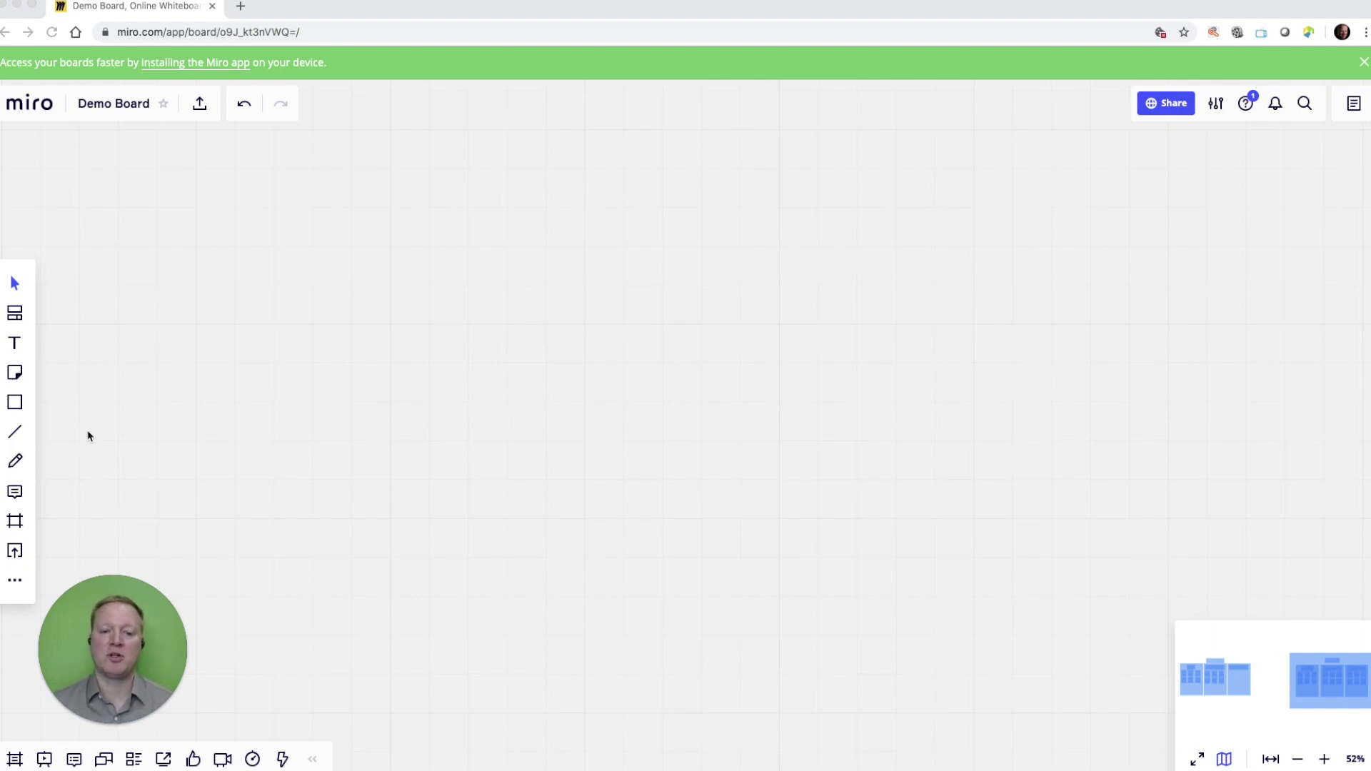
Step: Create a text box on the board containing the word 'Type'
left_click(13, 346)
left_click(14, 345)
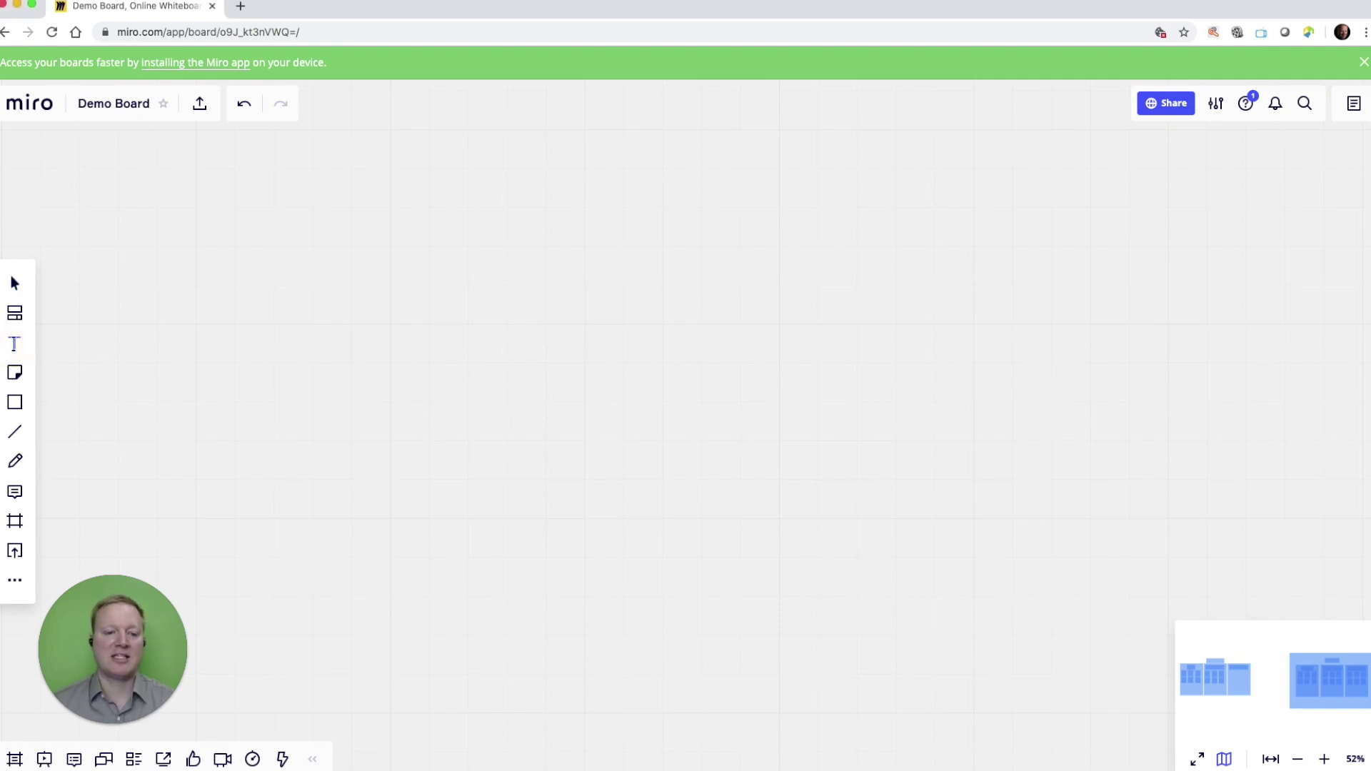
left_click(182, 260)
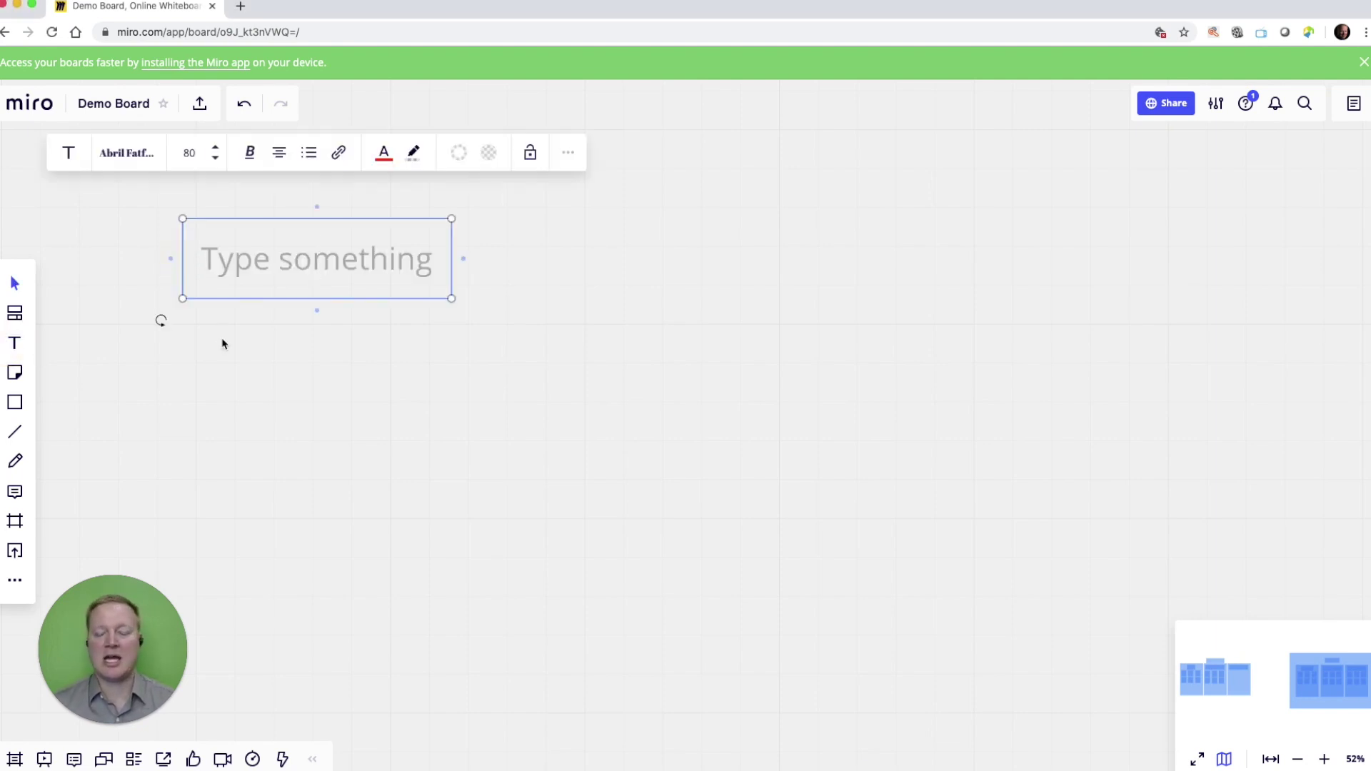
type("Type")
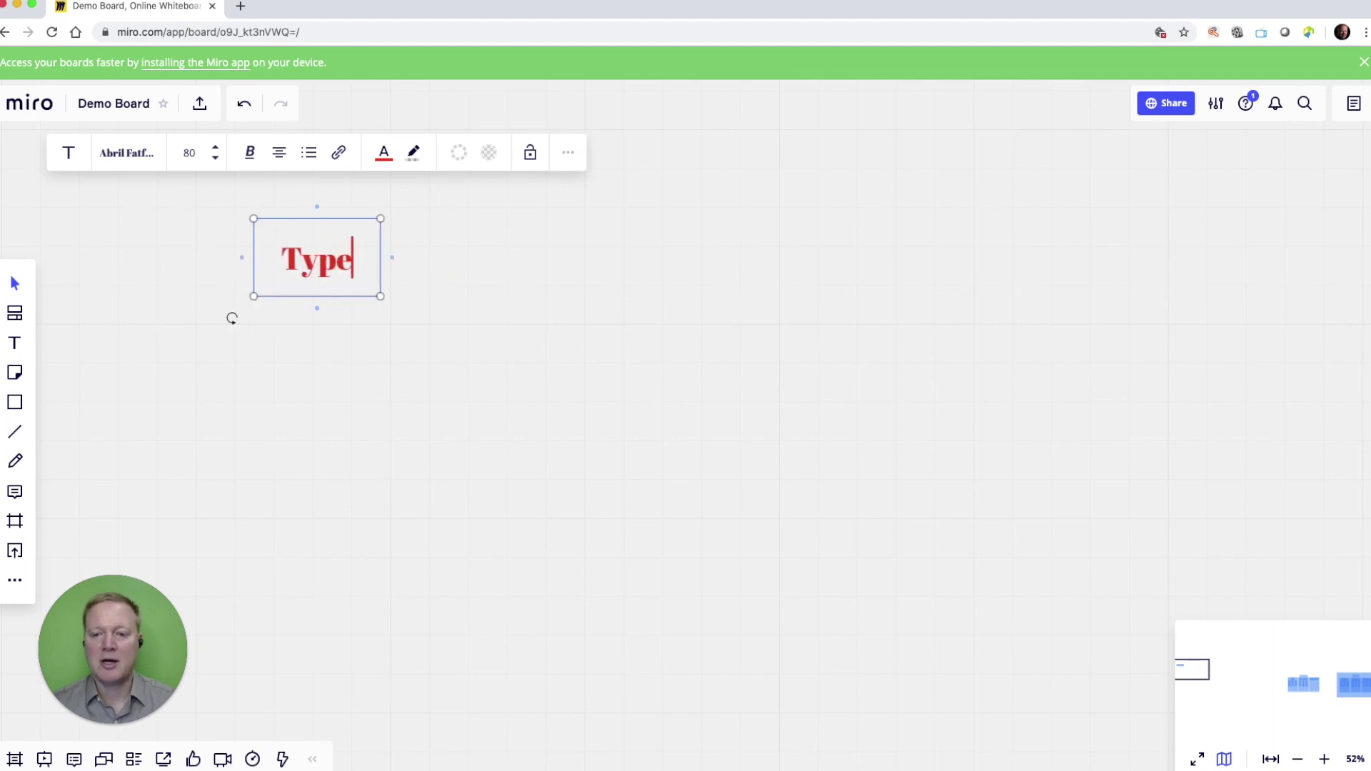
Step: Format the Type text as Arial, size 64, bold, in dark blue
key("super+a")
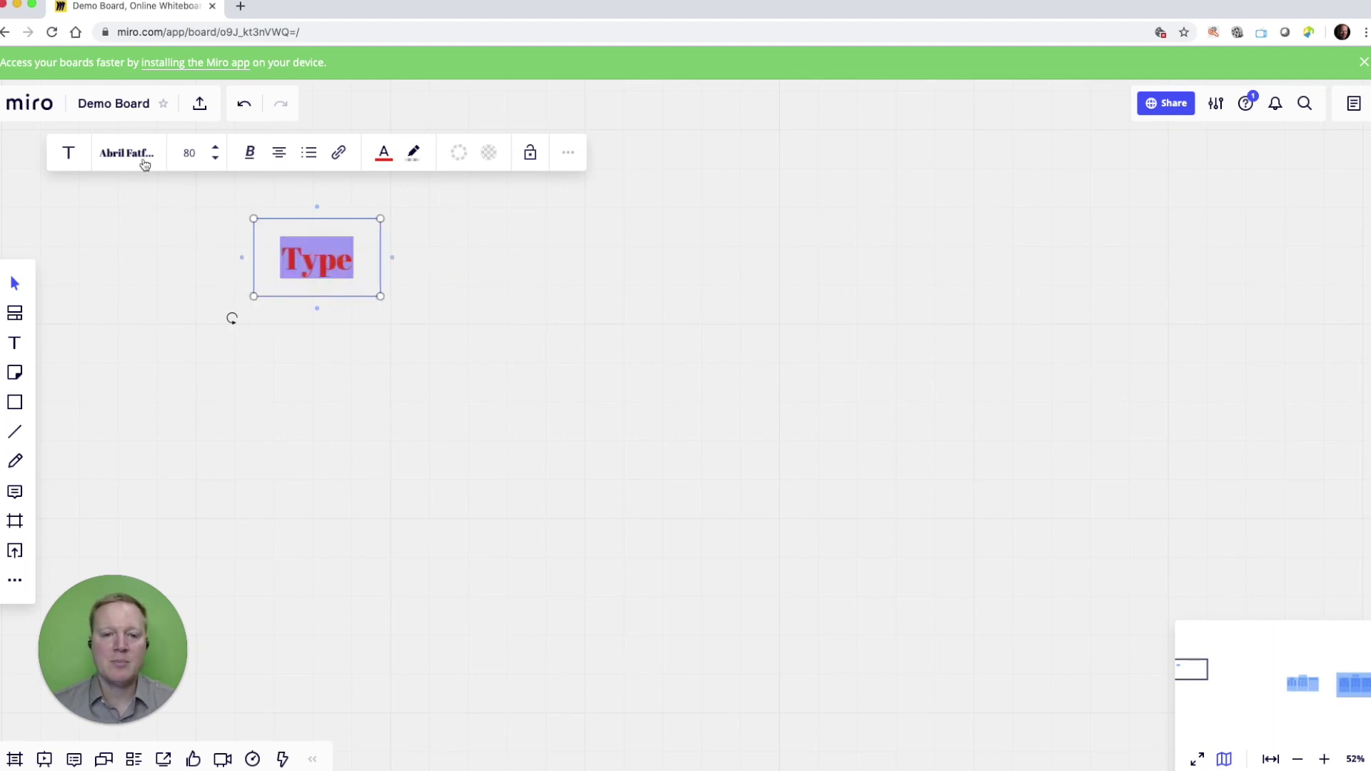
left_click(144, 157)
left_click(148, 215)
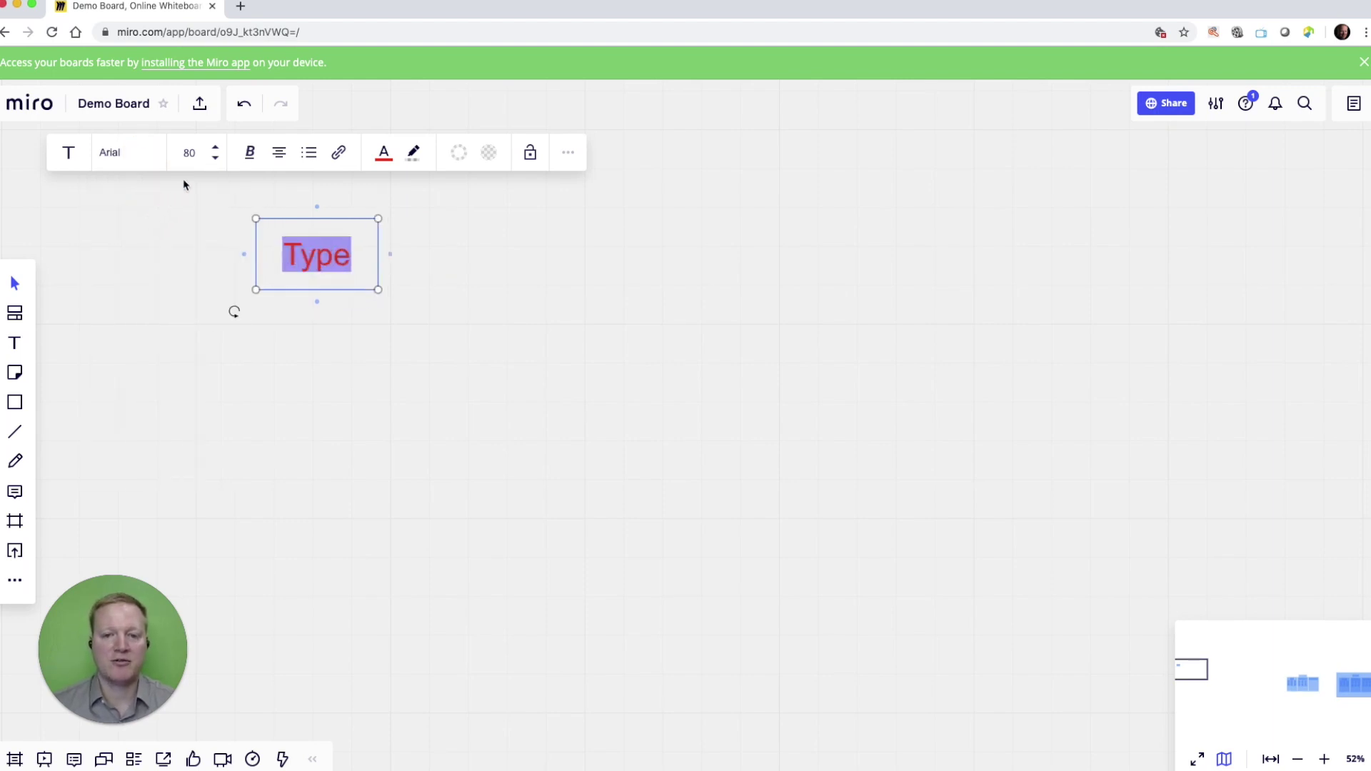
left_click(216, 158)
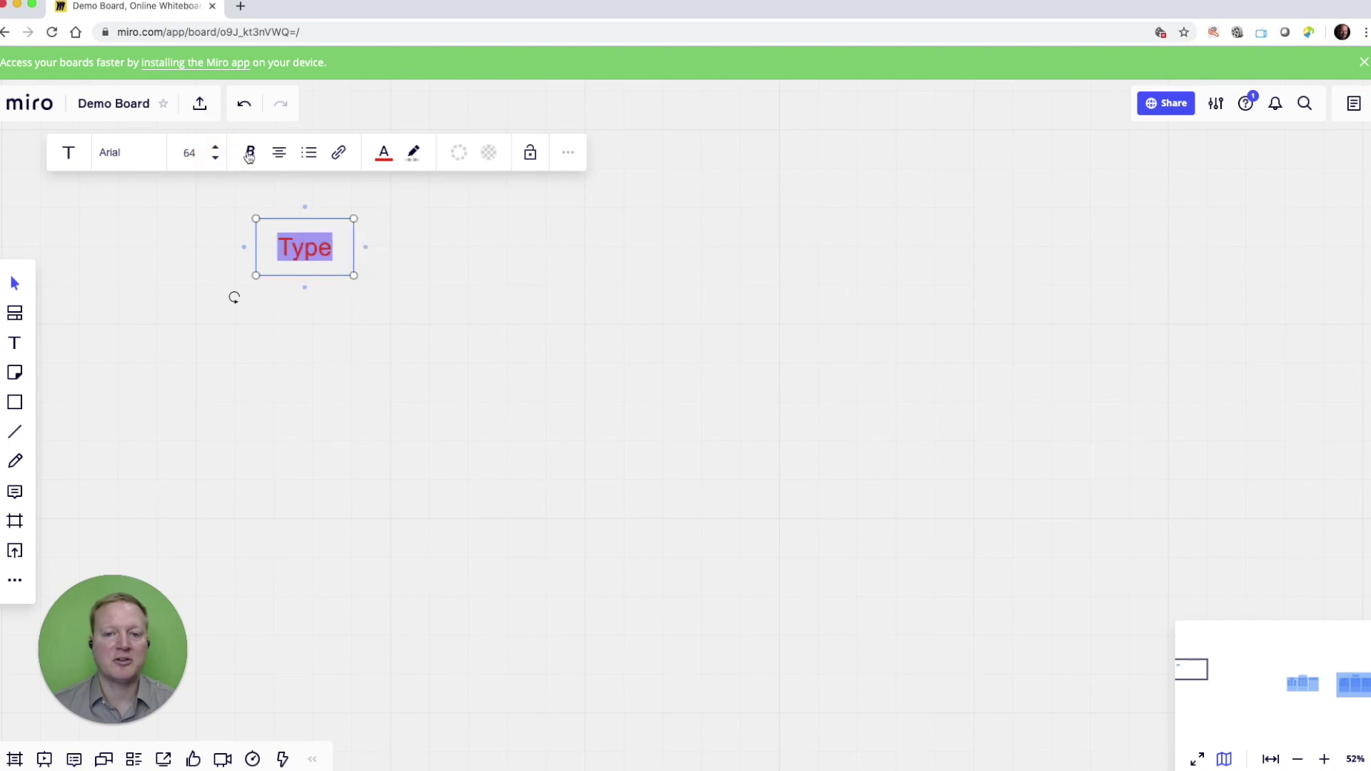
left_click(249, 156)
left_click(206, 190)
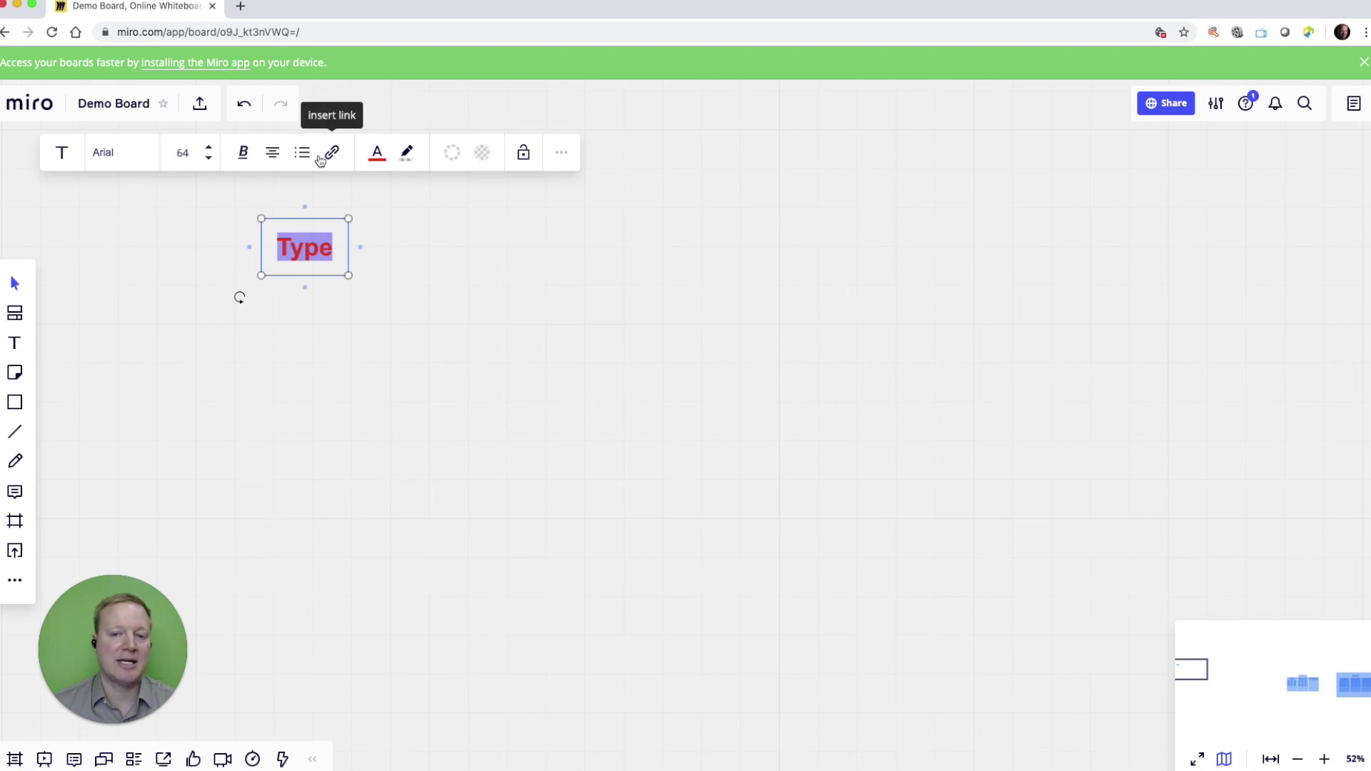
left_click(376, 156)
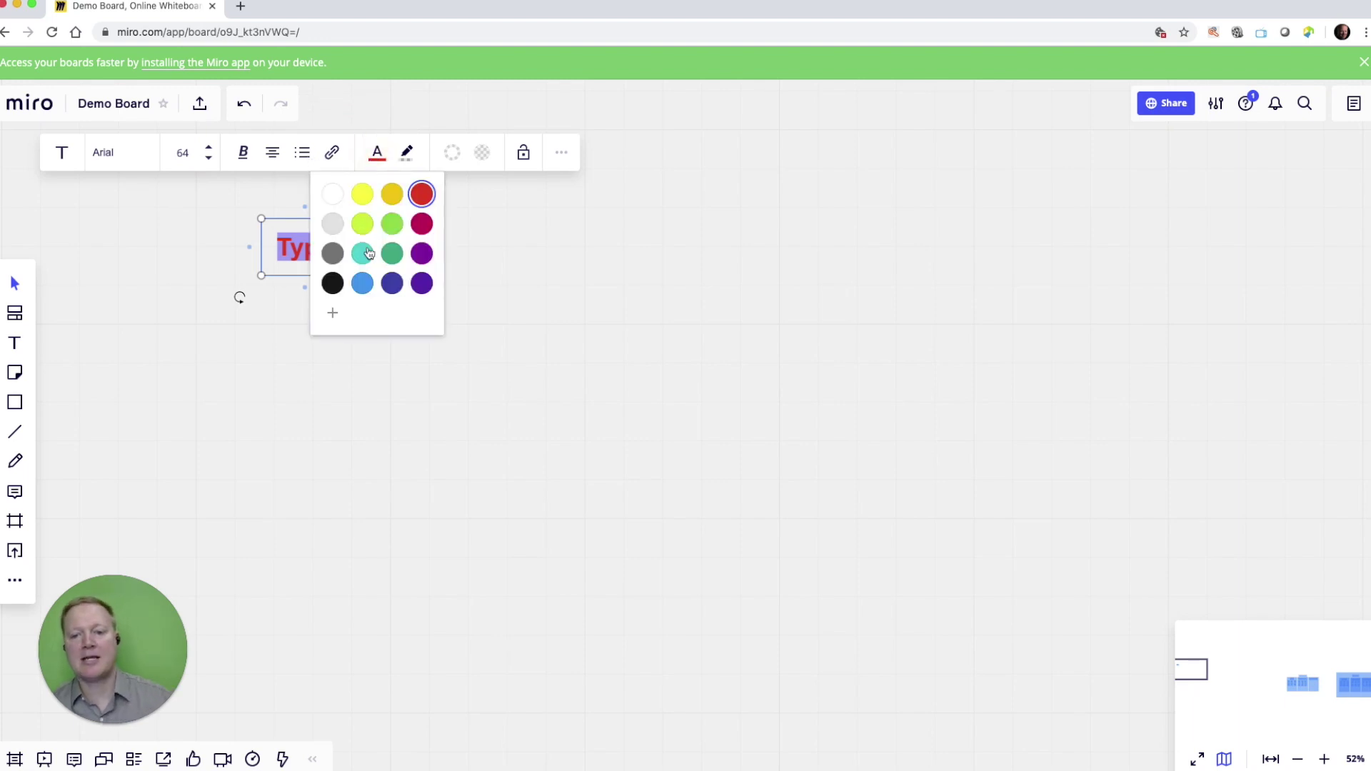
left_click(392, 284)
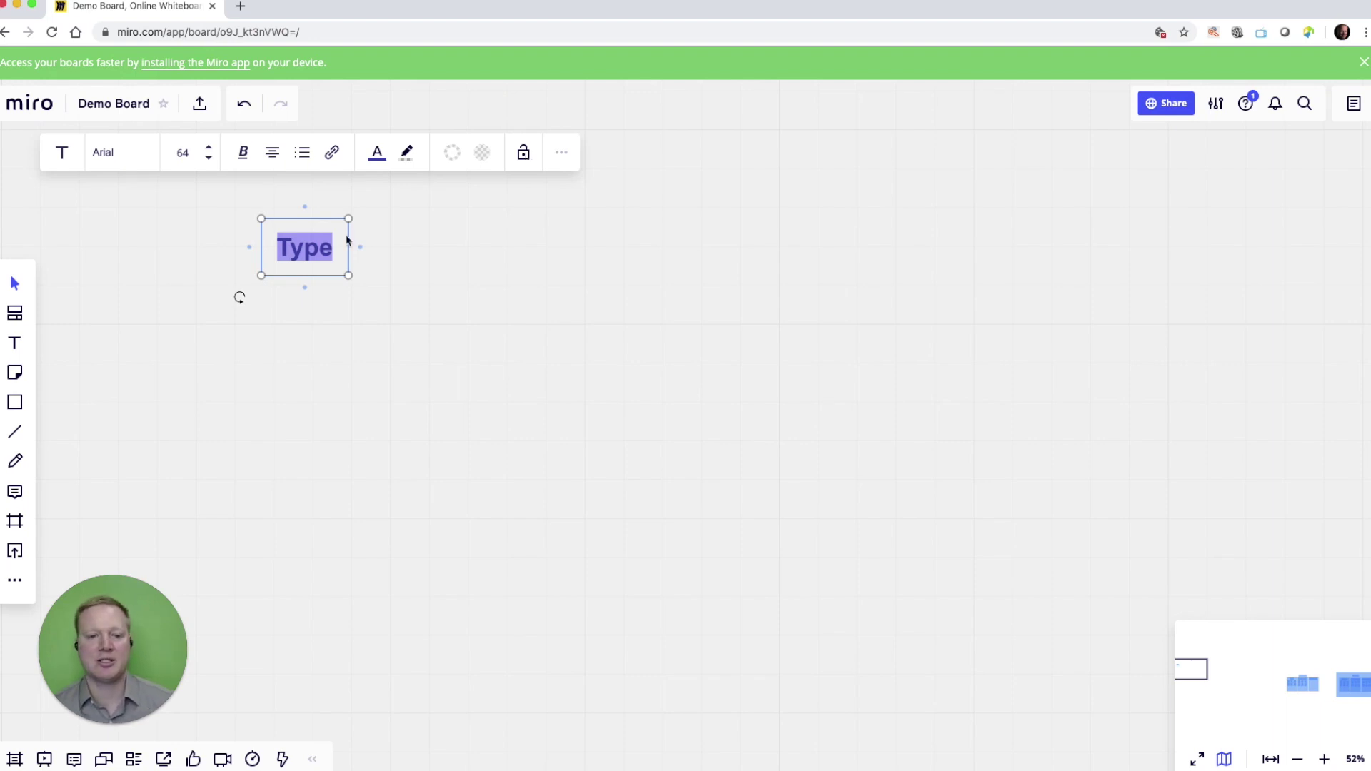
Step: Place a shrunken yellow sticky note reading 'As we type on the note, the text size is automatic.'
left_click(15, 379)
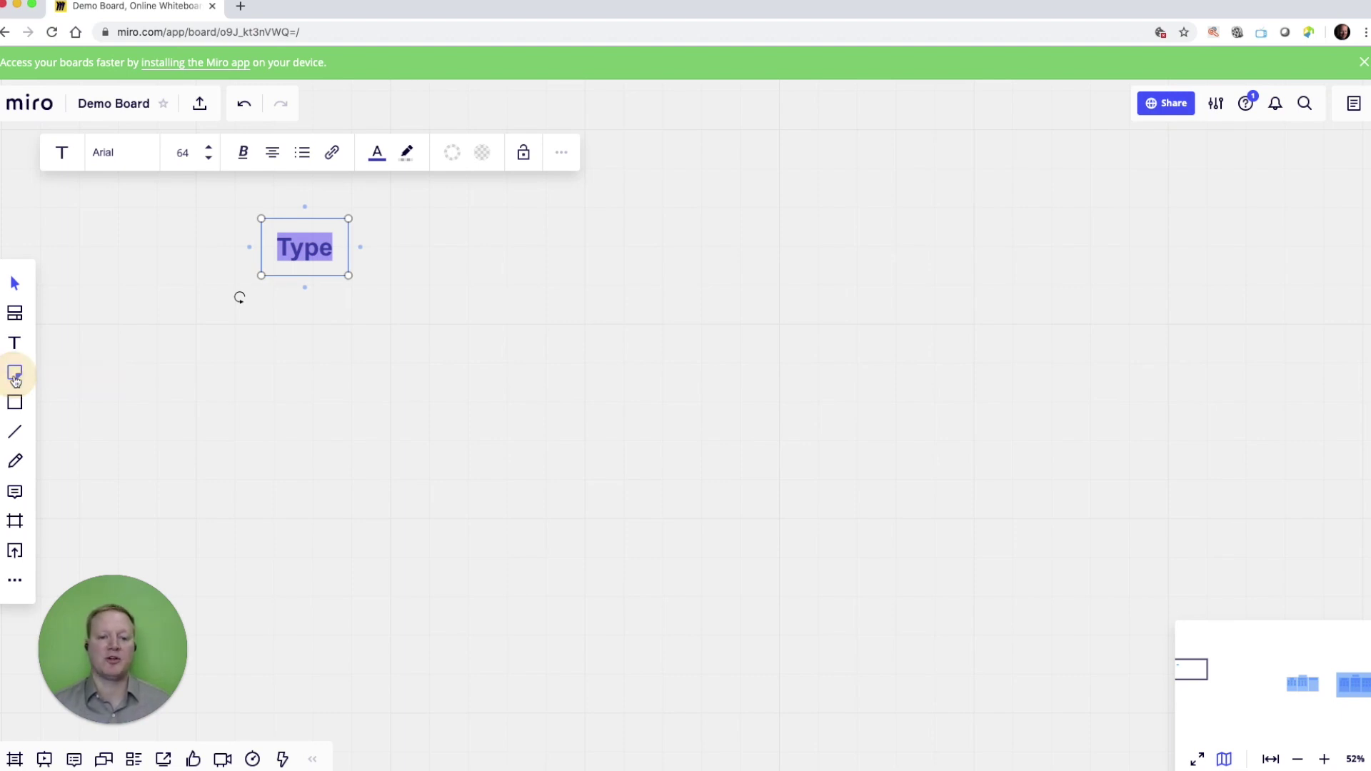
left_click(76, 350)
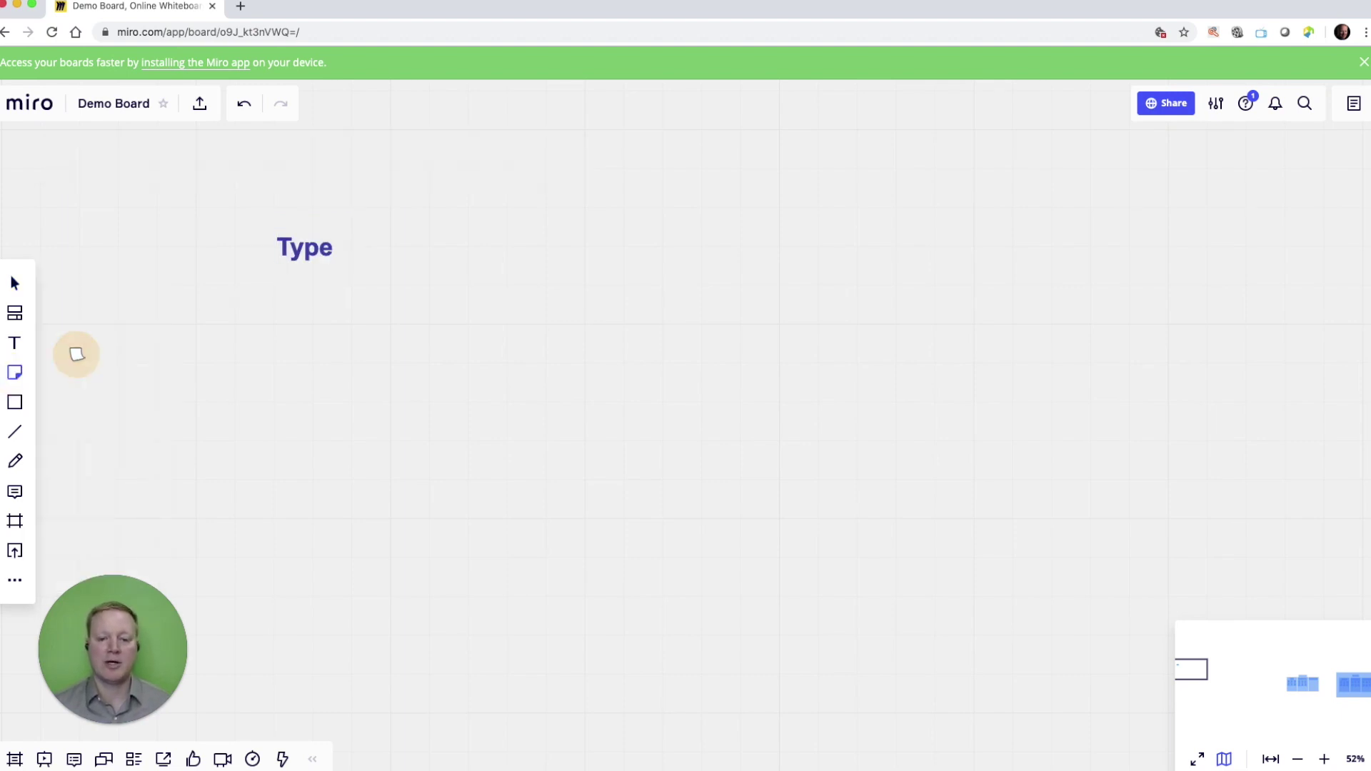
left_click(301, 345)
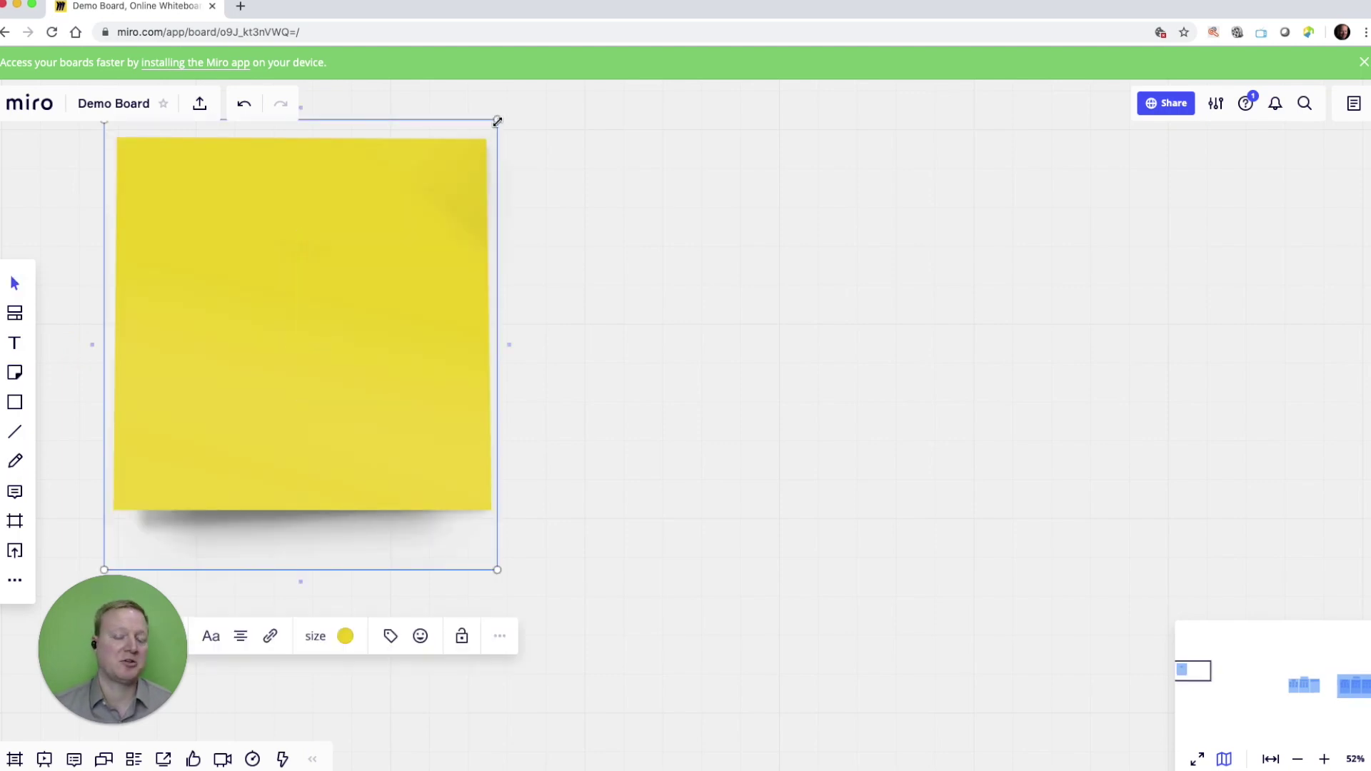
left_click_drag(498, 121, 318, 340)
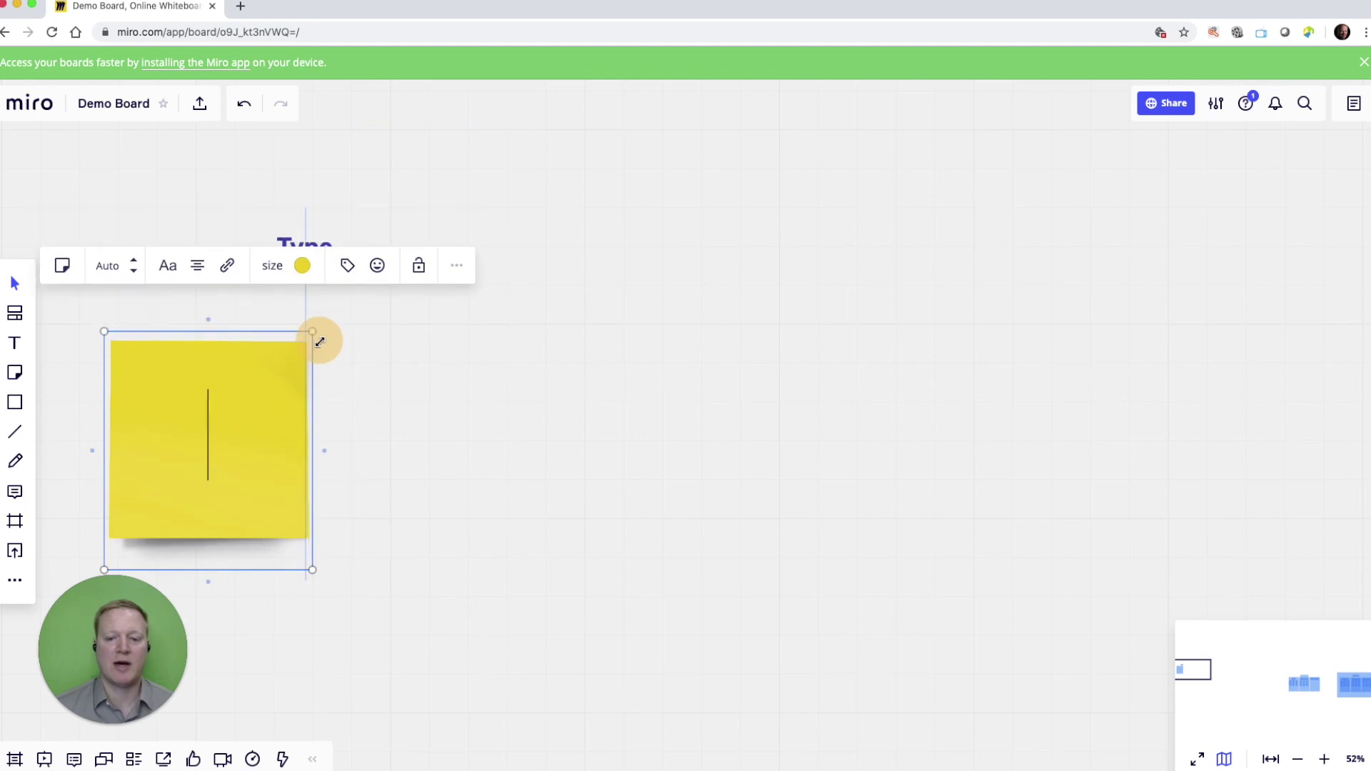
type("As ")
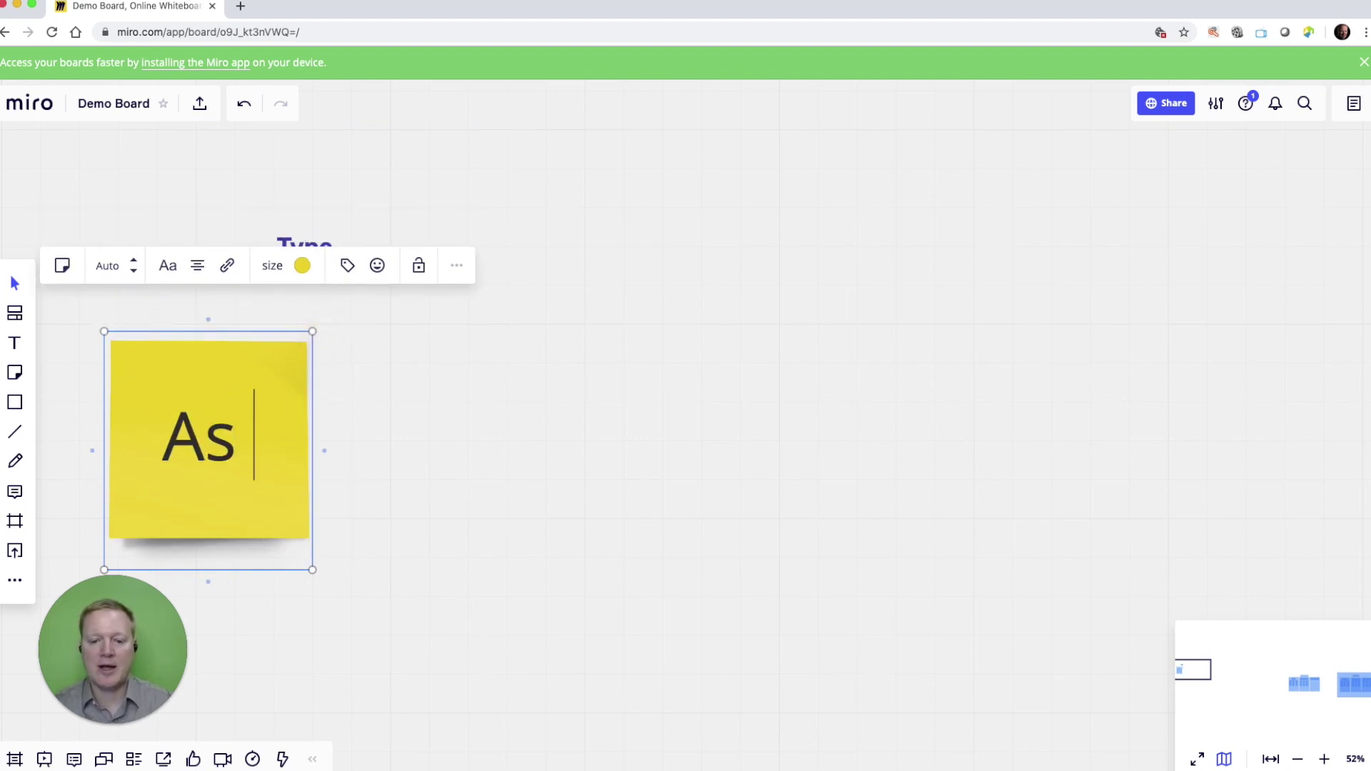
type("we type on the ")
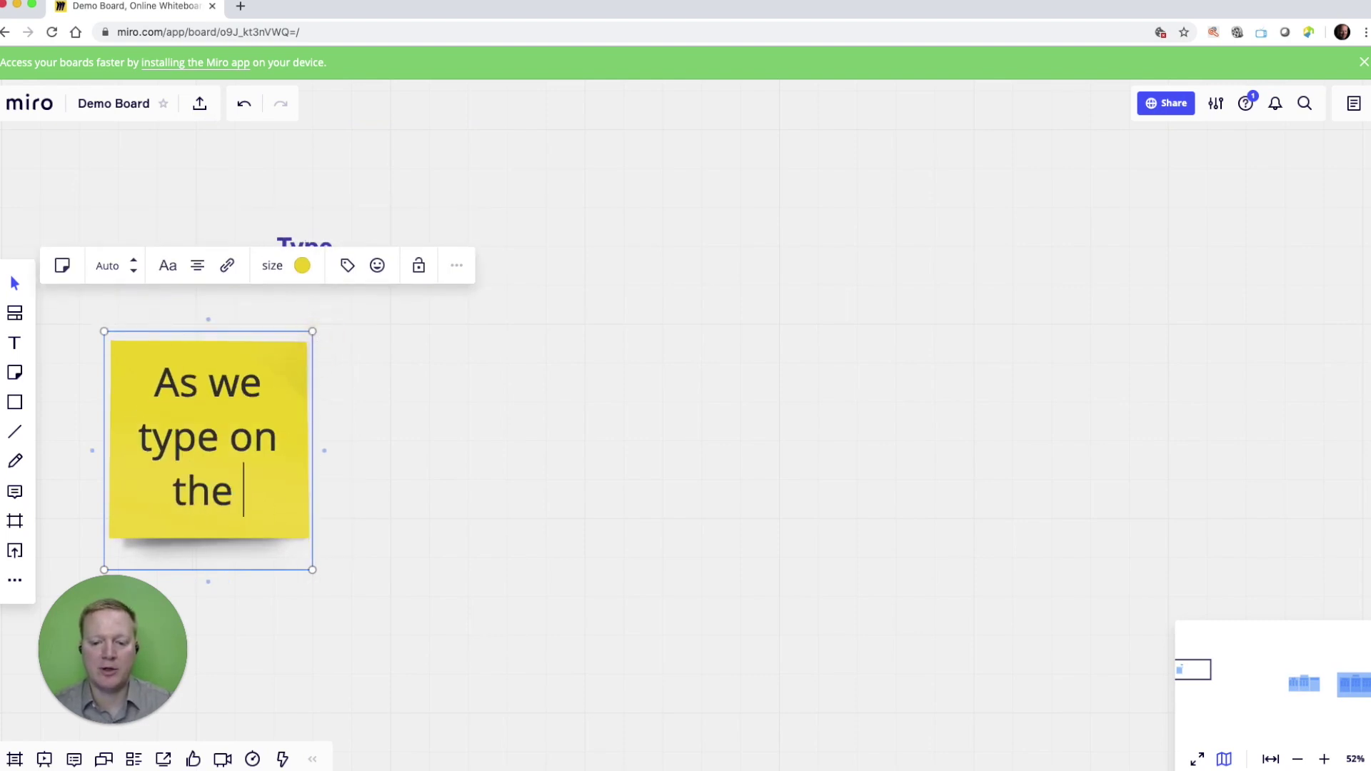
type("note, the text i")
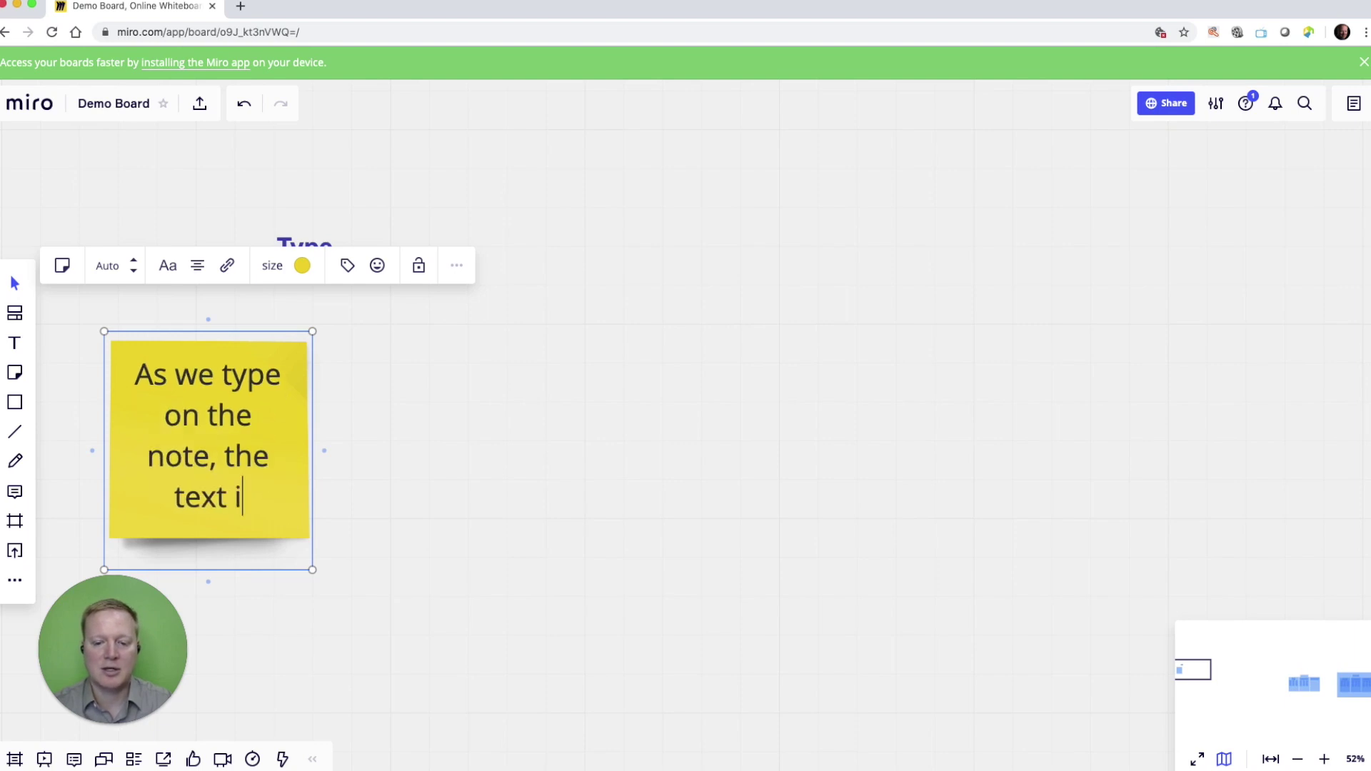
key("BackSpace")
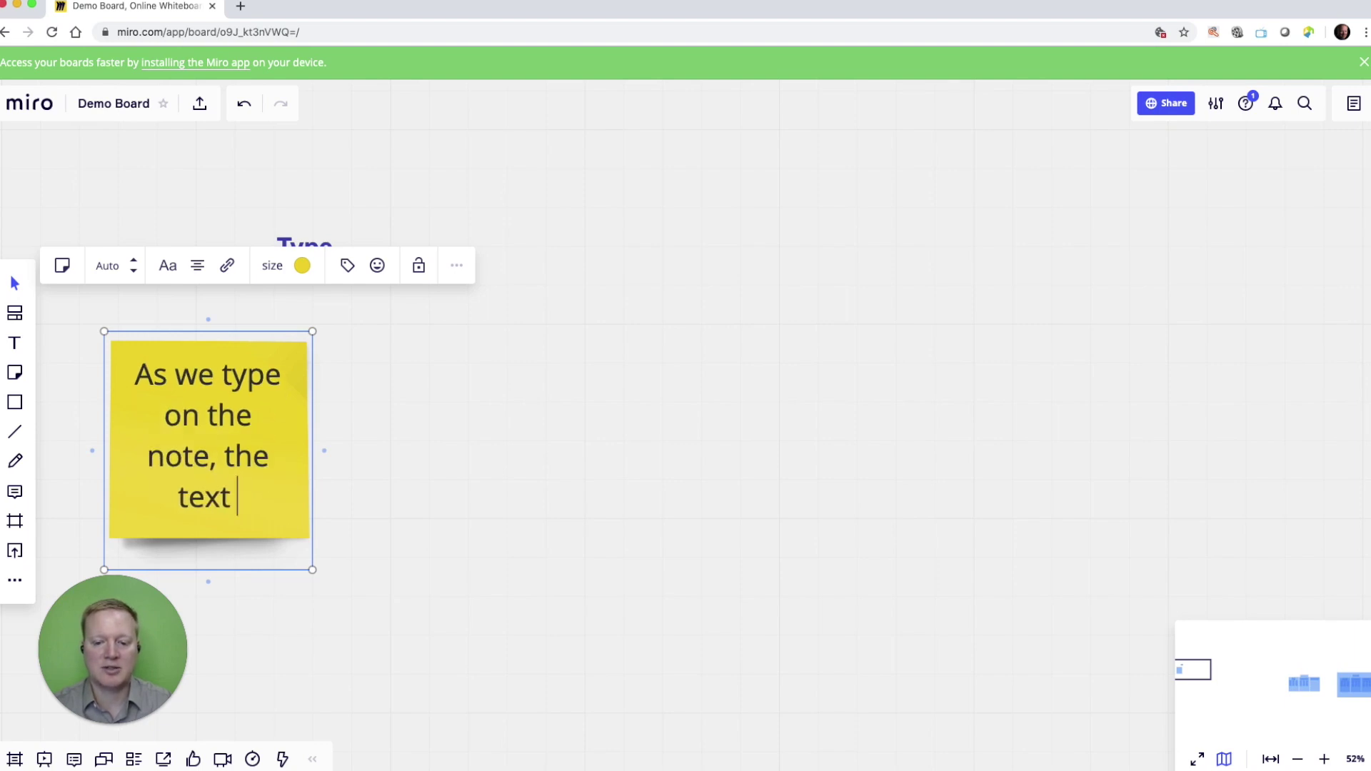
type("size is automatic.")
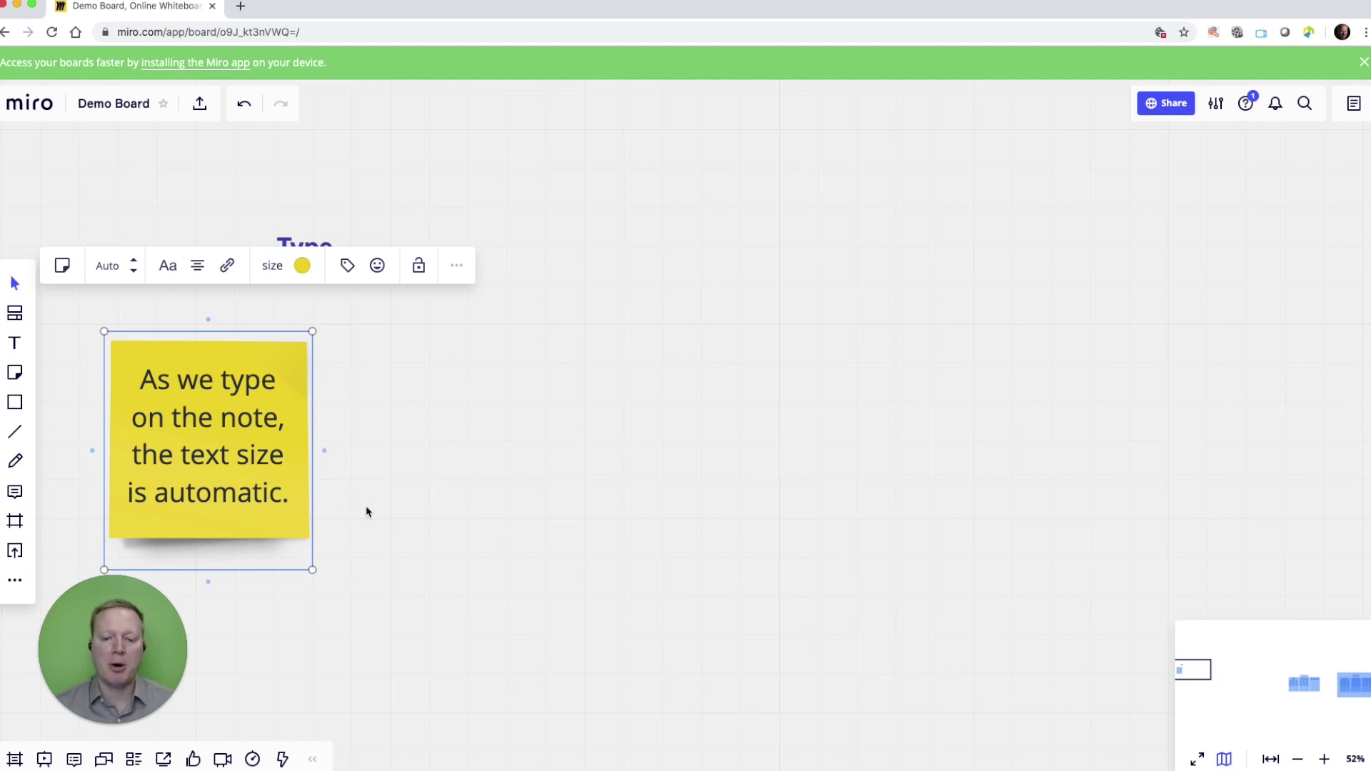
left_click(14, 402)
Step: Add a tiny orange sticky note beside the yellow note reading 'Hard to read if it is tiny'
left_click(14, 372)
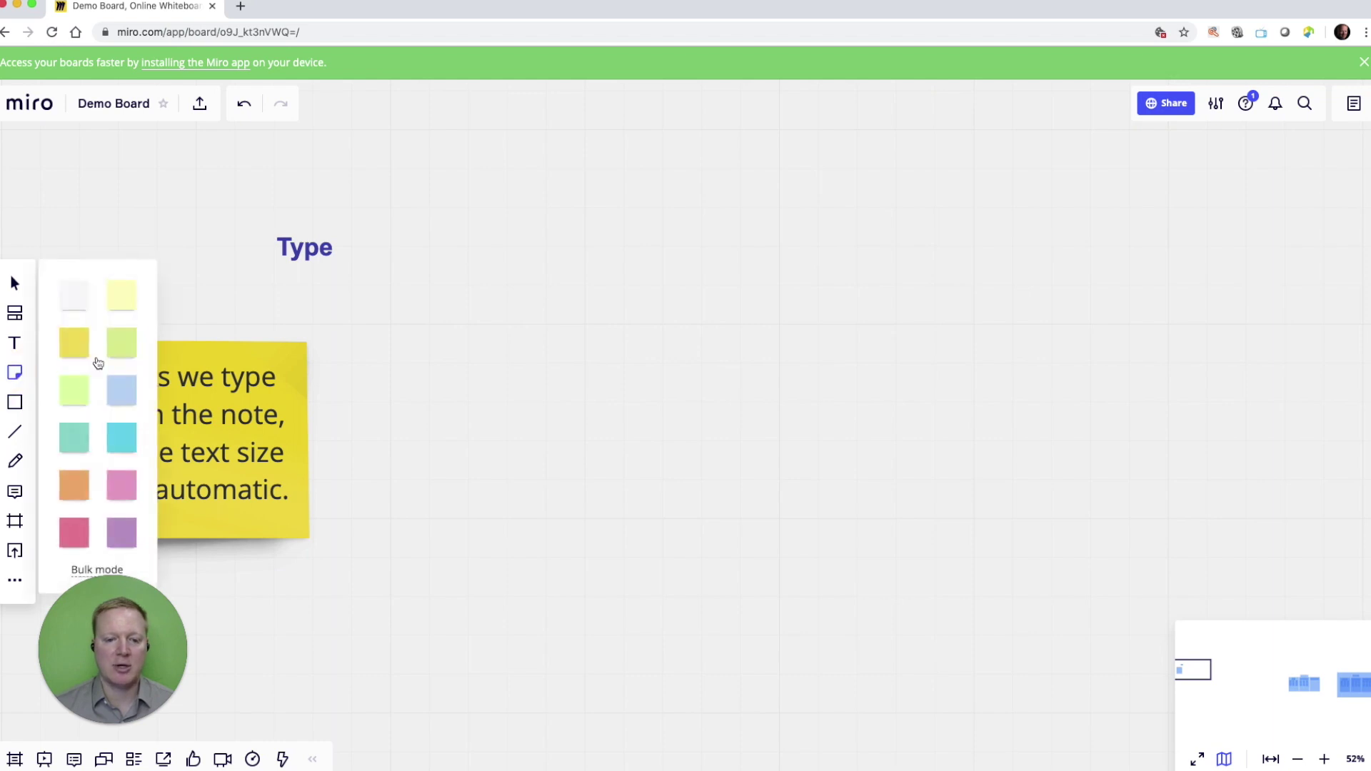
left_click(75, 475)
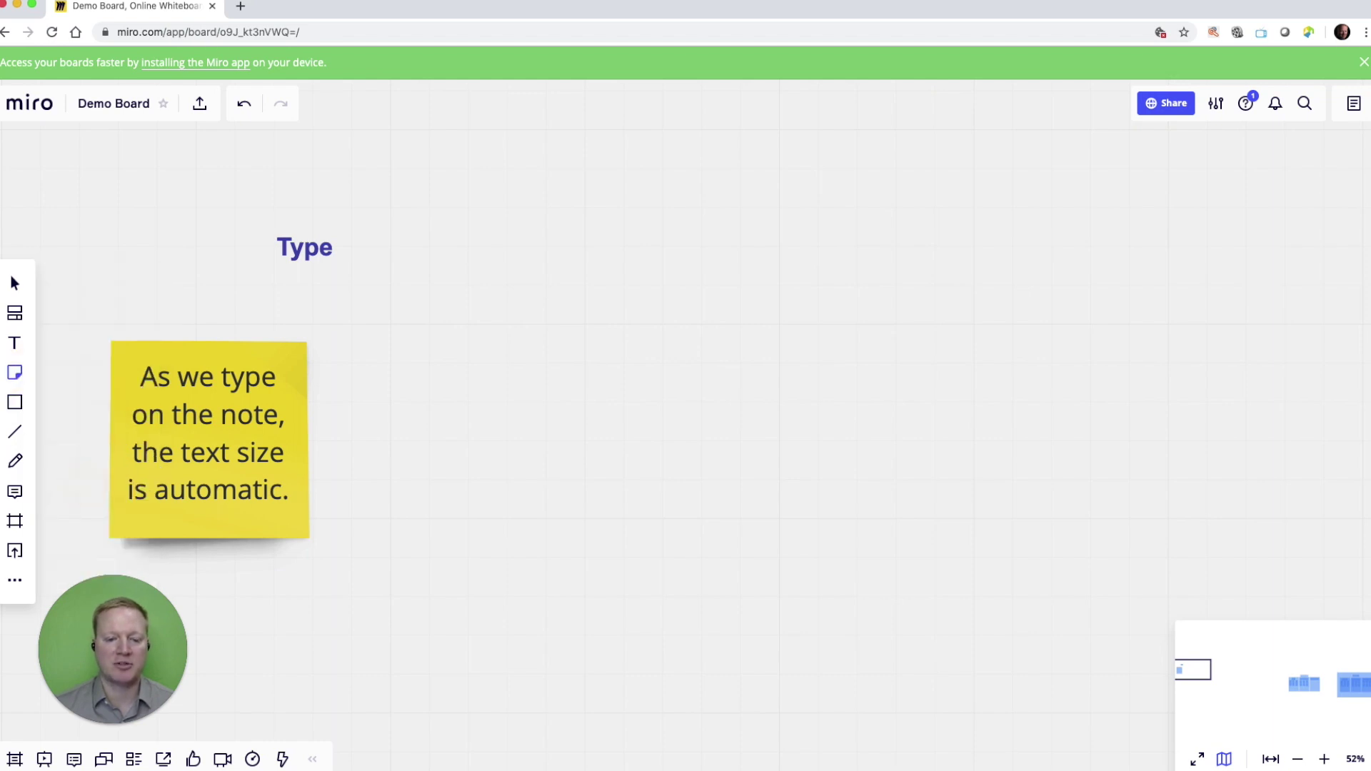
left_click(426, 355)
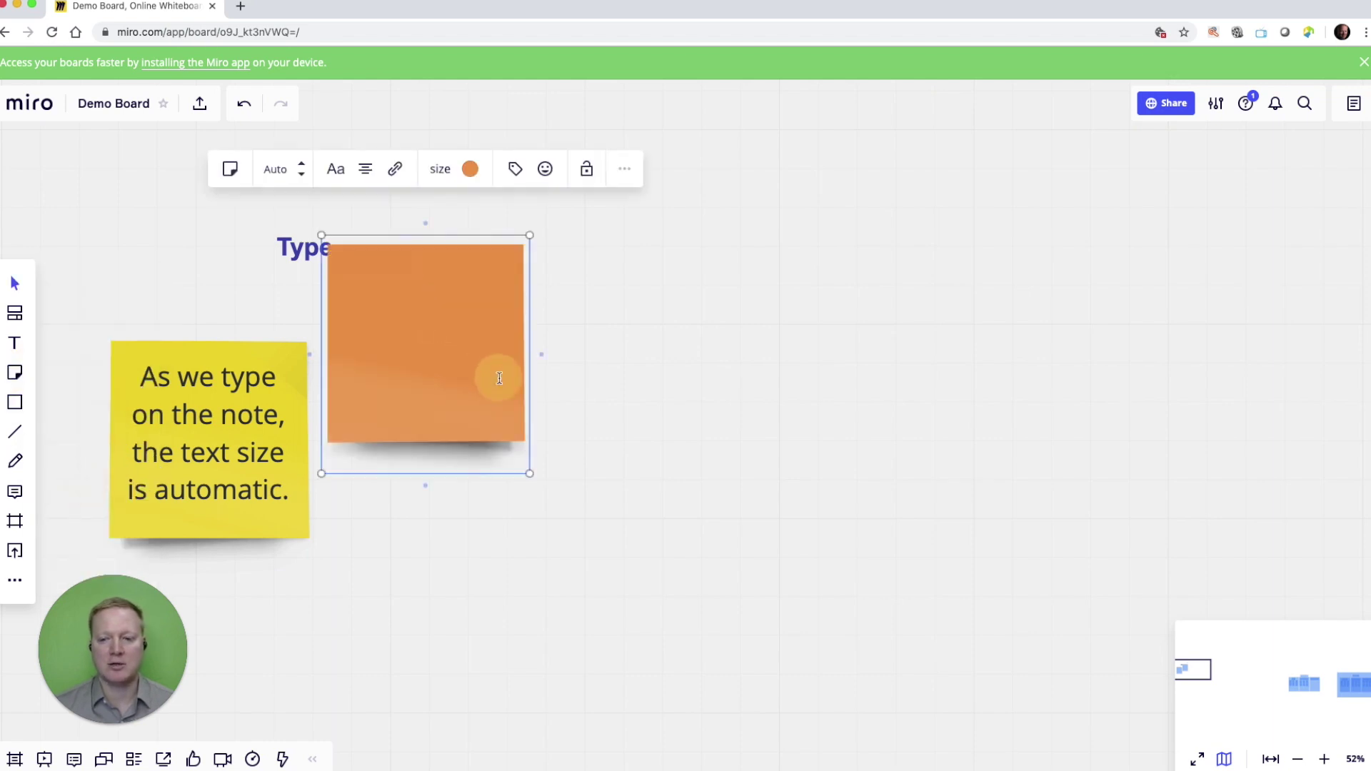
left_click_drag(529, 235, 347, 454)
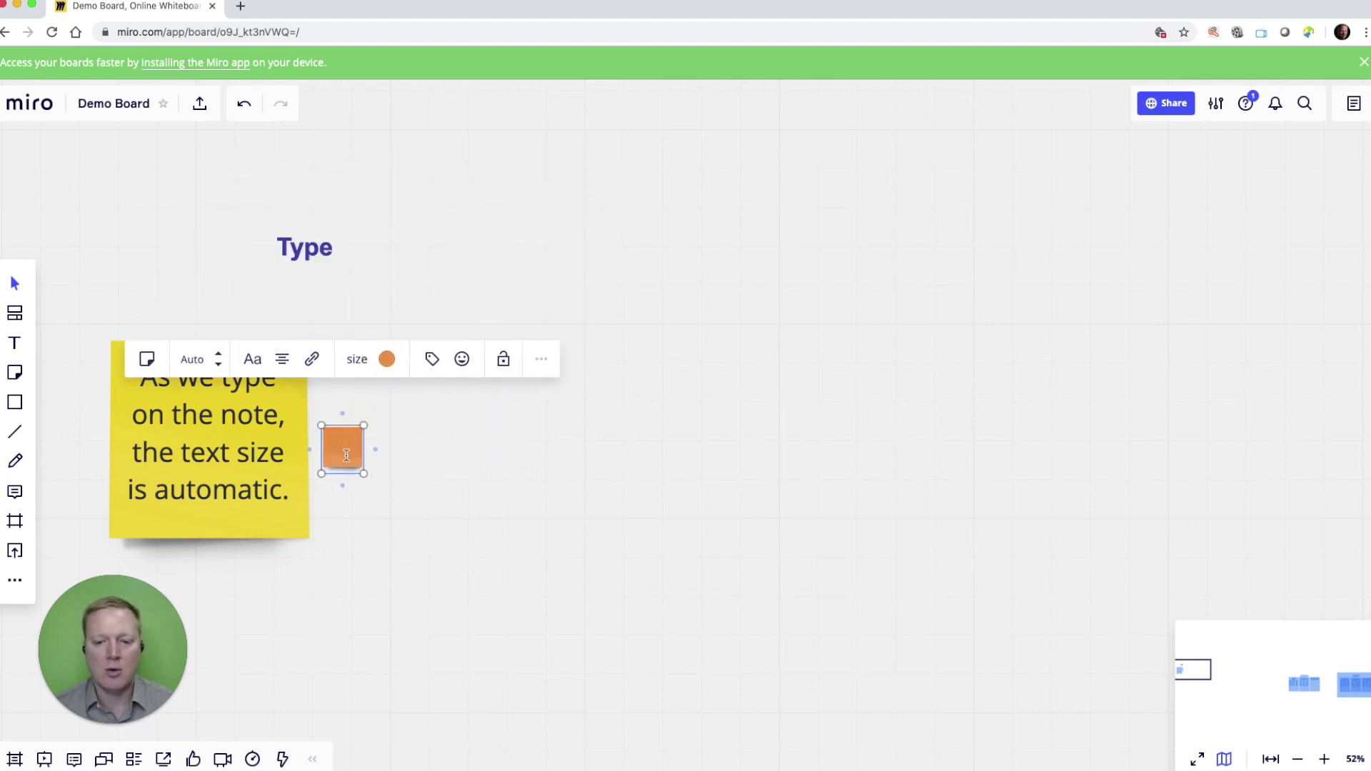
type("Hard t")
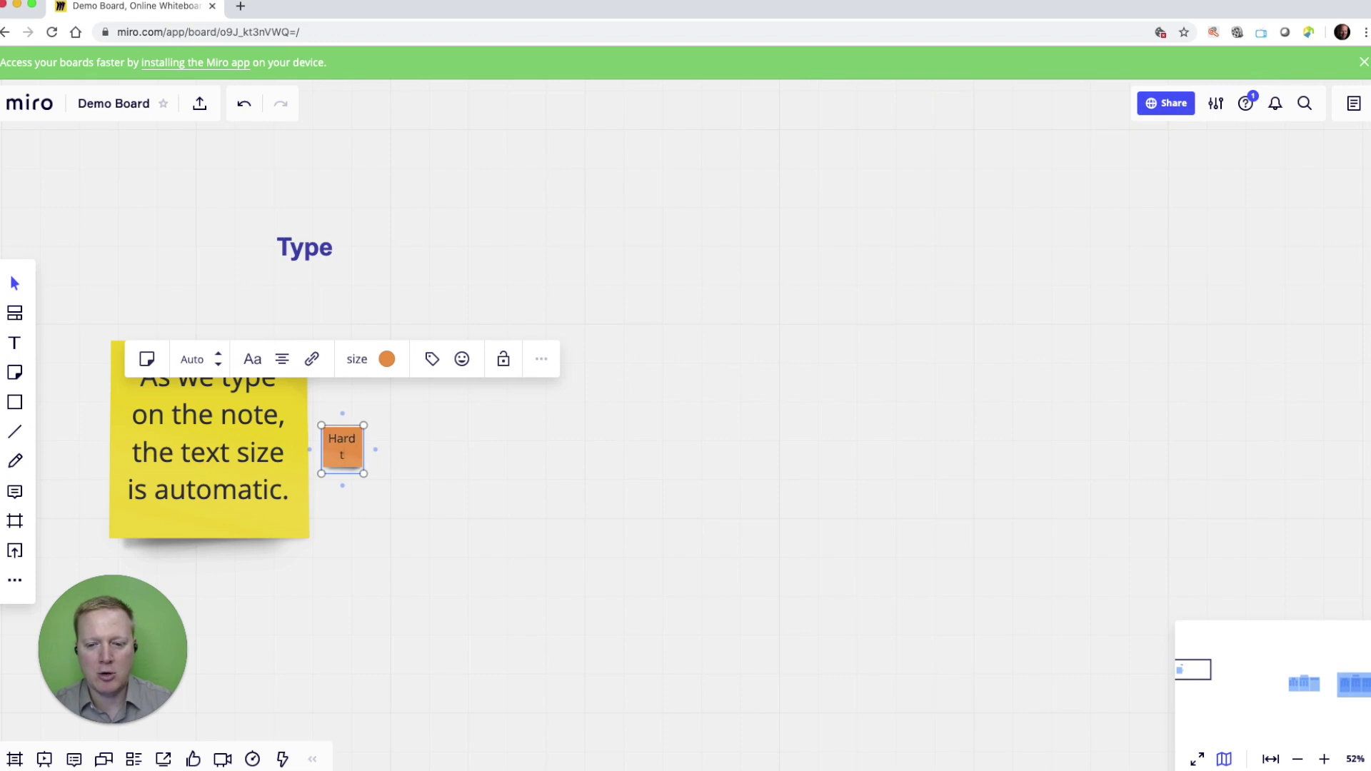
type("o read if it")
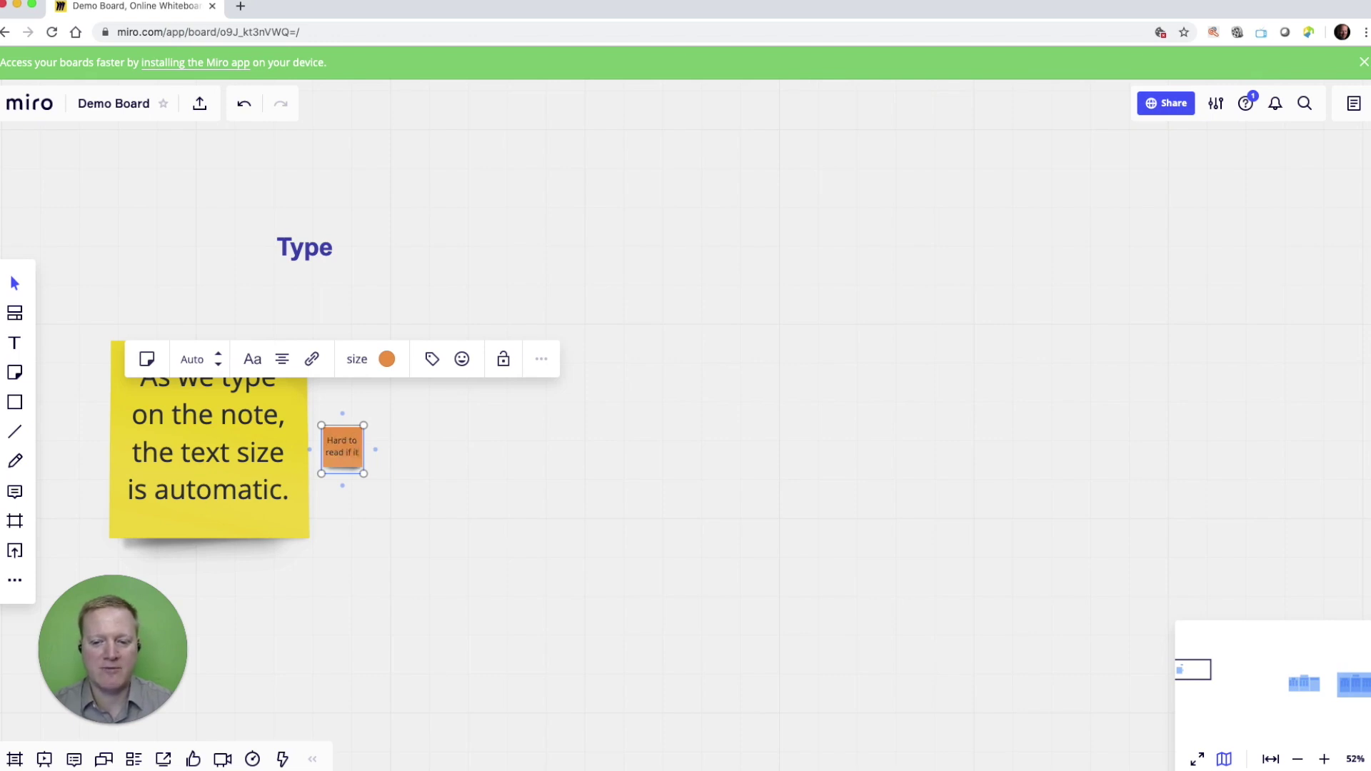
type(" is tiny")
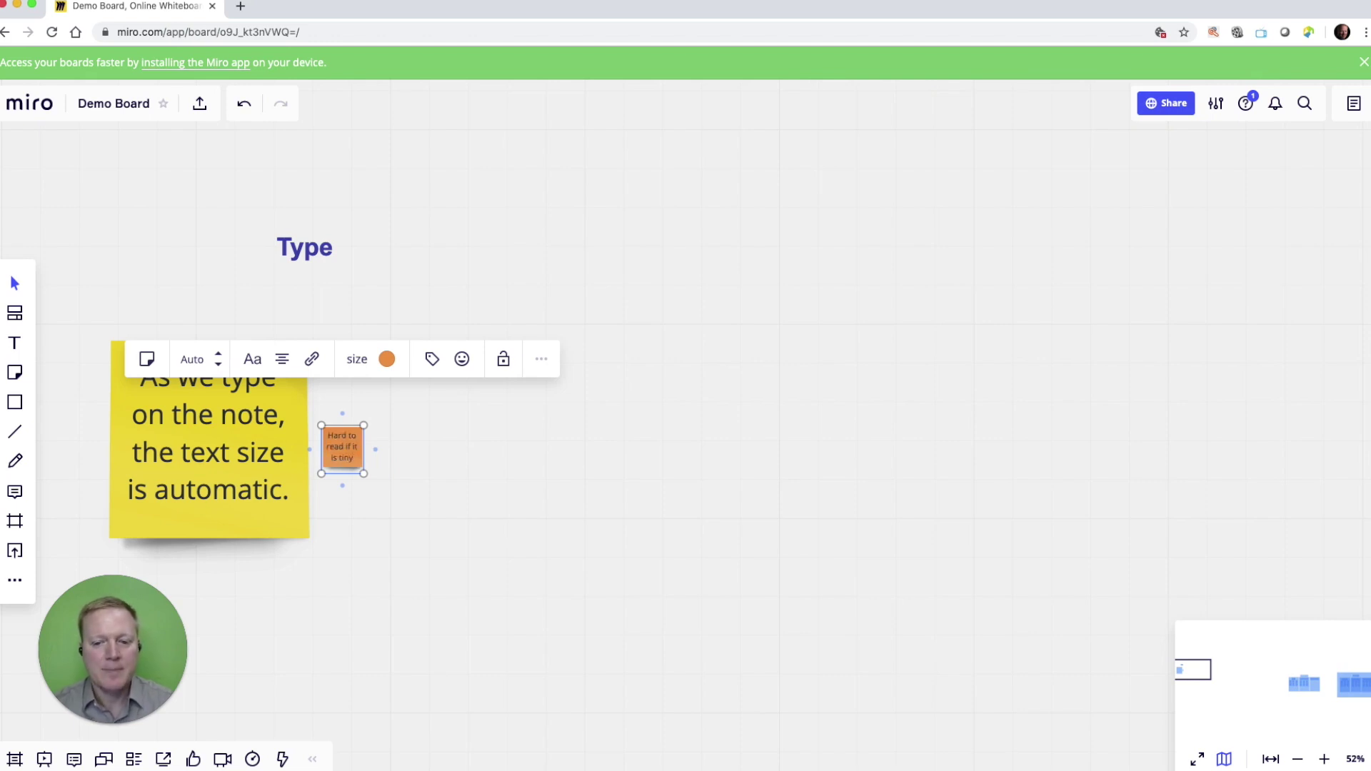
left_click(437, 500)
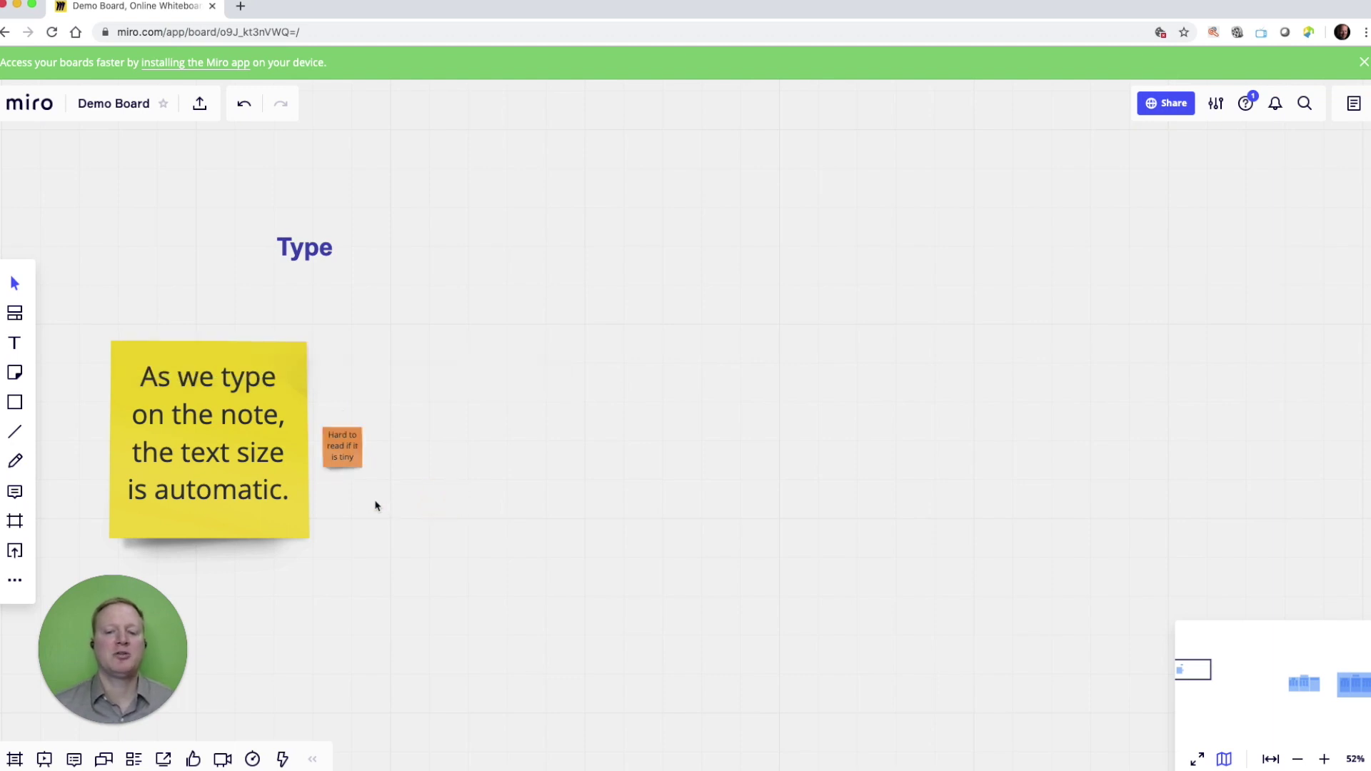
Step: Select the yellow sticky note
scroll(378, 505, "up", 3)
scroll(378, 504, "up", 2)
scroll(377, 505, "down", 4)
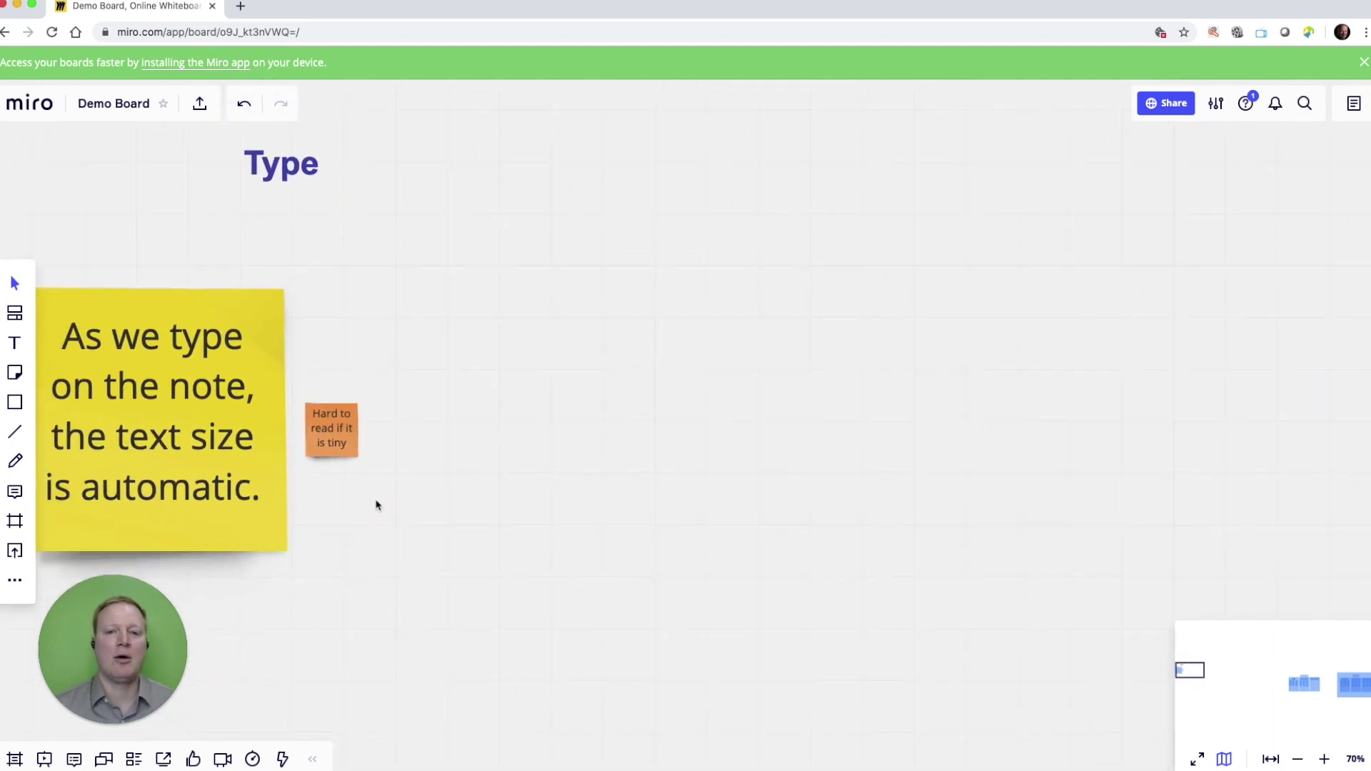
scroll(378, 505, "down", 1)
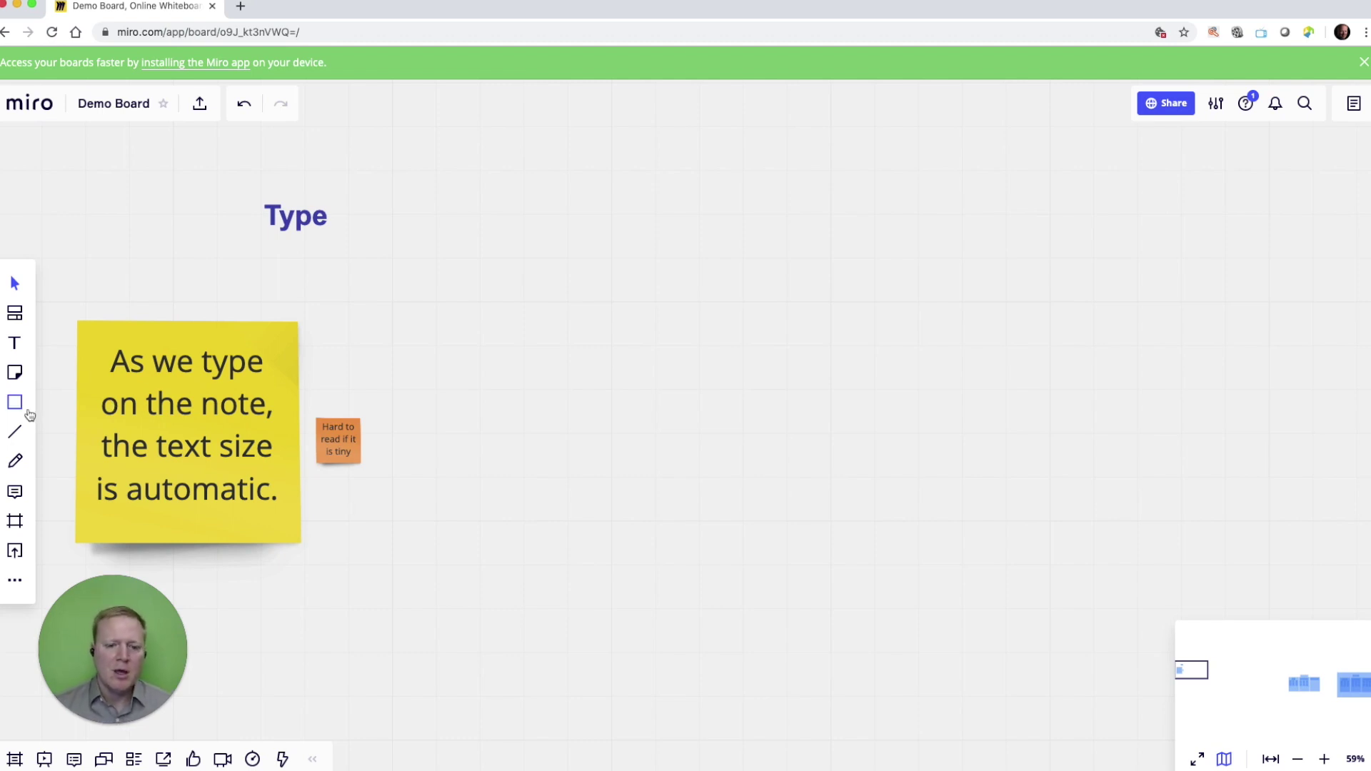
left_click(190, 418)
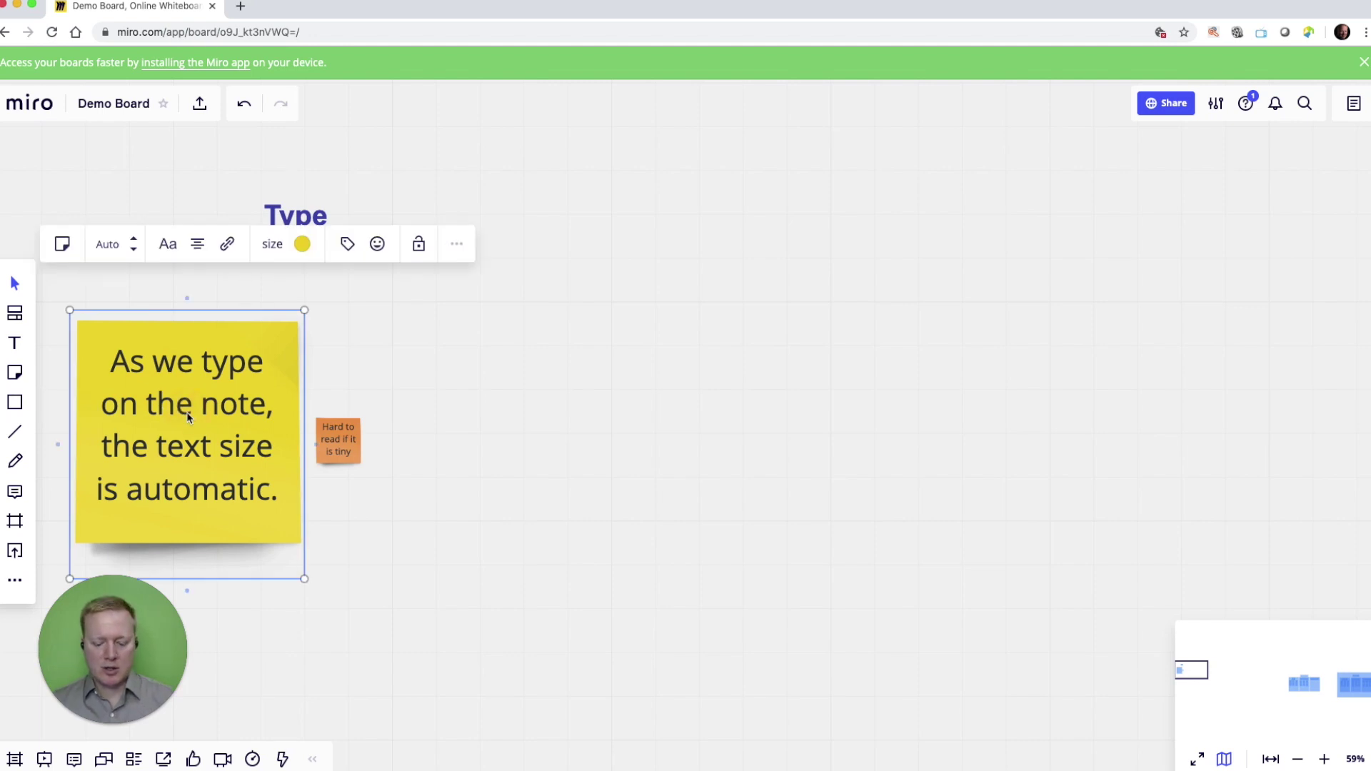
Step: Duplicate the yellow sticky note and move the copy right of the orange note
key("ctrl+d")
left_click_drag(226, 441, 612, 421)
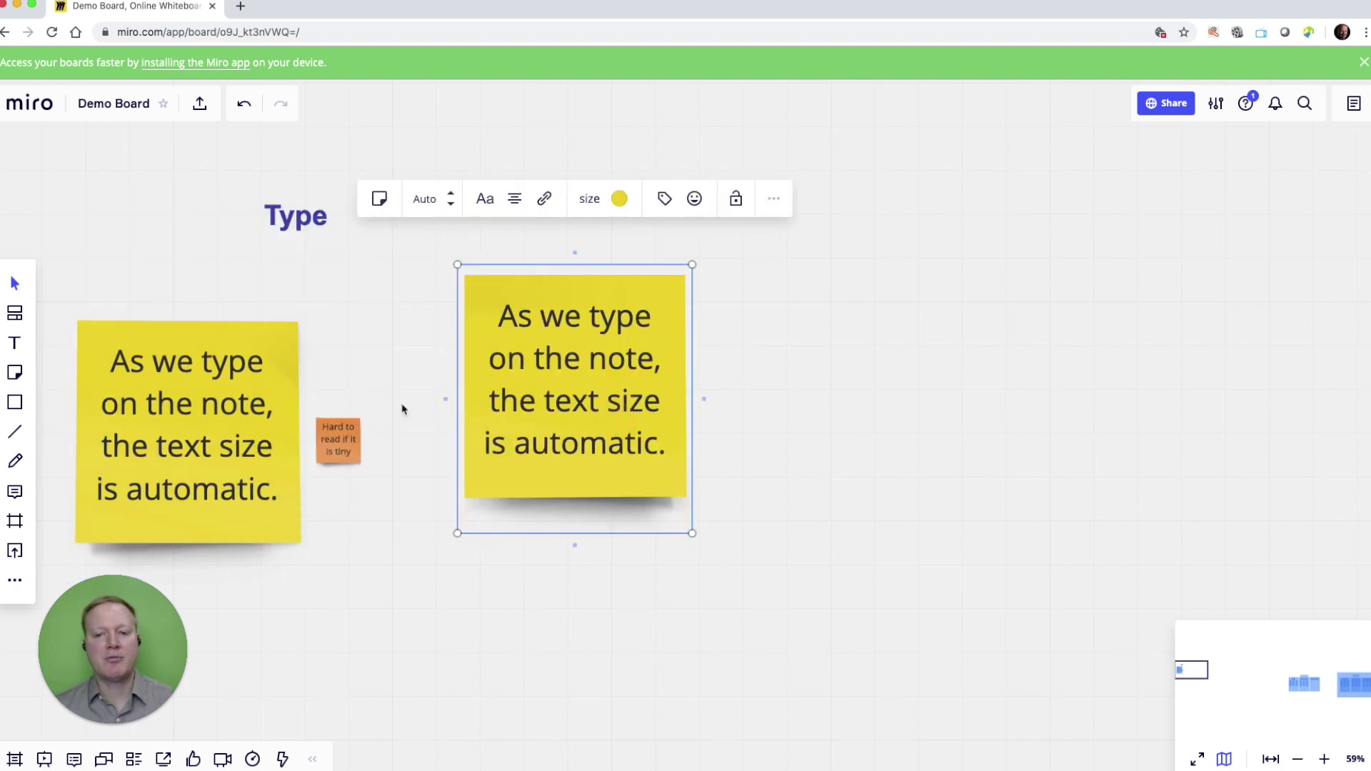
left_click(15, 430)
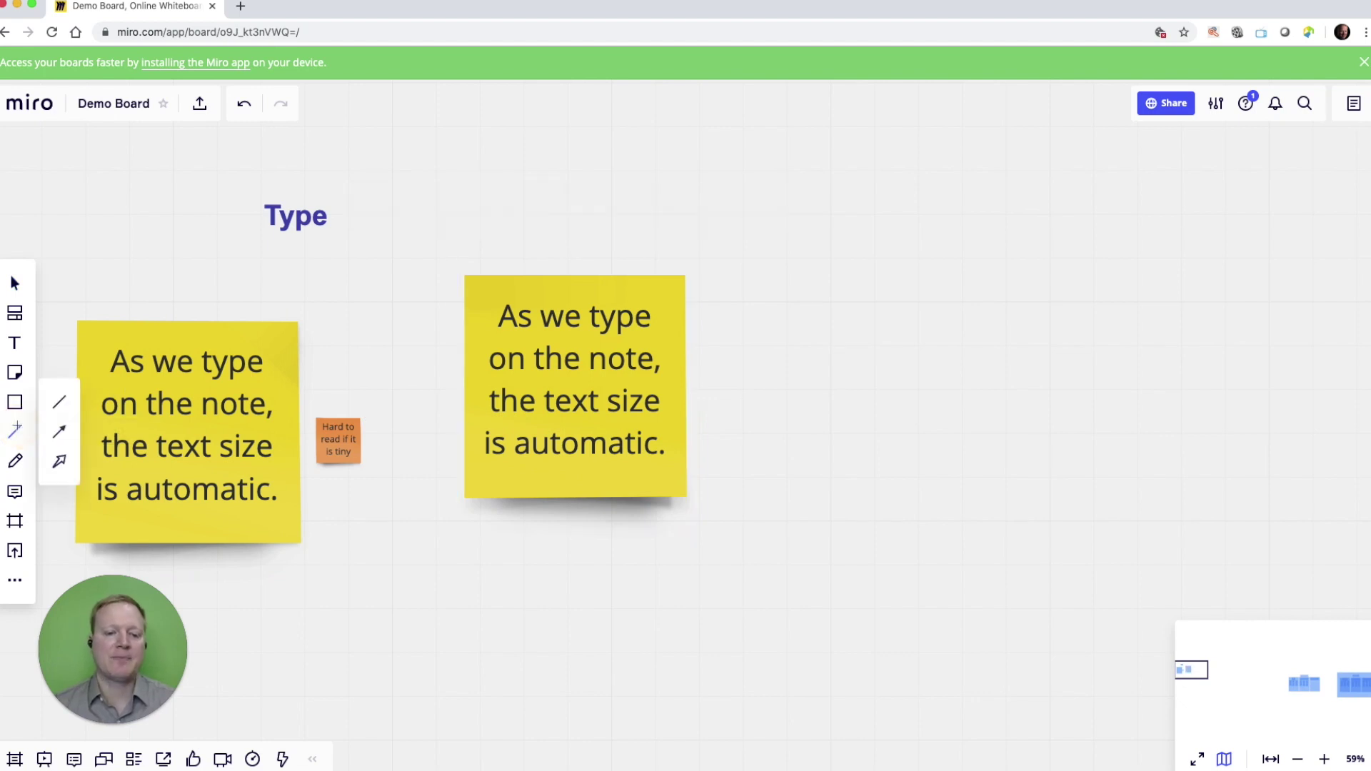
Step: Connect the left yellow note to the orange note, then move the orange note upper right
left_click(62, 407)
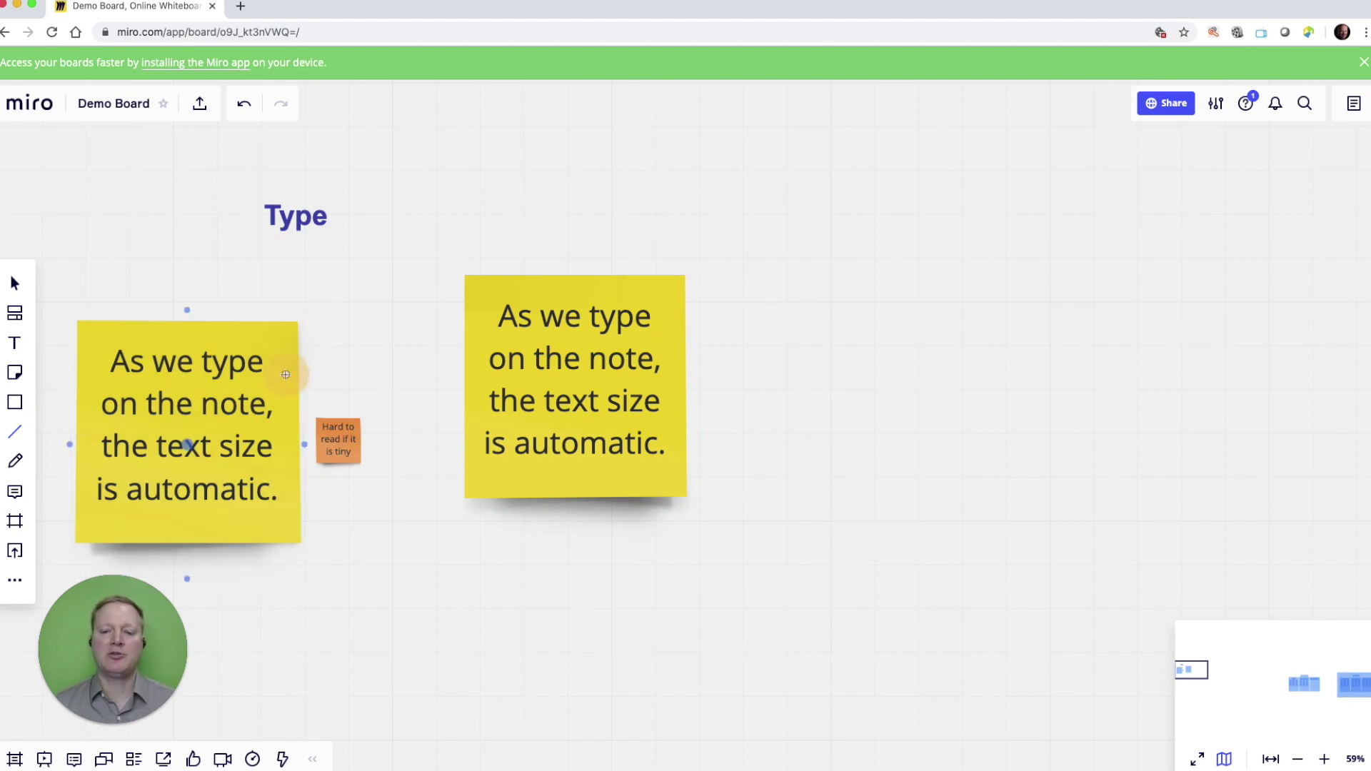
left_click(341, 426)
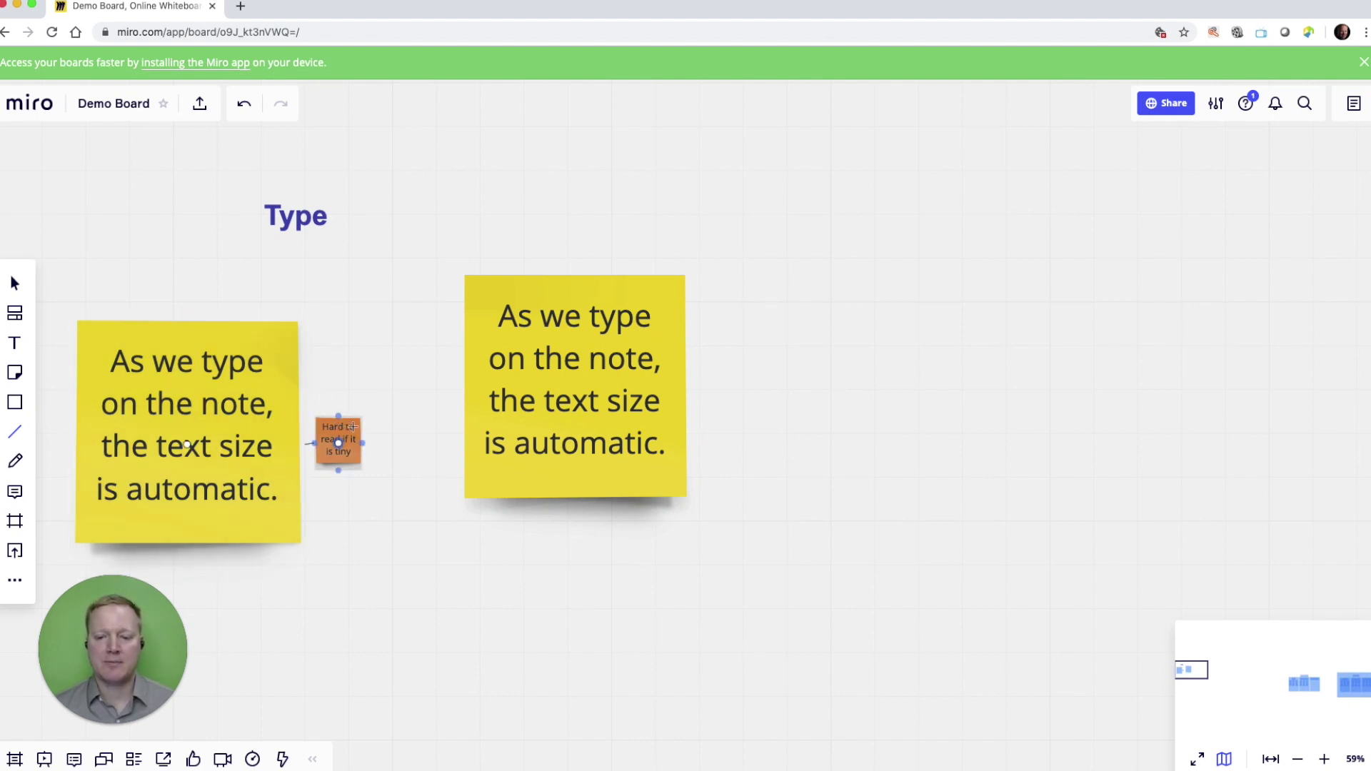
left_click_drag(353, 426, 353, 427)
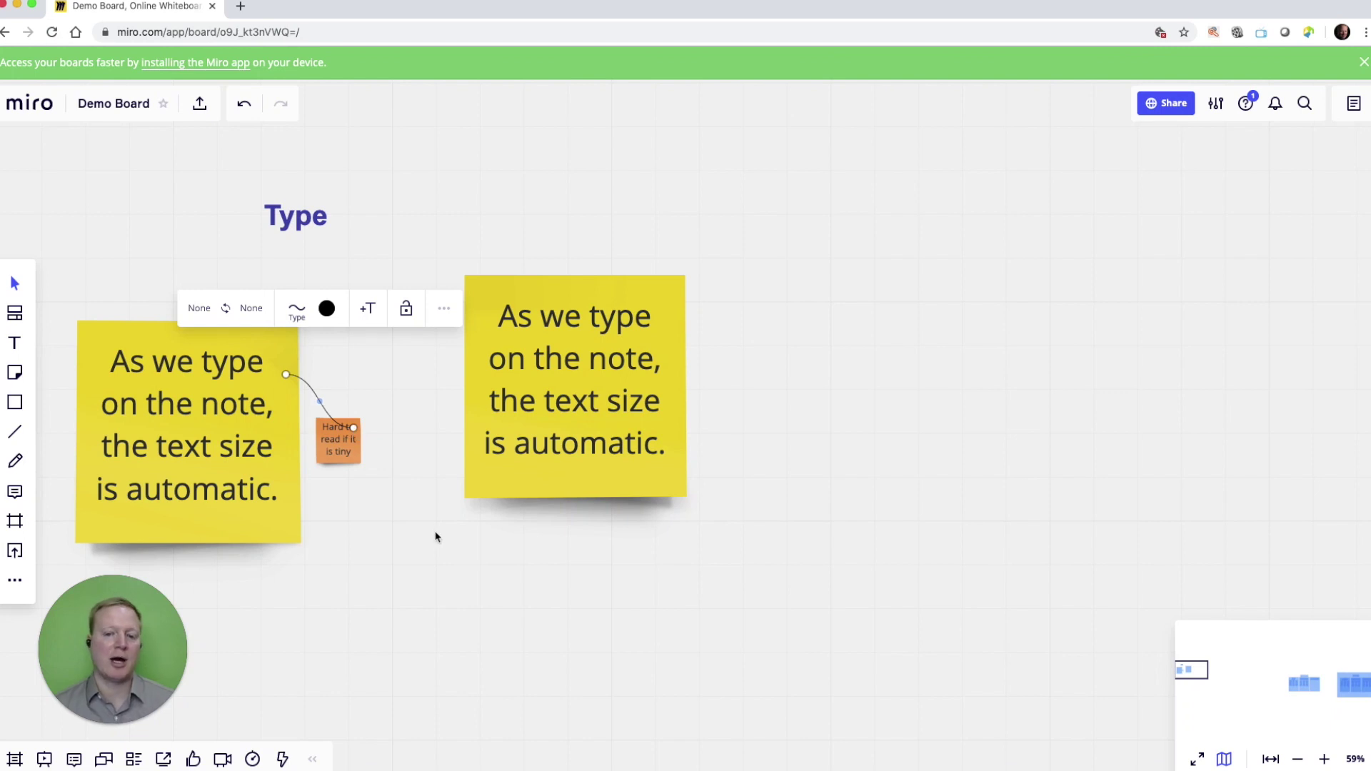
left_click(379, 500)
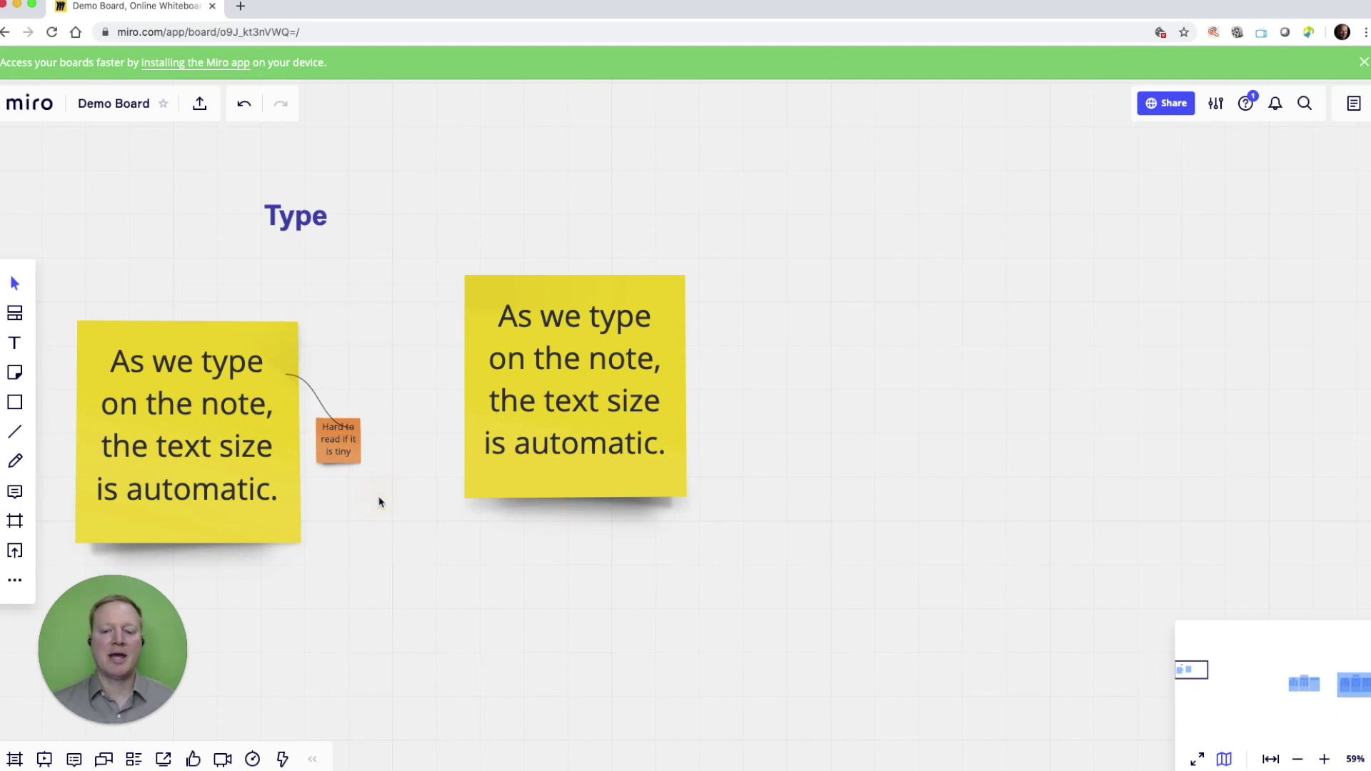
left_click_drag(347, 462, 743, 161)
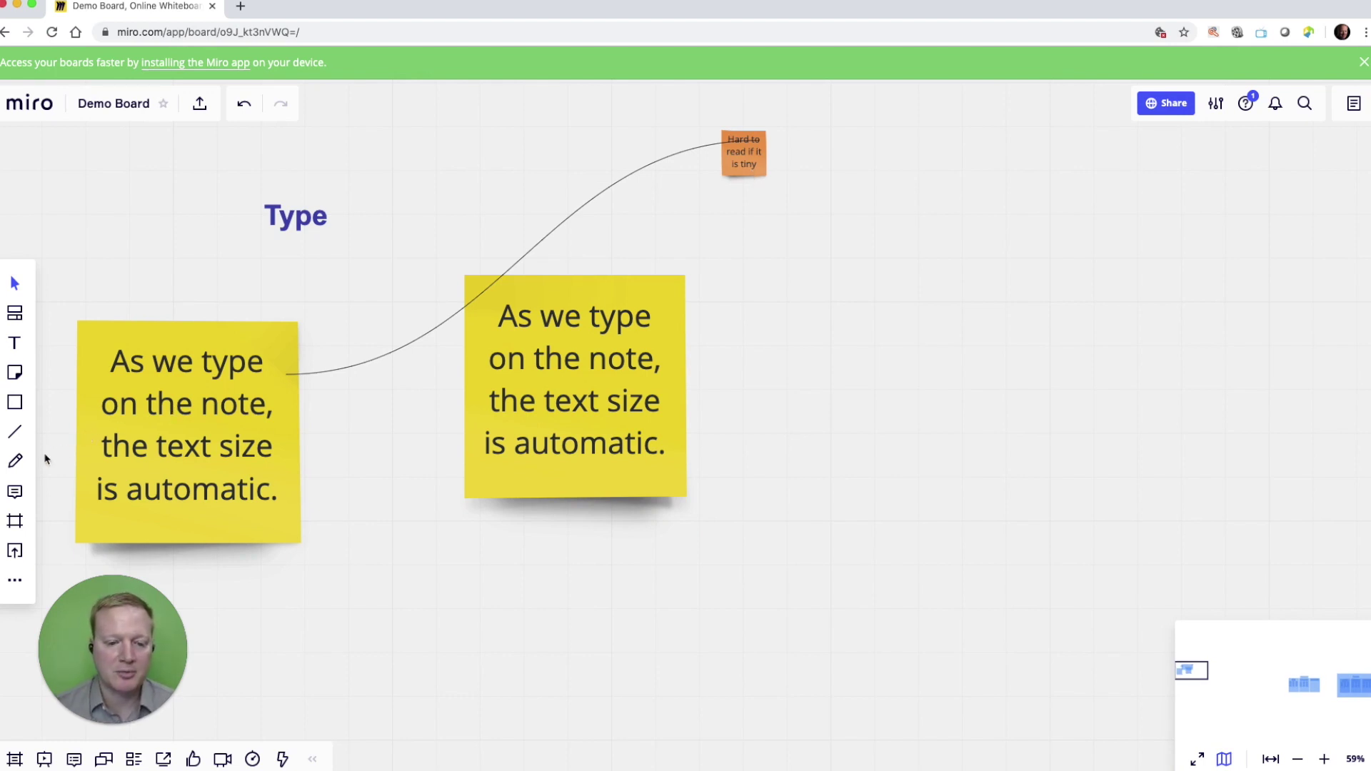
left_click(20, 464)
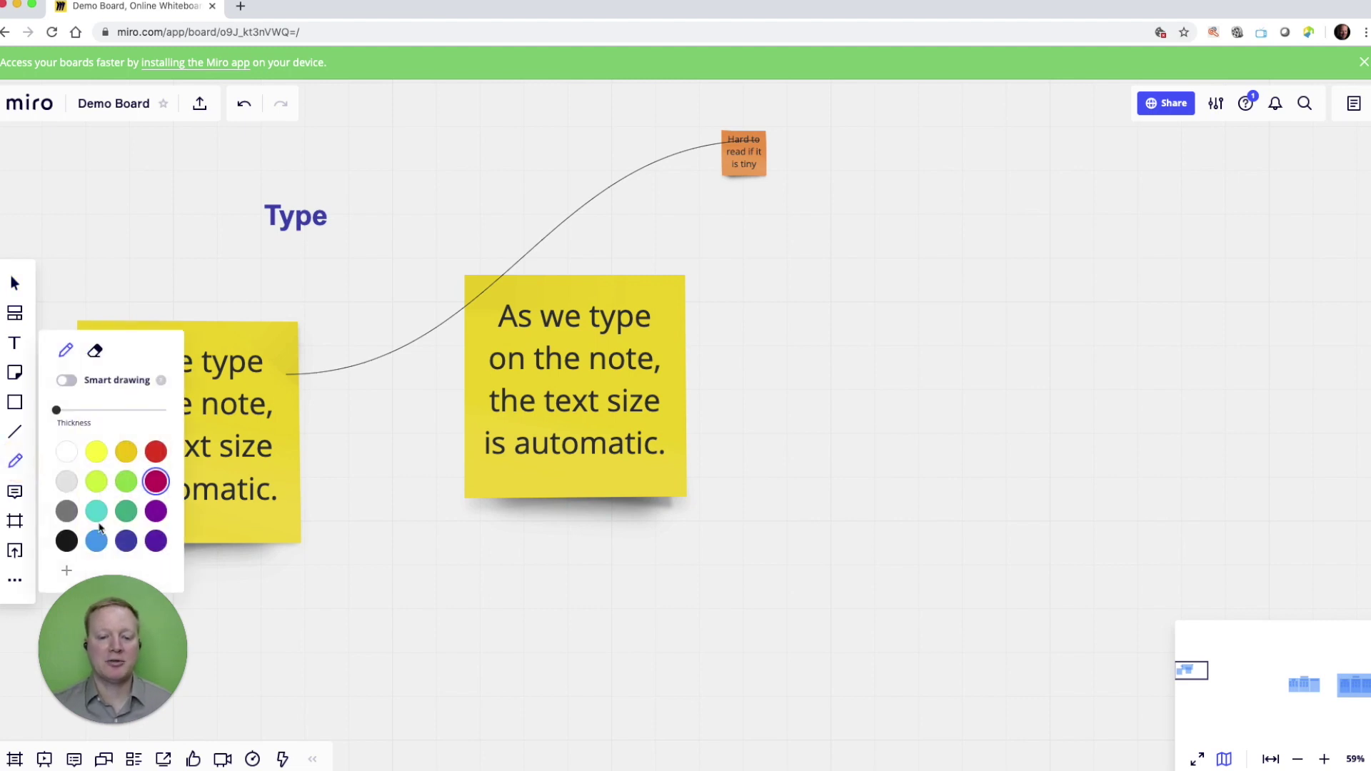
Step: Draw a red hook-shaped freehand stroke beneath the two yellow notes
left_click(159, 448)
mouse_move(389, 459)
left_mouse_down()
mouse_move(379, 486)
mouse_move(393, 555)
mouse_move(495, 575)
left_mouse_up()
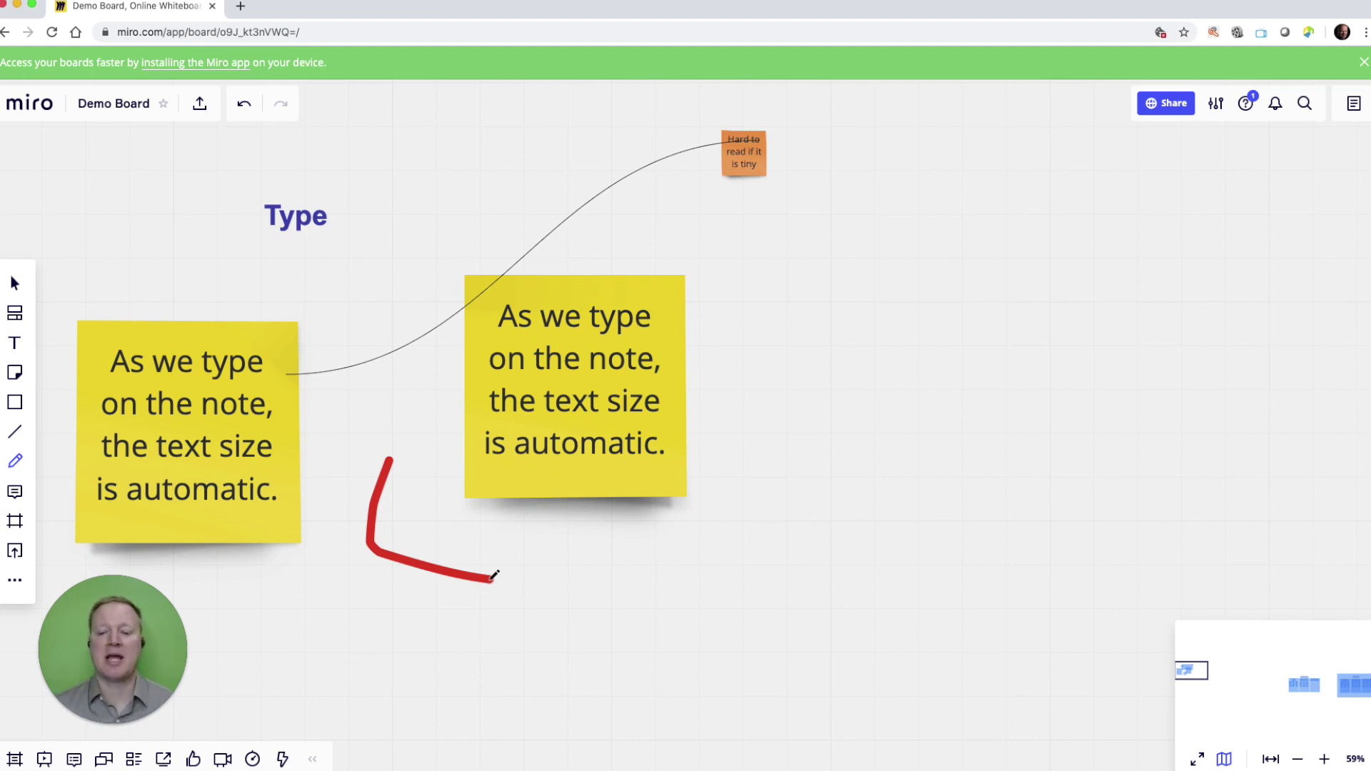
left_click(12, 494)
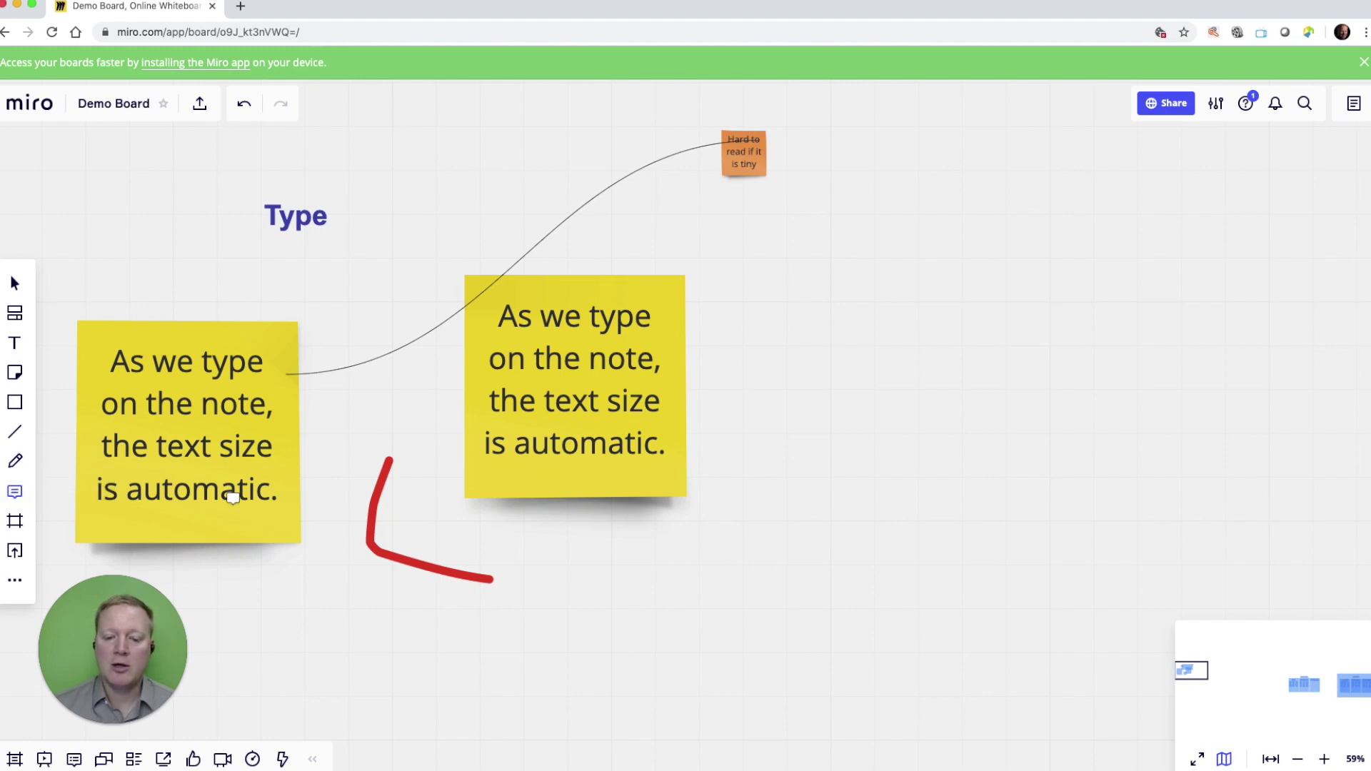
left_click(232, 500)
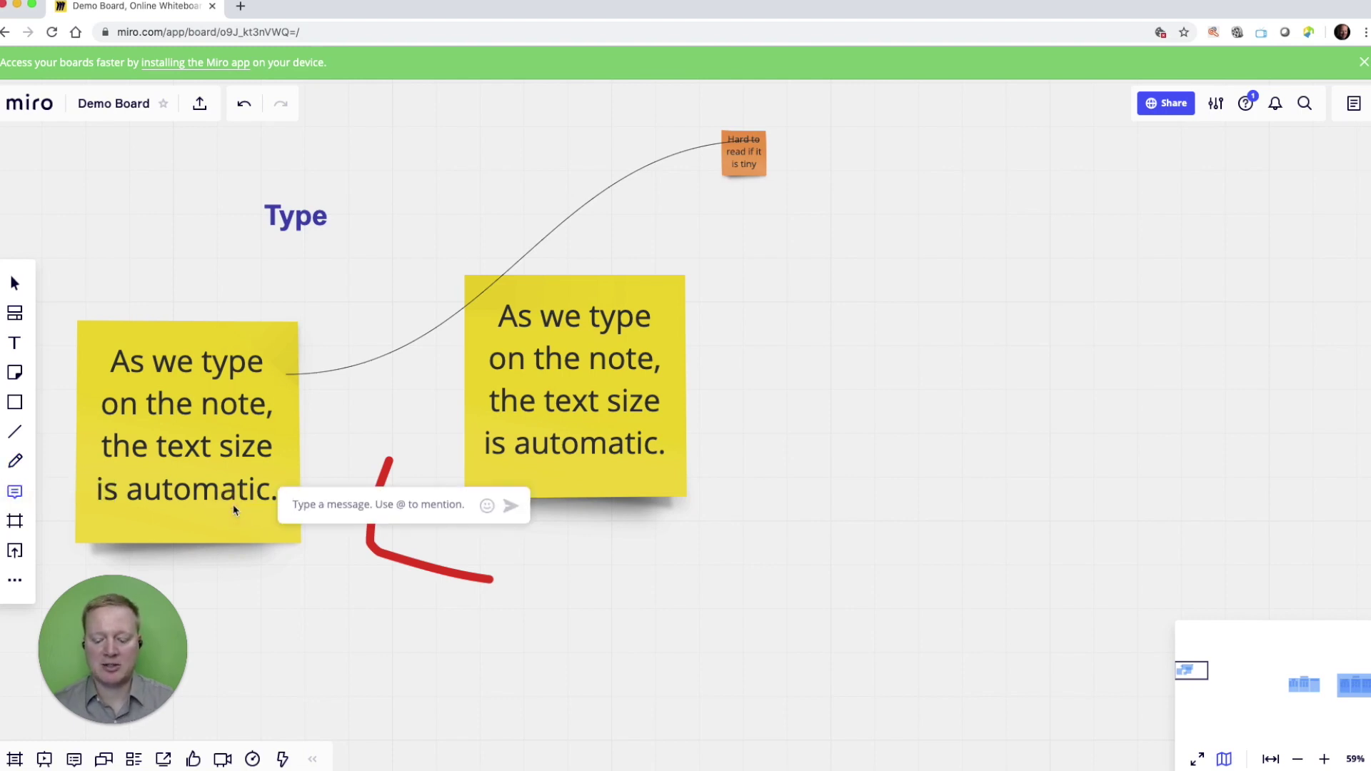
type("Say thi")
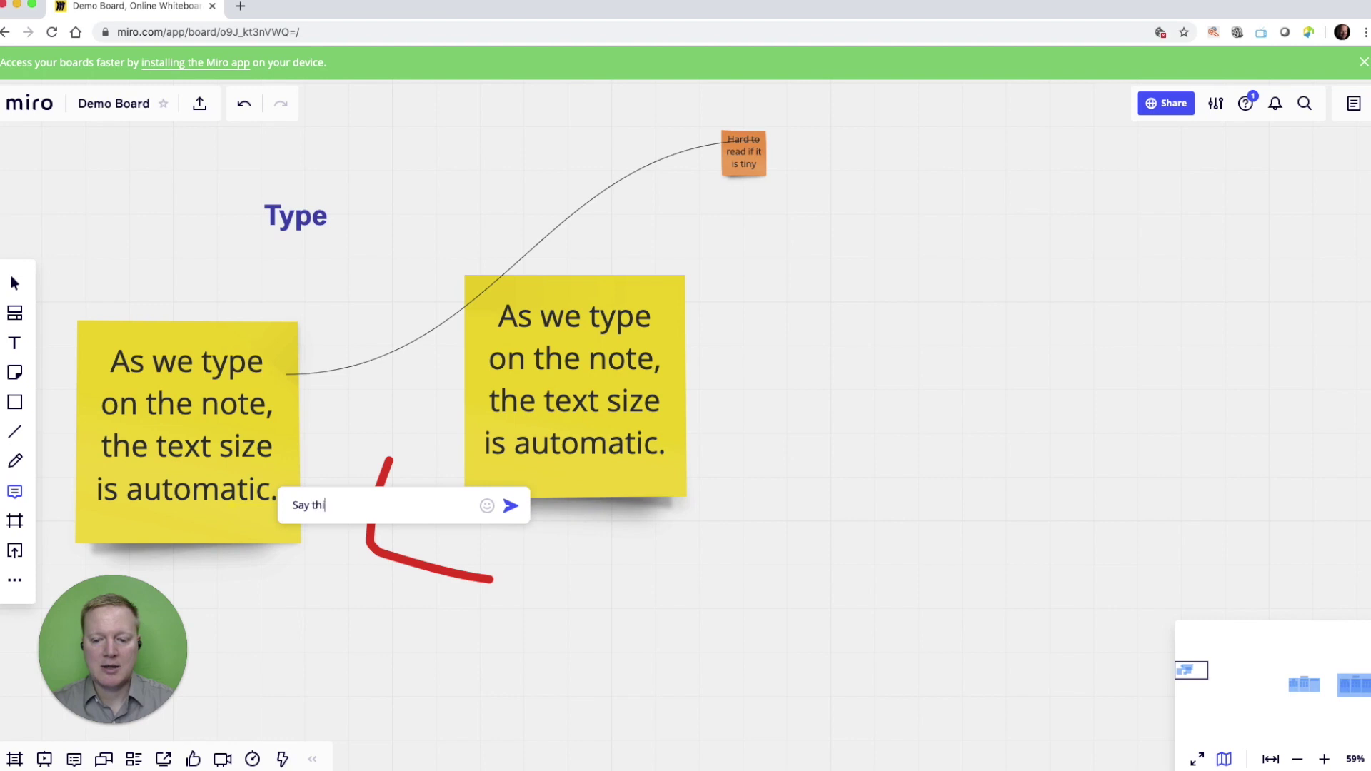
type("s is great!")
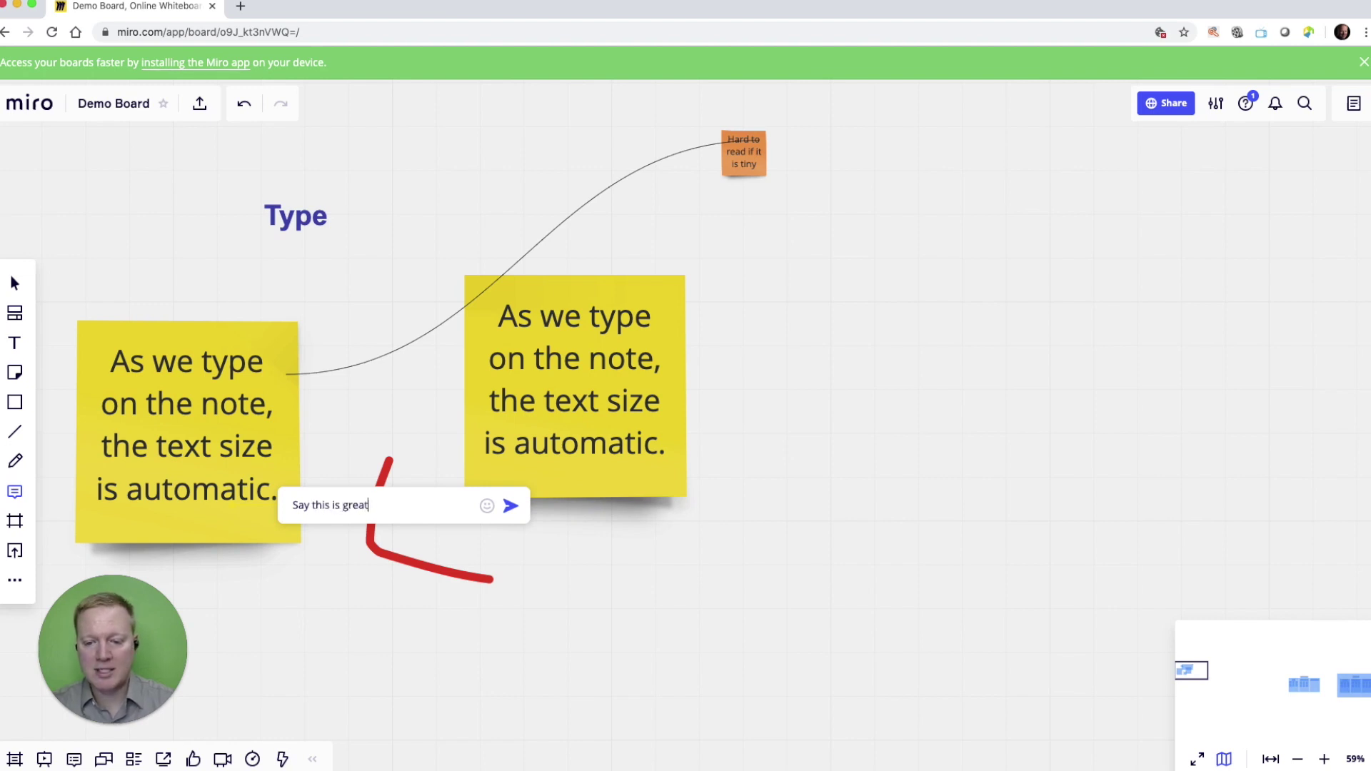
key("Return")
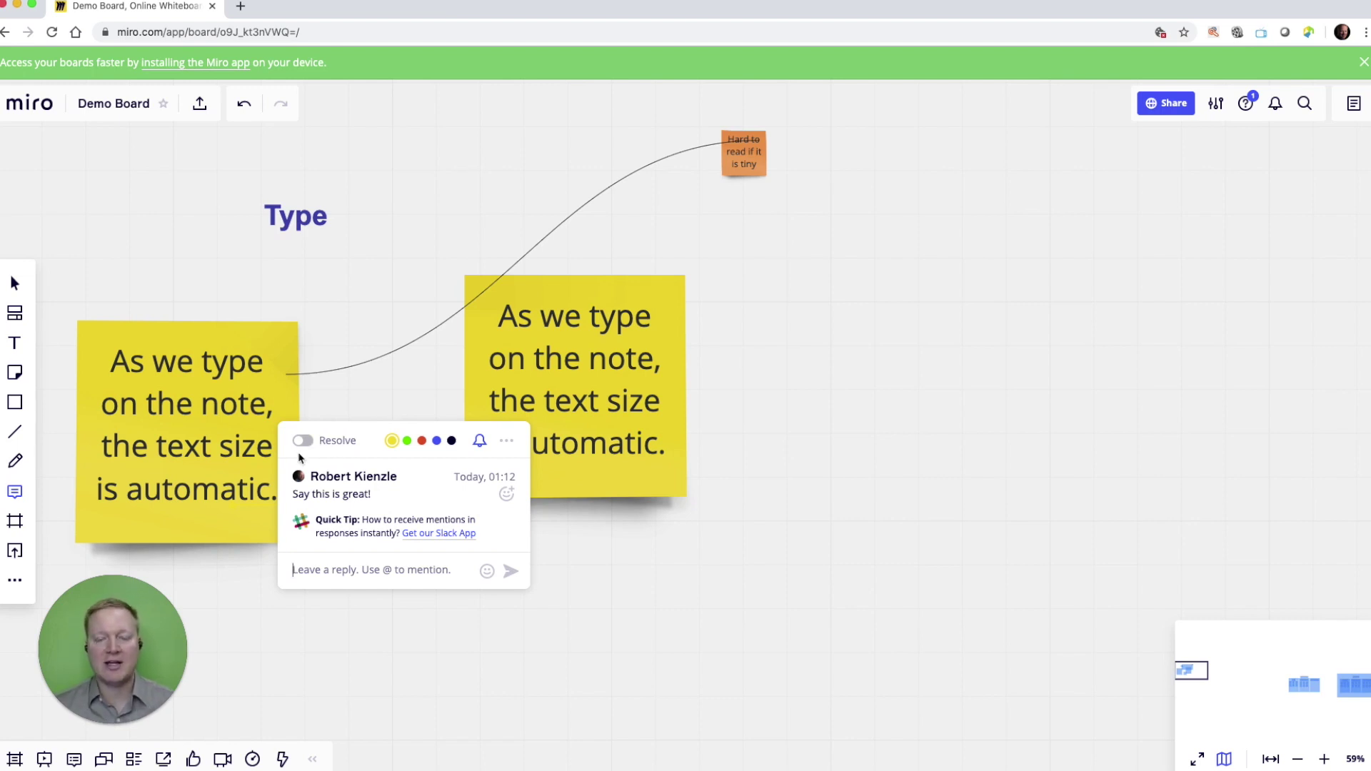
left_click(329, 395)
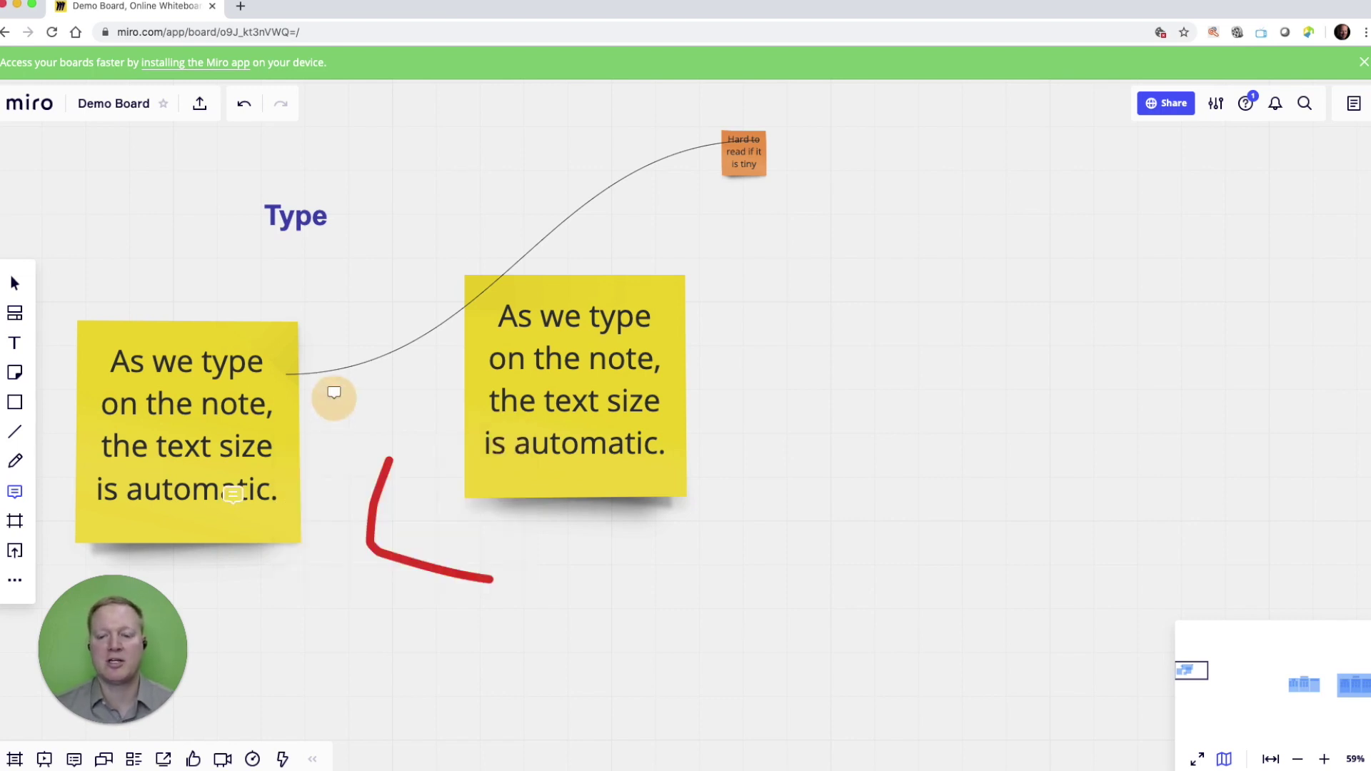
left_click(240, 509)
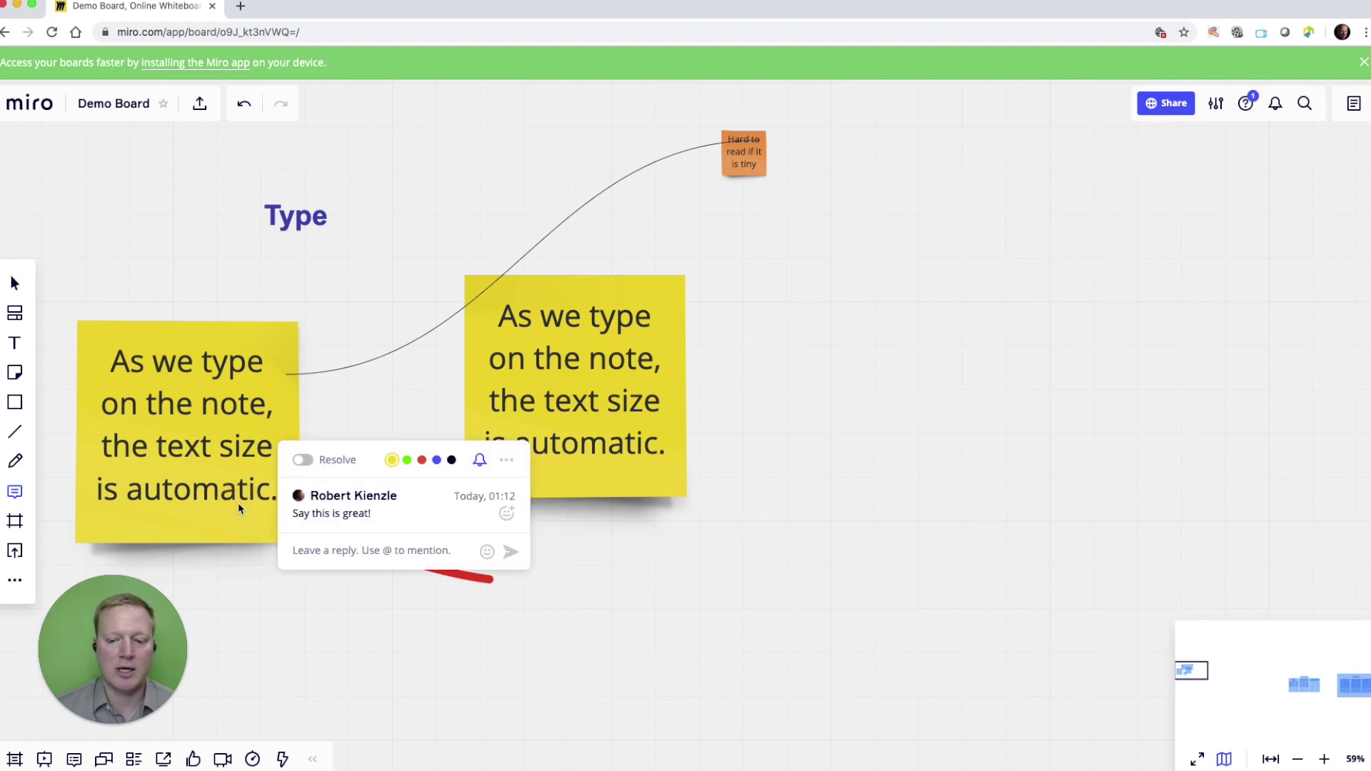
left_click(508, 465)
left_click(461, 575)
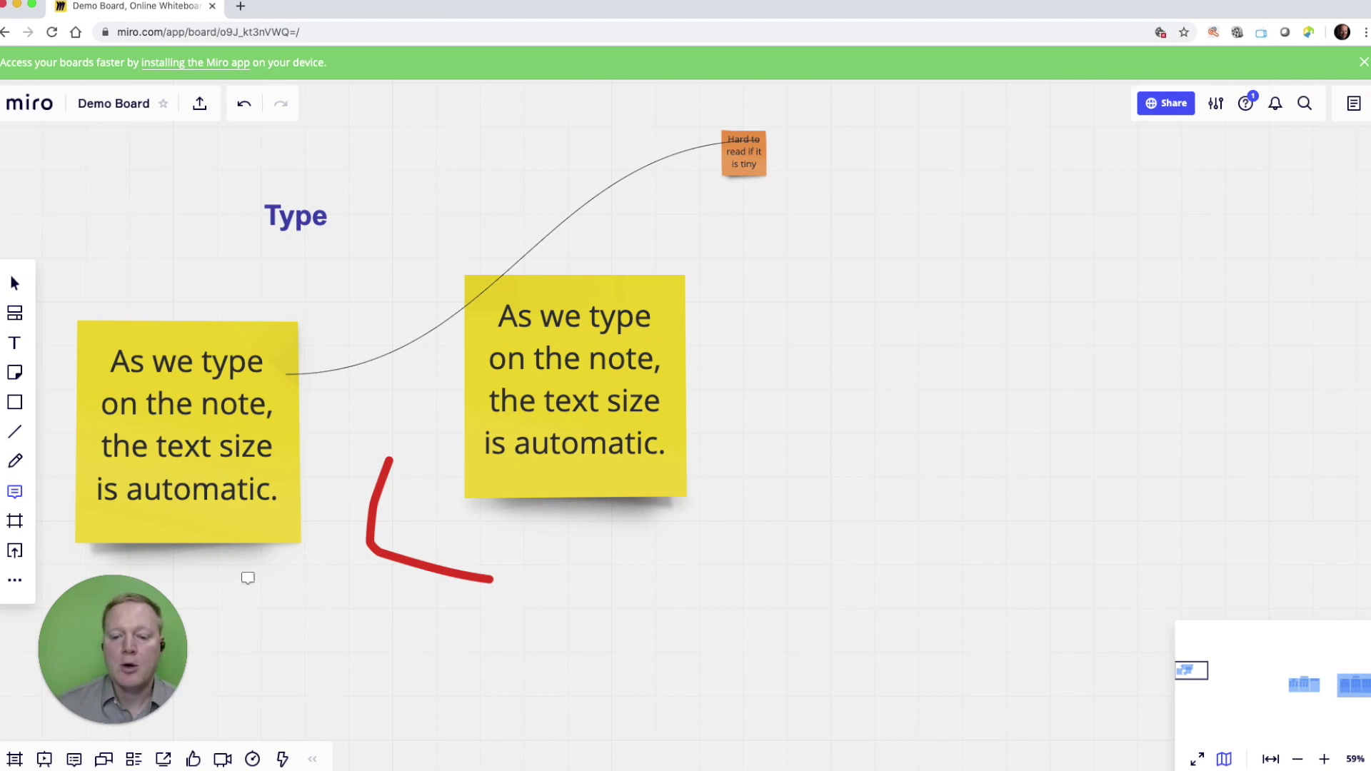
Step: Draw a rectangle around the Type heading, both yellow notes and the red stroke
left_click(15, 402)
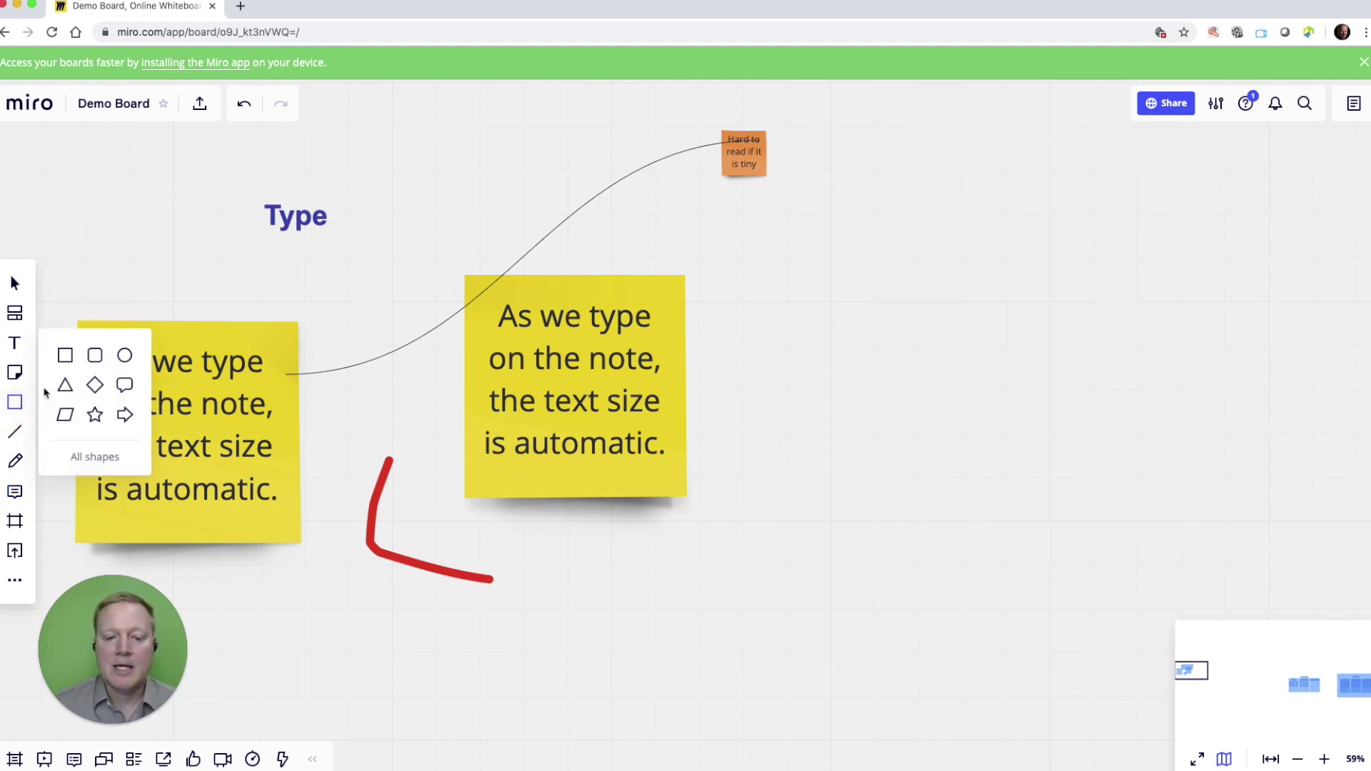
left_click(63, 356)
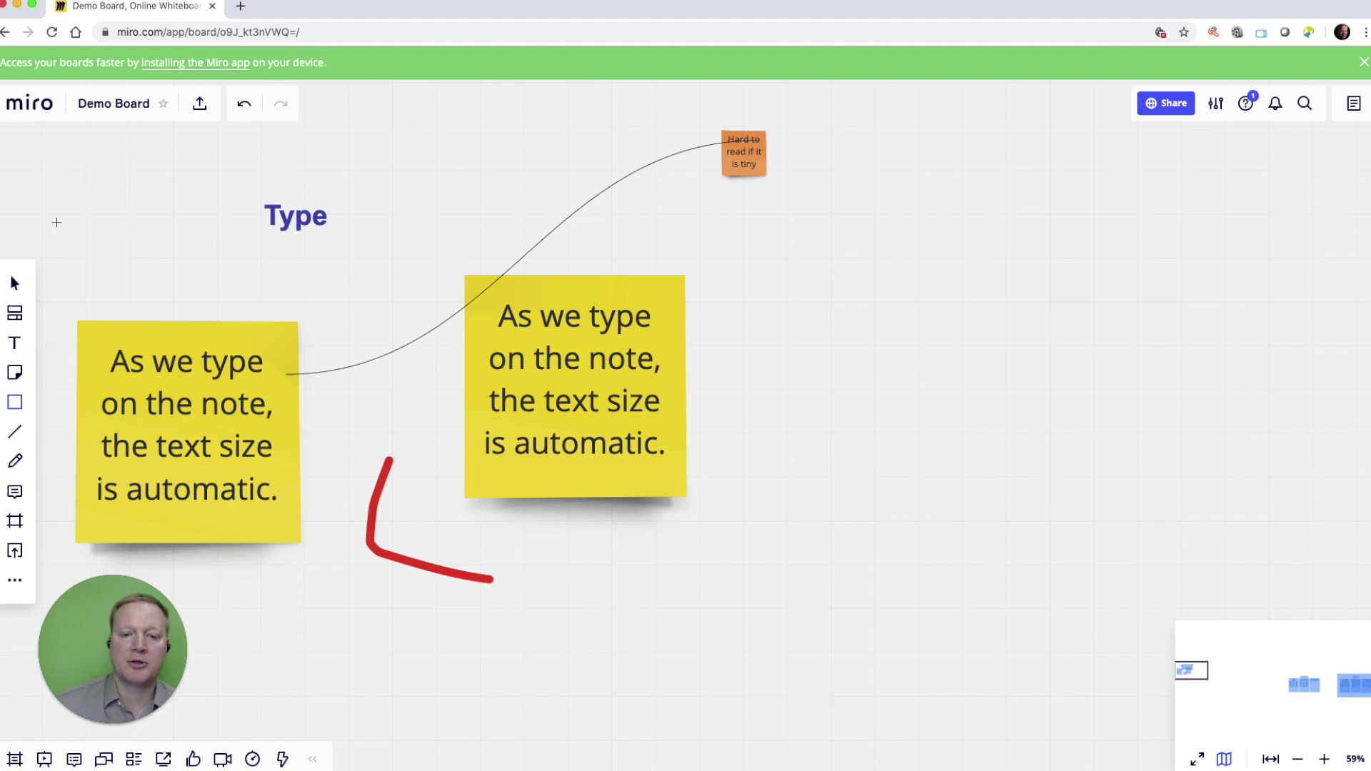
left_click_drag(47, 188, 745, 601)
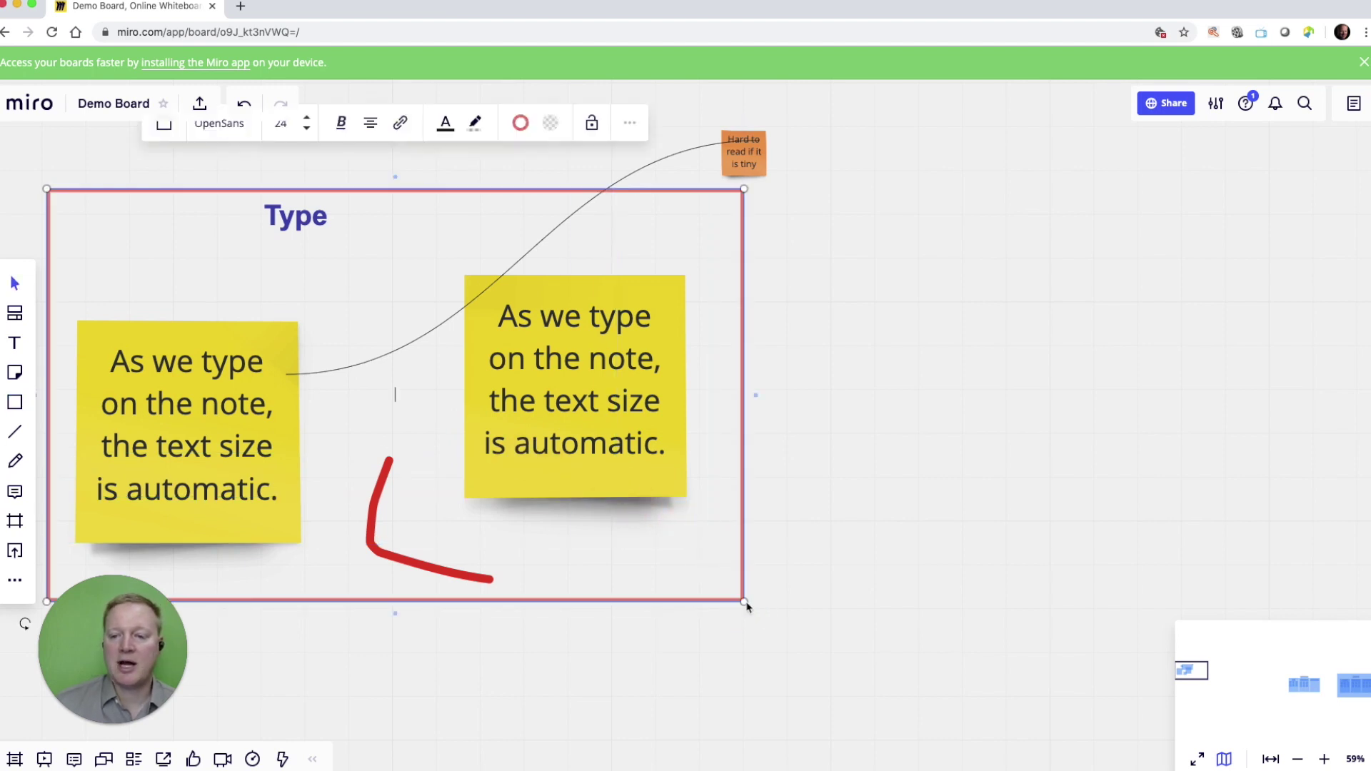
Step: Give the rectangle a purple border and a transparent fill
left_click(521, 123)
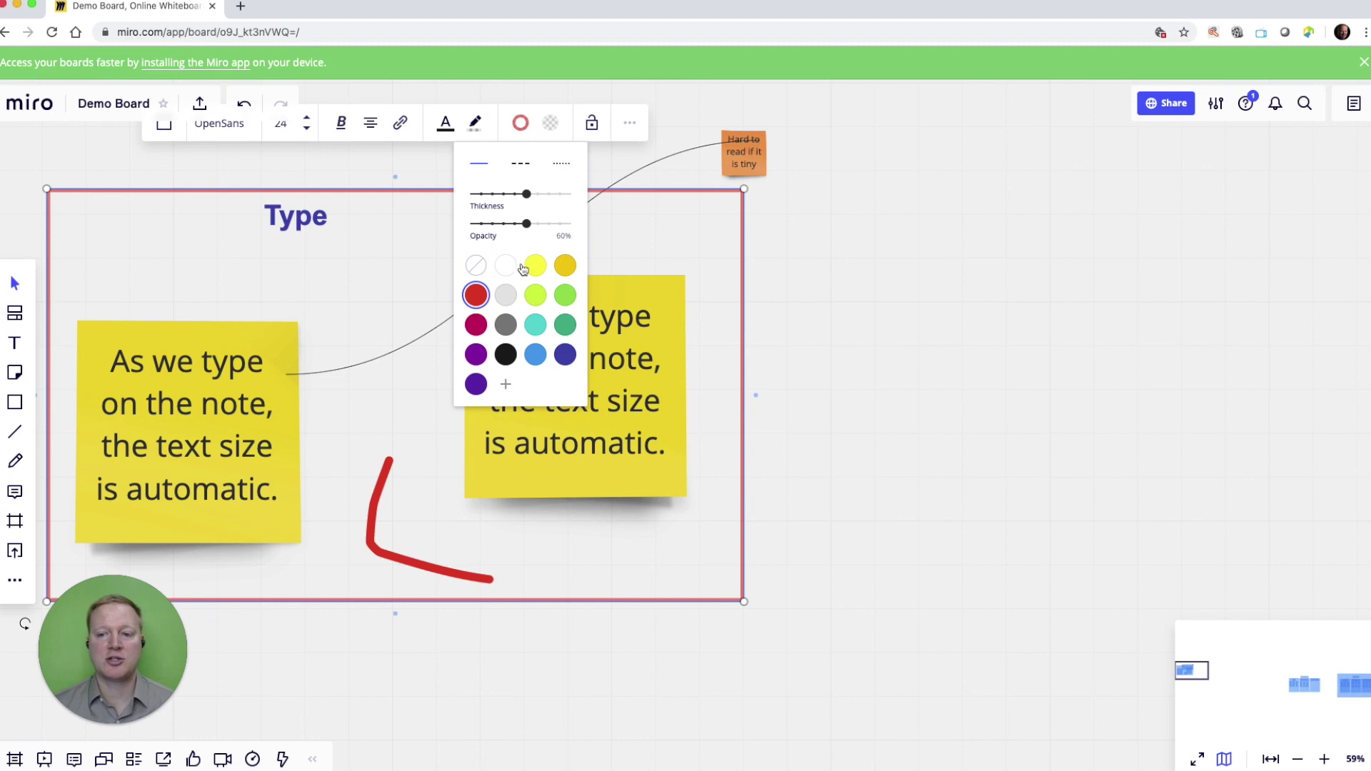
left_click(475, 354)
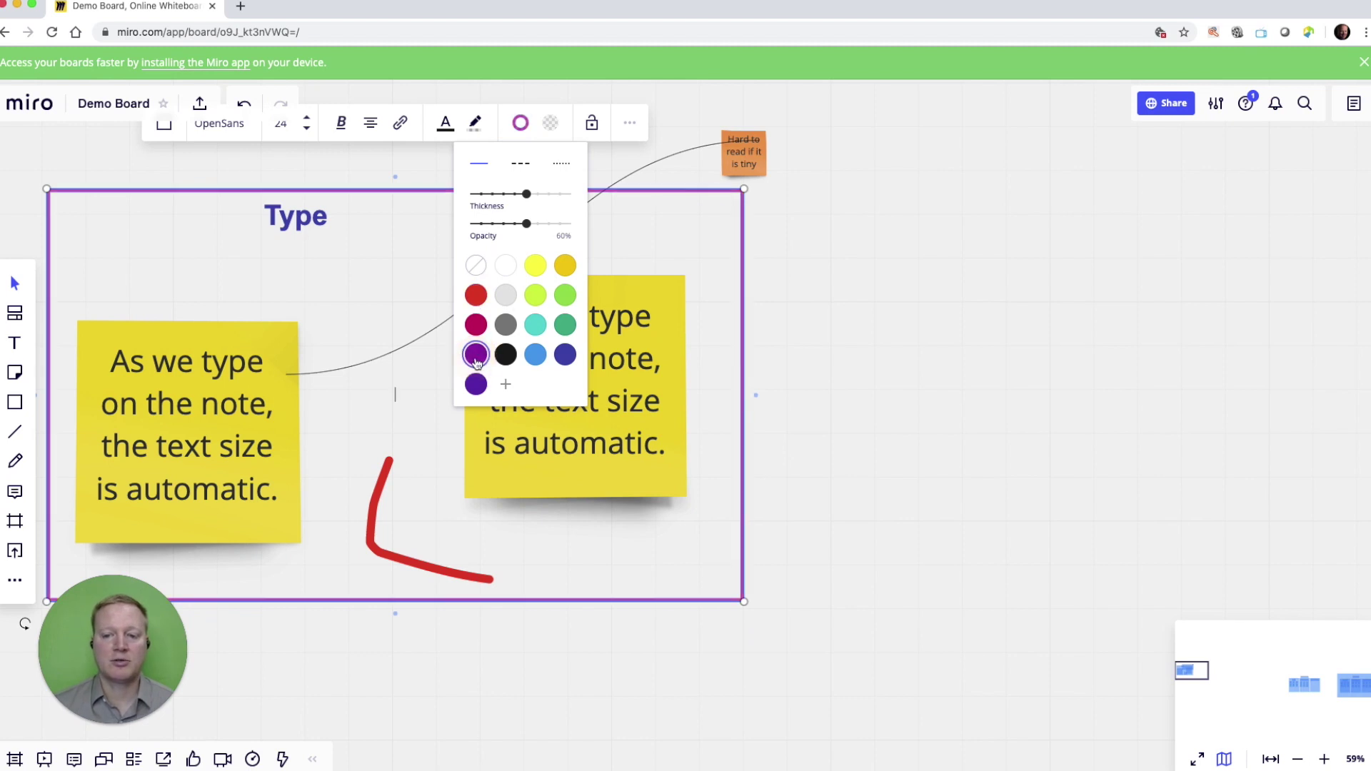
left_click(549, 128)
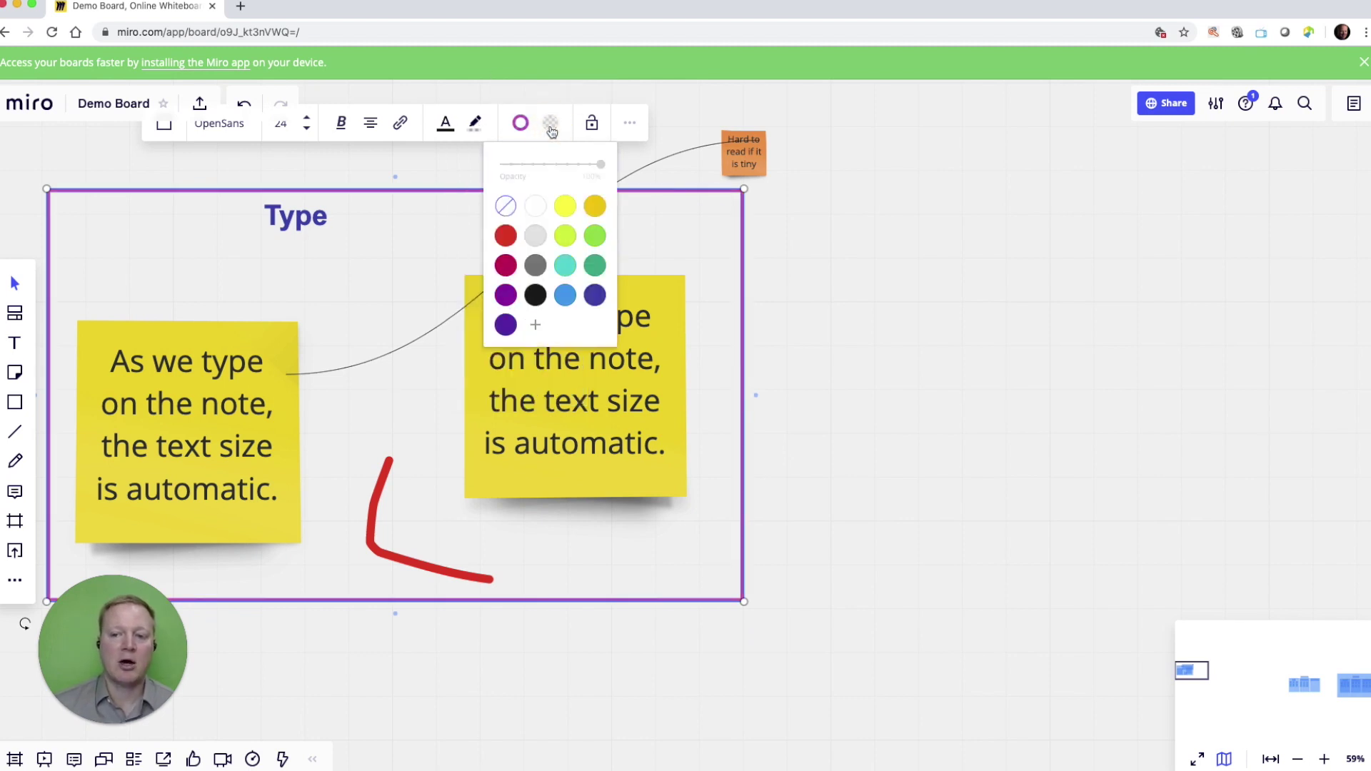
left_click(537, 301)
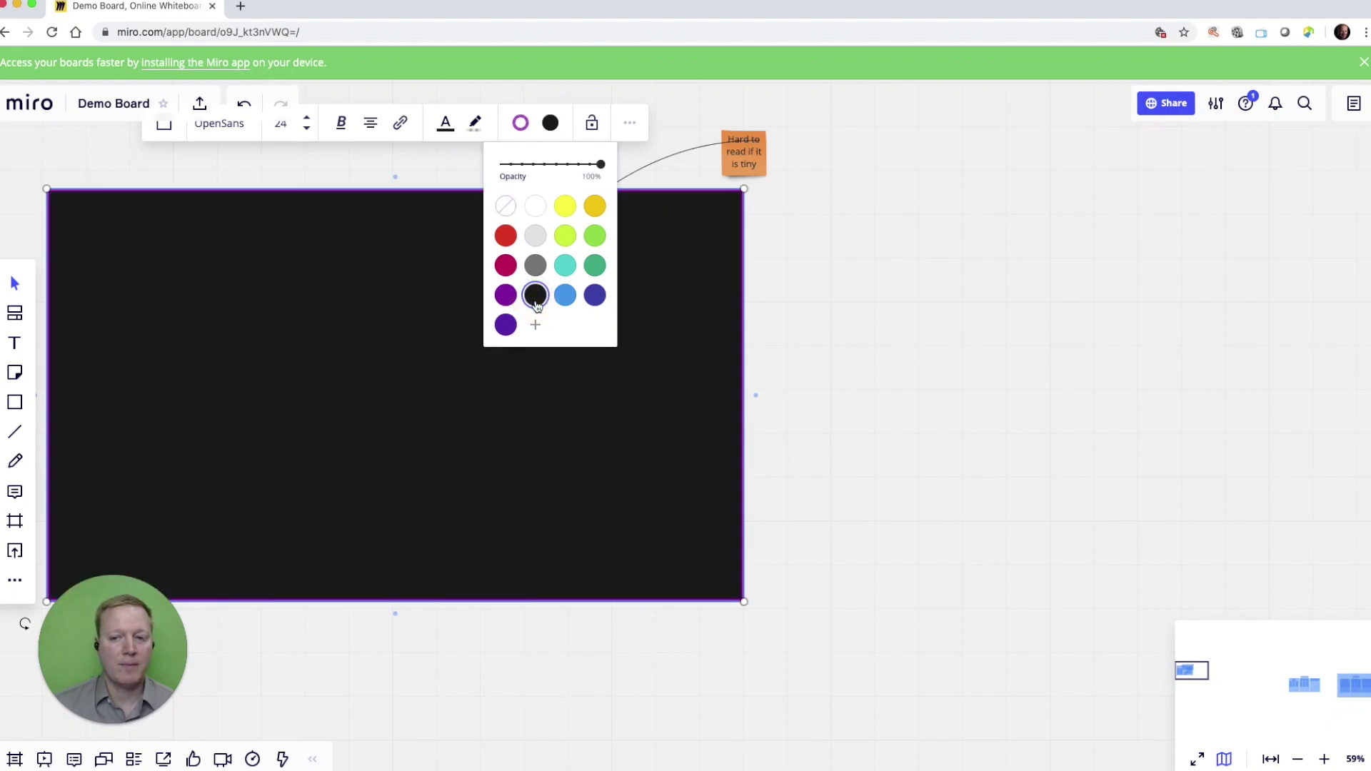
left_click(505, 207)
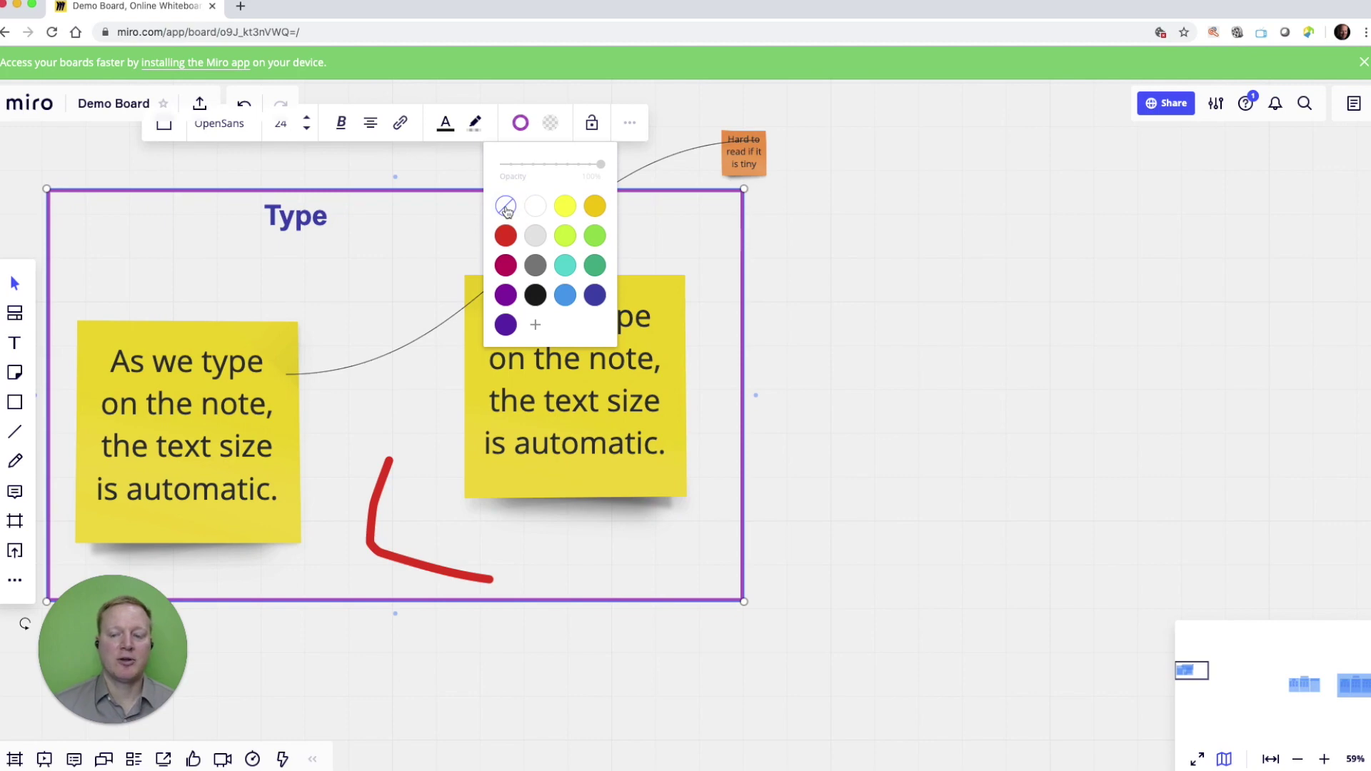
left_click(870, 339)
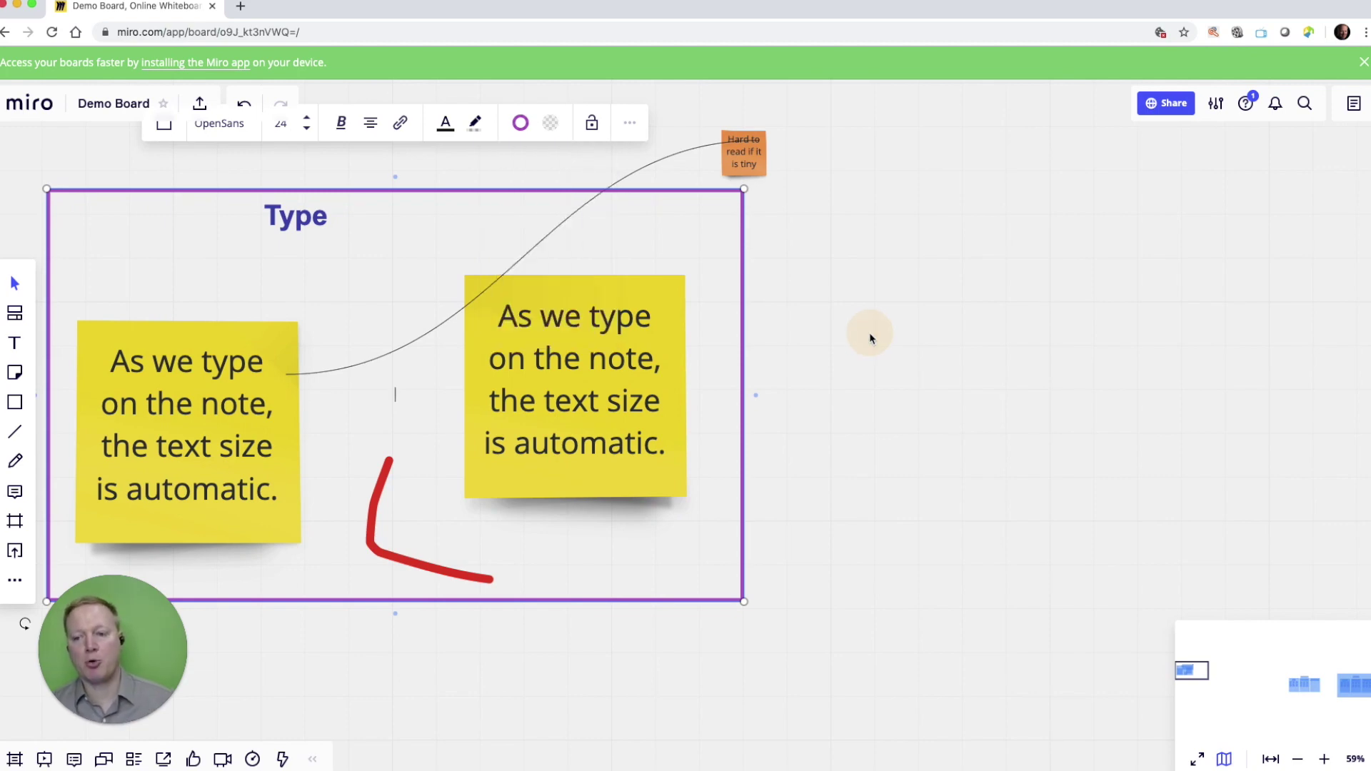
left_click(870, 338)
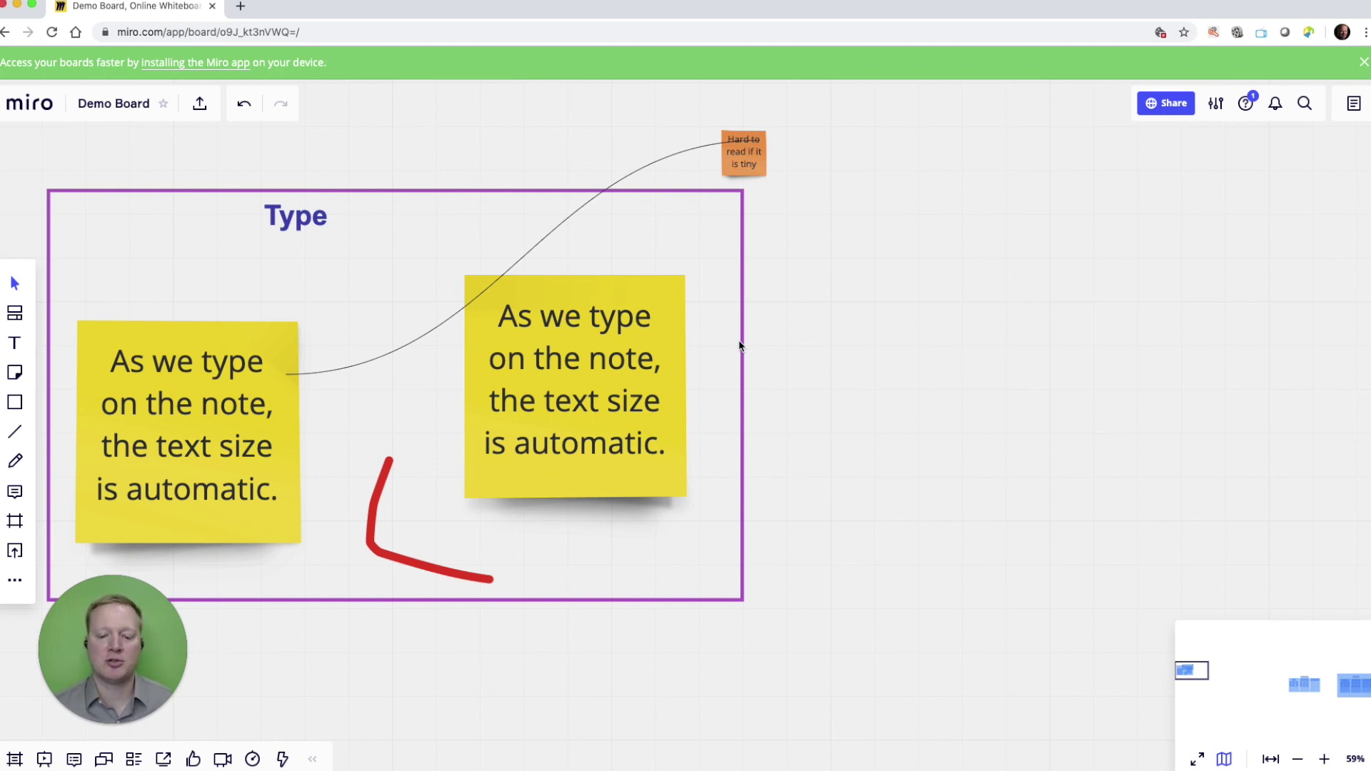
Step: Embed the YouTube video by pasting its link through Upload via URL
scroll(534, 490, "down", 3)
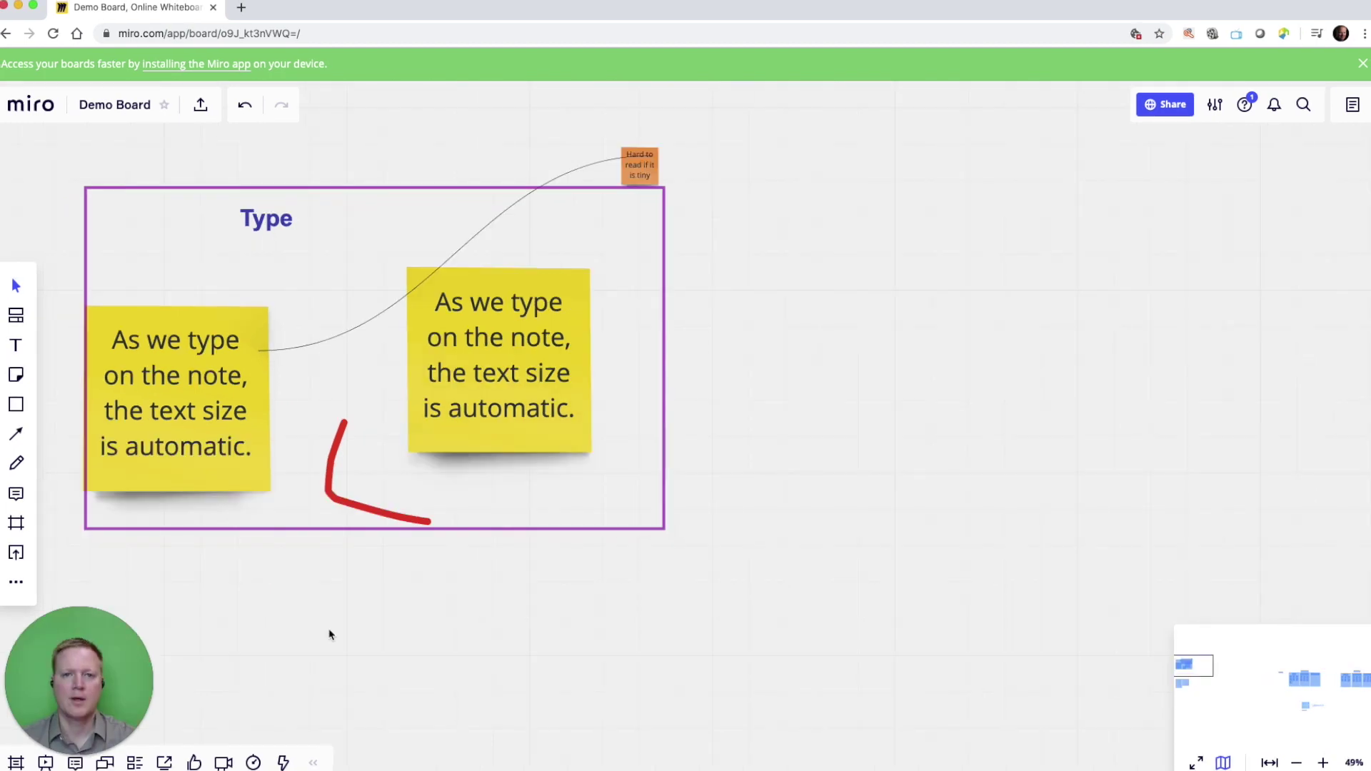
left_click(17, 555)
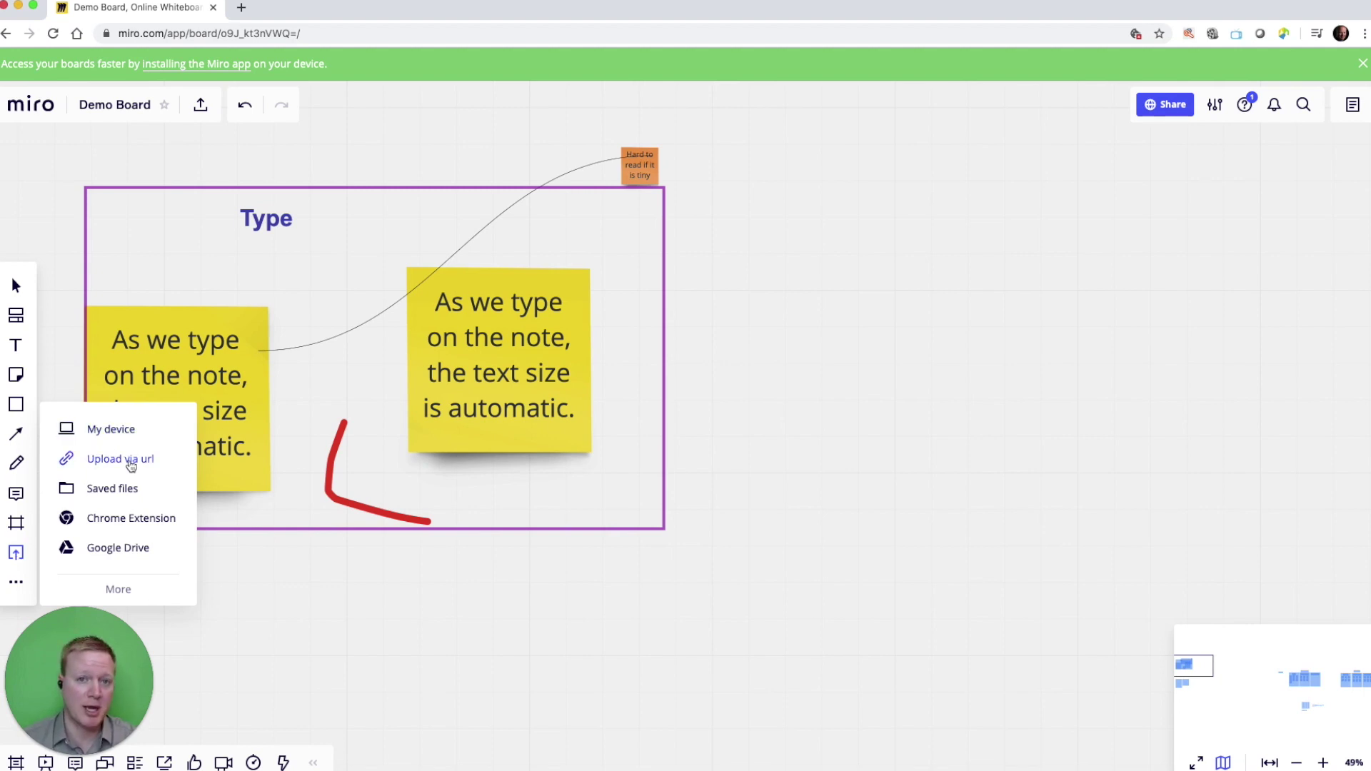
left_click(131, 465)
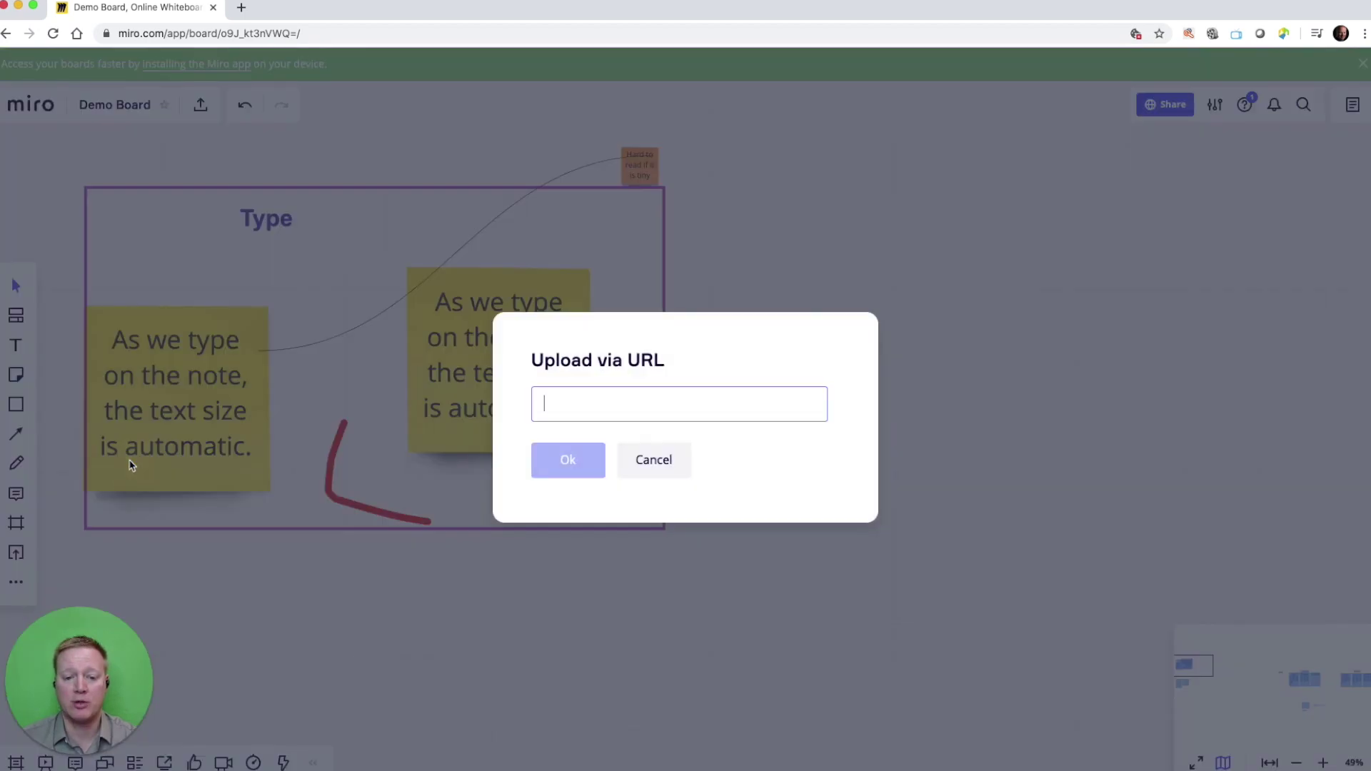
left_click(580, 411)
key("super+v")
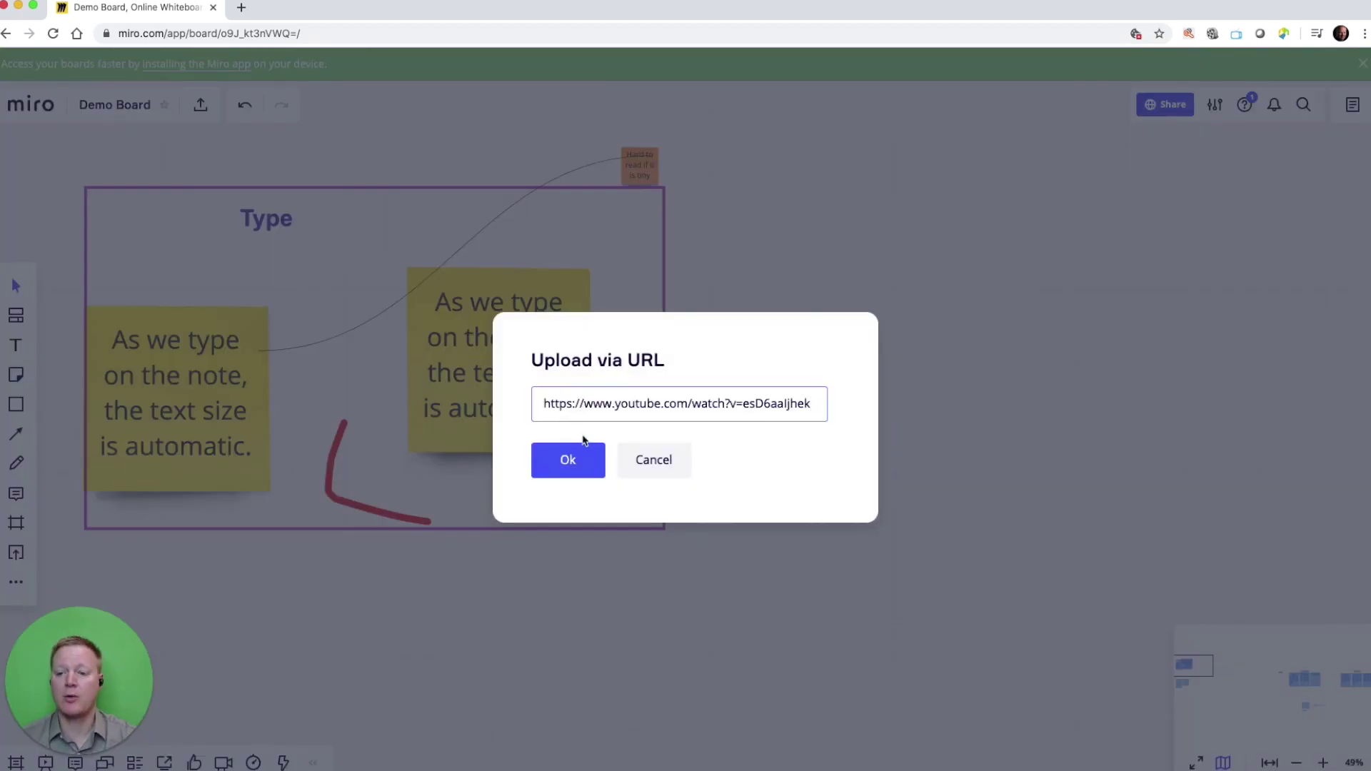
left_click(582, 460)
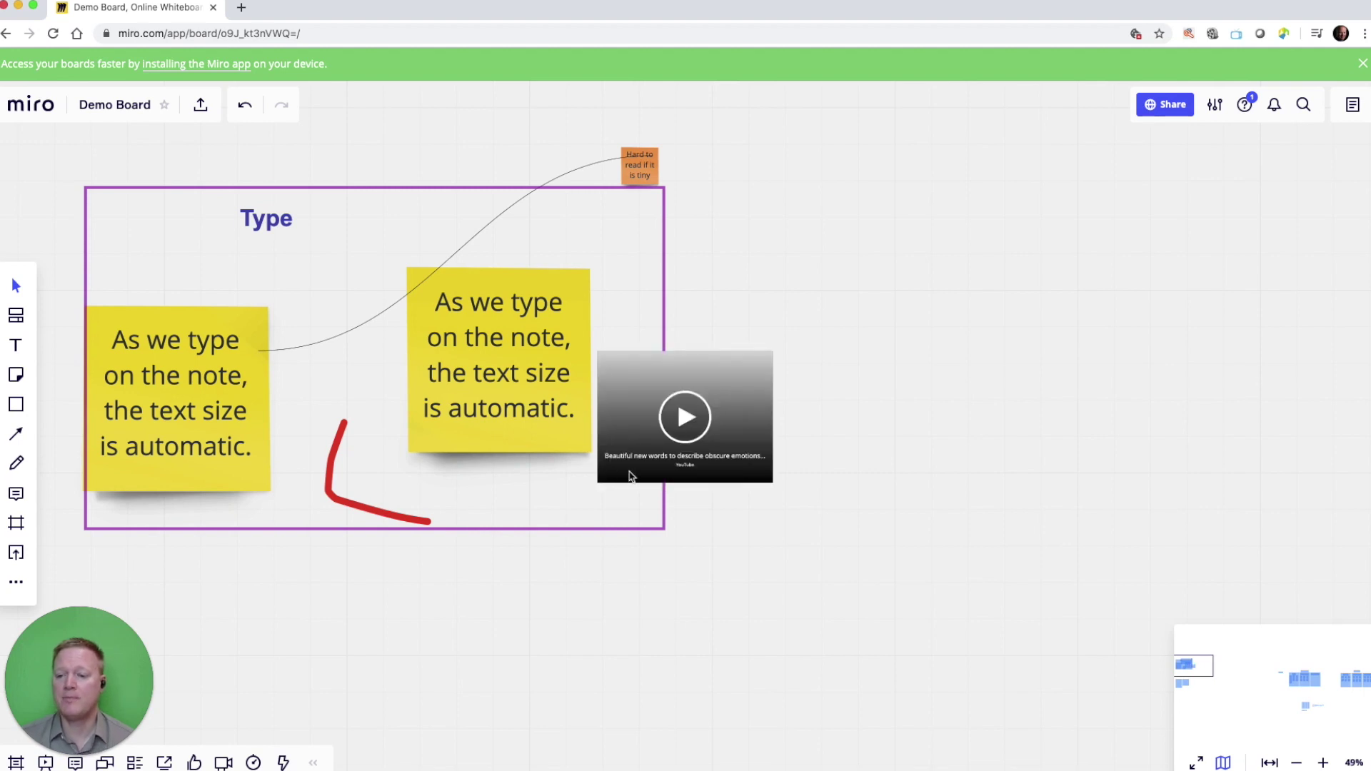
Step: Move the YouTube video card below the purple rectangle and enlarge it
left_click(635, 408)
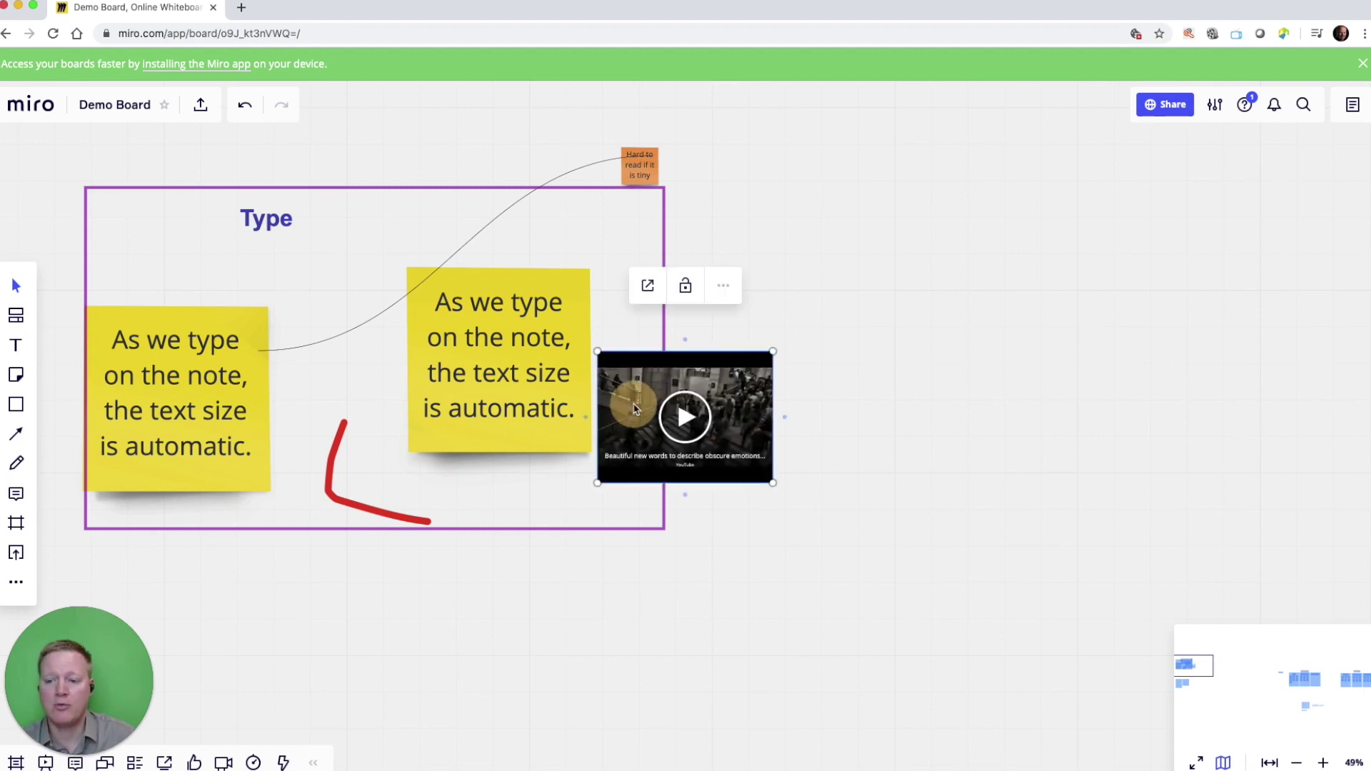
left_click(612, 493)
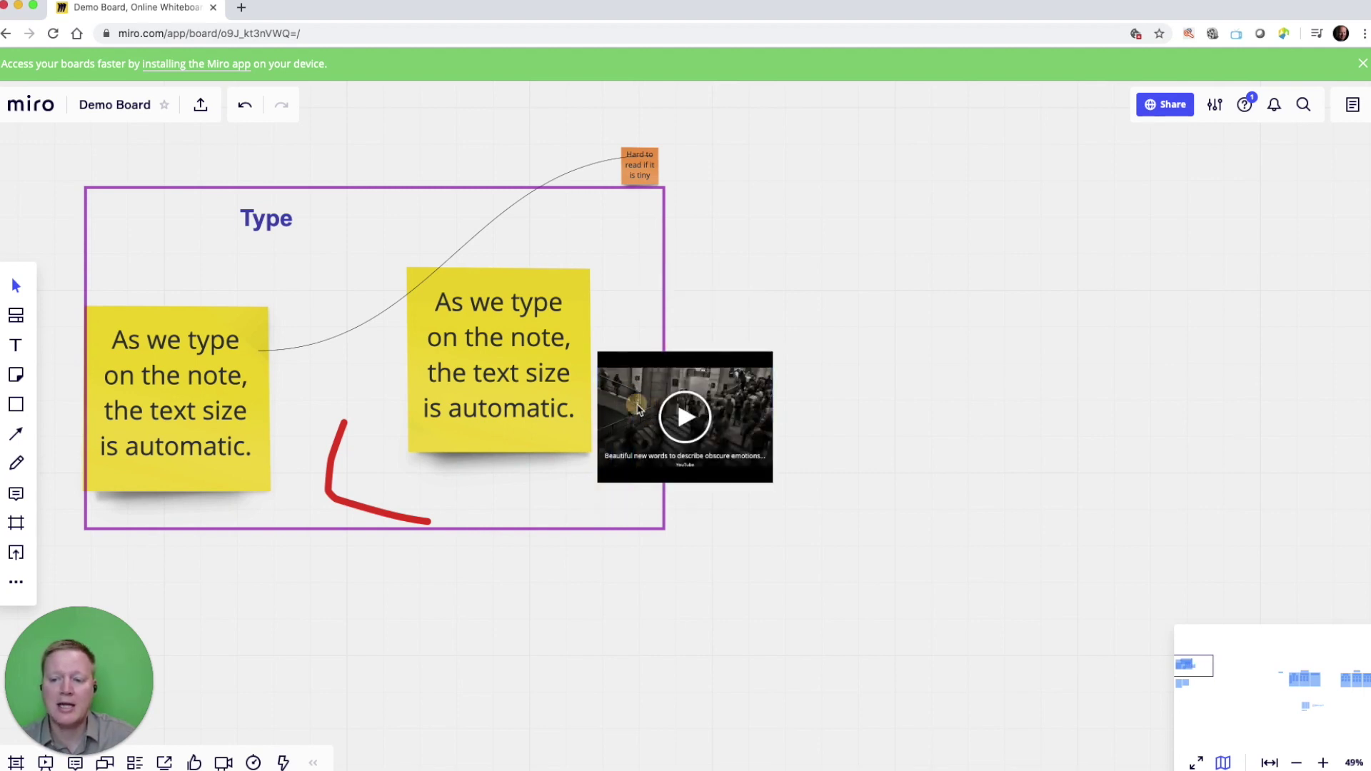
left_click_drag(638, 409, 397, 645)
scroll(390, 647, "down", 2)
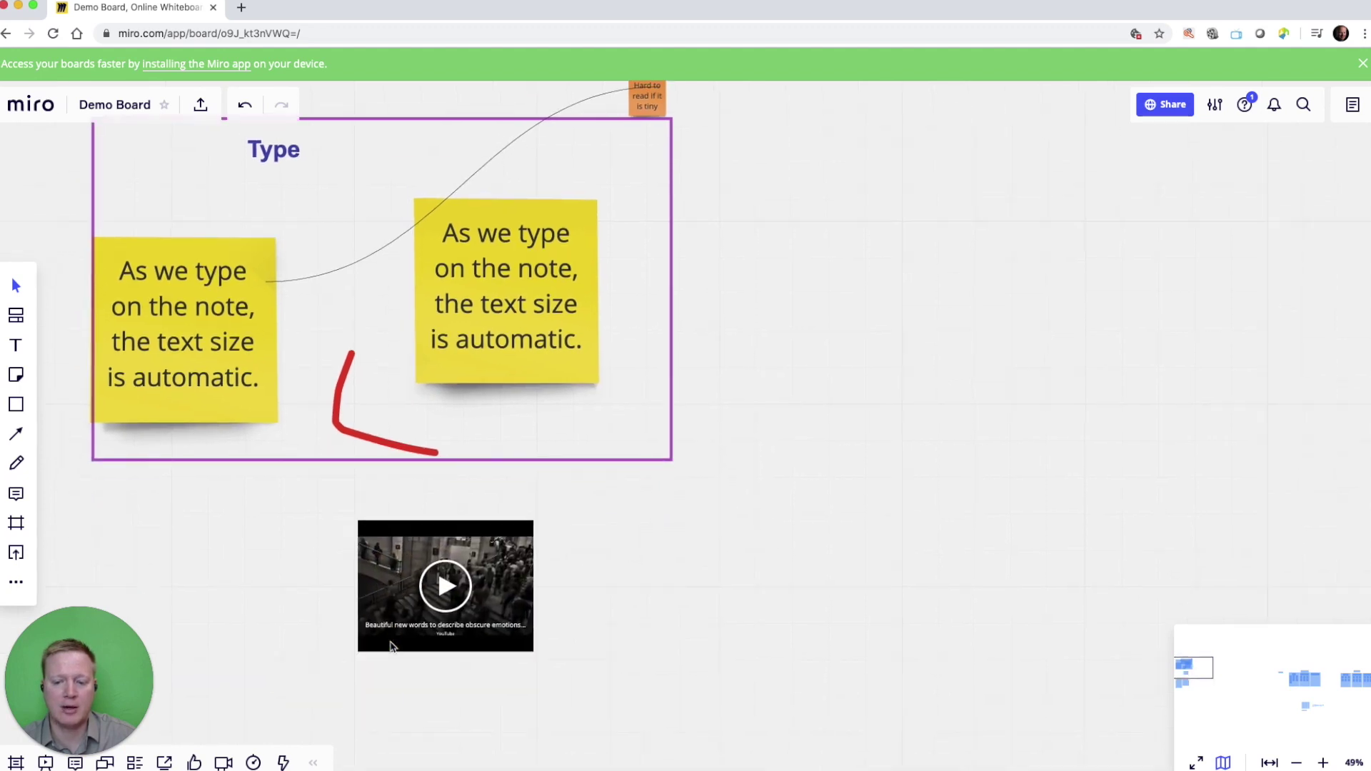
scroll(390, 646, "down", 2)
left_click(547, 569)
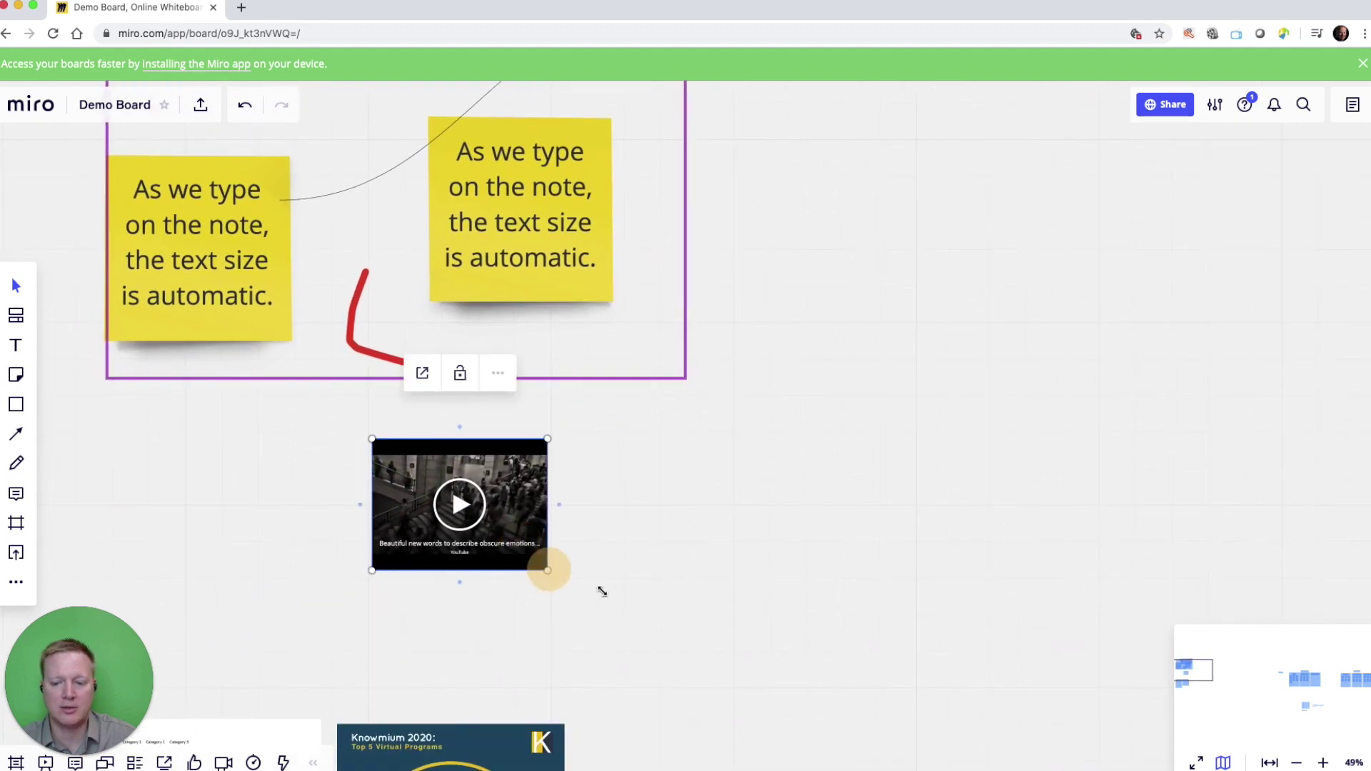
left_click_drag(602, 592, 704, 632)
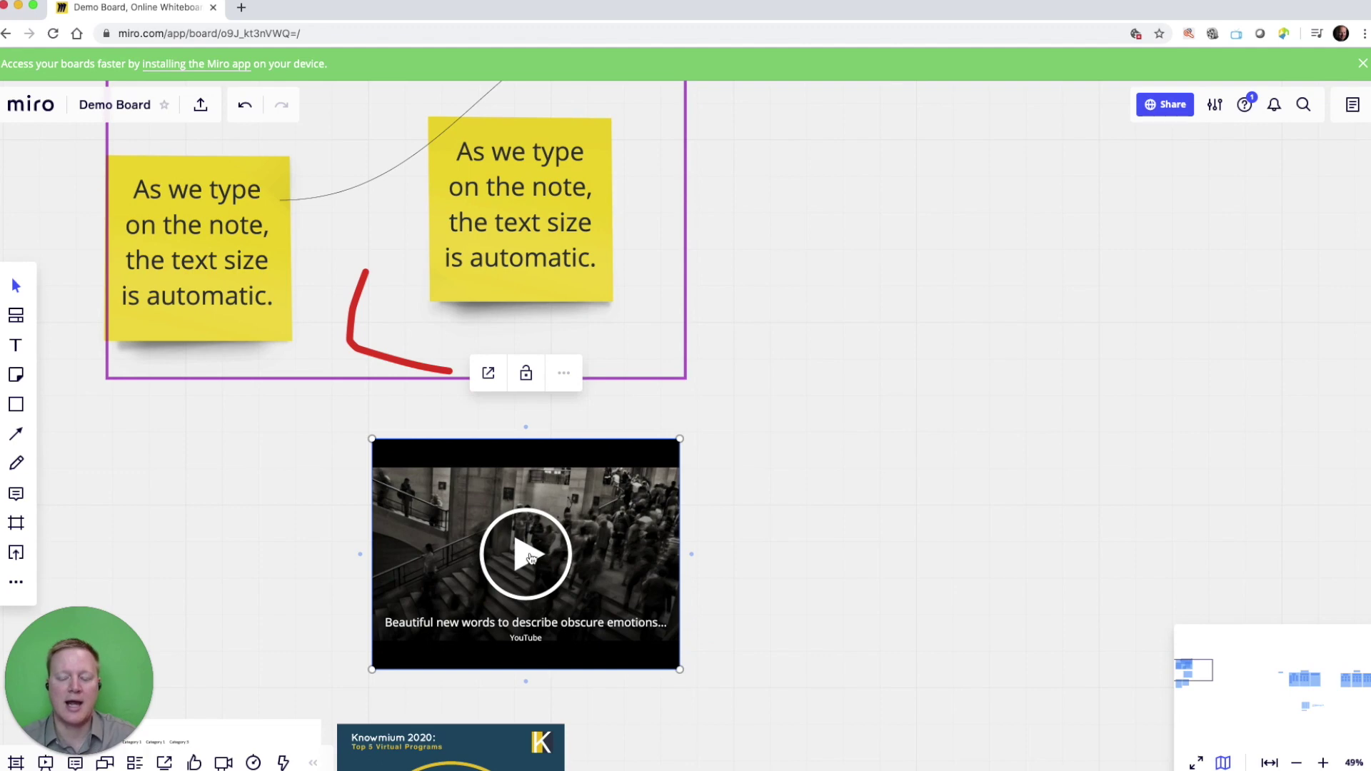
Step: Play the embedded video and pause it at 0:01
left_click(528, 558)
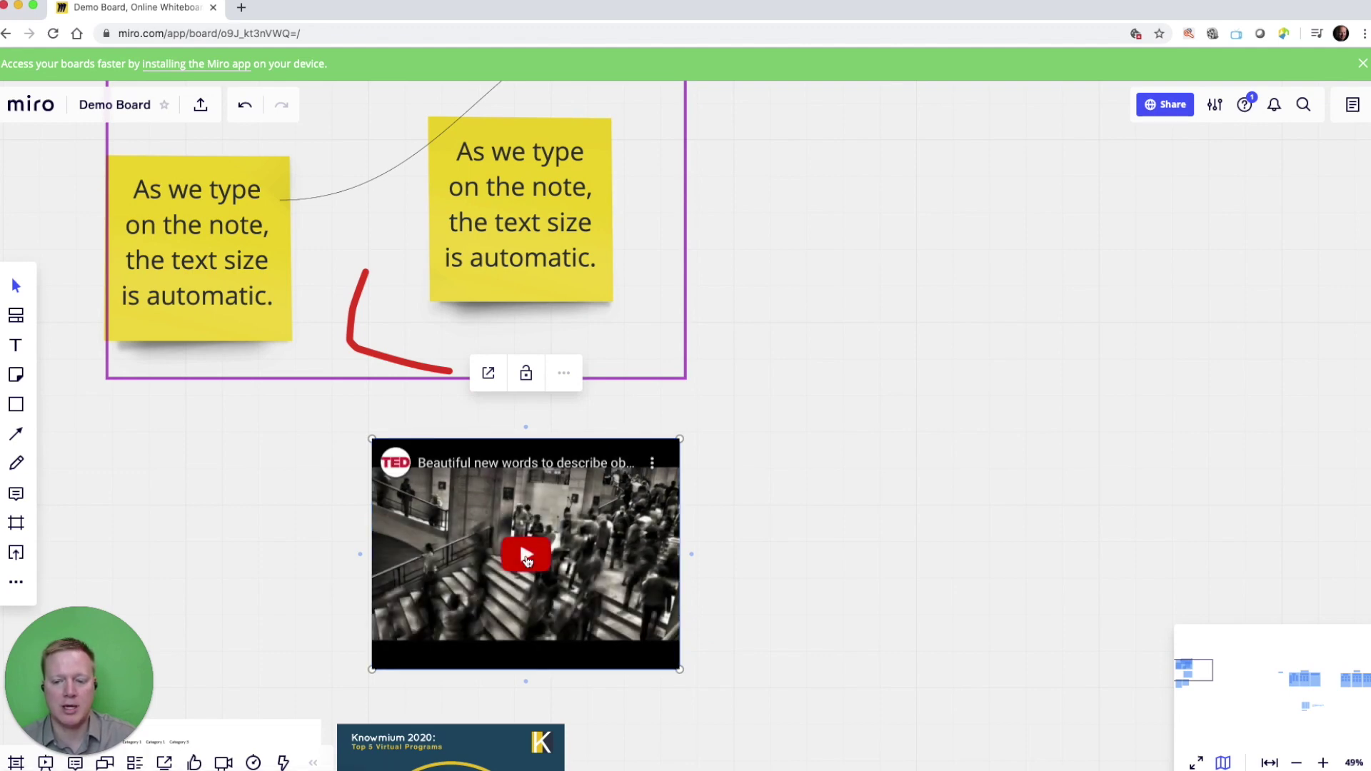
left_click(528, 558)
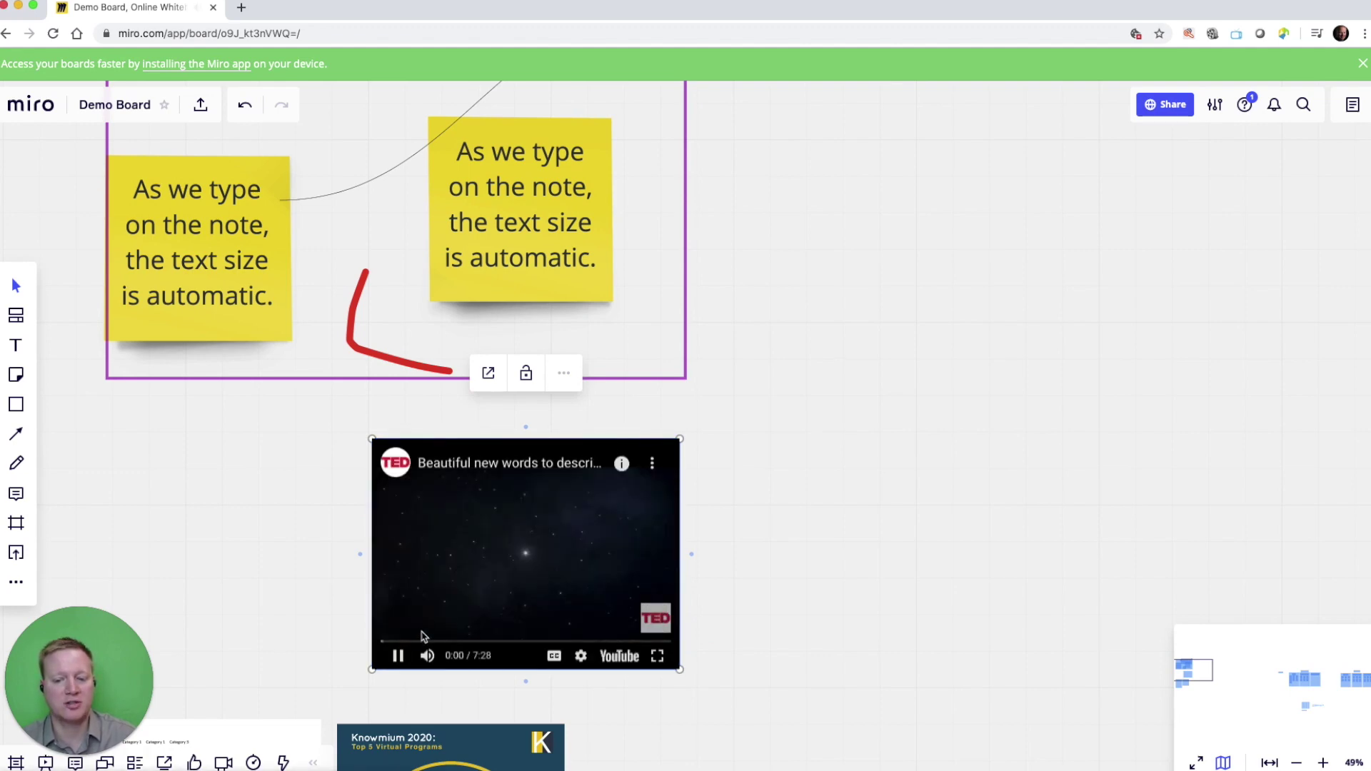
left_click(396, 662)
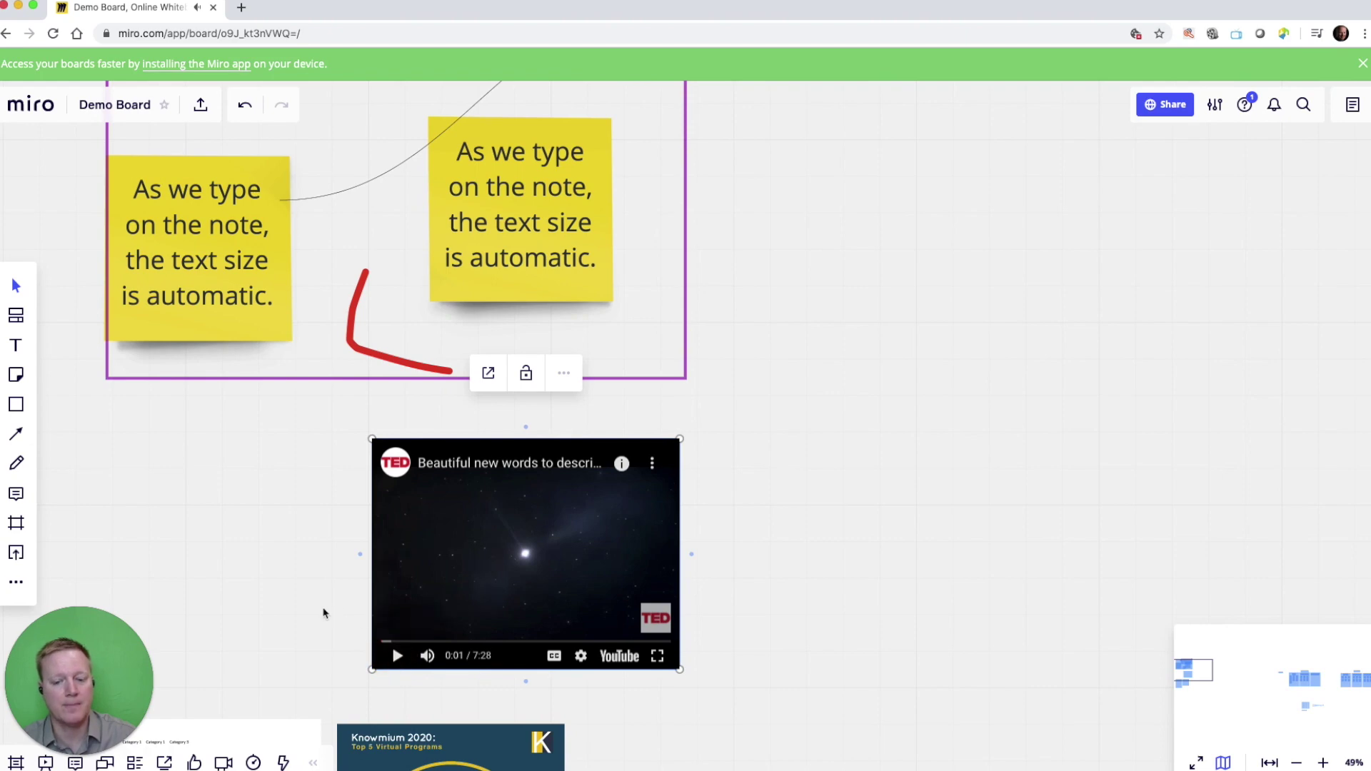
scroll(324, 612, "down", 10)
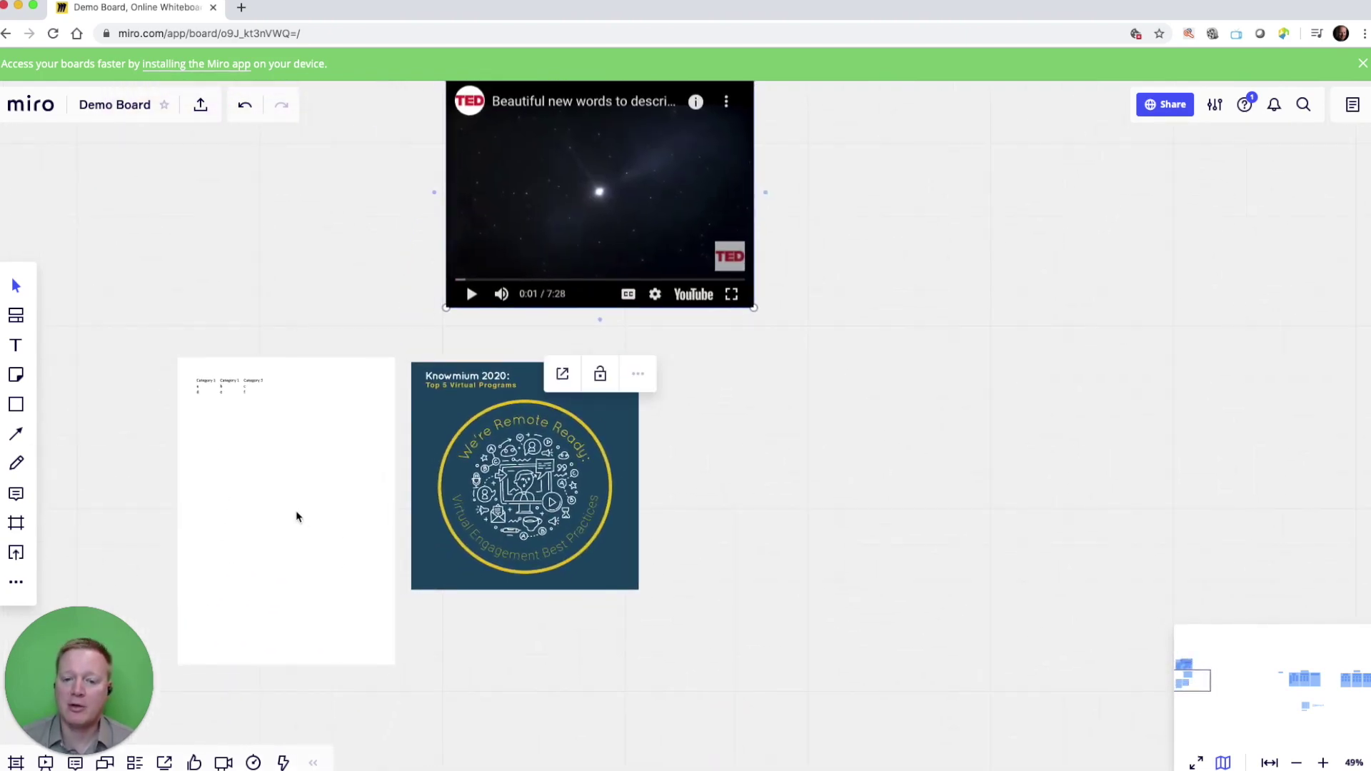
Step: Select the sample.xlsx spreadsheet, zoom in to about 142%, and open the upload options
left_click(242, 455)
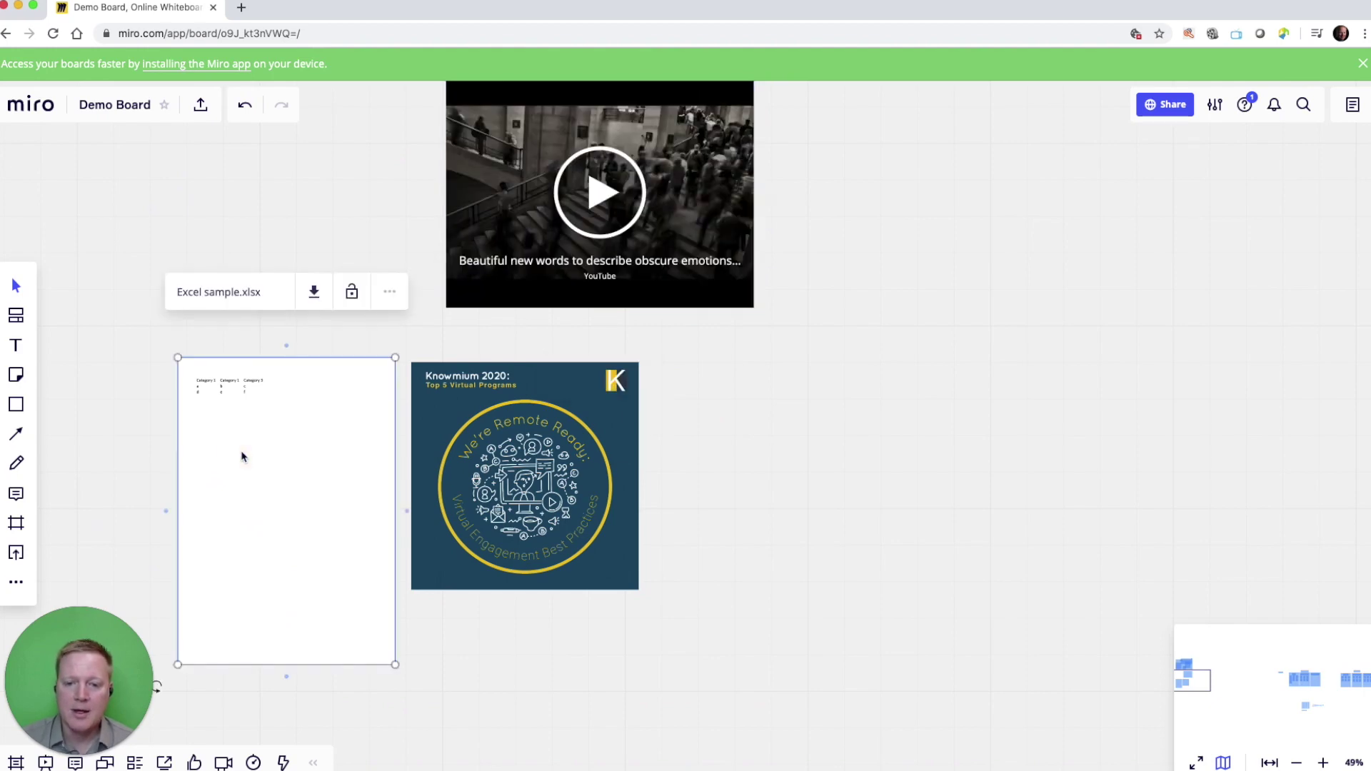
scroll(241, 454, "up", 5)
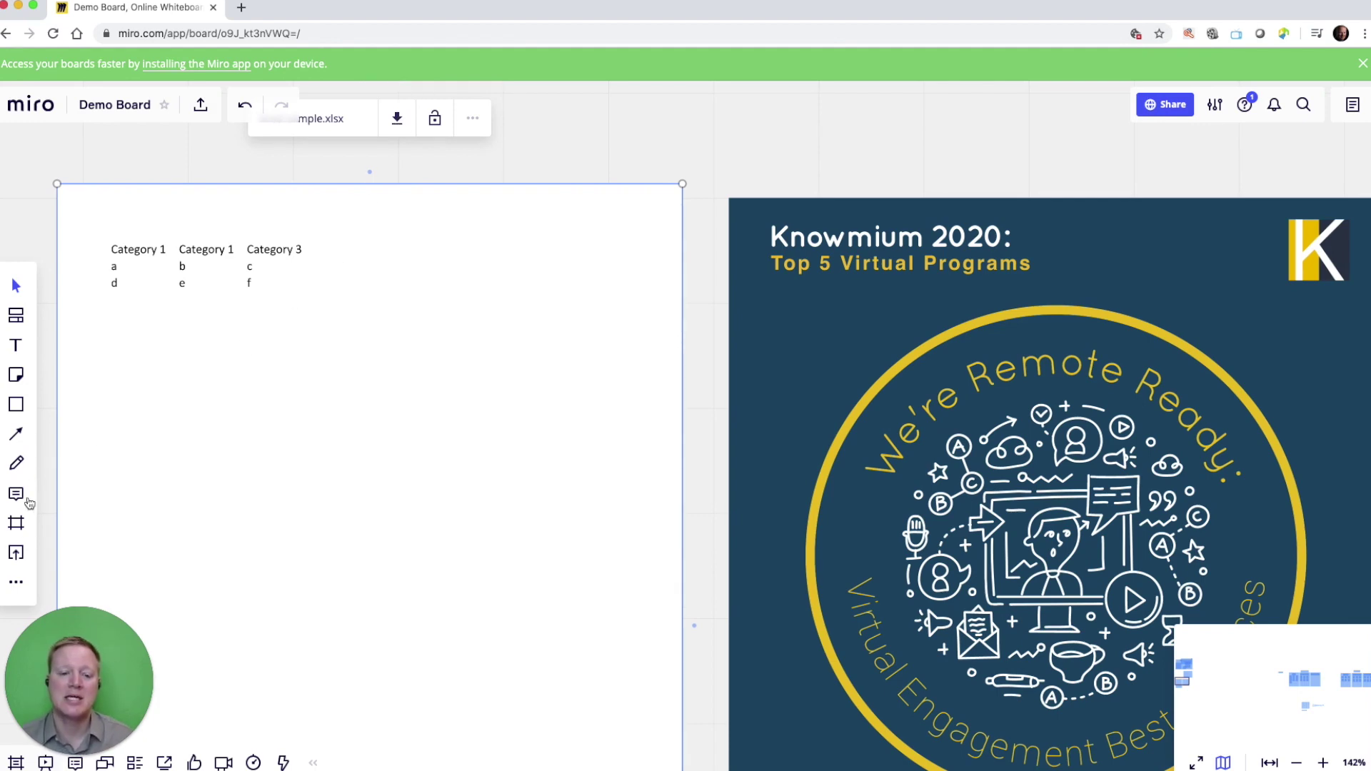
left_click(16, 558)
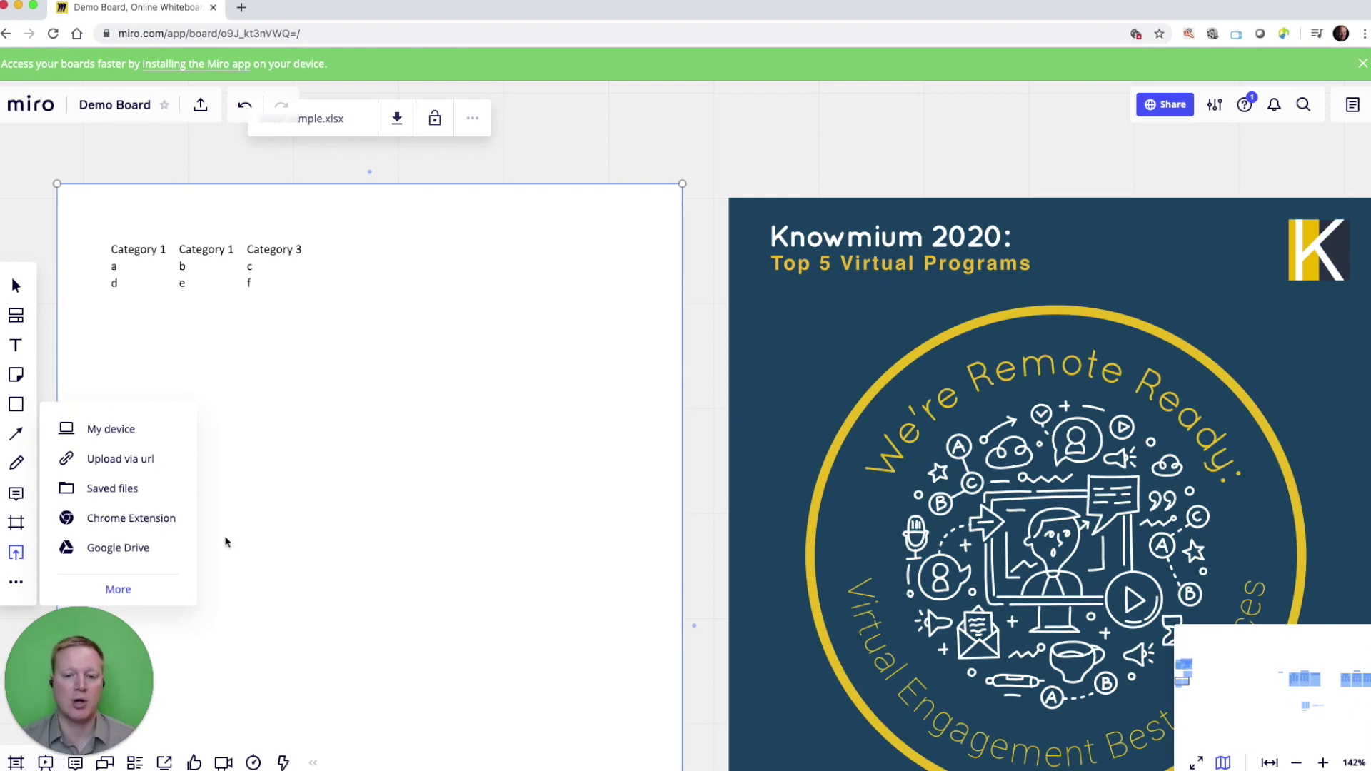
Step: Select the Knowmium Virtual Delivery Programs PDF, page forward to page 4, then back to page 2
scroll(275, 527, "down", 2)
scroll(275, 527, "right", 5)
scroll(275, 527, "down", 2)
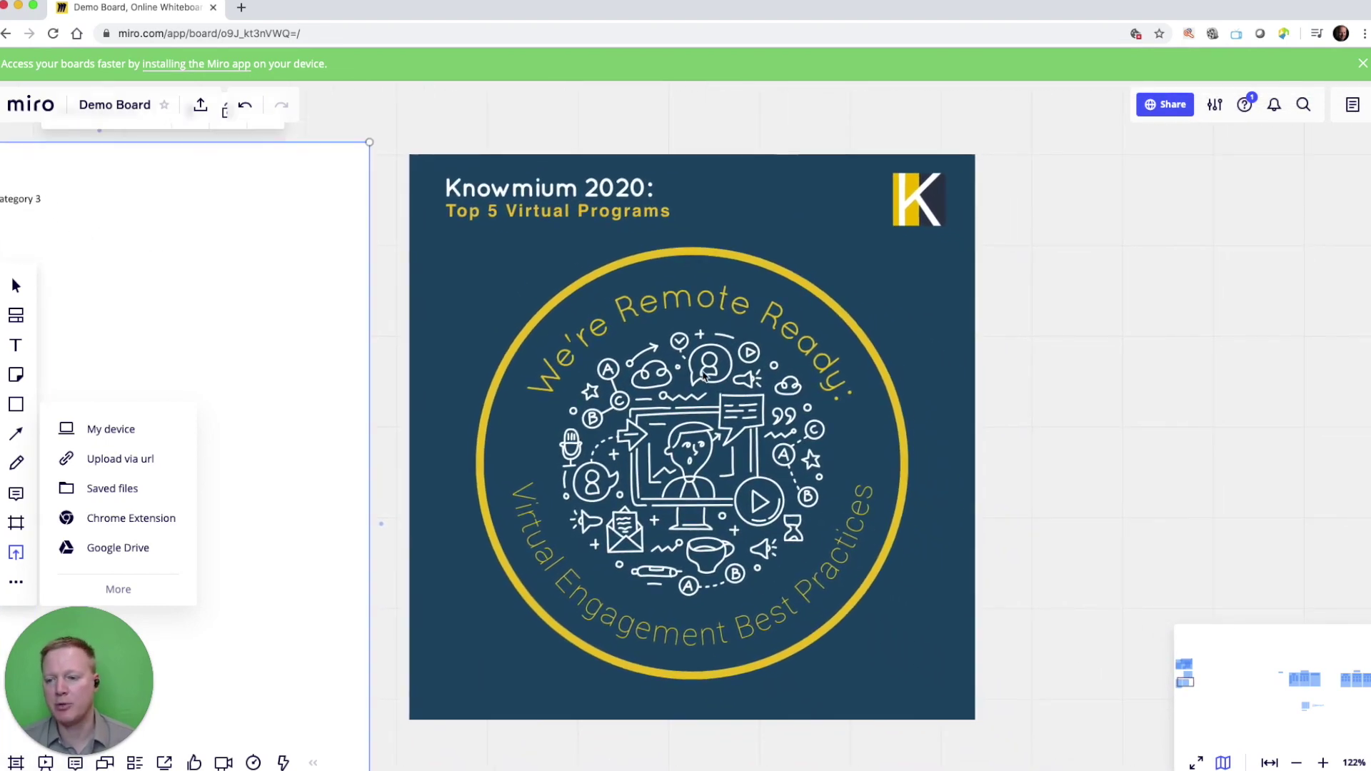
left_click(703, 377)
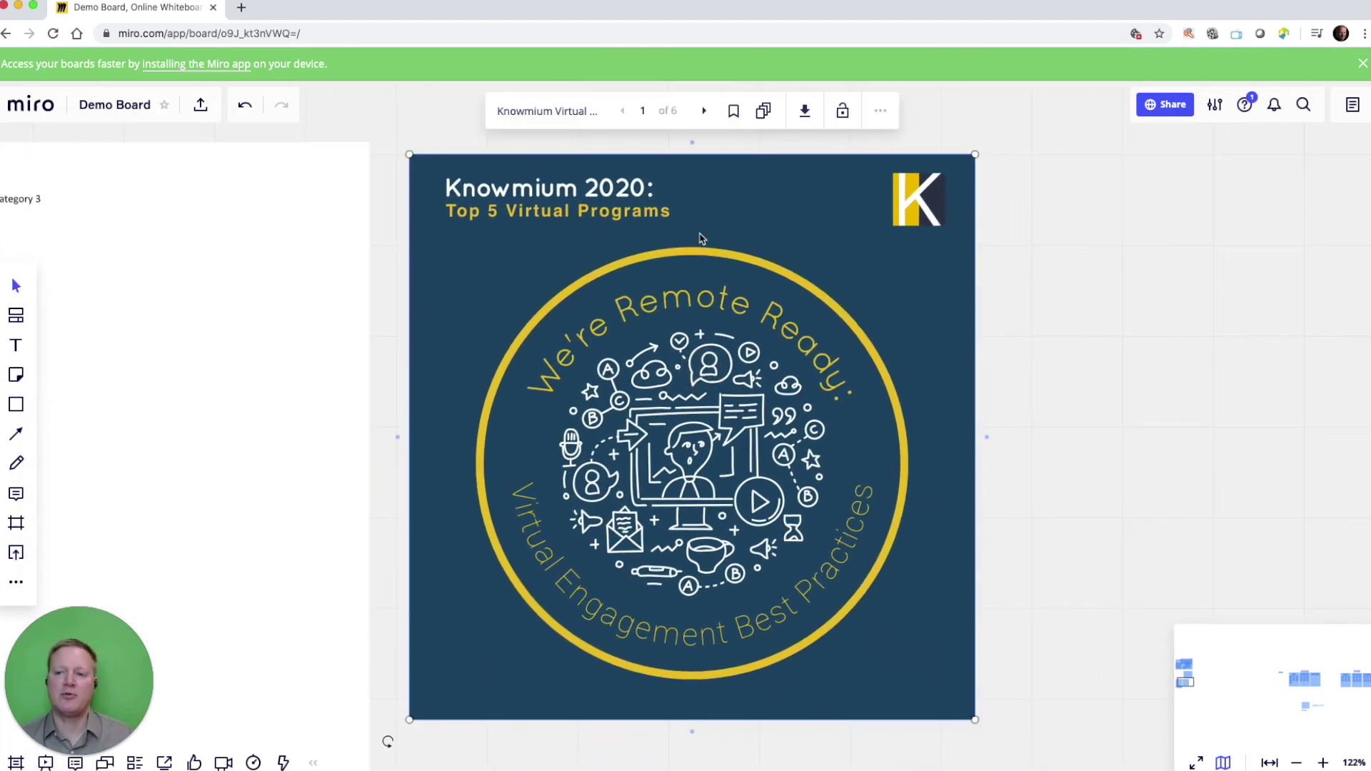
left_click(704, 113)
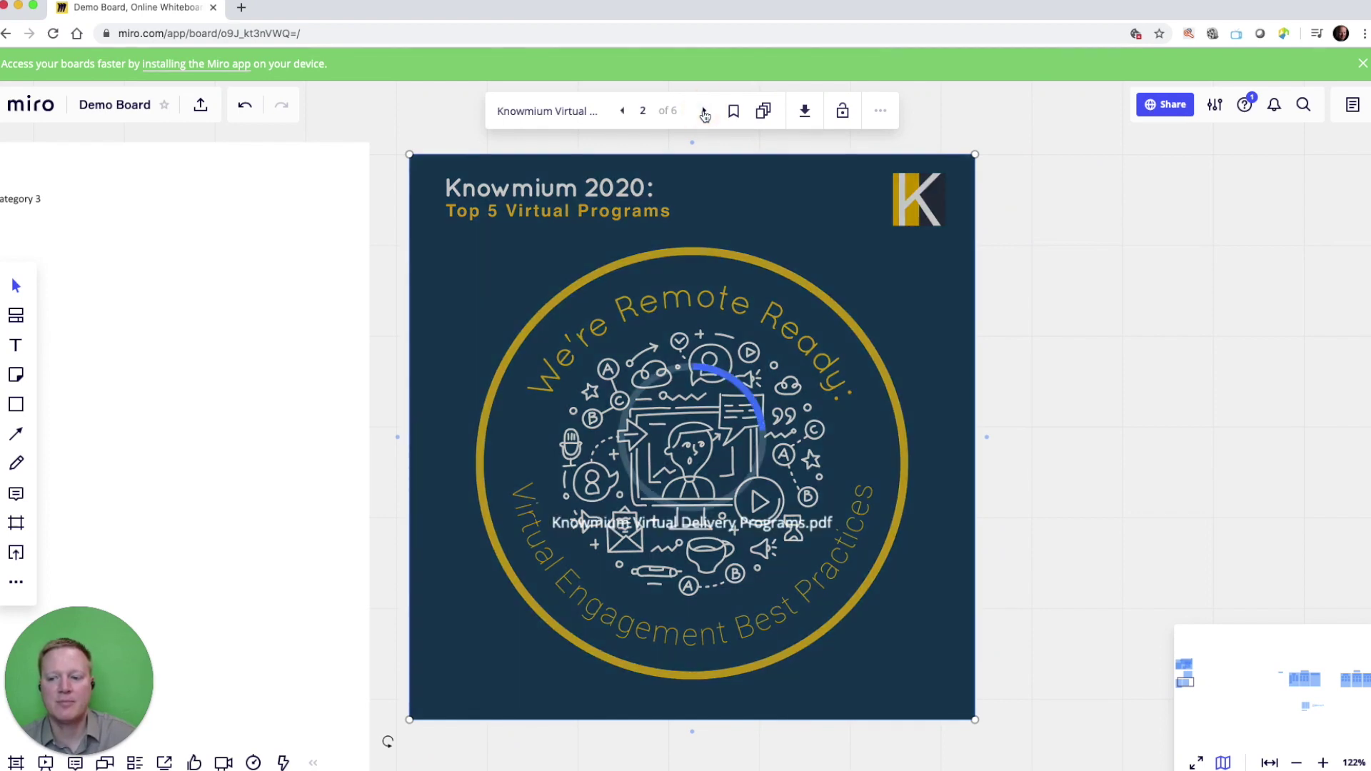
left_click(705, 113)
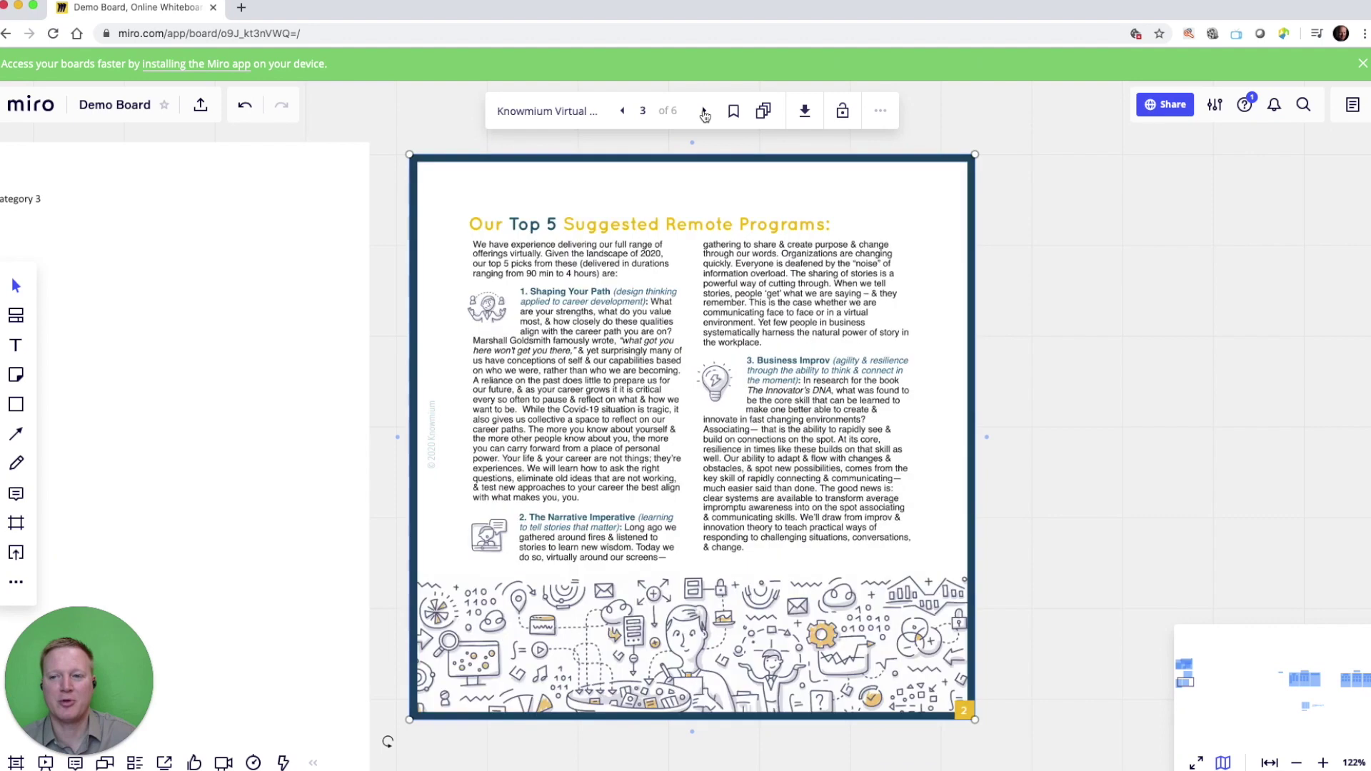
left_click(705, 112)
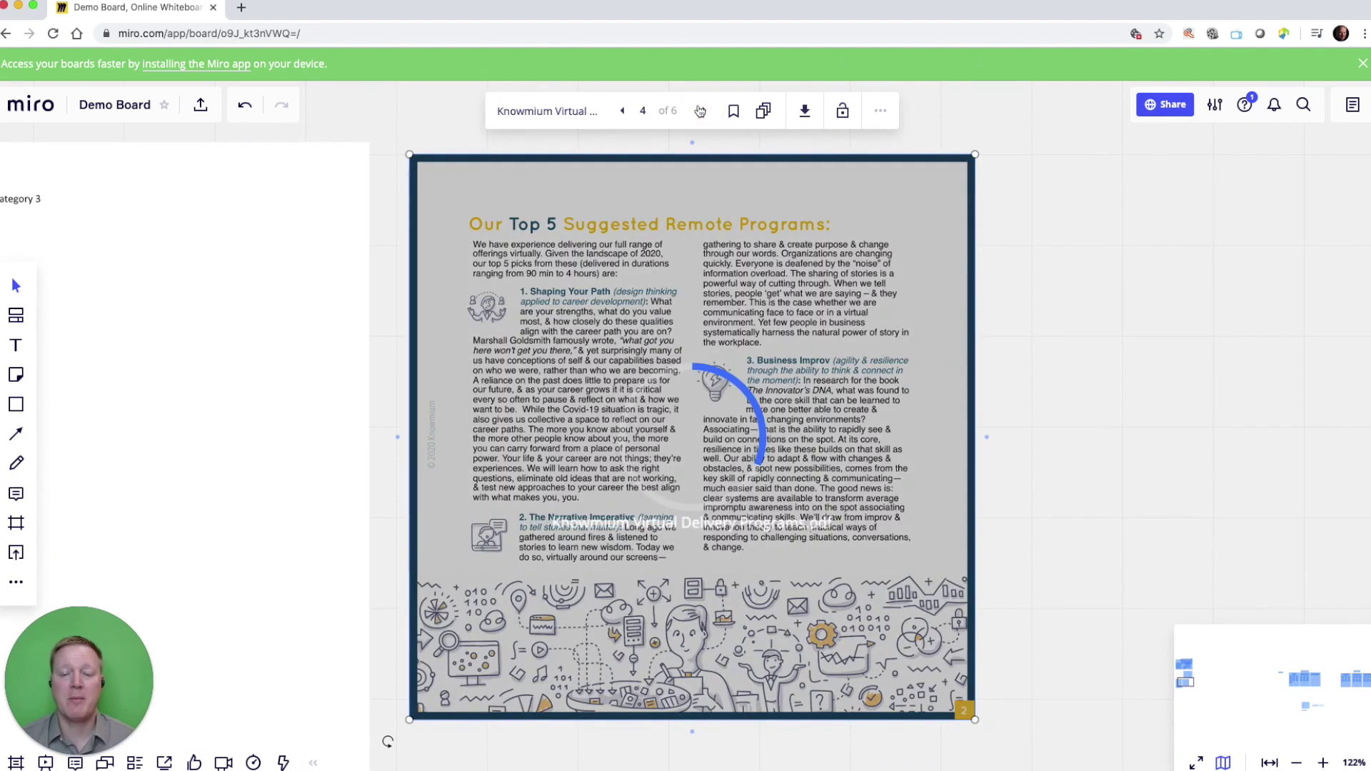
left_click(622, 112)
left_click(622, 112)
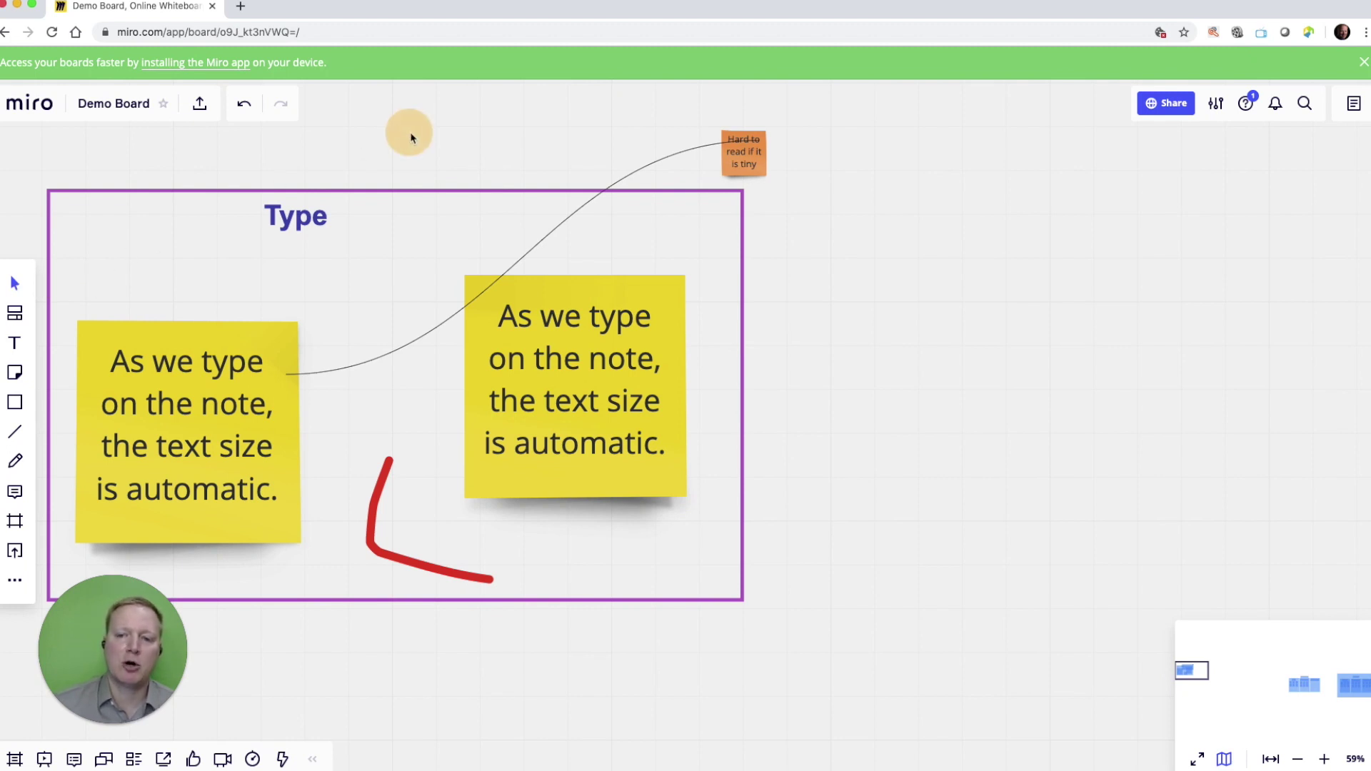
left_click_drag(409, 134, 457, 245)
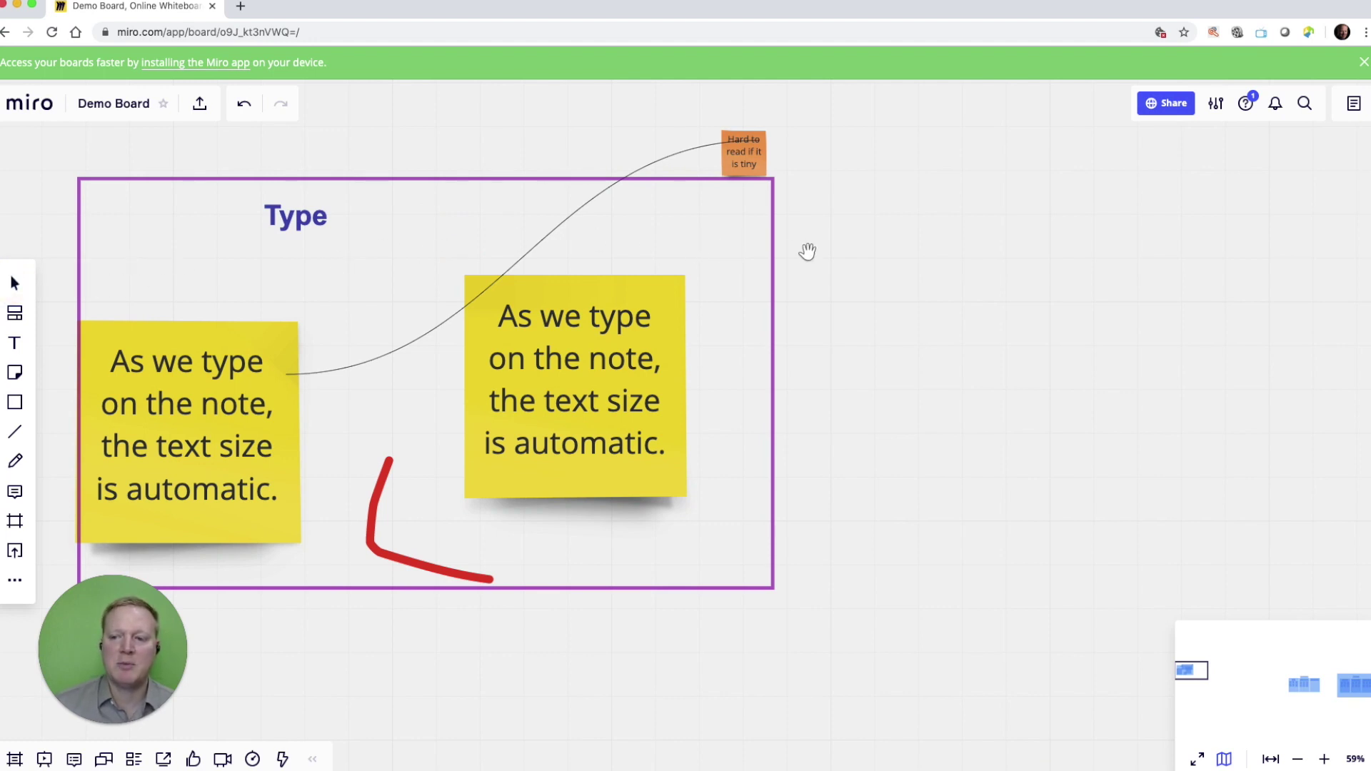
left_click_drag(814, 252, 891, 291)
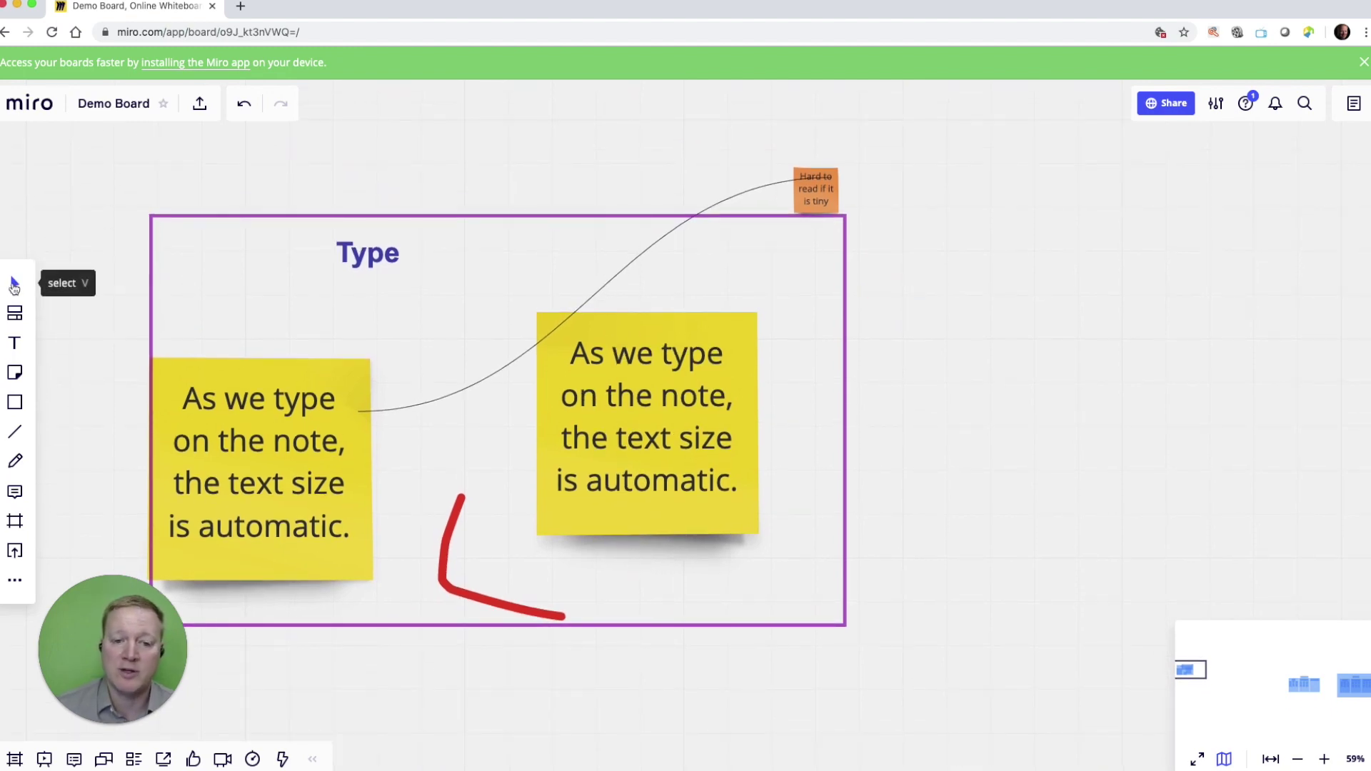
left_click(14, 284)
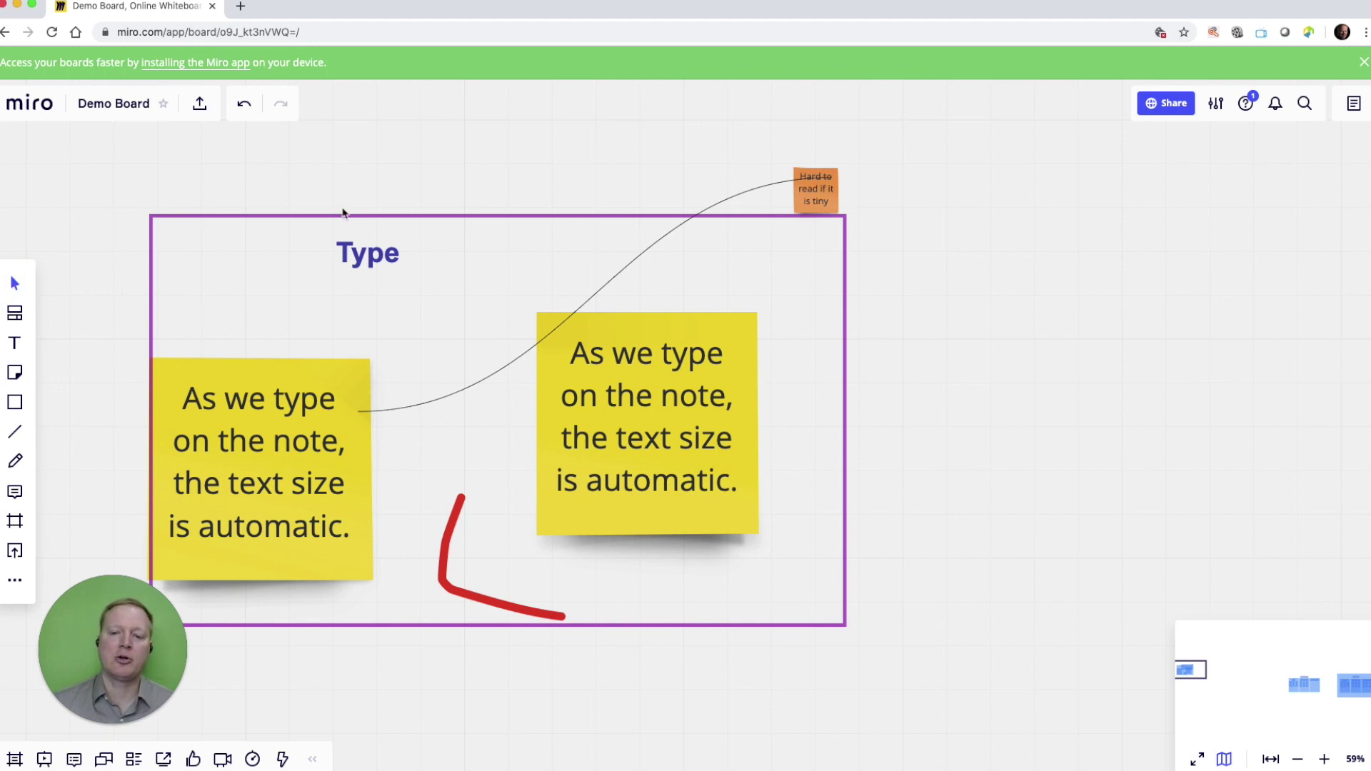
Step: Select the purple Type frame and try Fit to screen, zoom in and zoom out
scroll(443, 311, "down", 2)
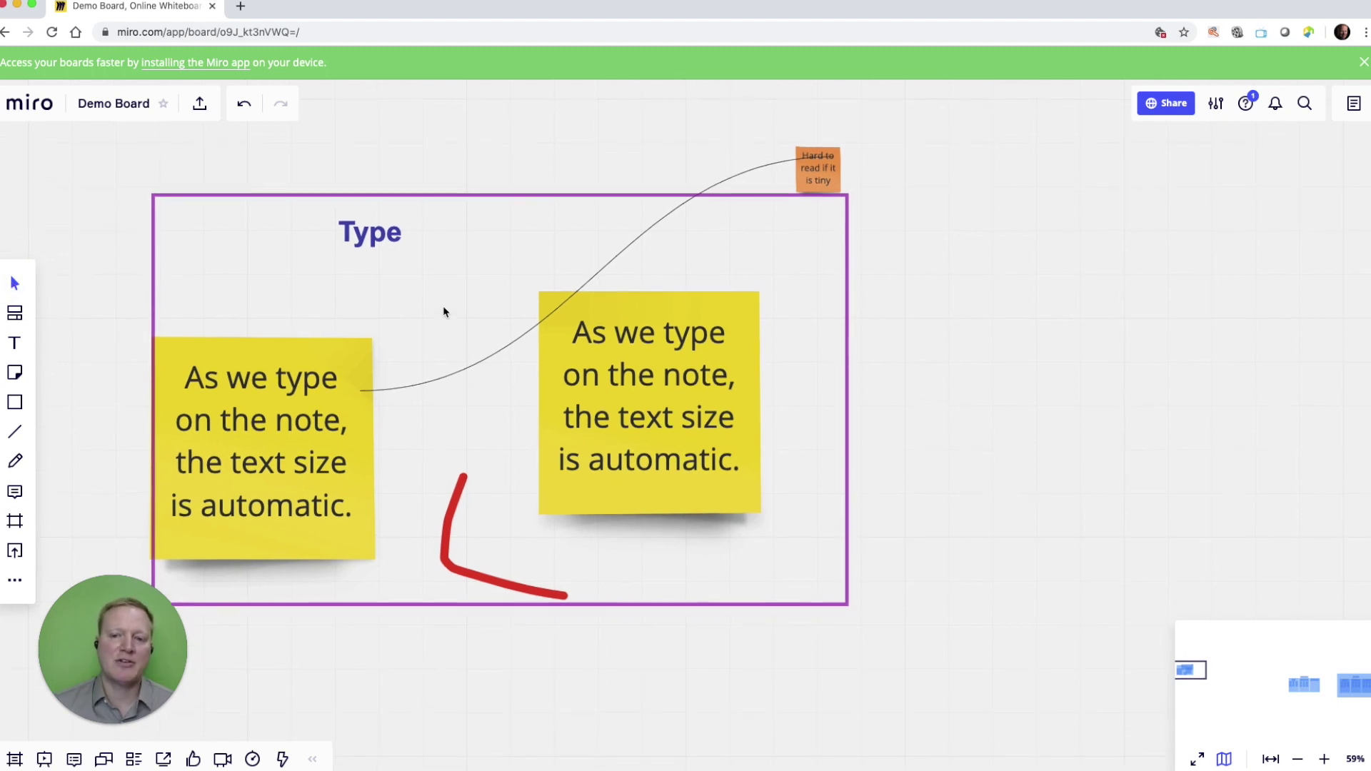
scroll(443, 312, "down", 3)
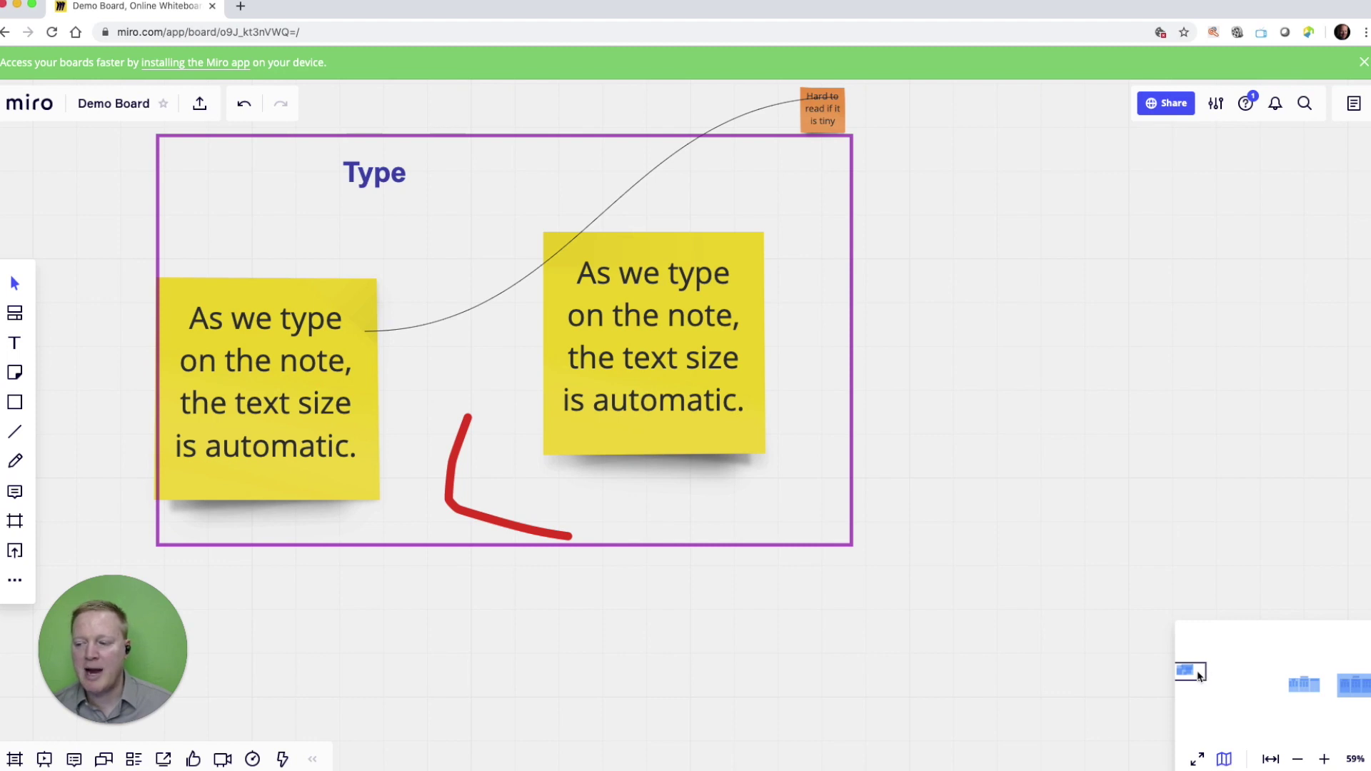
left_click(827, 375)
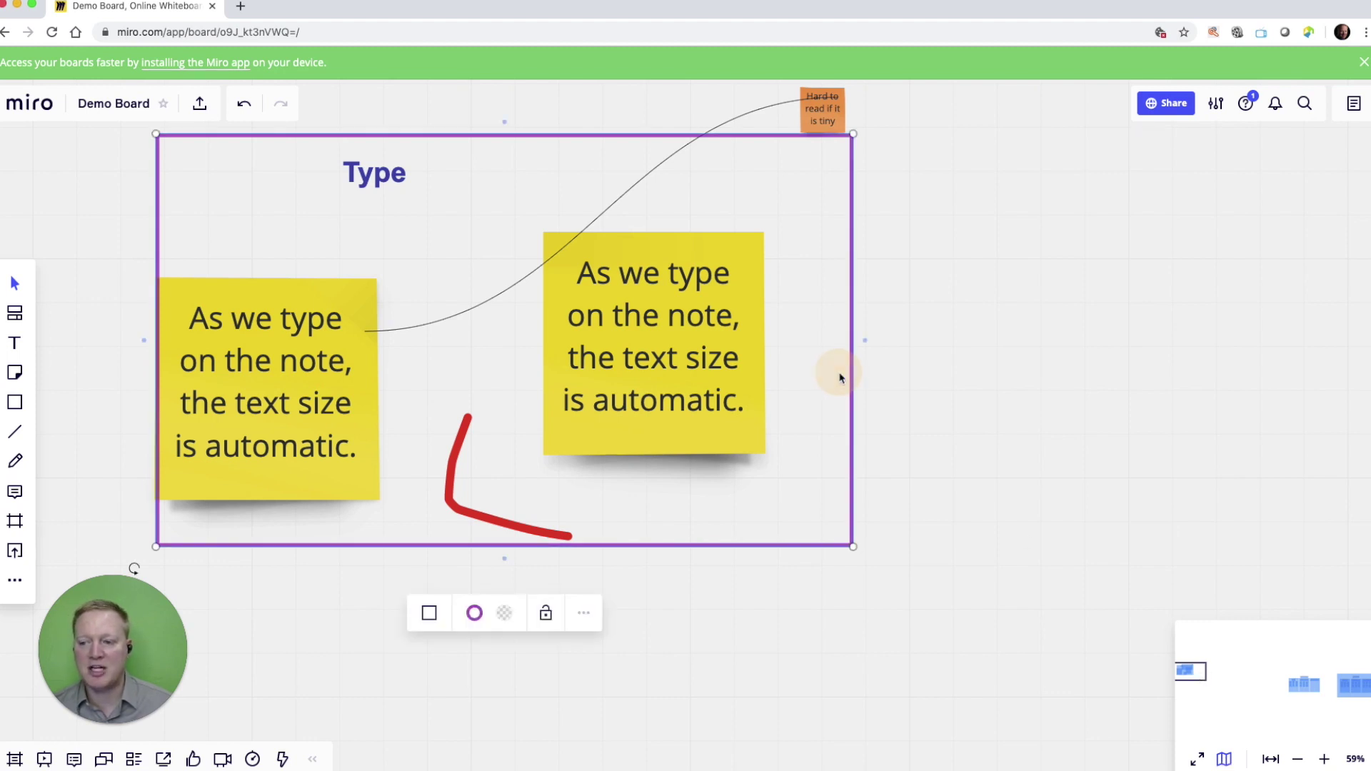
left_click(1298, 759)
left_click(1325, 759)
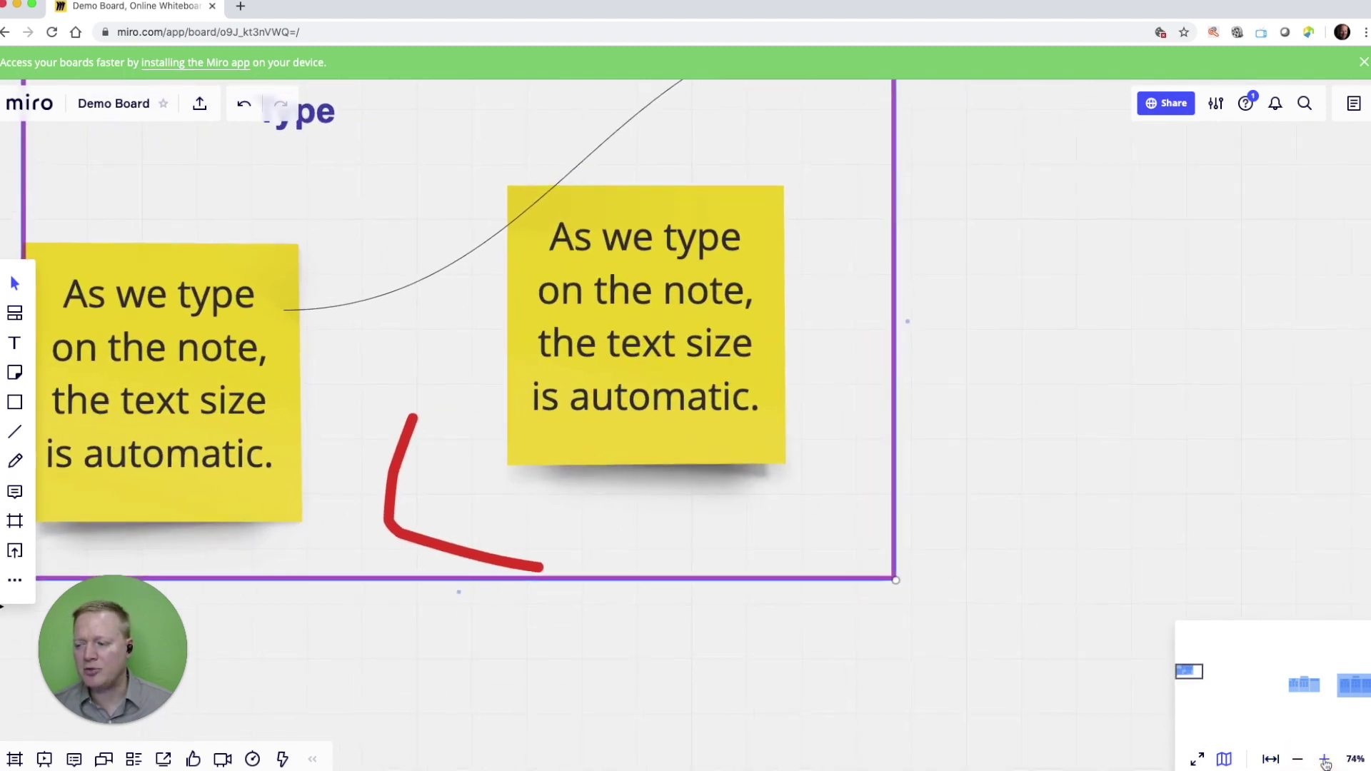
left_click(1298, 759)
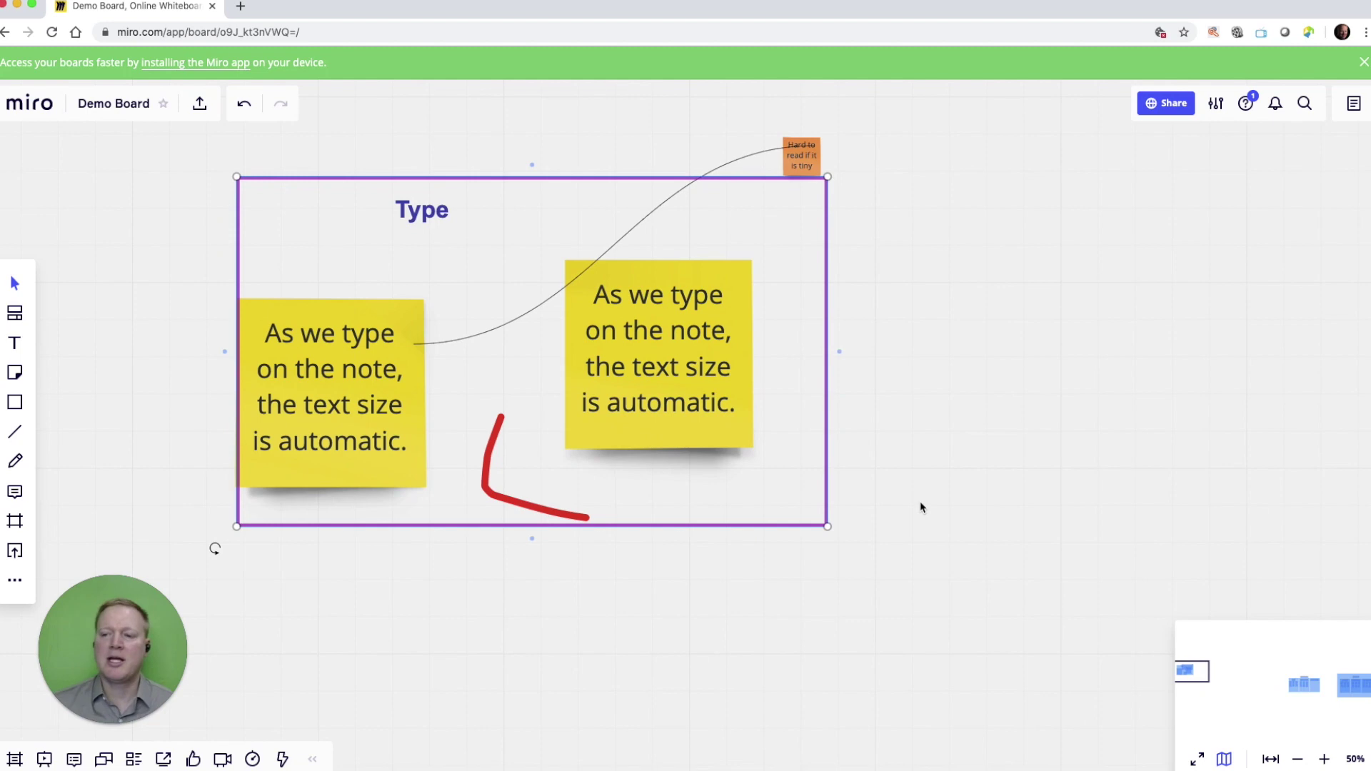
Step: Use the minimap to jump to the Who and Their challenges columns area
scroll(921, 505, "up", 3)
scroll(921, 507, "down", 2)
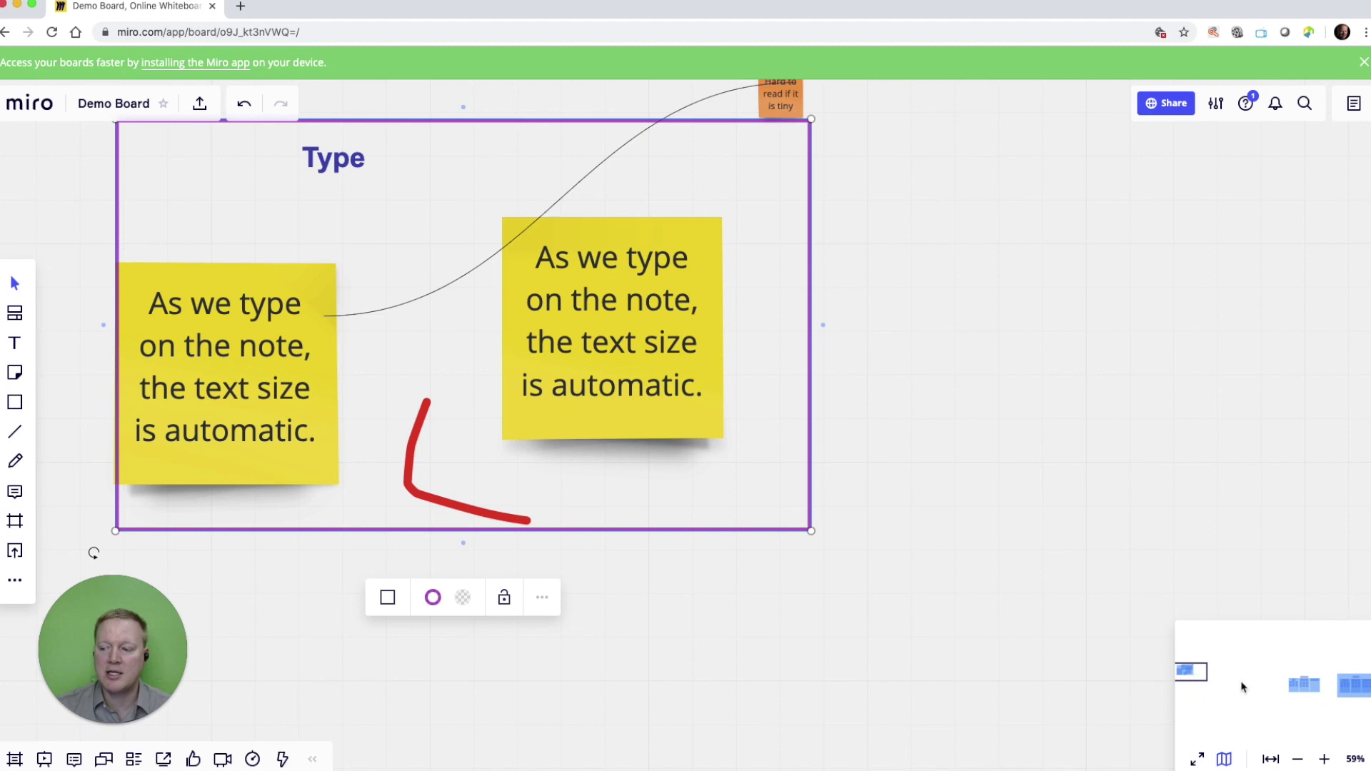
left_click(1304, 687)
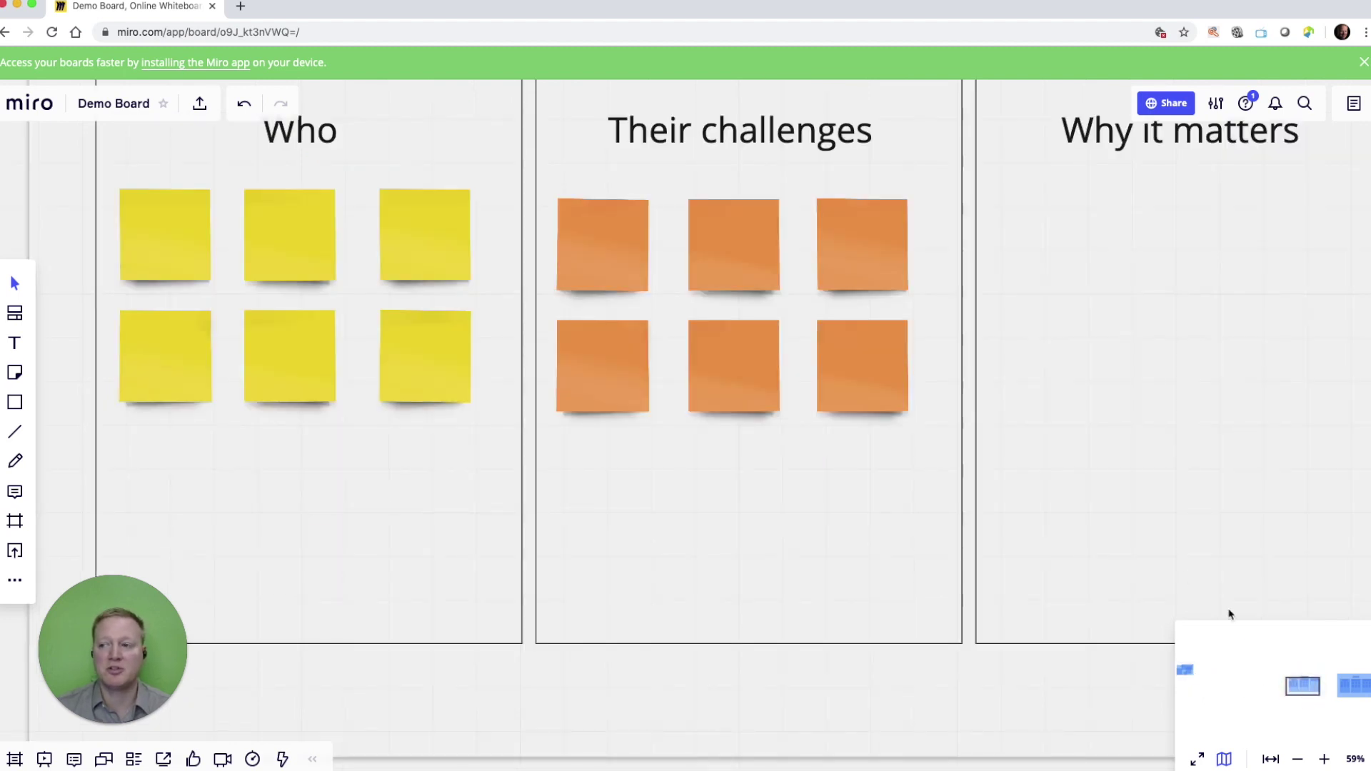
Step: Write 'Idea 1' on the first Who note and 'Idea here' on the first orange note
scroll(1179, 573, "down", 3)
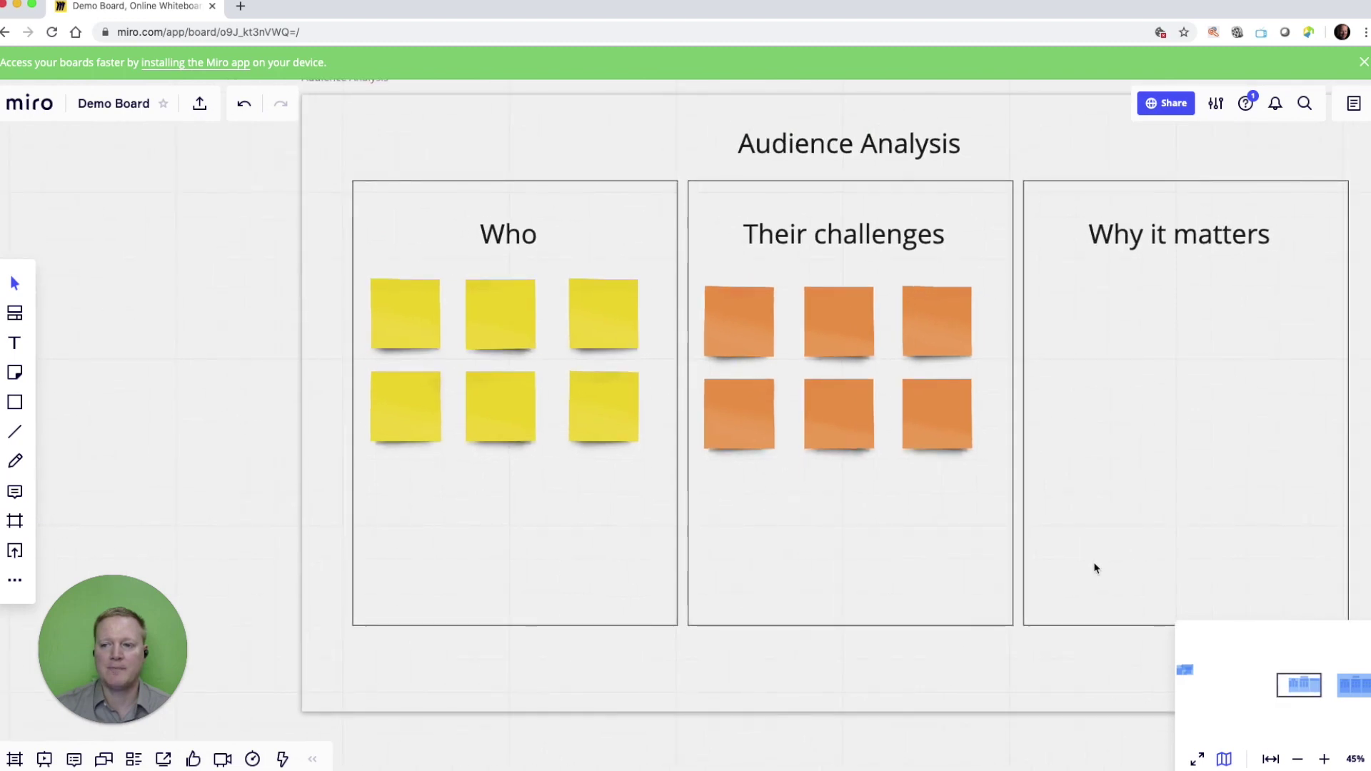
scroll(910, 566, "right", 2)
scroll(908, 565, "right", 3)
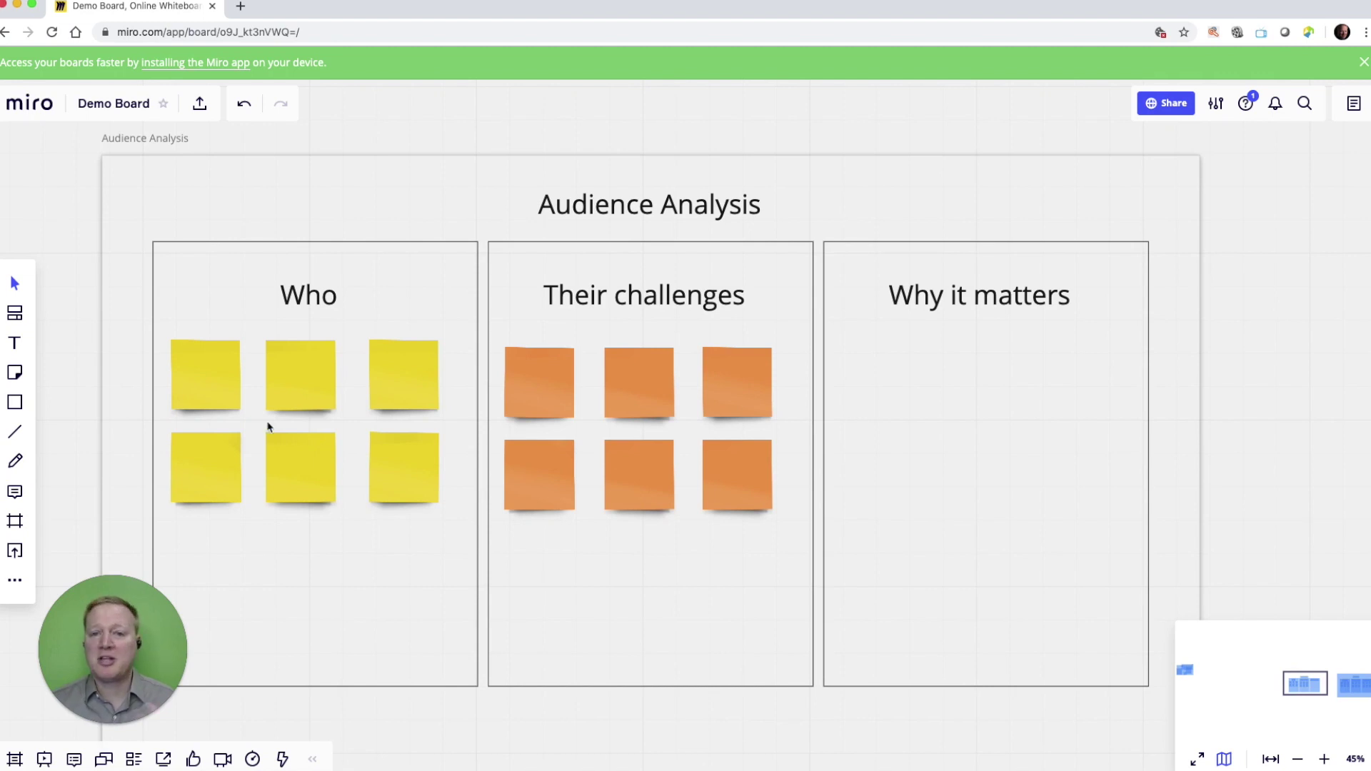
left_click(209, 394)
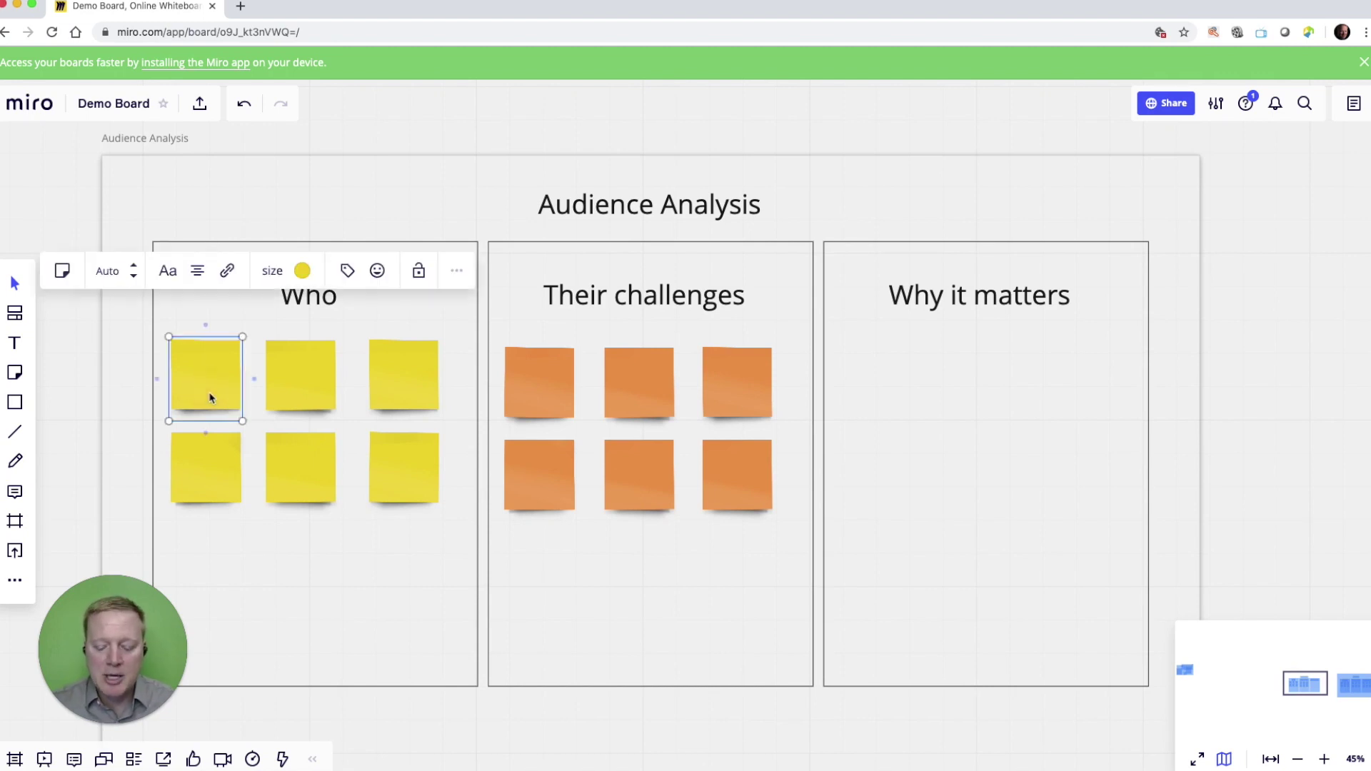
type("Idea 1")
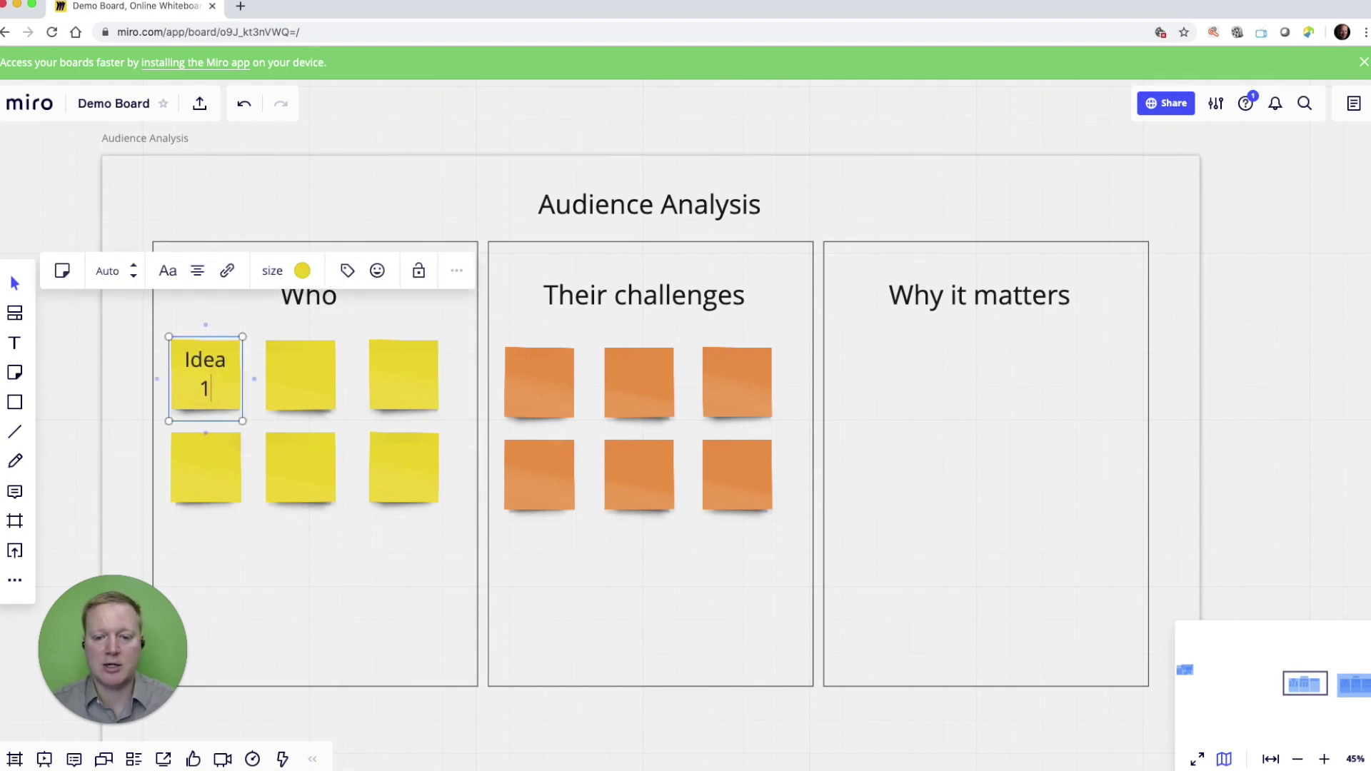
double_click(514, 383)
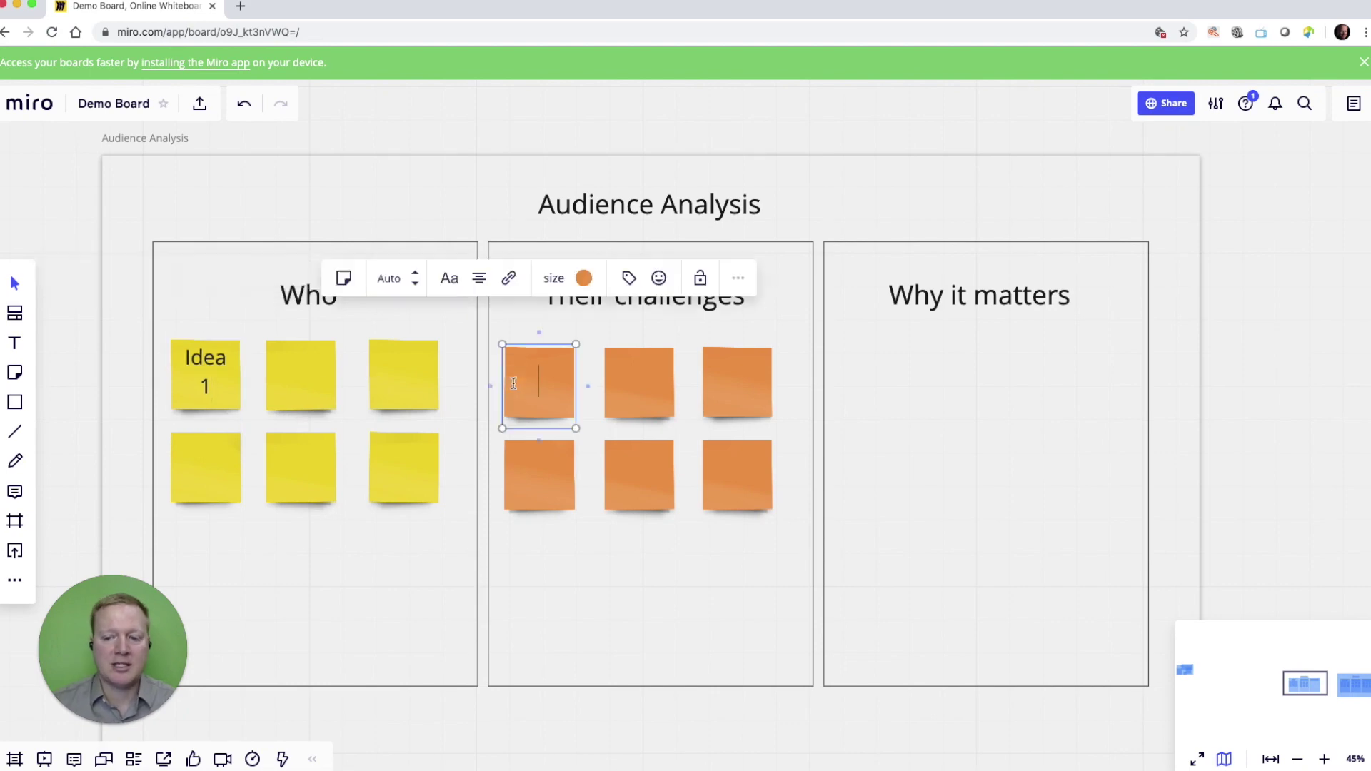
type("Idea here")
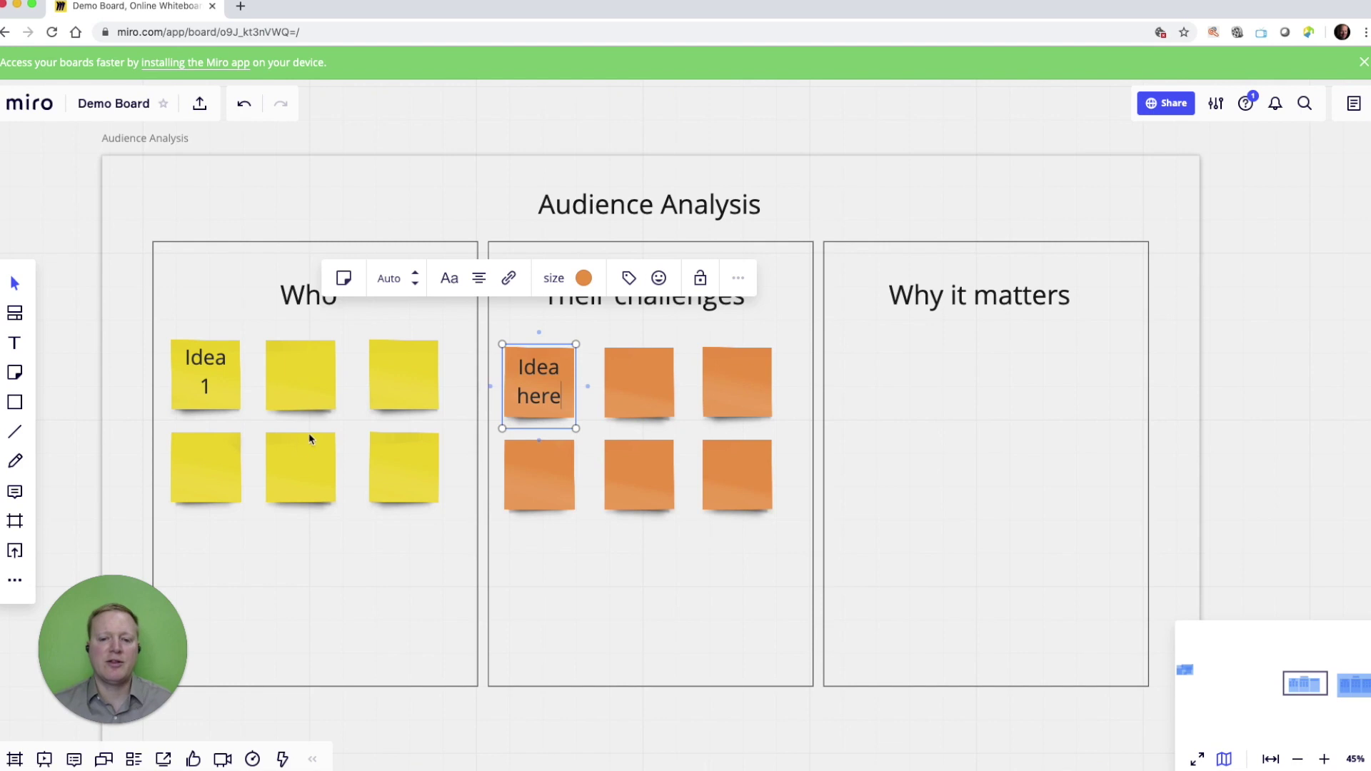
Step: Duplicate the bottom-left yellow Who note and place the copy below it
left_click(190, 470)
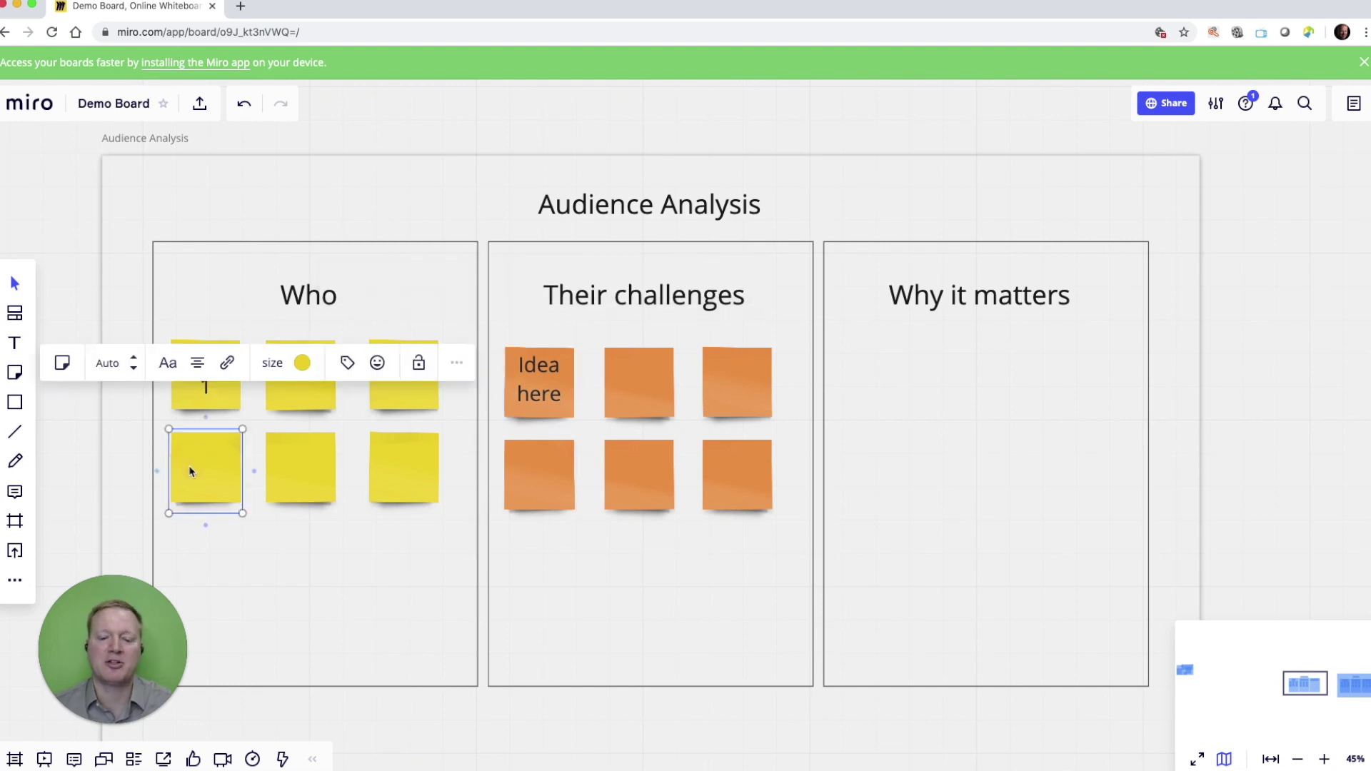
key("super+v")
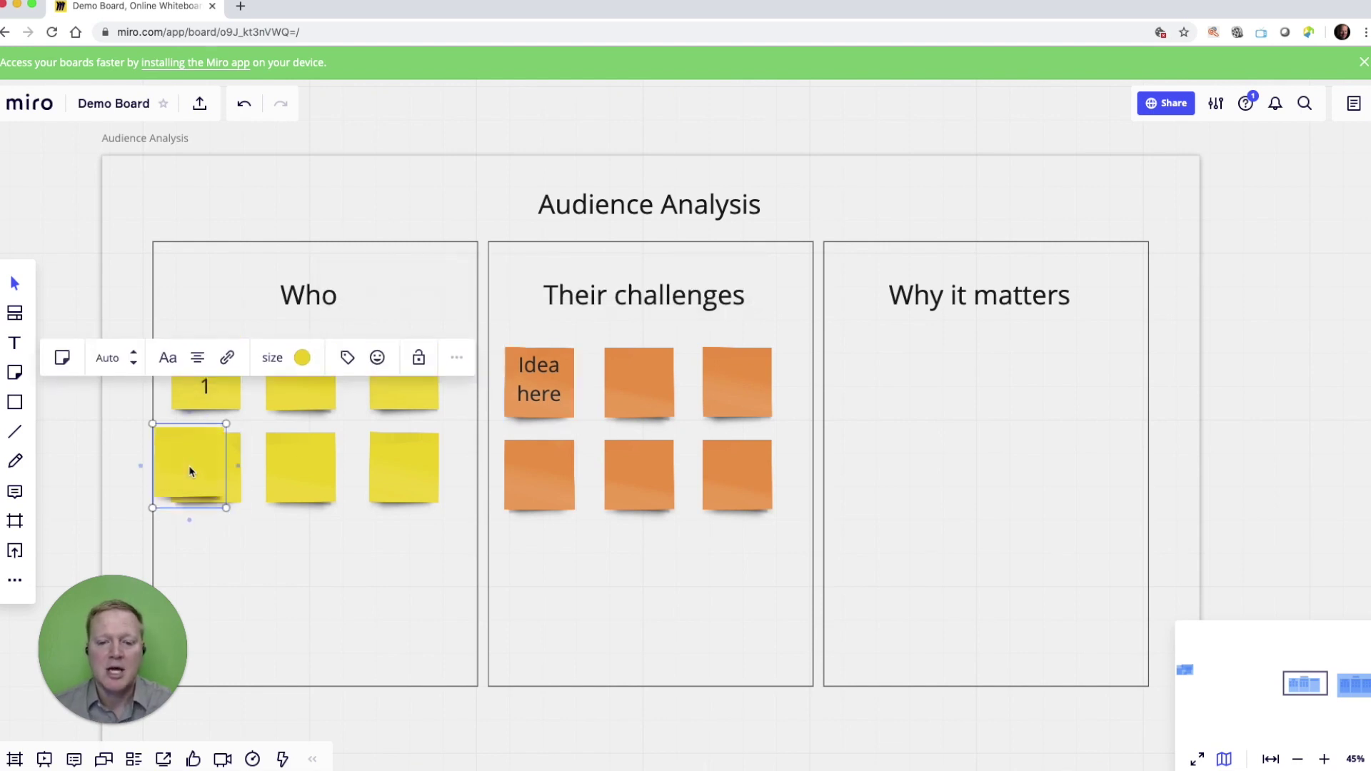
left_click_drag(190, 470, 212, 564)
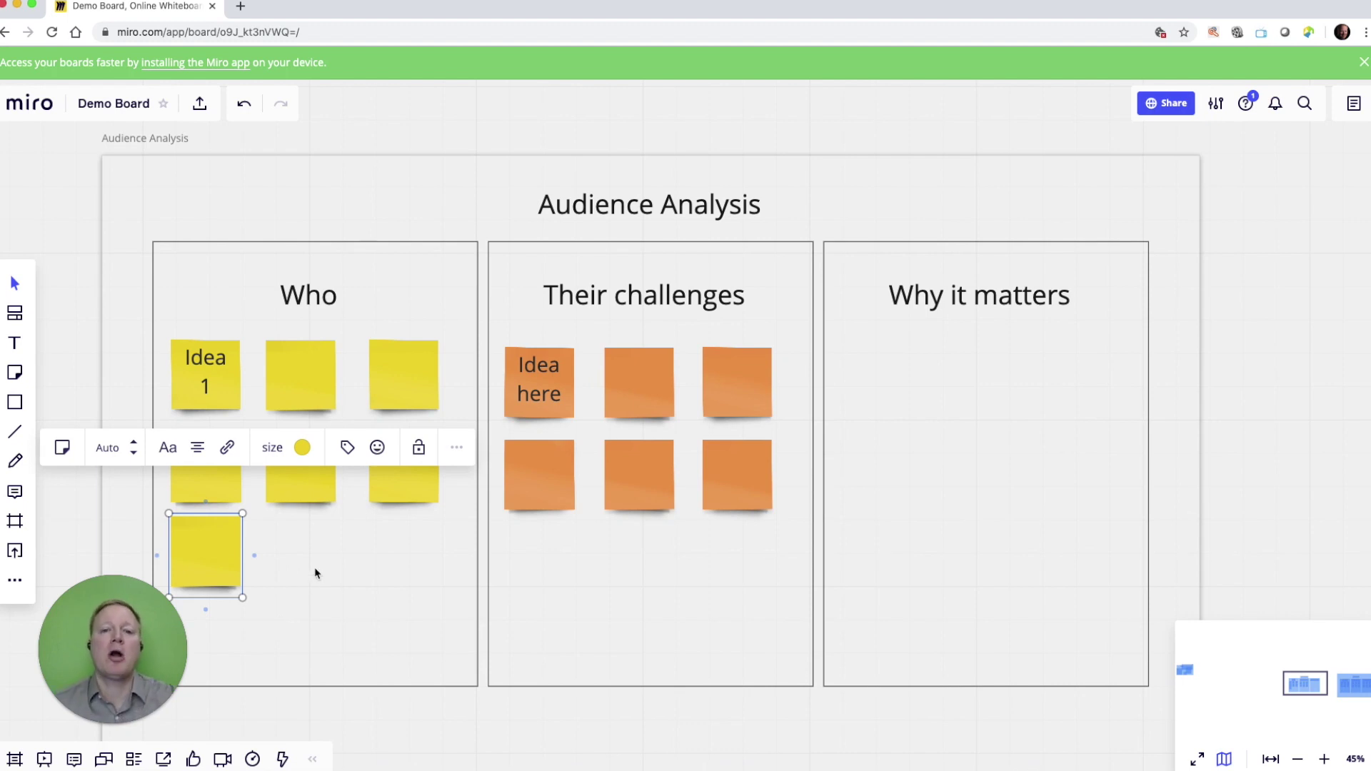
scroll(315, 567, "down", 5)
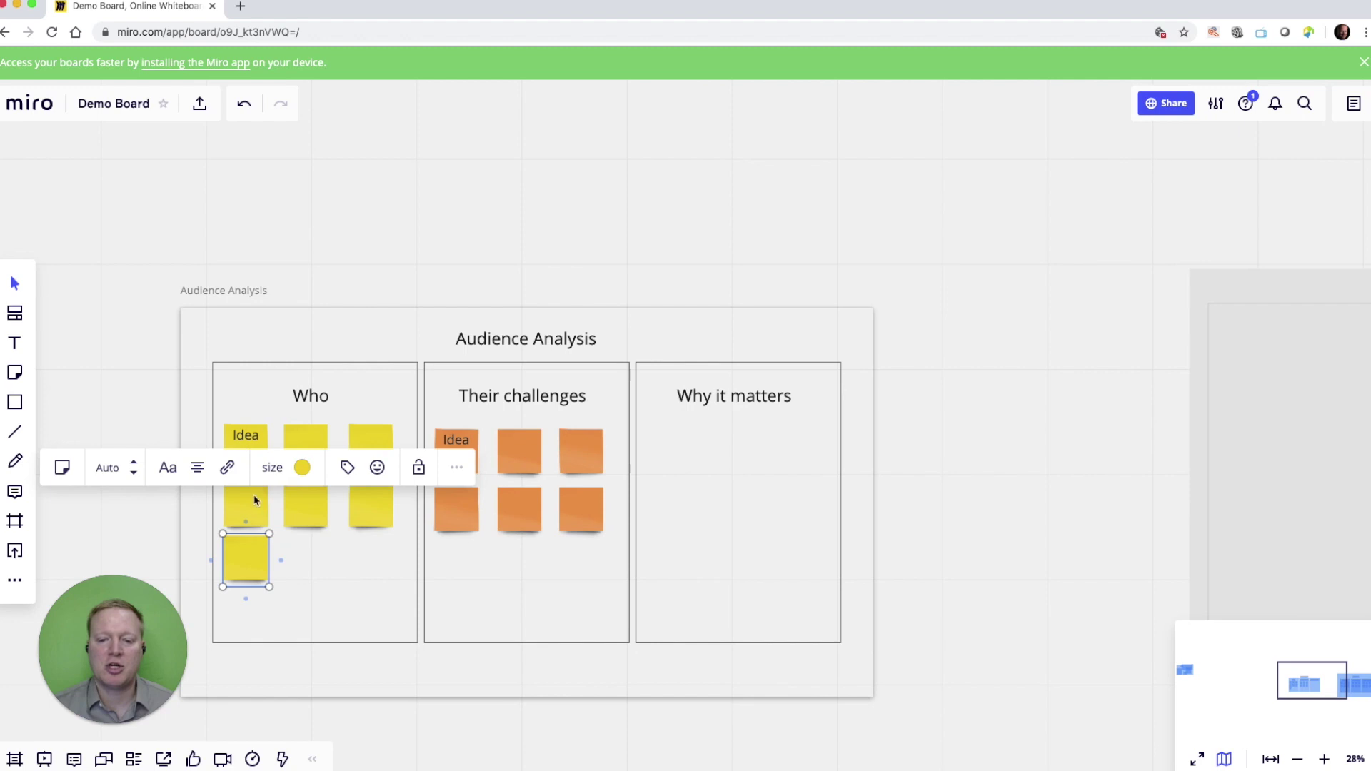
Step: Add an 'Other notes' text label to the left of the Audience Analysis frame
left_click(144, 420)
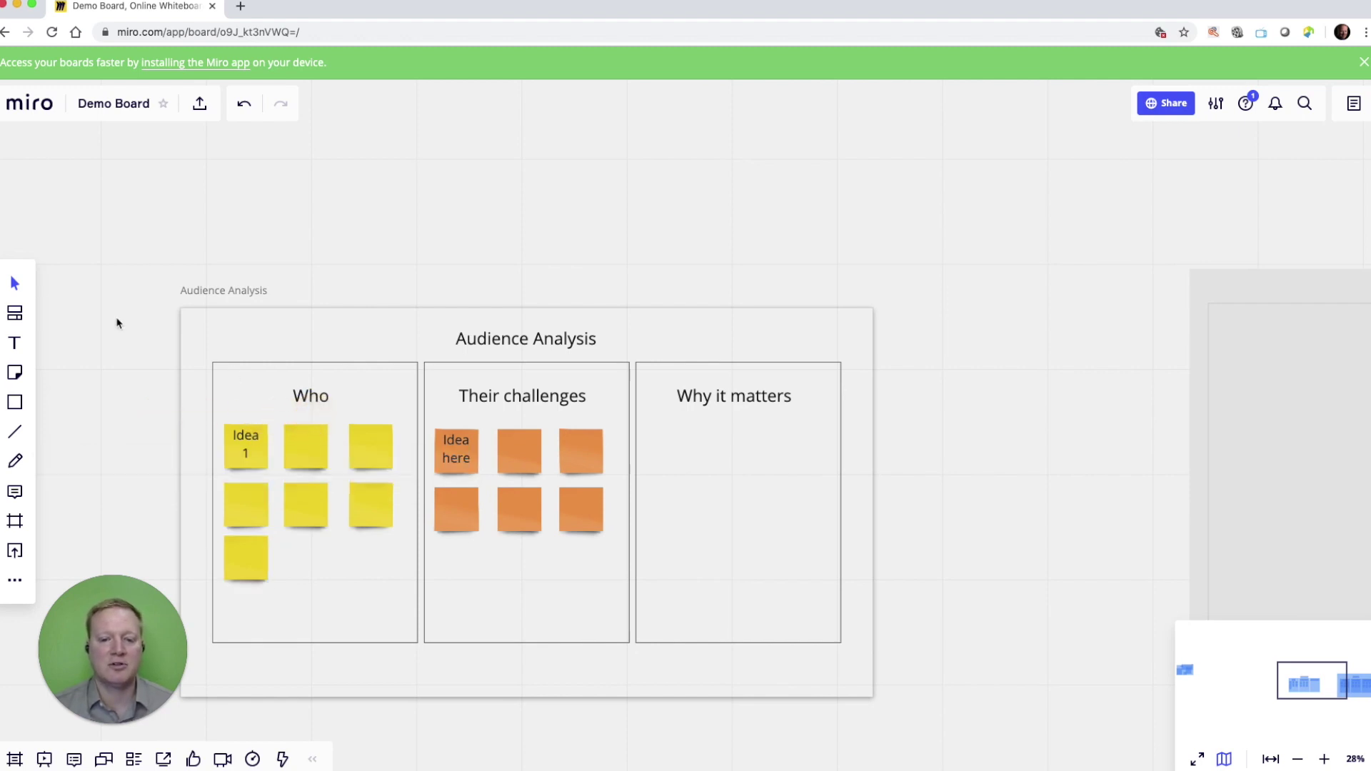
scroll(118, 323, "right", 3)
scroll(118, 323, "left", 5)
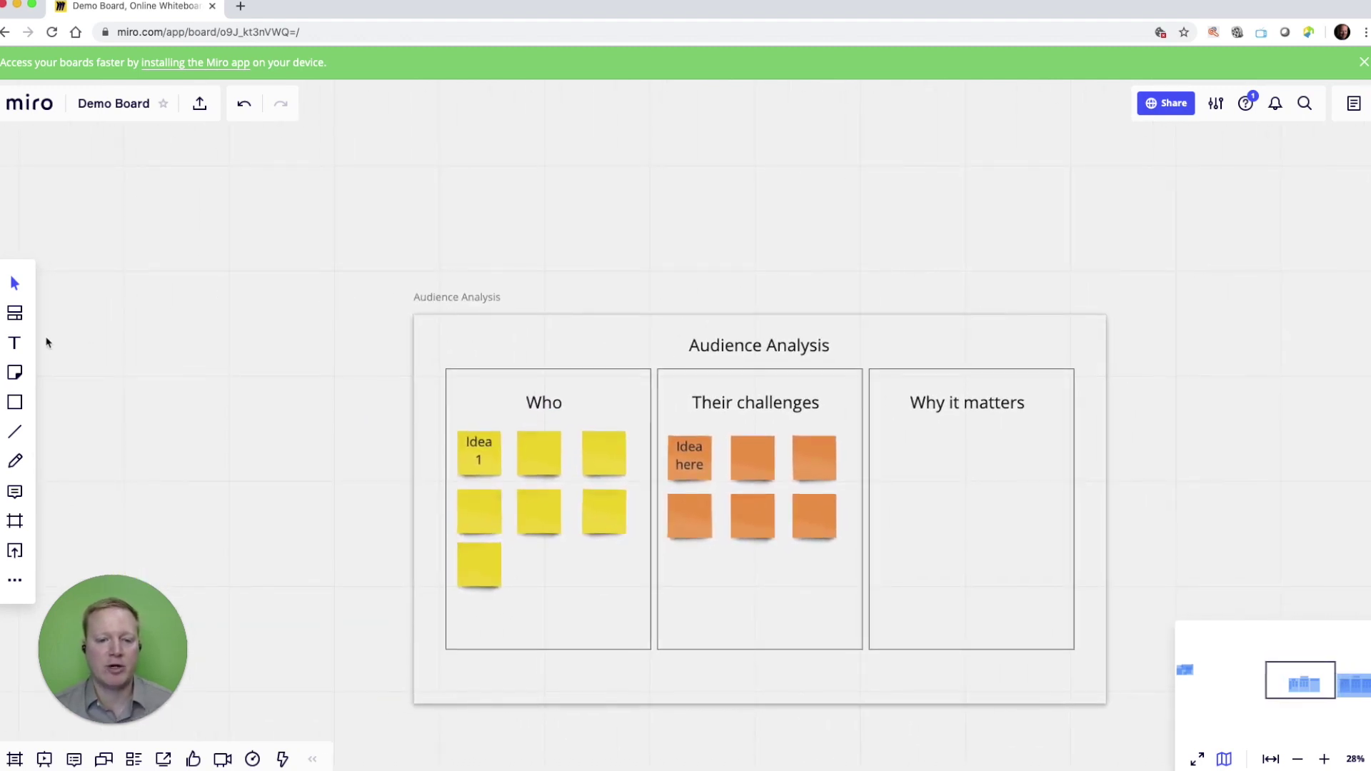
left_click(12, 337)
left_click(221, 365)
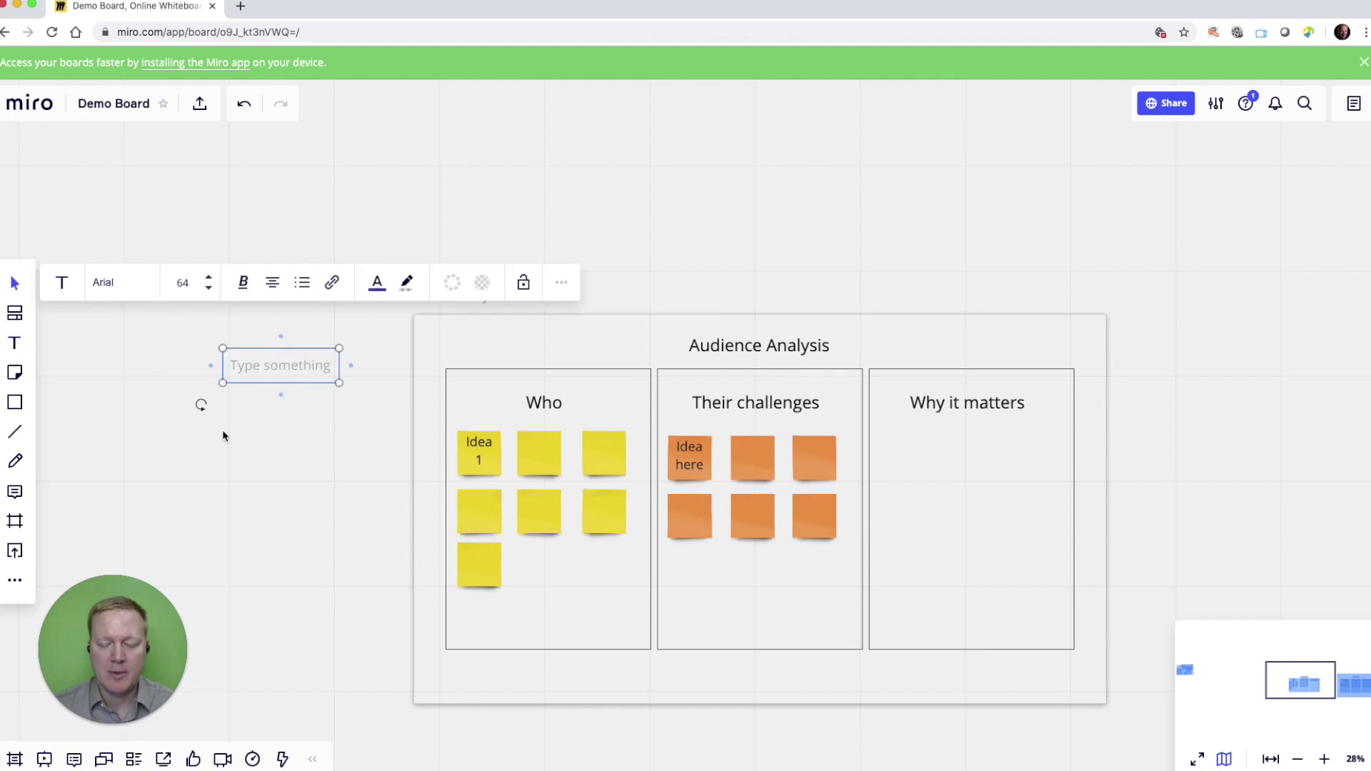
type("Other notes")
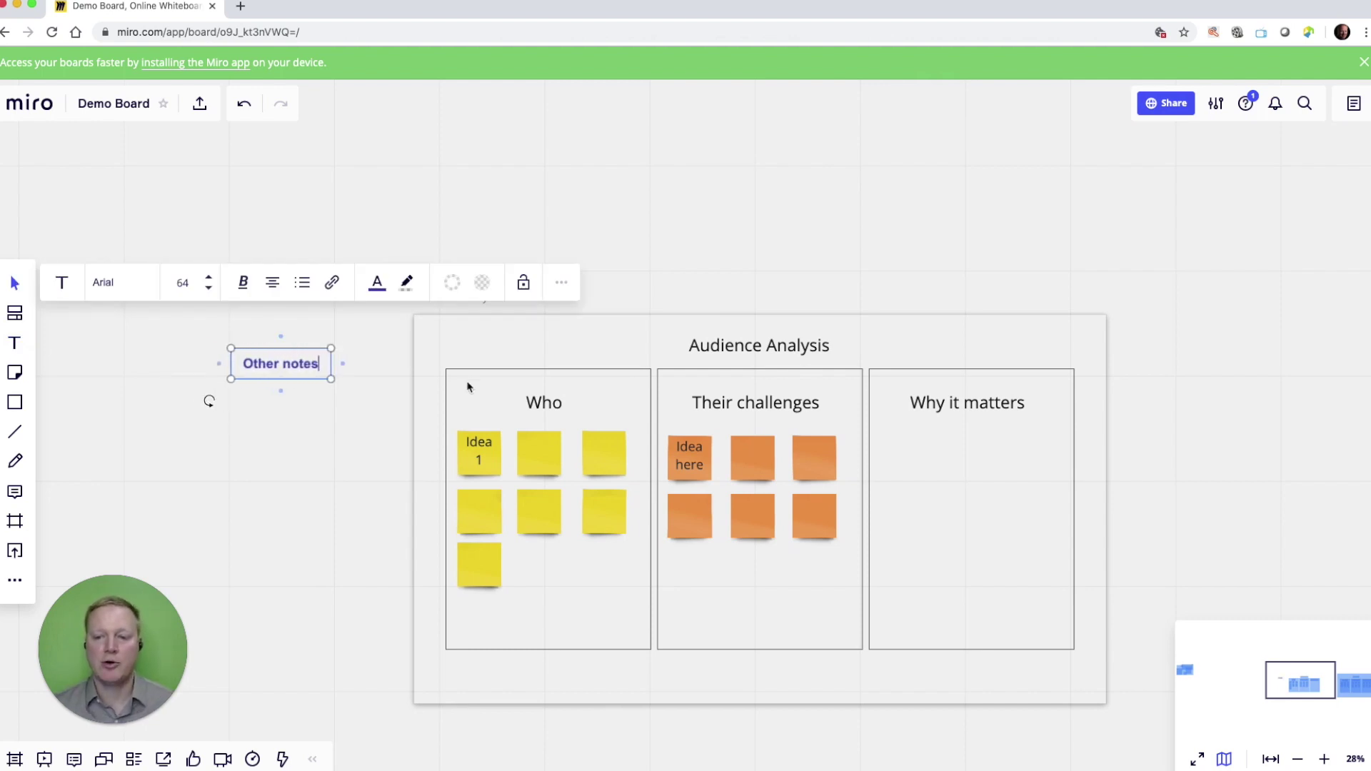
left_click(638, 356)
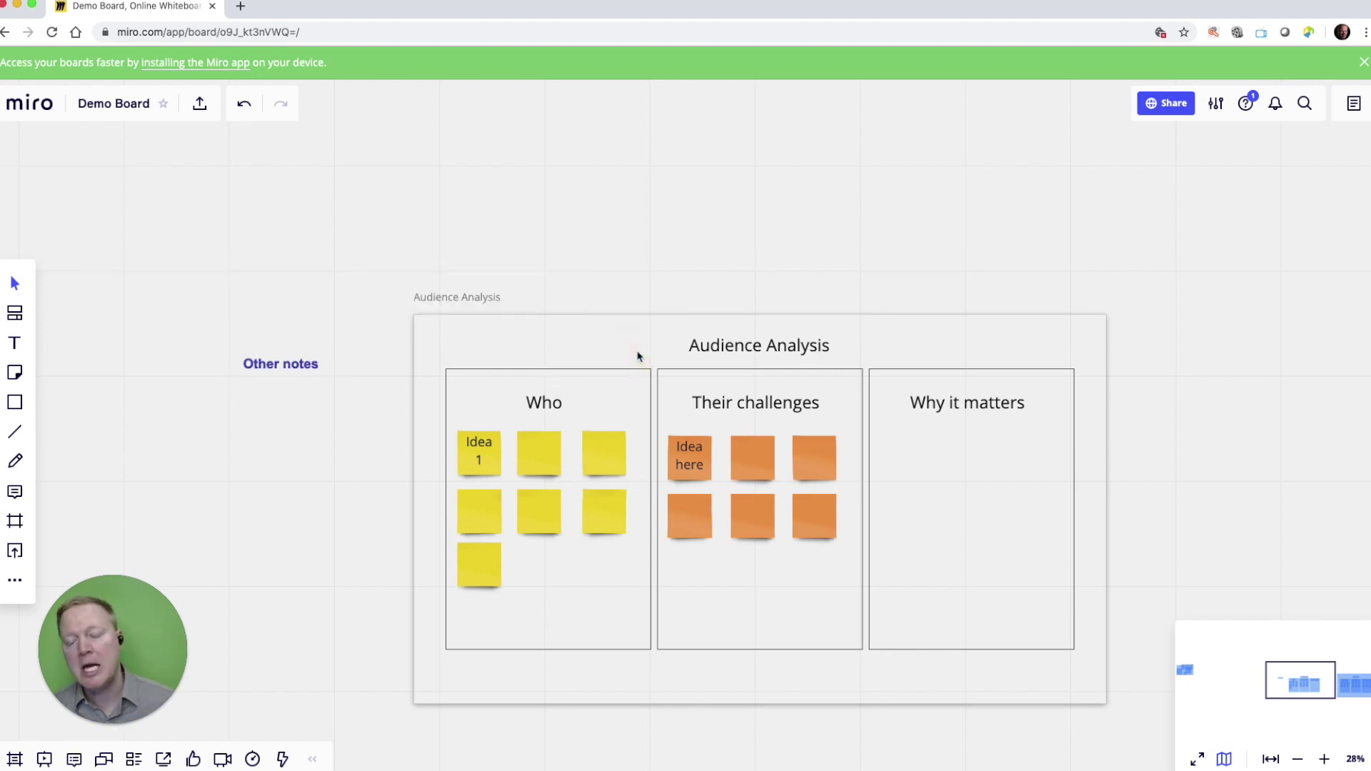
Step: Bring up the Frames panel listing Audience Analysis and Untitled
scroll(638, 356, "down", 3)
scroll(637, 355, "right", 4)
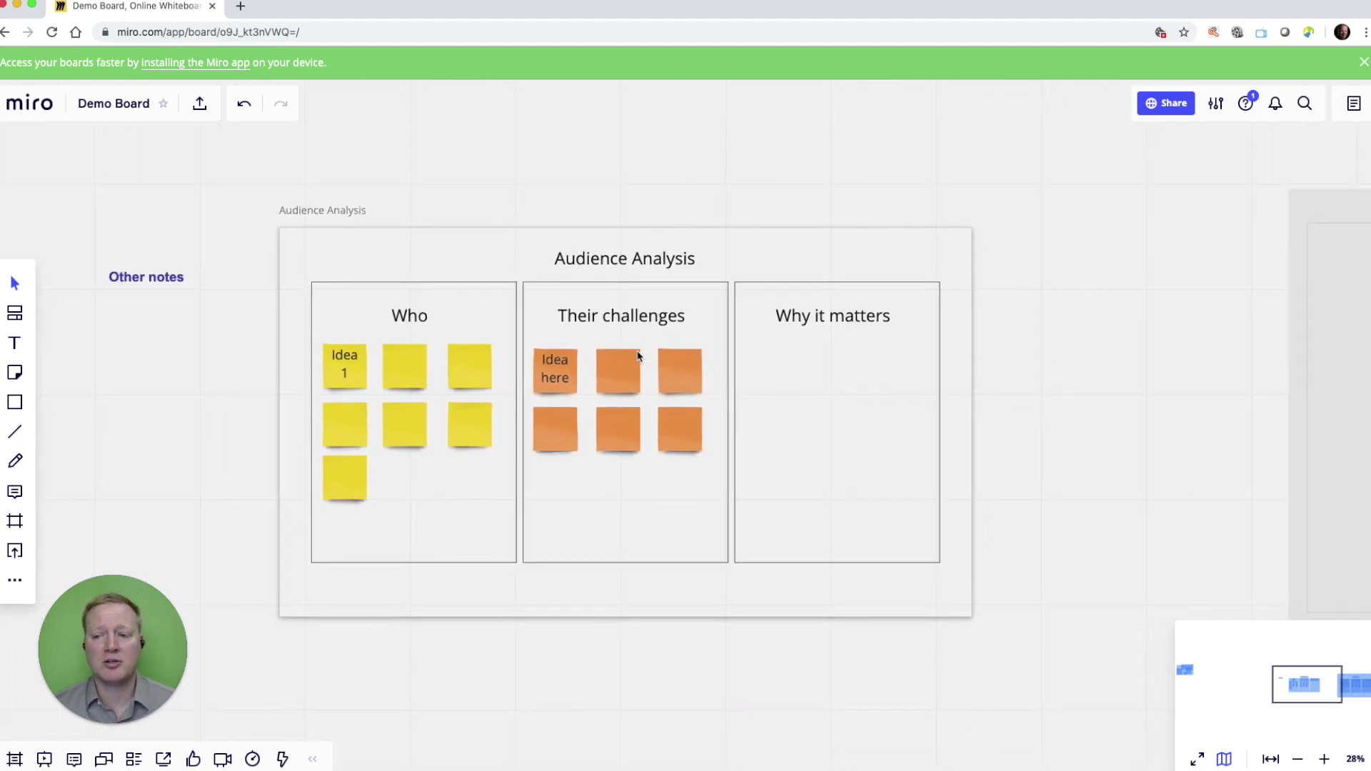
scroll(637, 355, "down", 2)
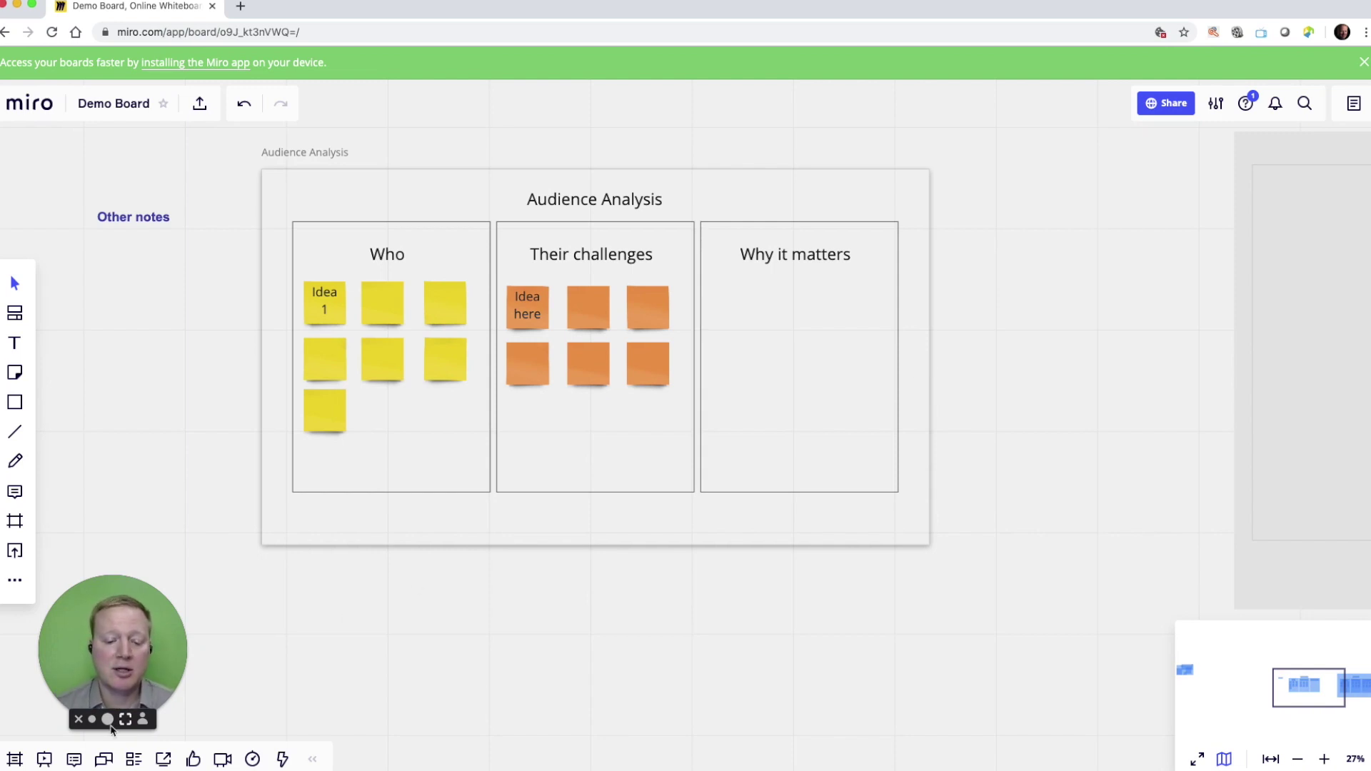
left_click(15, 759)
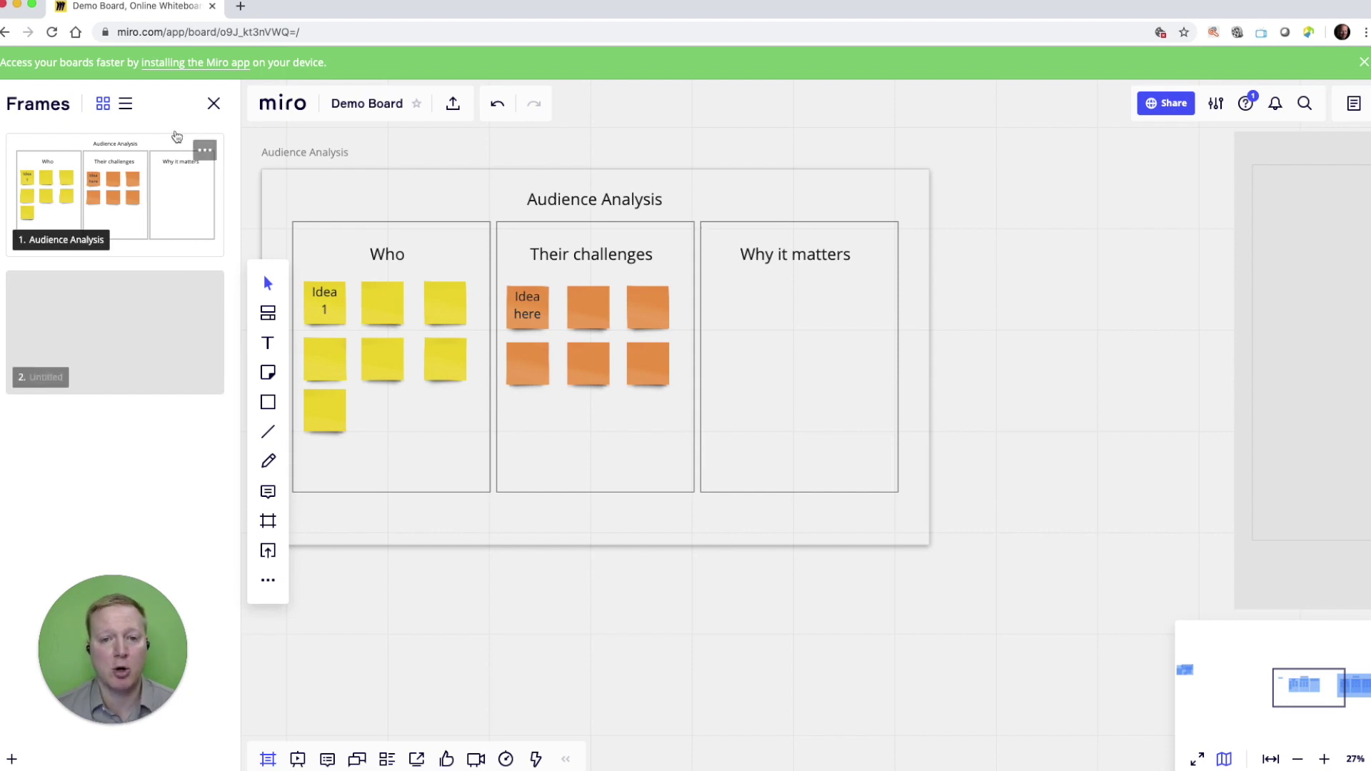
Step: Close the Frames panel and scroll to empty canvas beside the Other notes label
left_click(214, 103)
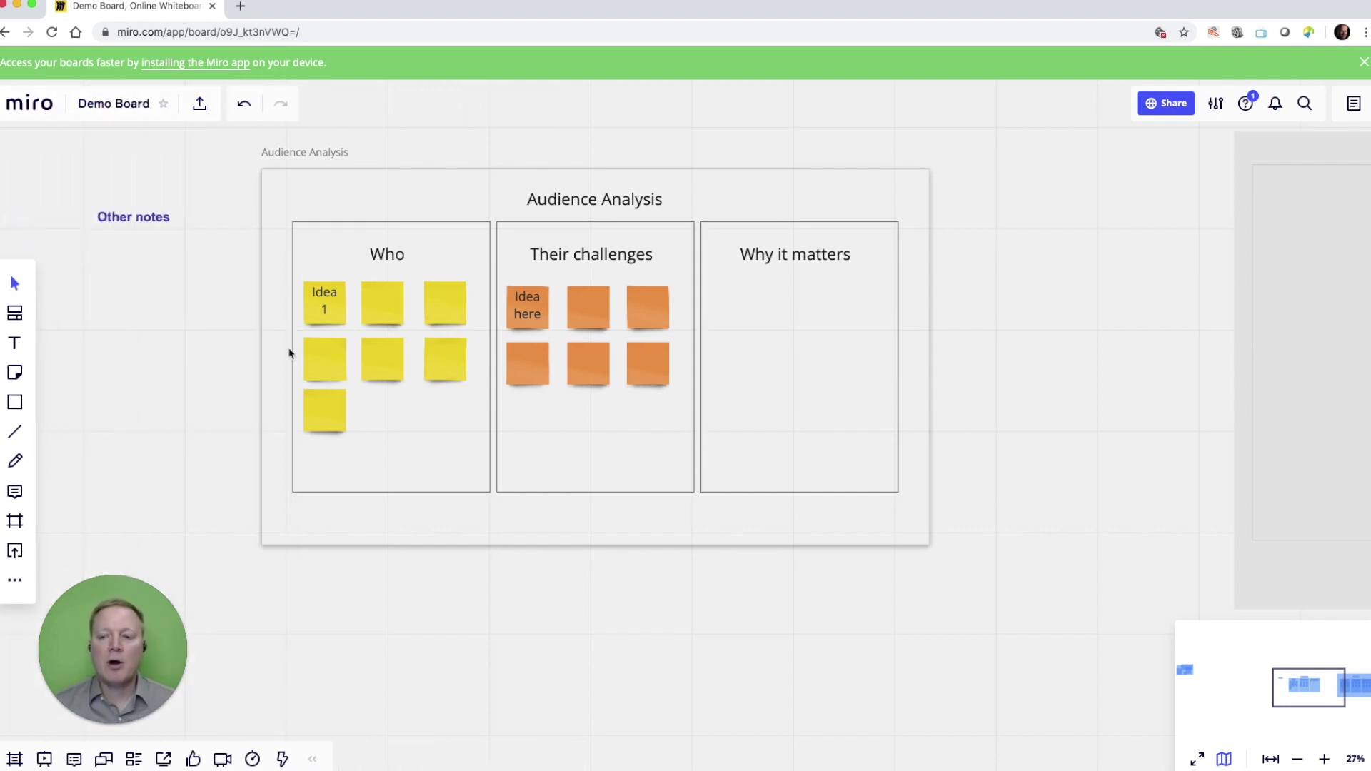
scroll(289, 353, "left", 15)
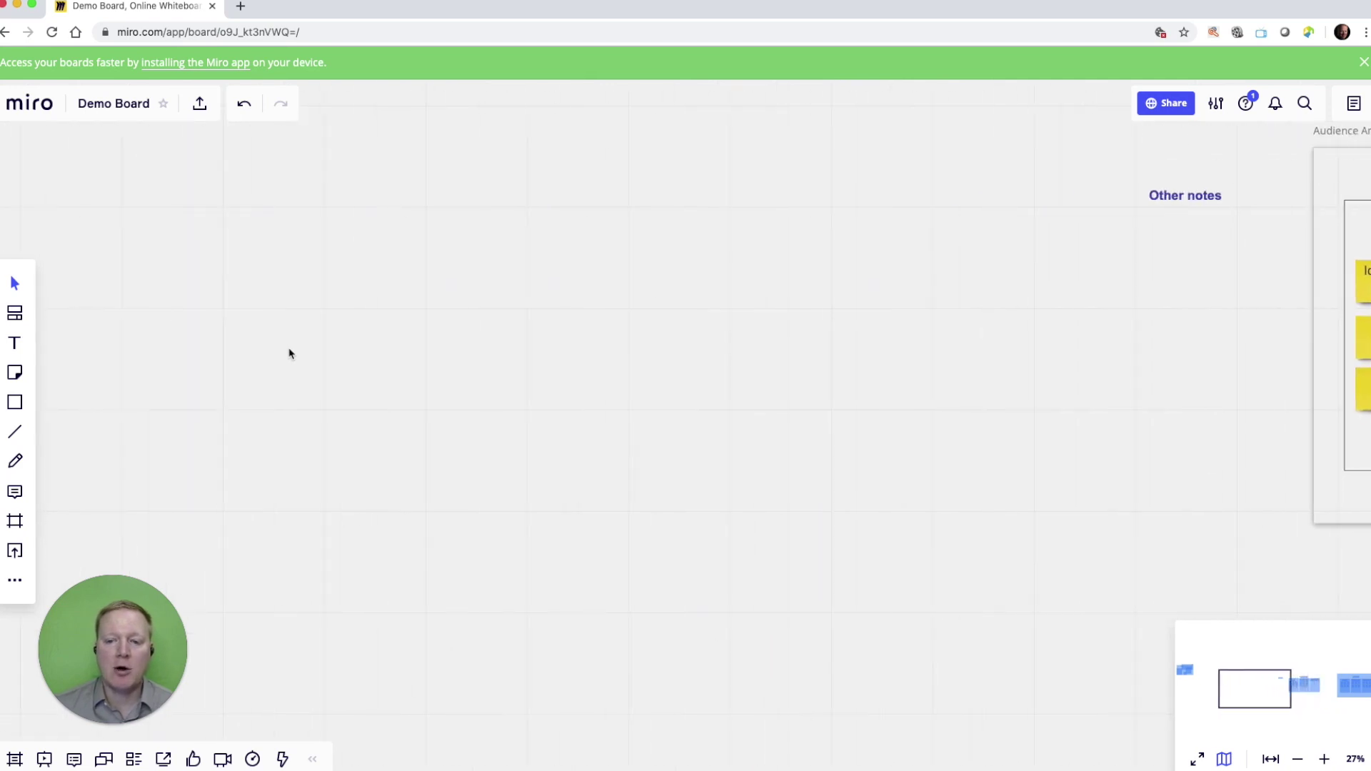
Step: Create a custom-size frame, then move and resize it around the Type sticky notes
scroll(290, 353, "left", 5)
scroll(290, 353, "up", 10)
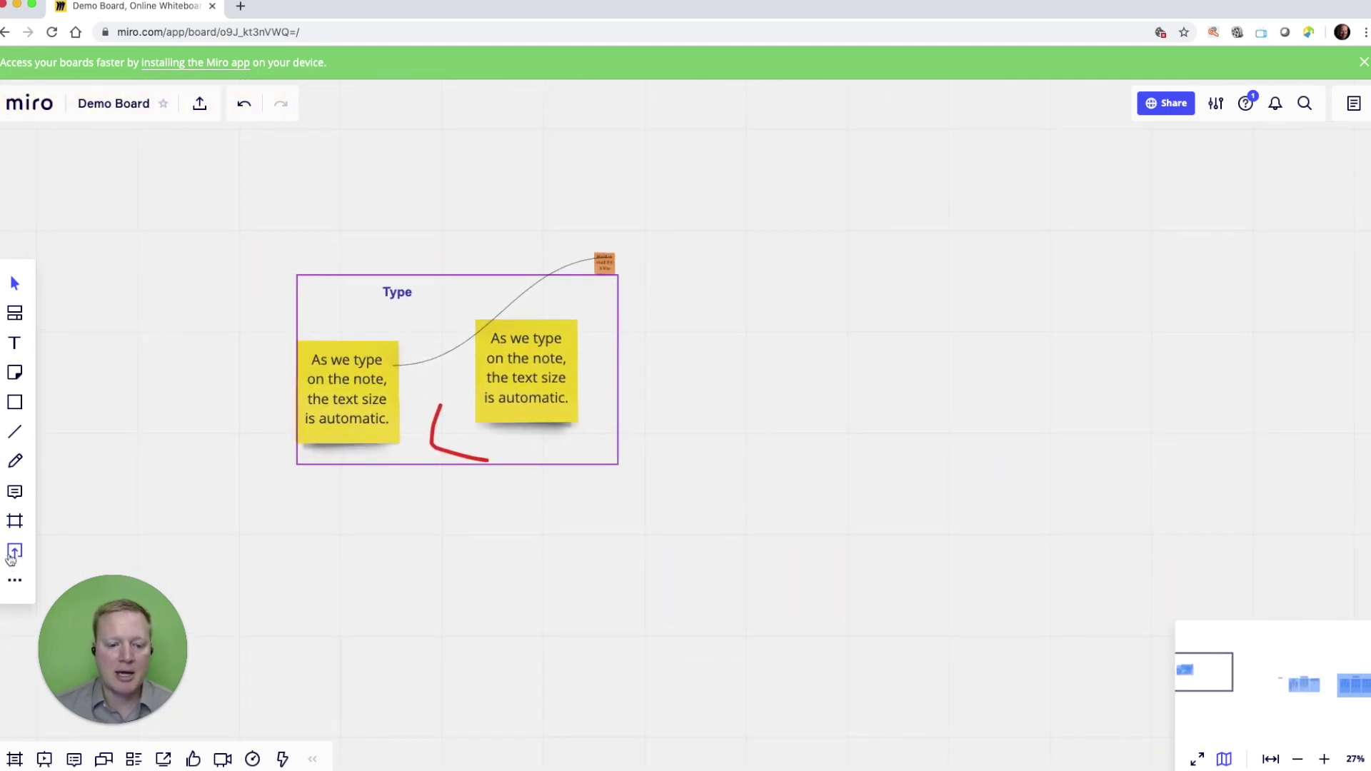
left_click(14, 521)
left_click(75, 377)
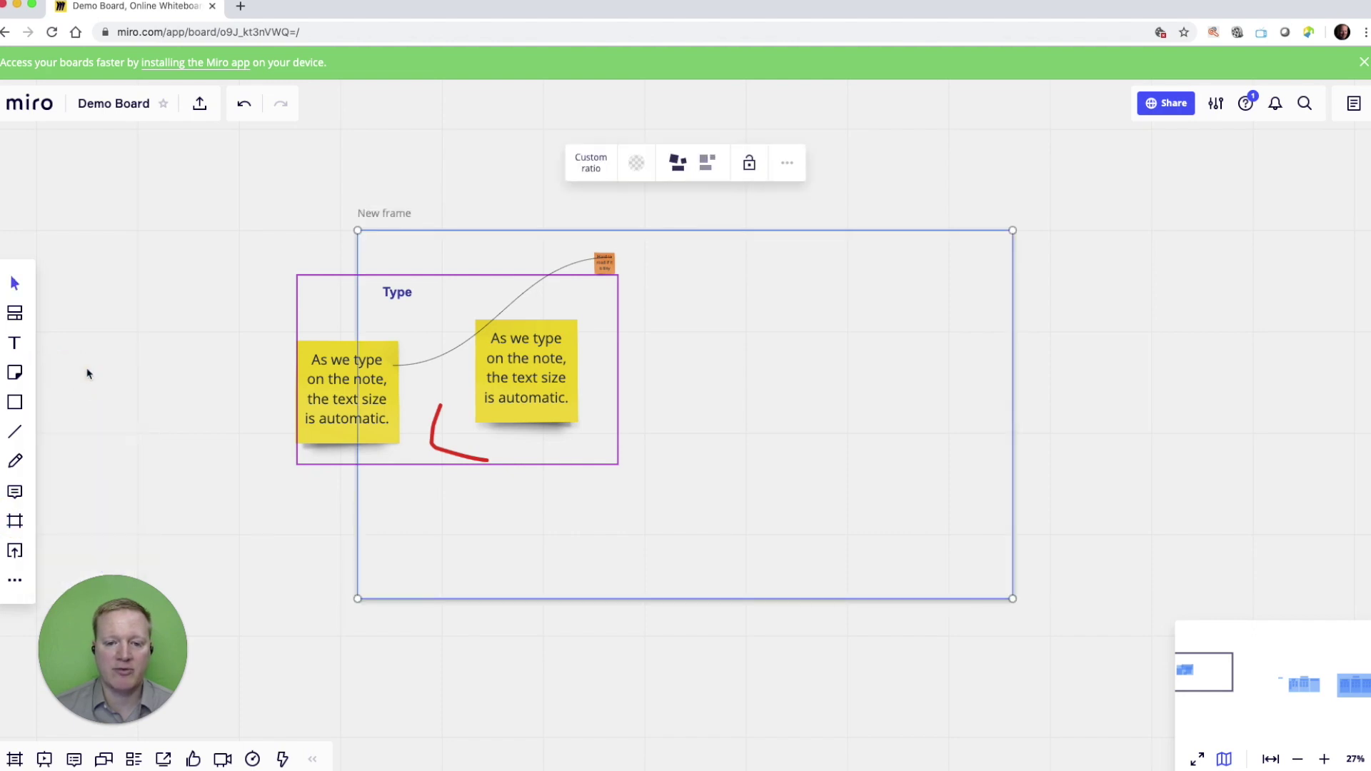
left_click(417, 230)
left_click(422, 244)
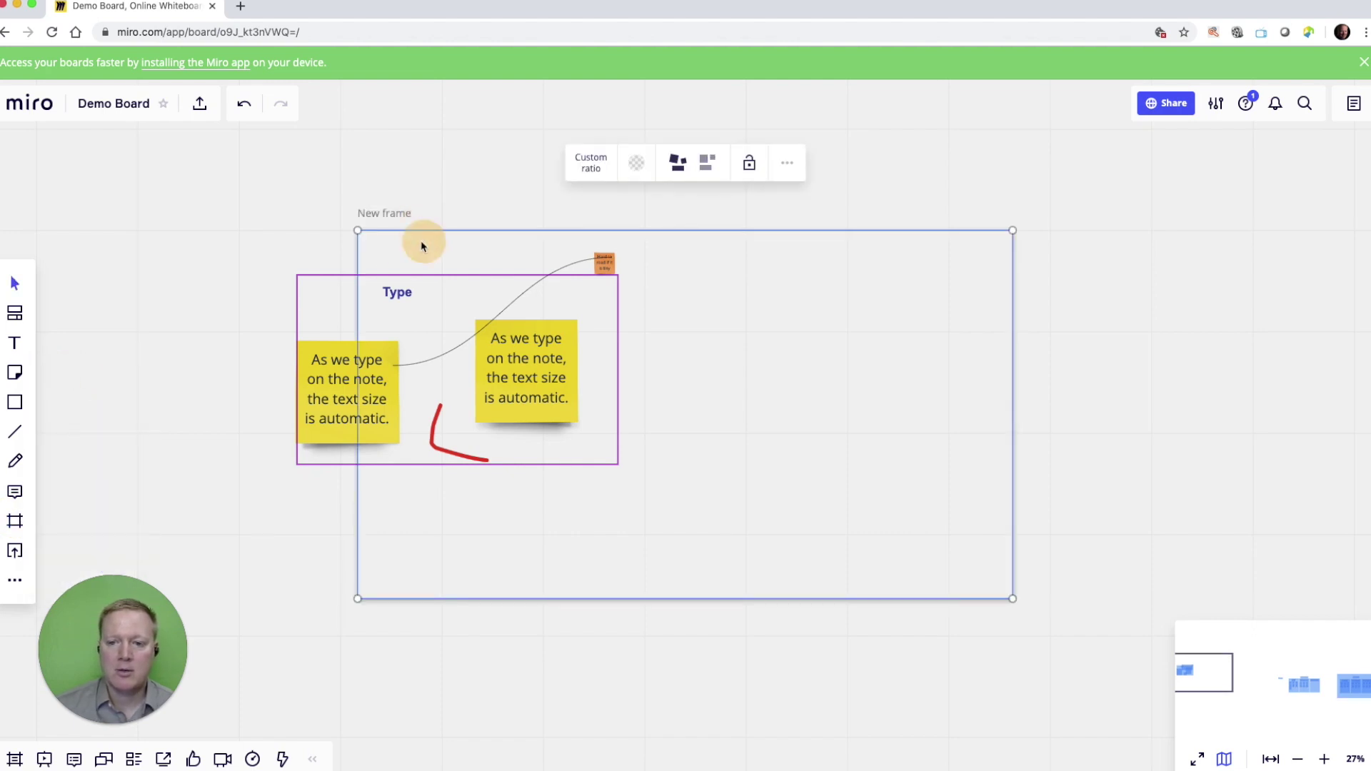
left_click_drag(385, 245, 246, 237)
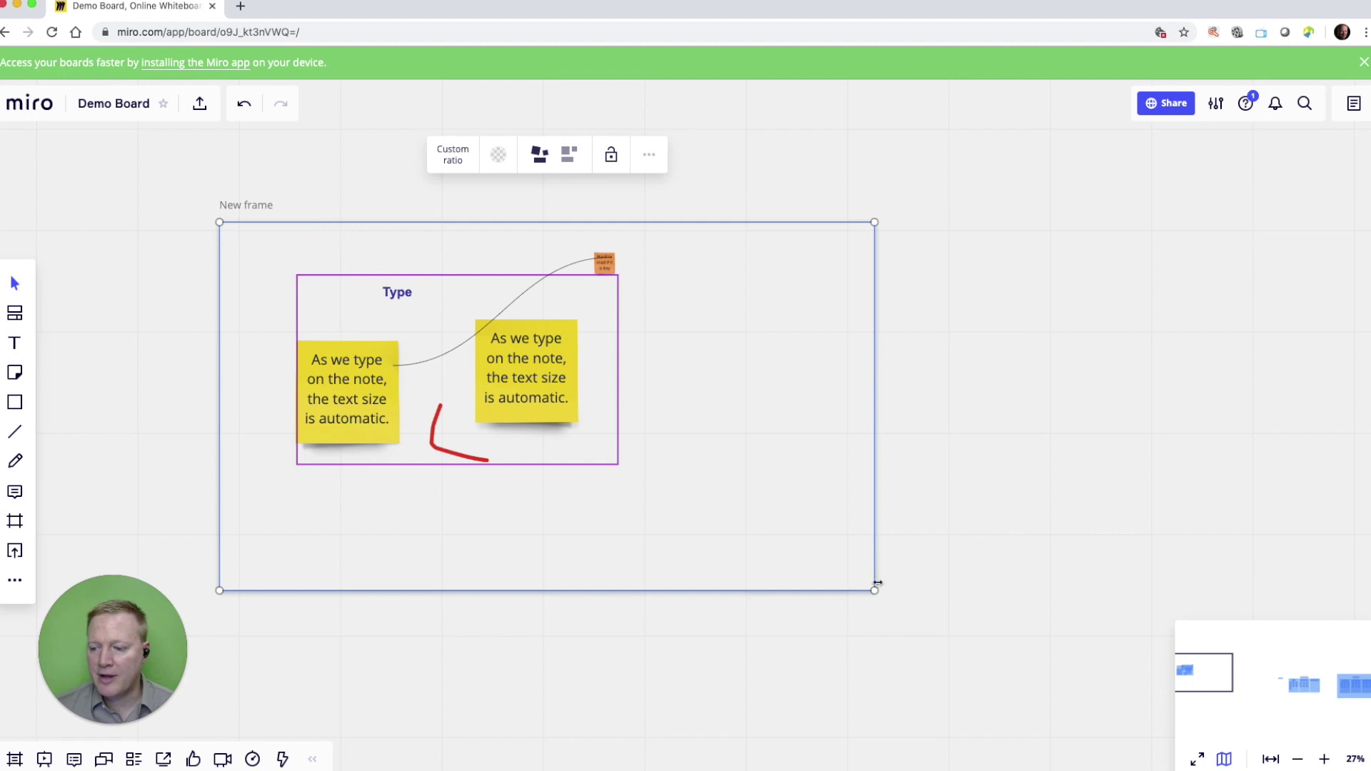
left_click_drag(835, 569, 715, 513)
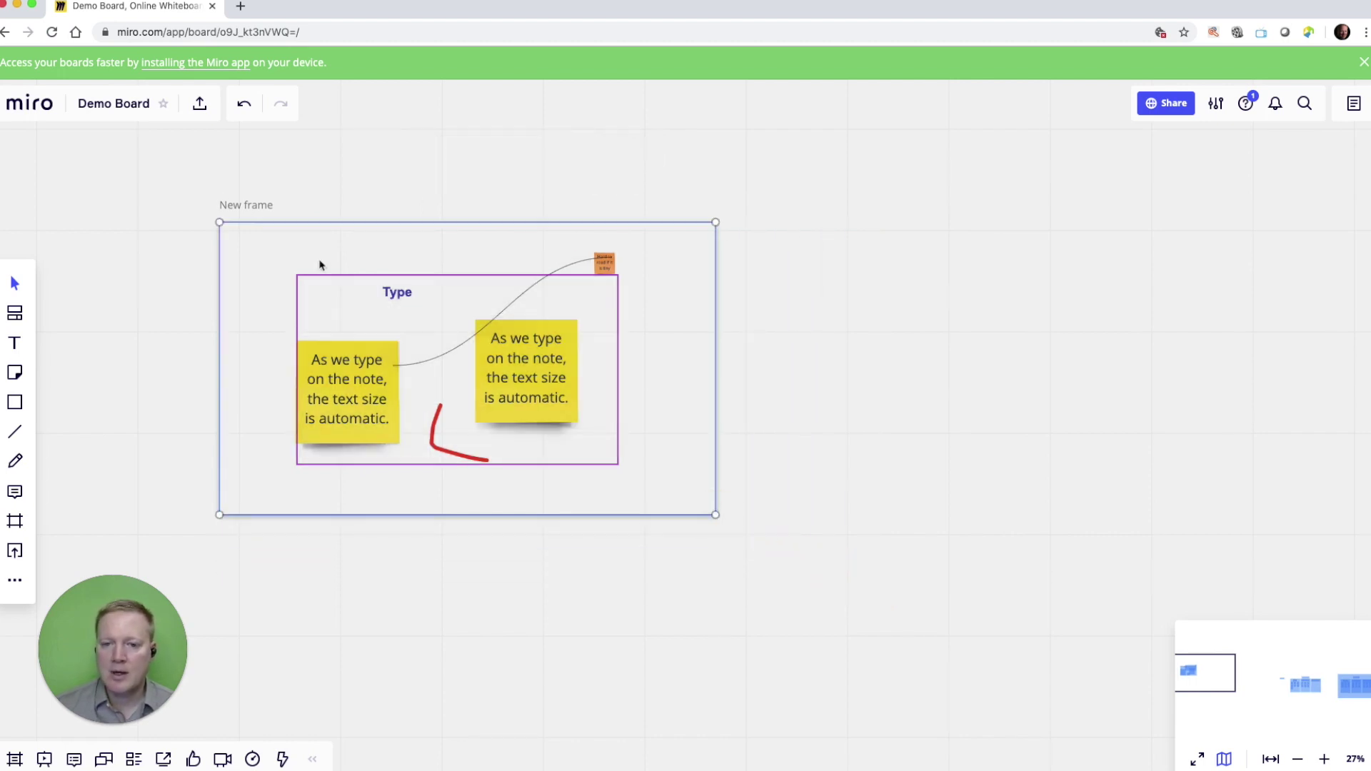
Step: Name the new frame 'Custom frame' and open the frames list
double_click(245, 207)
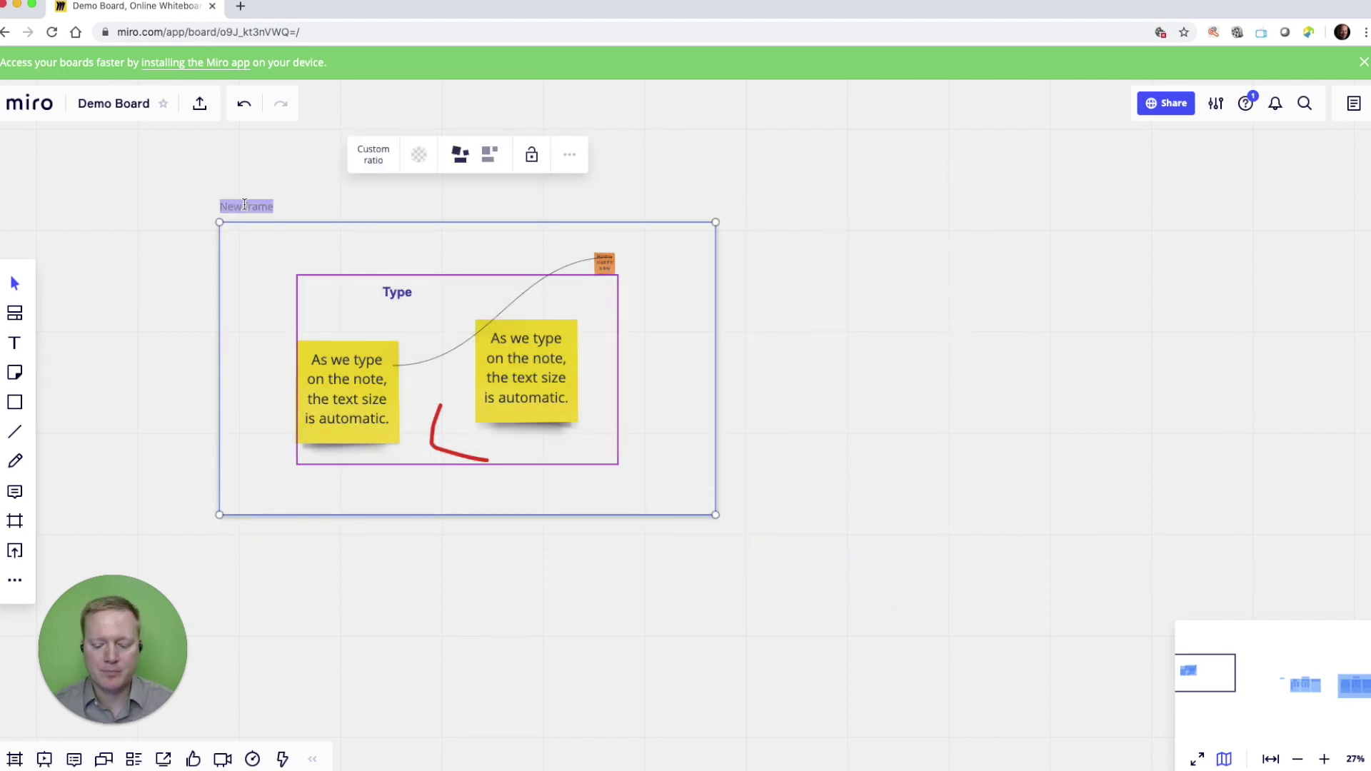
type("Custom fram")
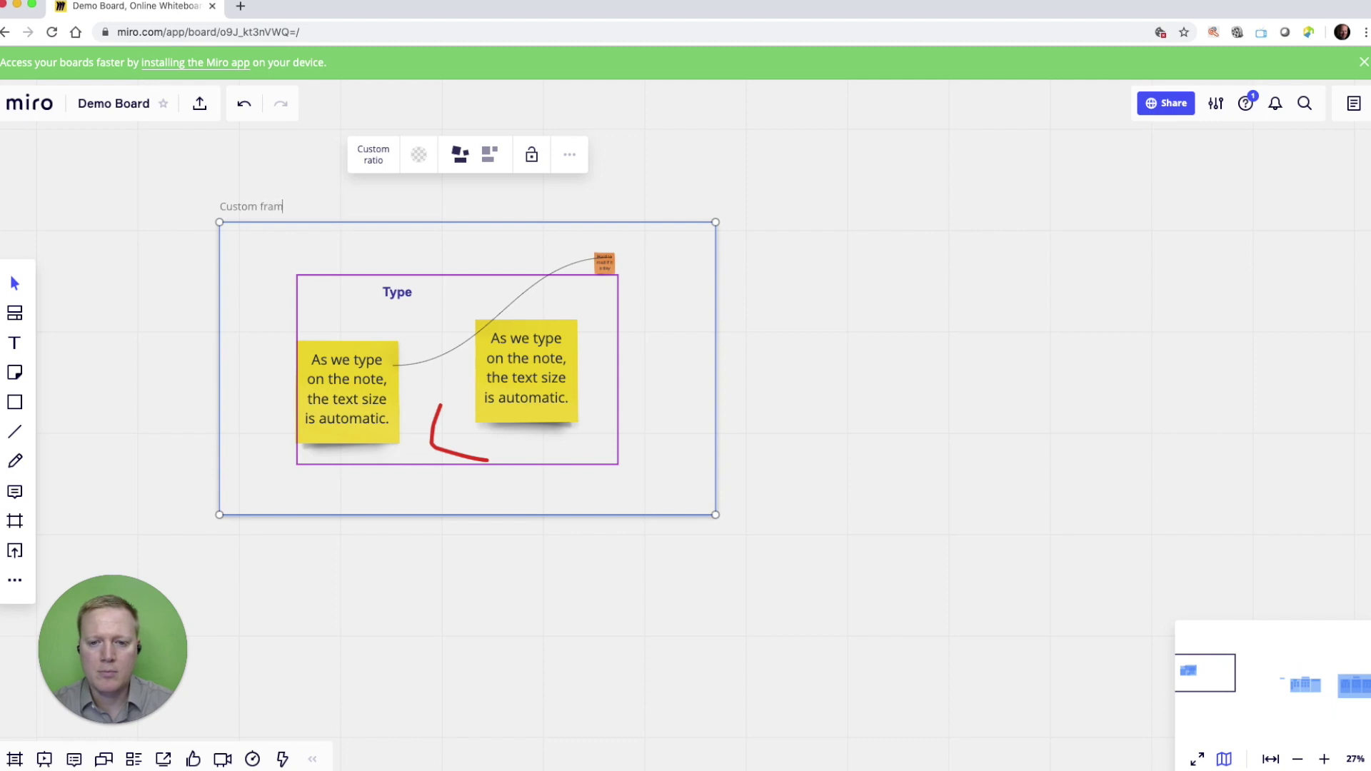
type("e")
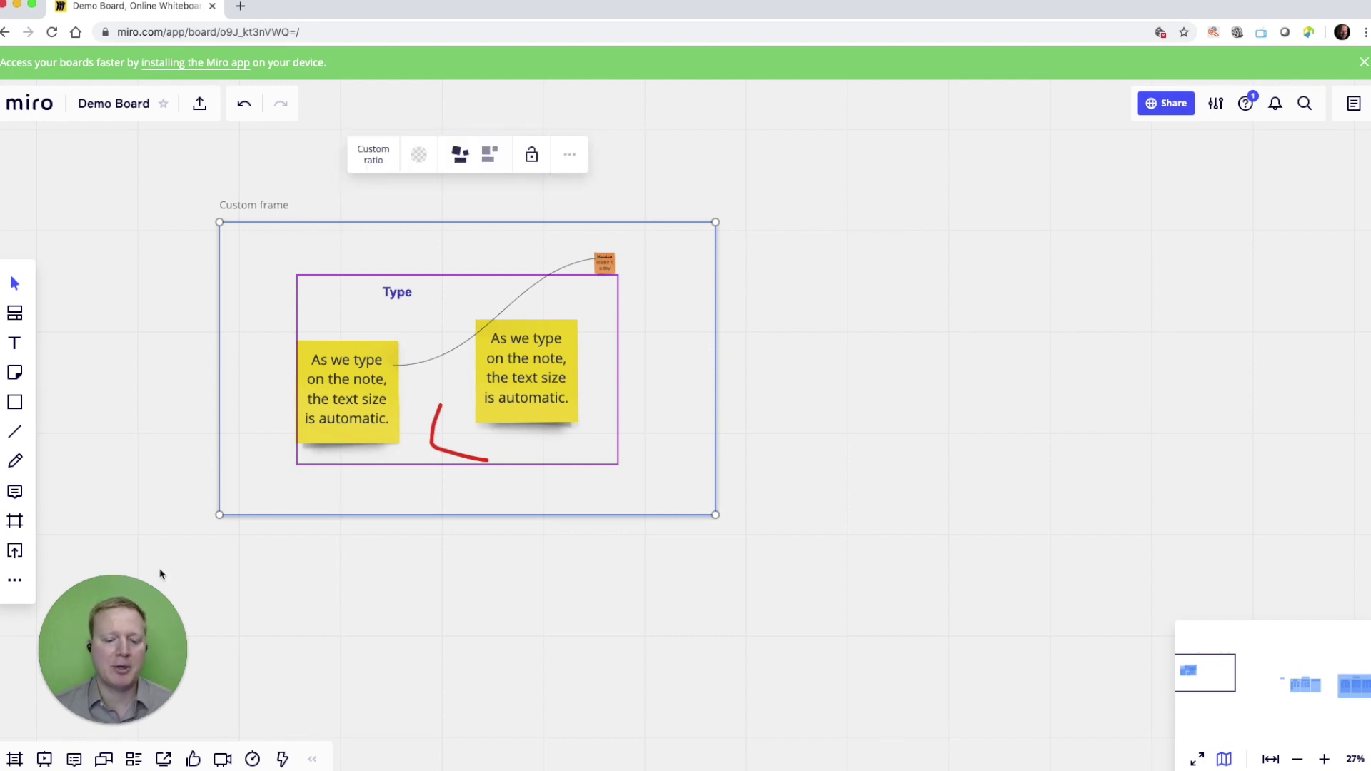
left_click(14, 759)
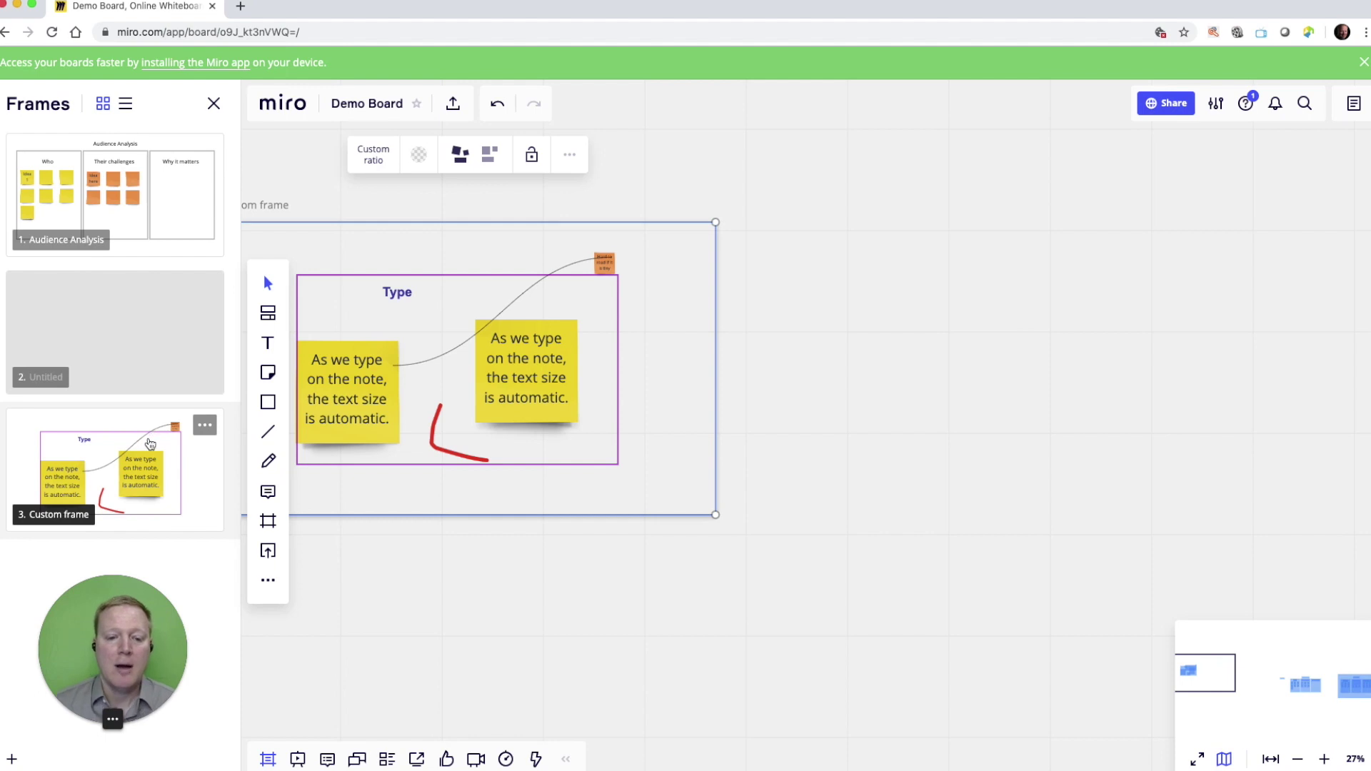
Step: Drag Custom frame to the first slot in the Frames panel, then close the panel
left_click_drag(150, 445, 142, 145)
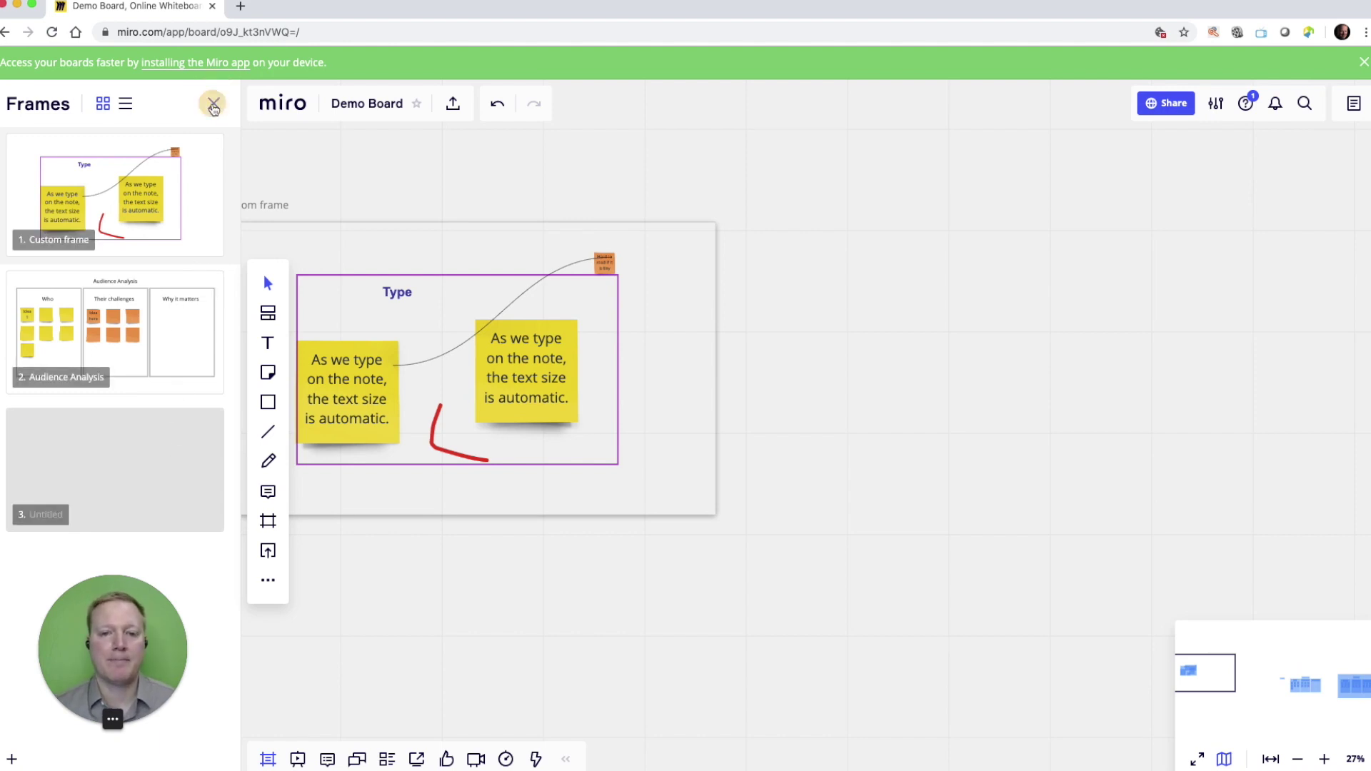
left_click(213, 102)
scroll(311, 382, "right", 3)
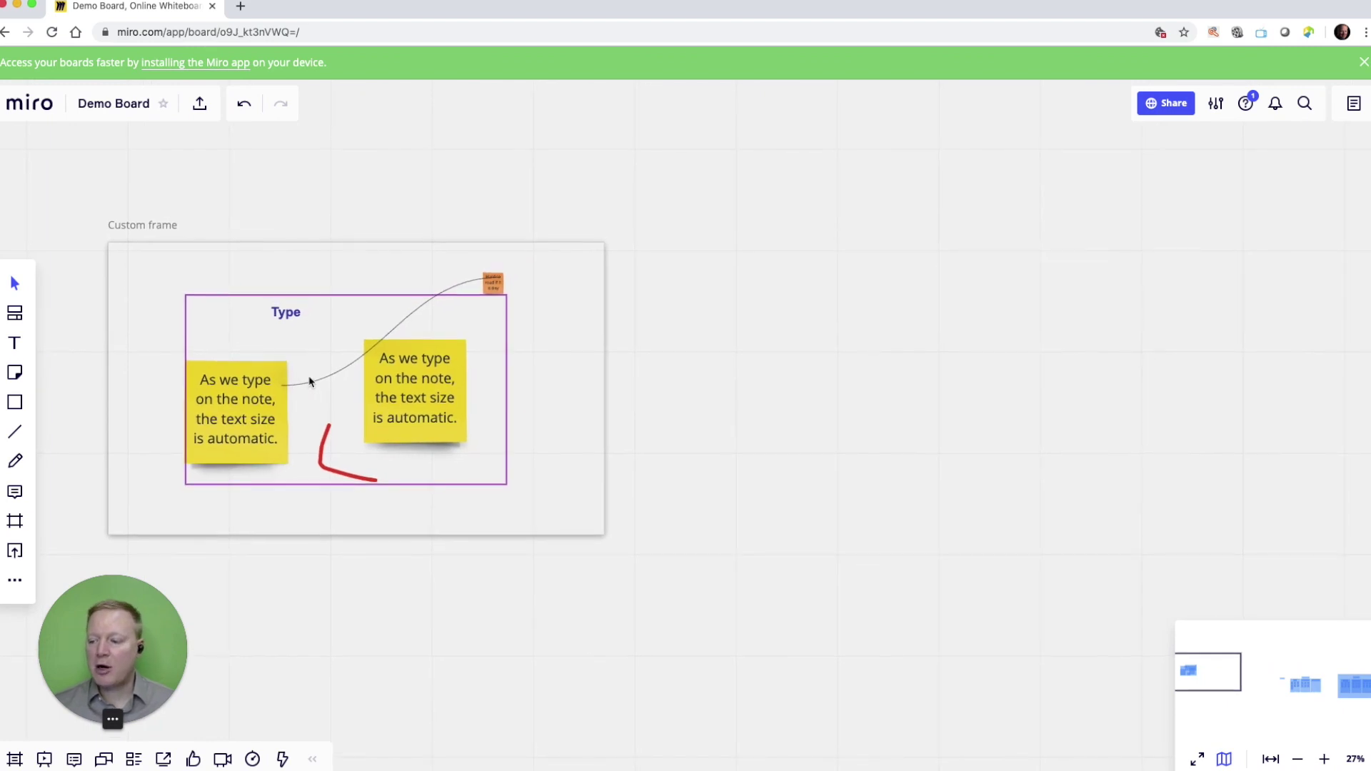
Step: Hop between Audience Analysis and Custom frame via the minimap, then scroll to the grey-covered frame
left_click(1310, 693)
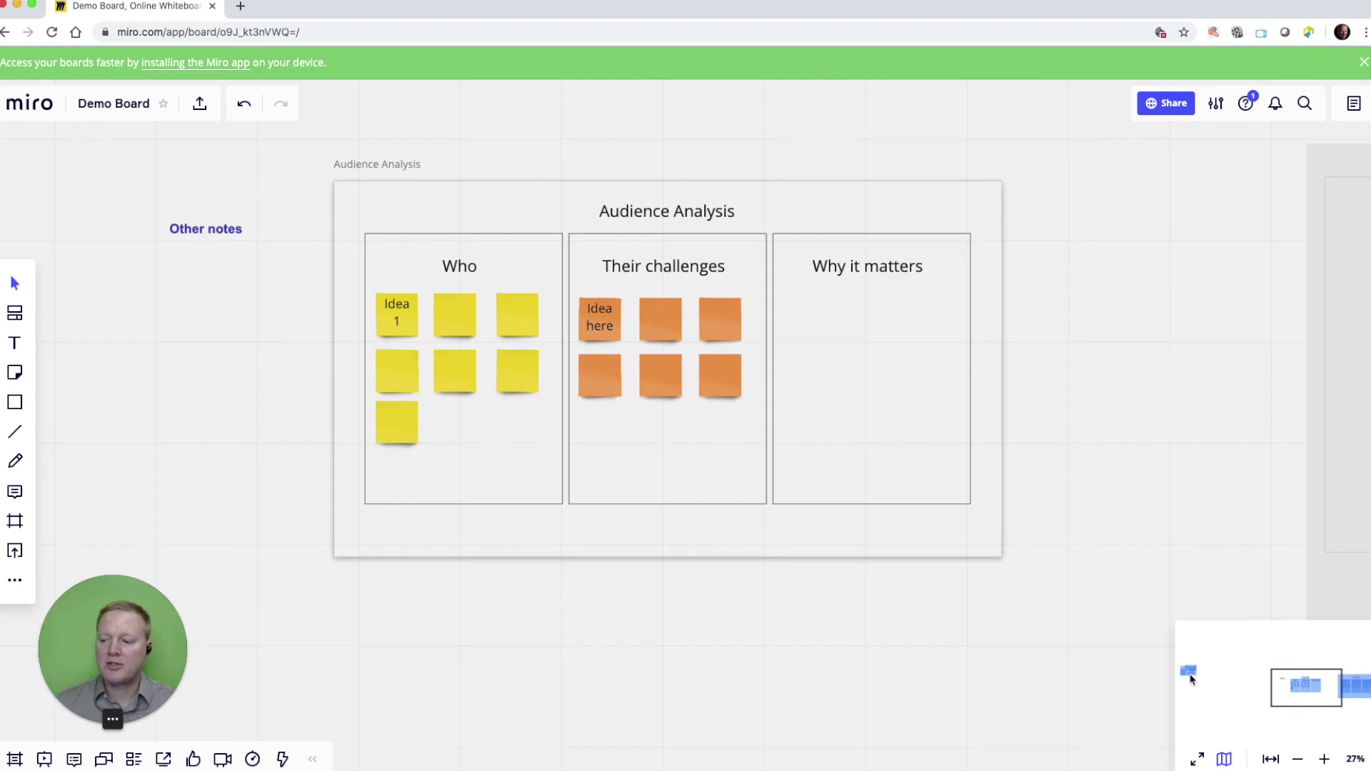
left_click(1193, 678)
left_click(1308, 695)
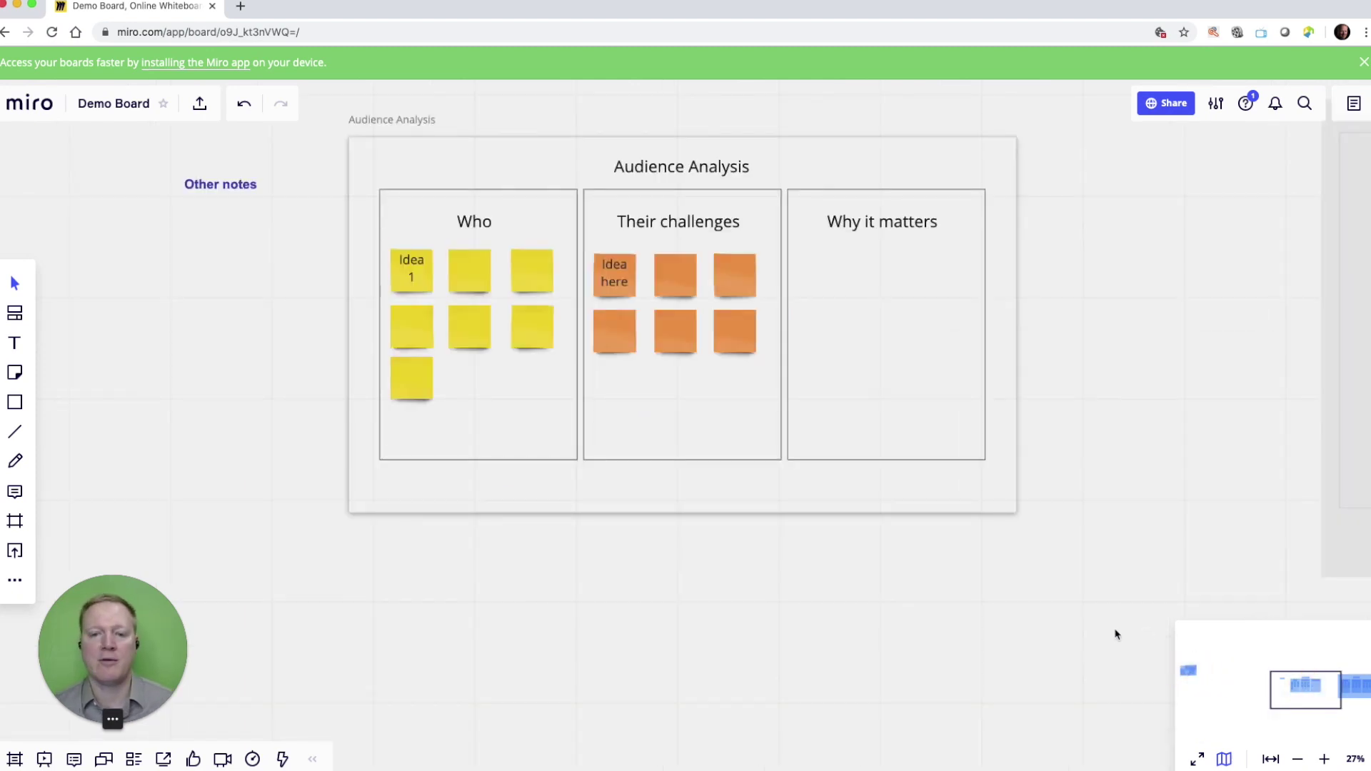
scroll(1117, 635, "up", 1)
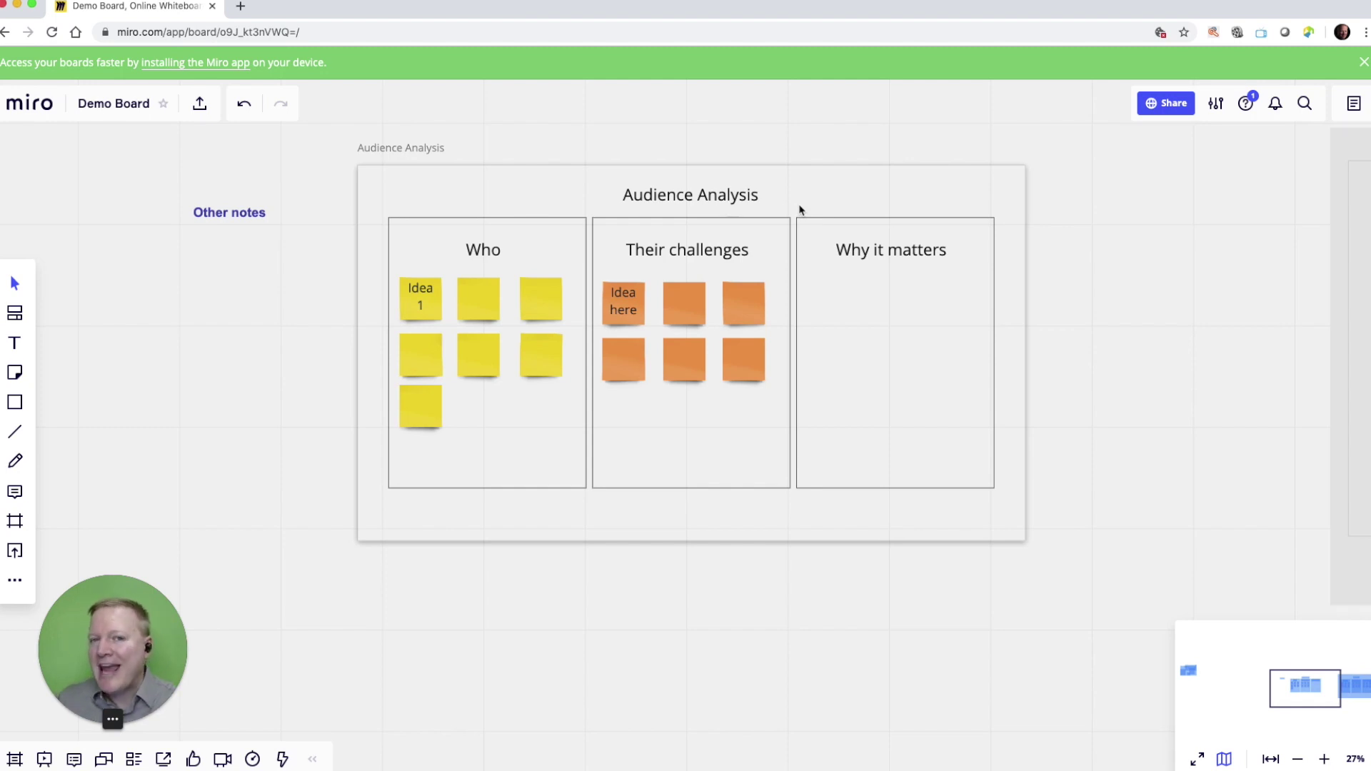
scroll(800, 209, "right", 10)
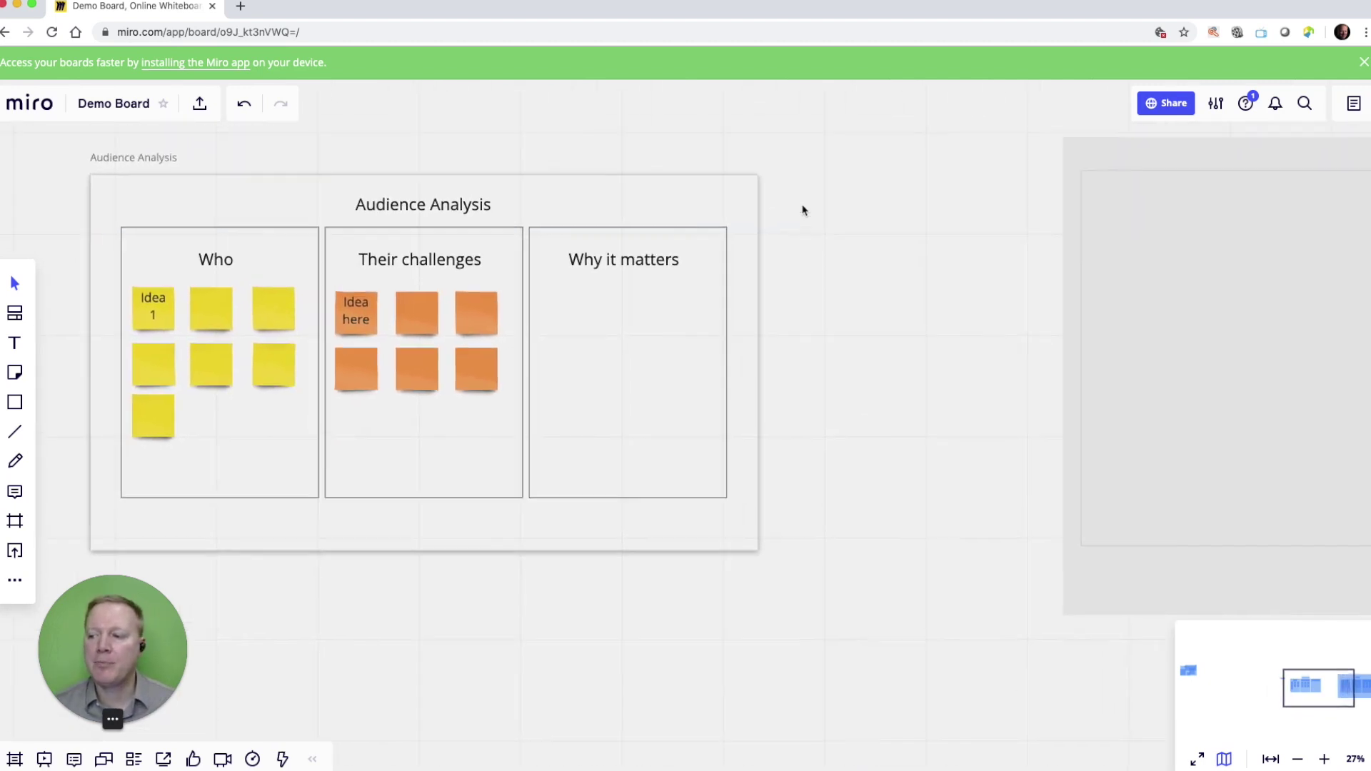
scroll(803, 210, "right", 15)
Step: Select and delete the grey rectangle covering the Our Proposals frame
scroll(803, 210, "up", 2)
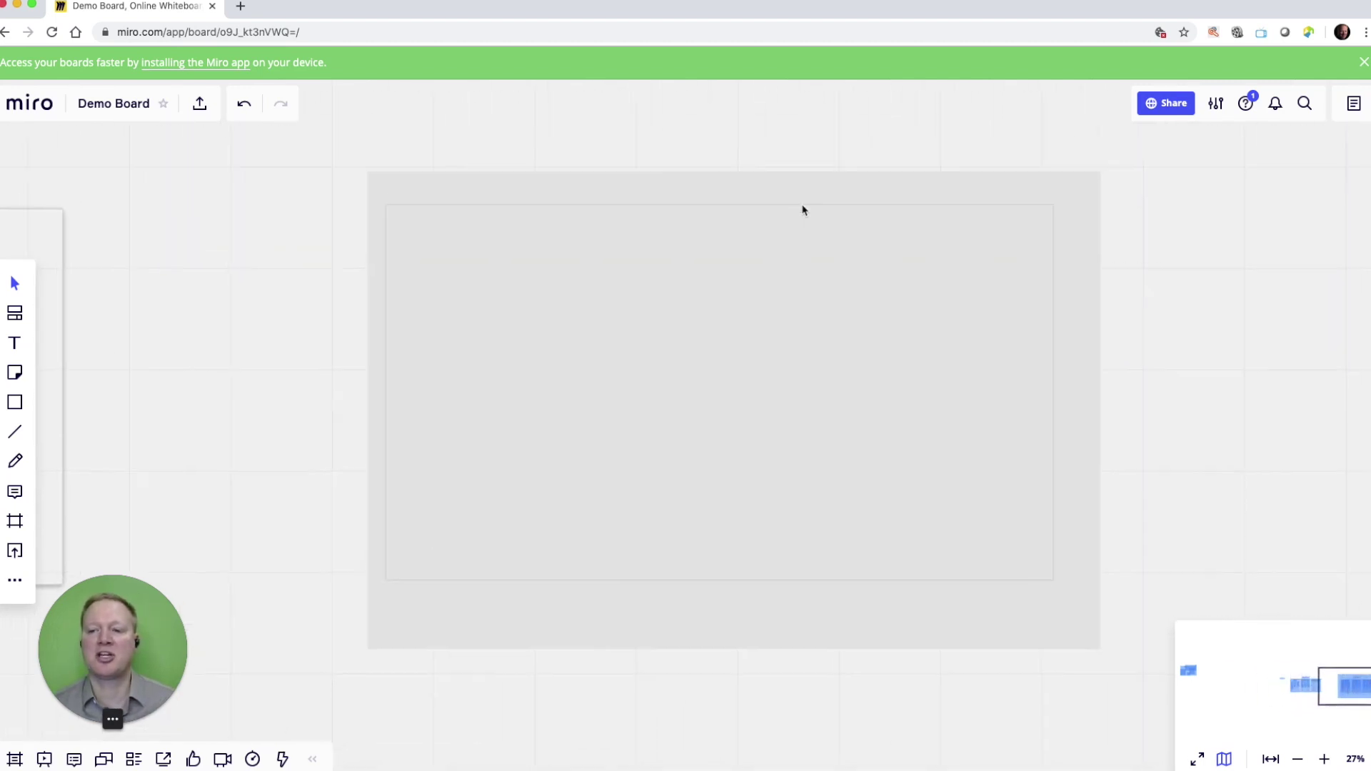
scroll(803, 210, "right", 2)
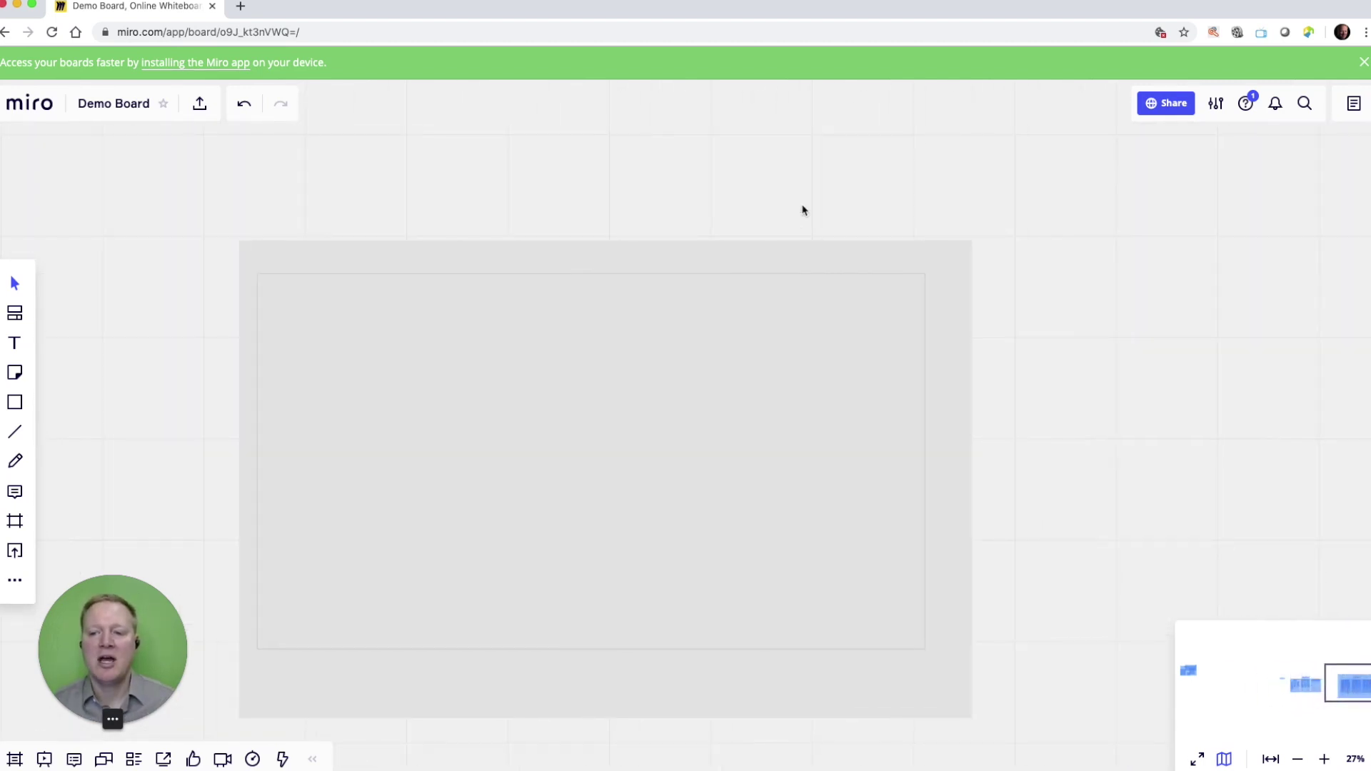
left_click(819, 431)
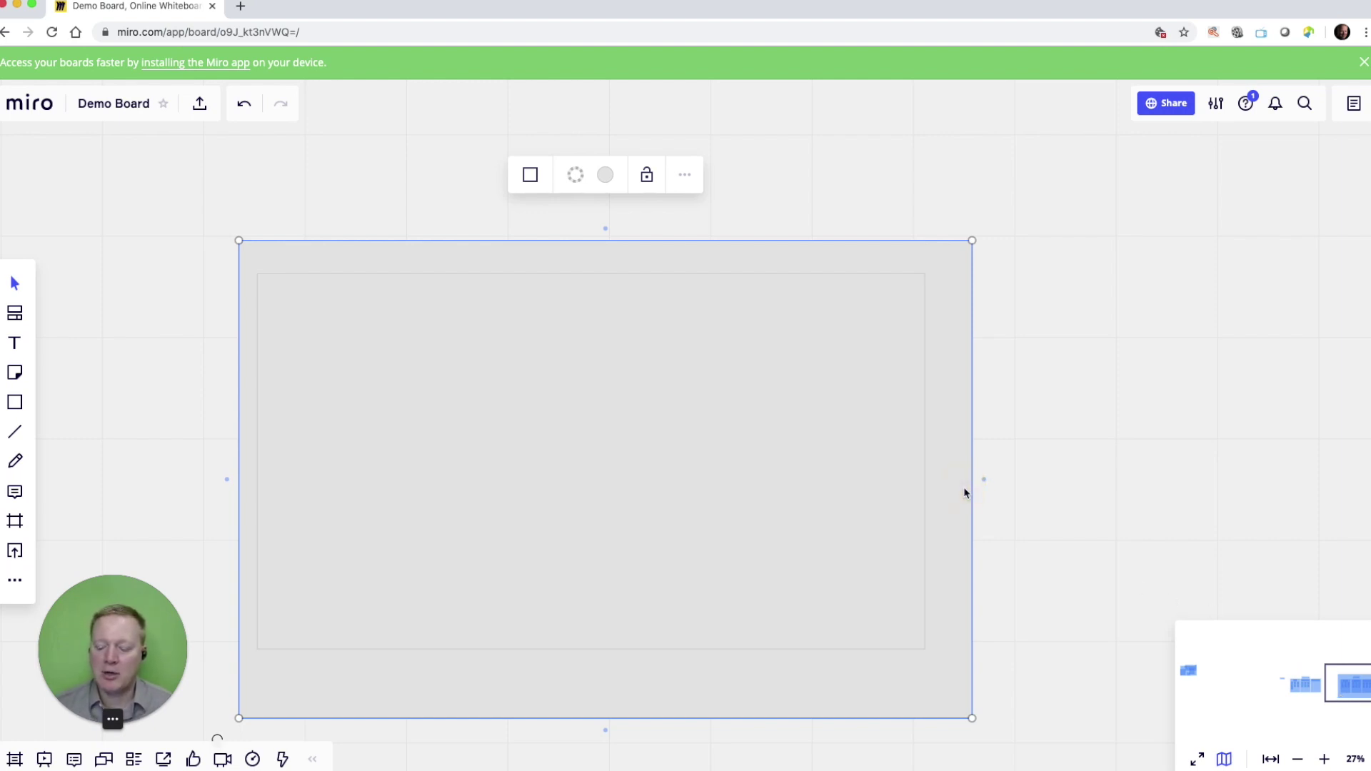
key("Delete")
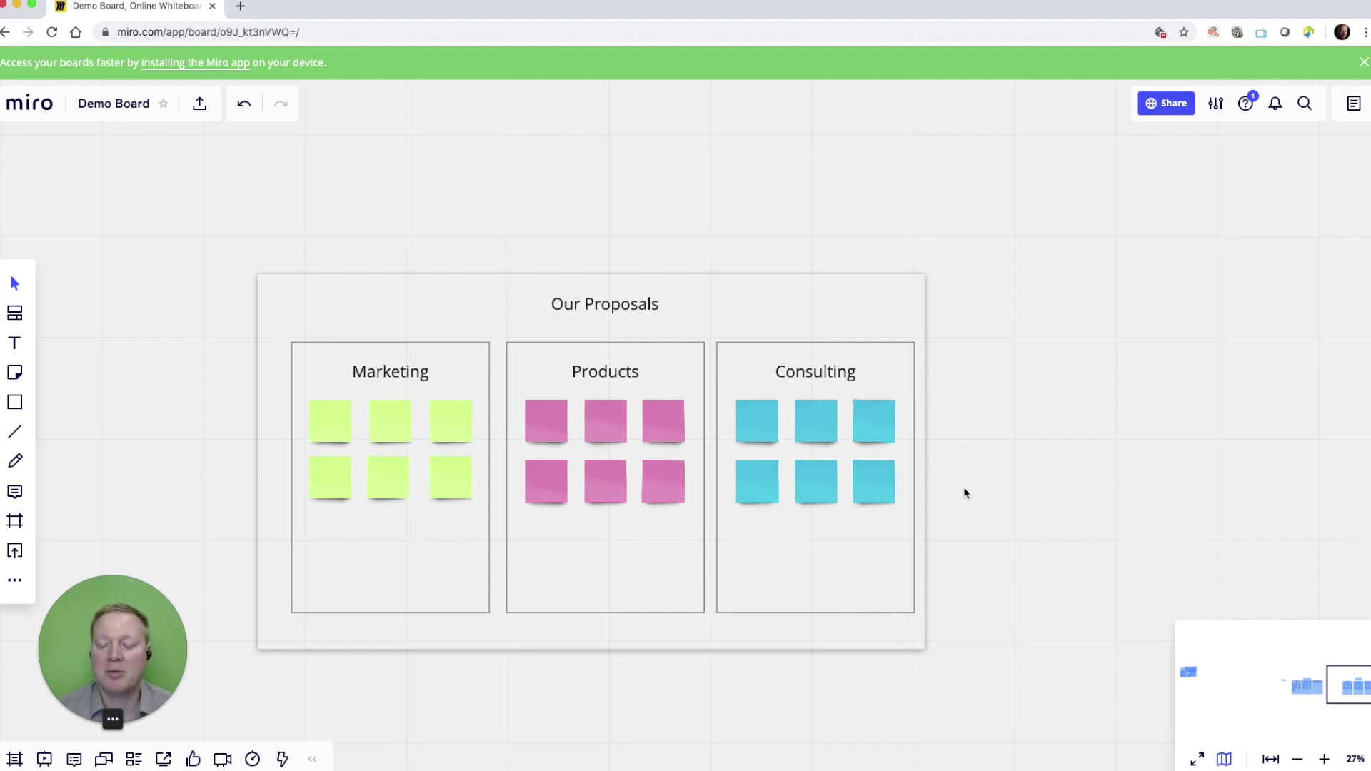
Step: Select the first Marketing, Products and Consulting notes and the frame, then show the Frames panel
left_click(323, 427)
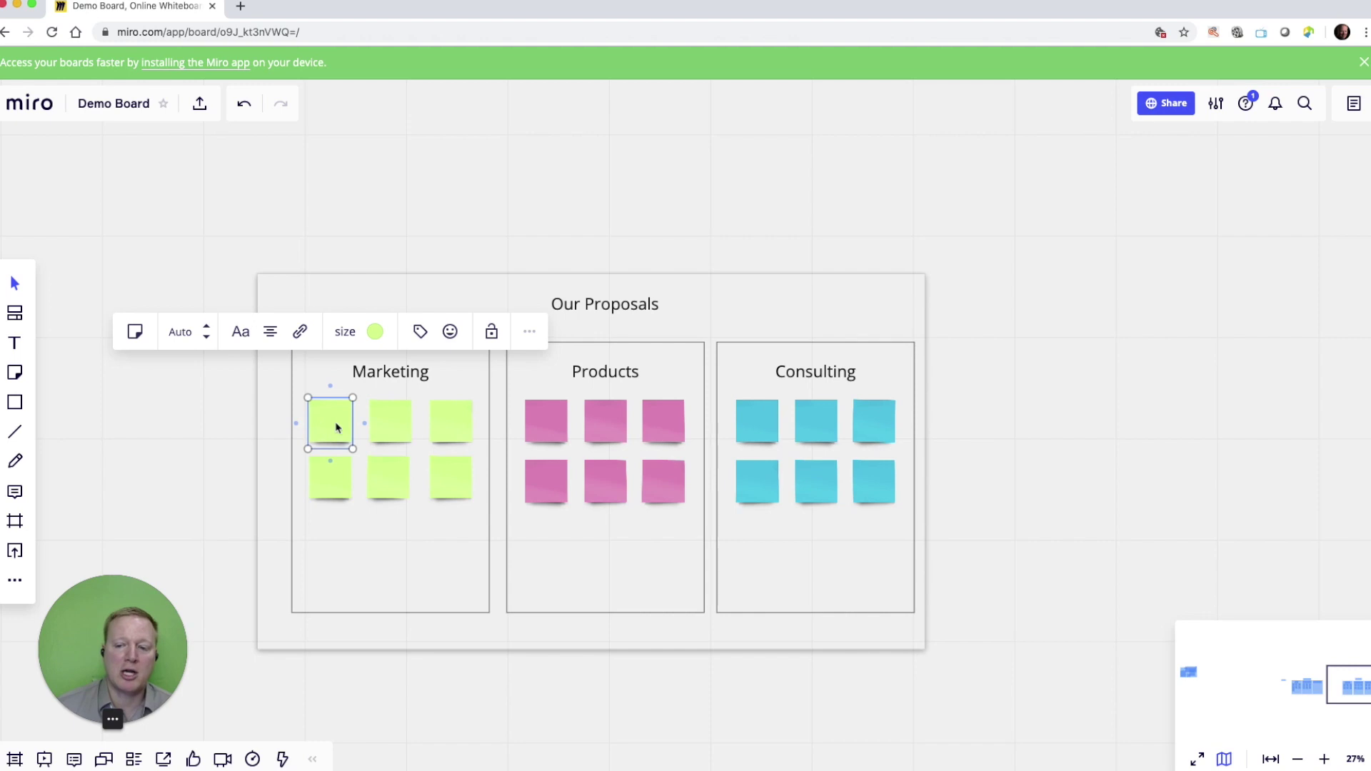
left_click(545, 426)
left_click(750, 427)
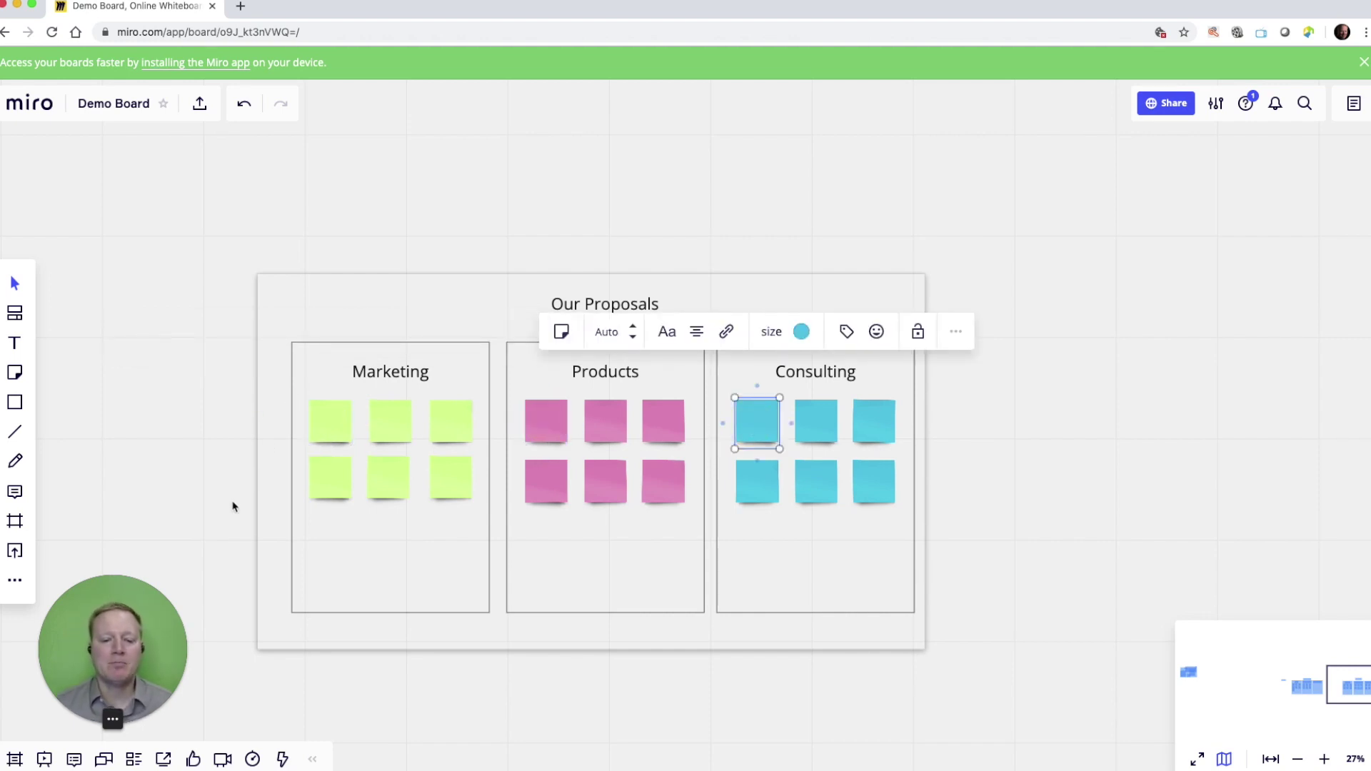
left_click(392, 278)
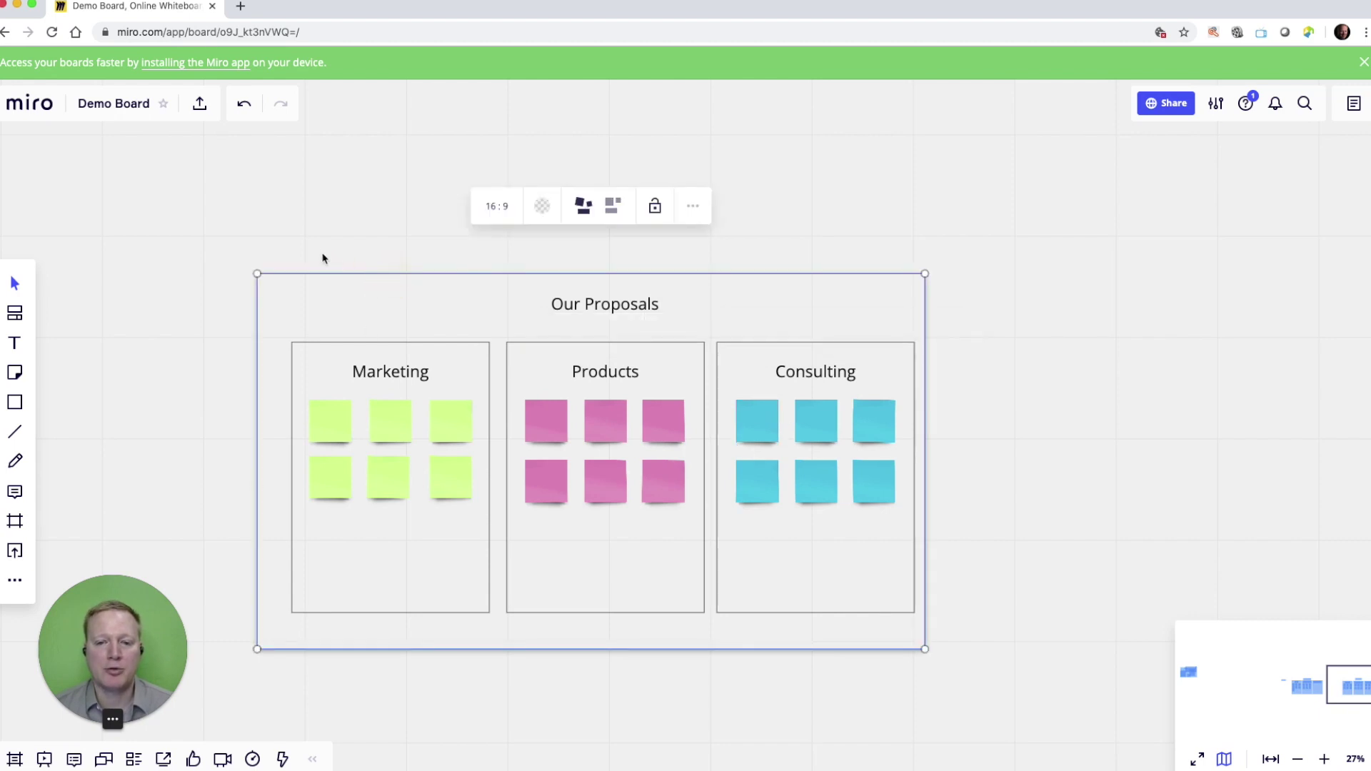
left_click(309, 243)
left_click(315, 296)
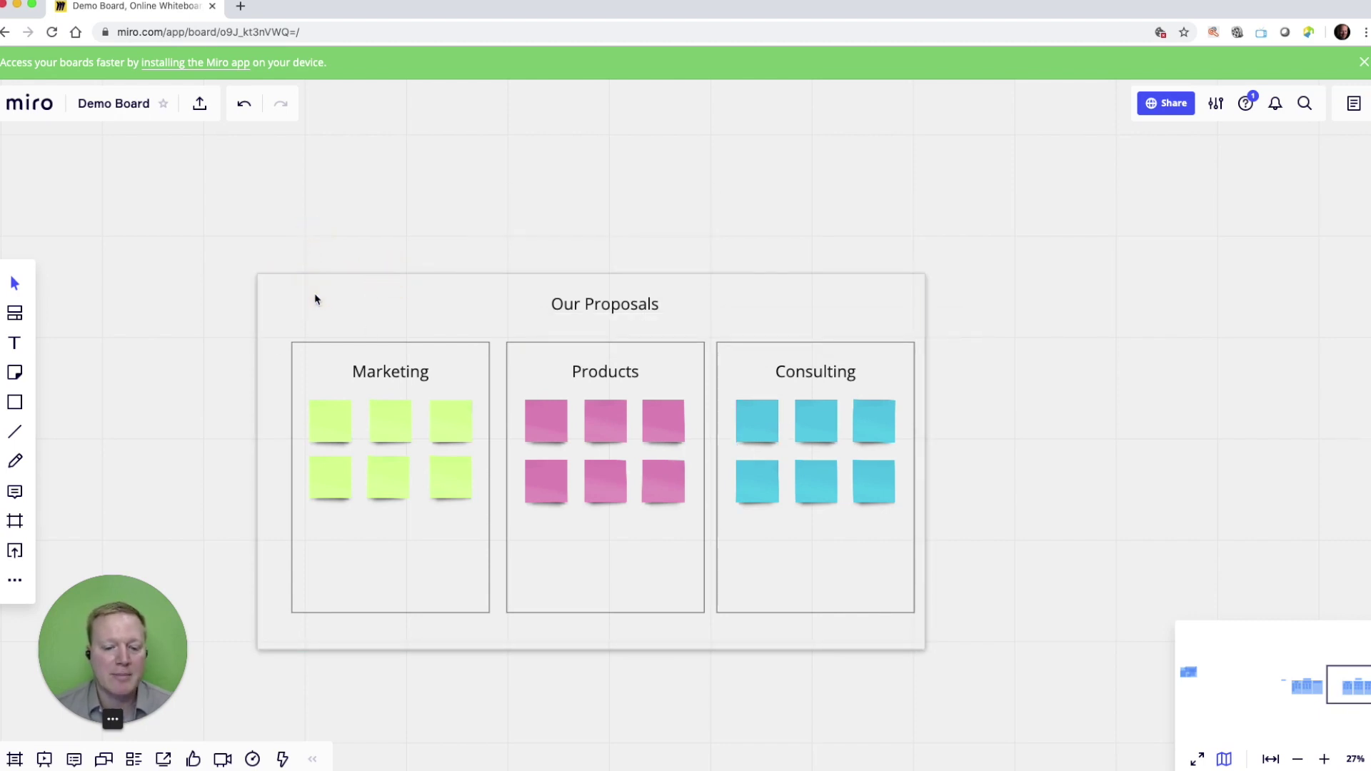
left_click(15, 759)
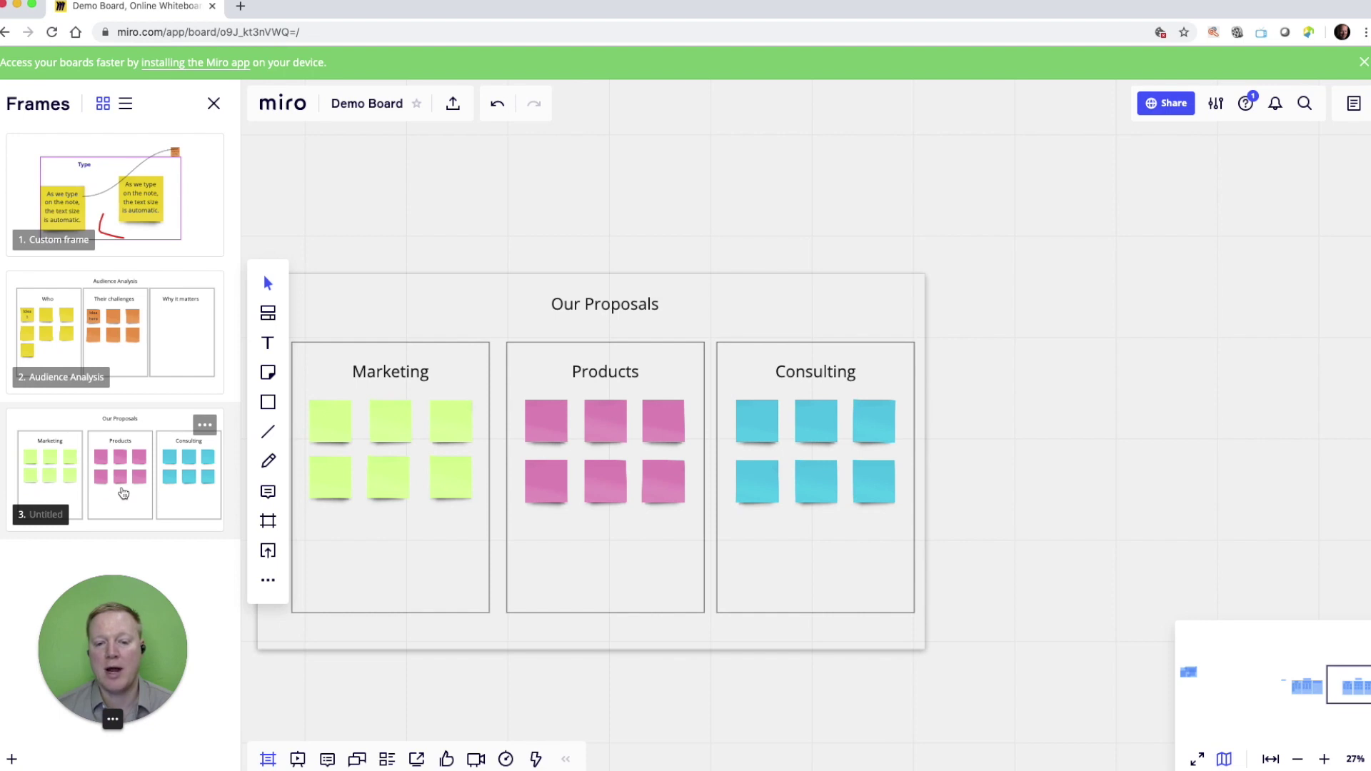
Step: Choose the third frame thumbnail to centre the board on Our Proposals
left_click(124, 493)
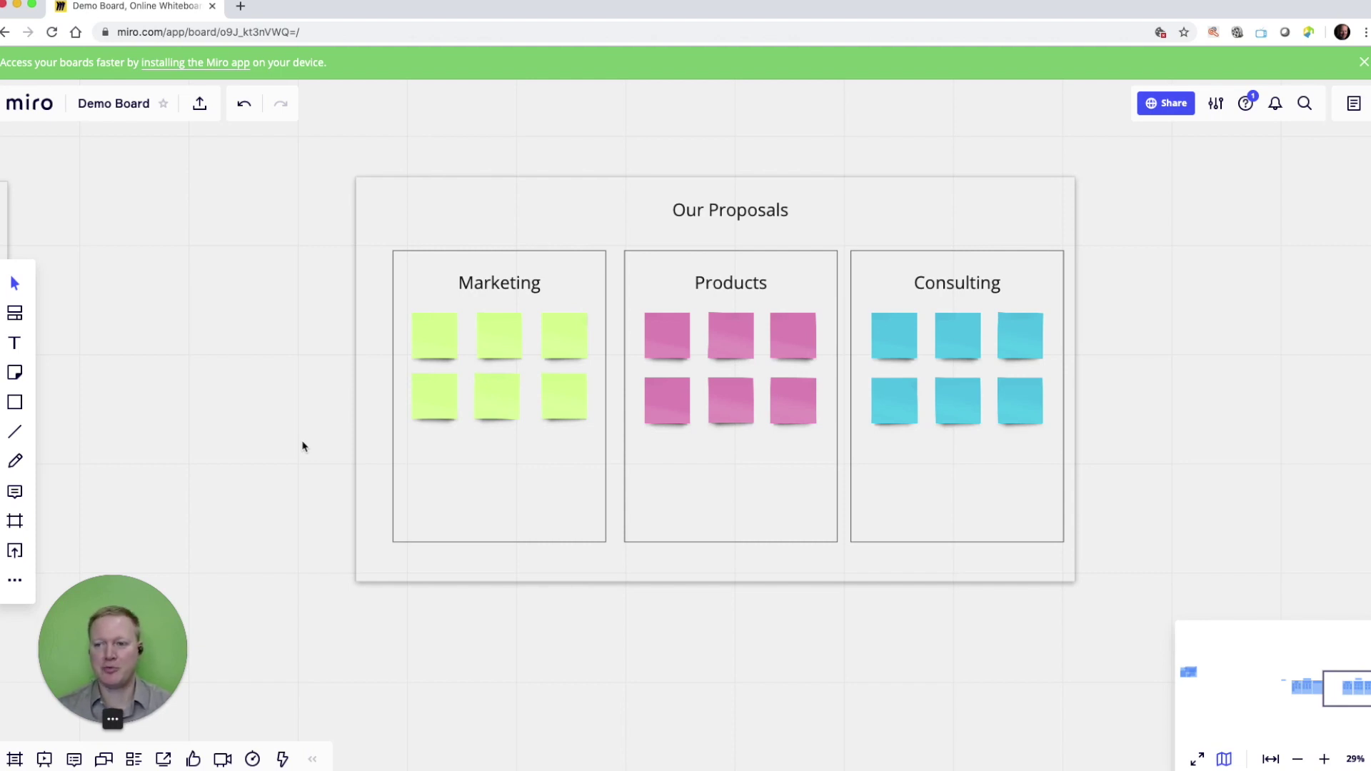
Step: Move to empty canvas and browse the template library down to the Brainwriting card
scroll(302, 447, "down", 15)
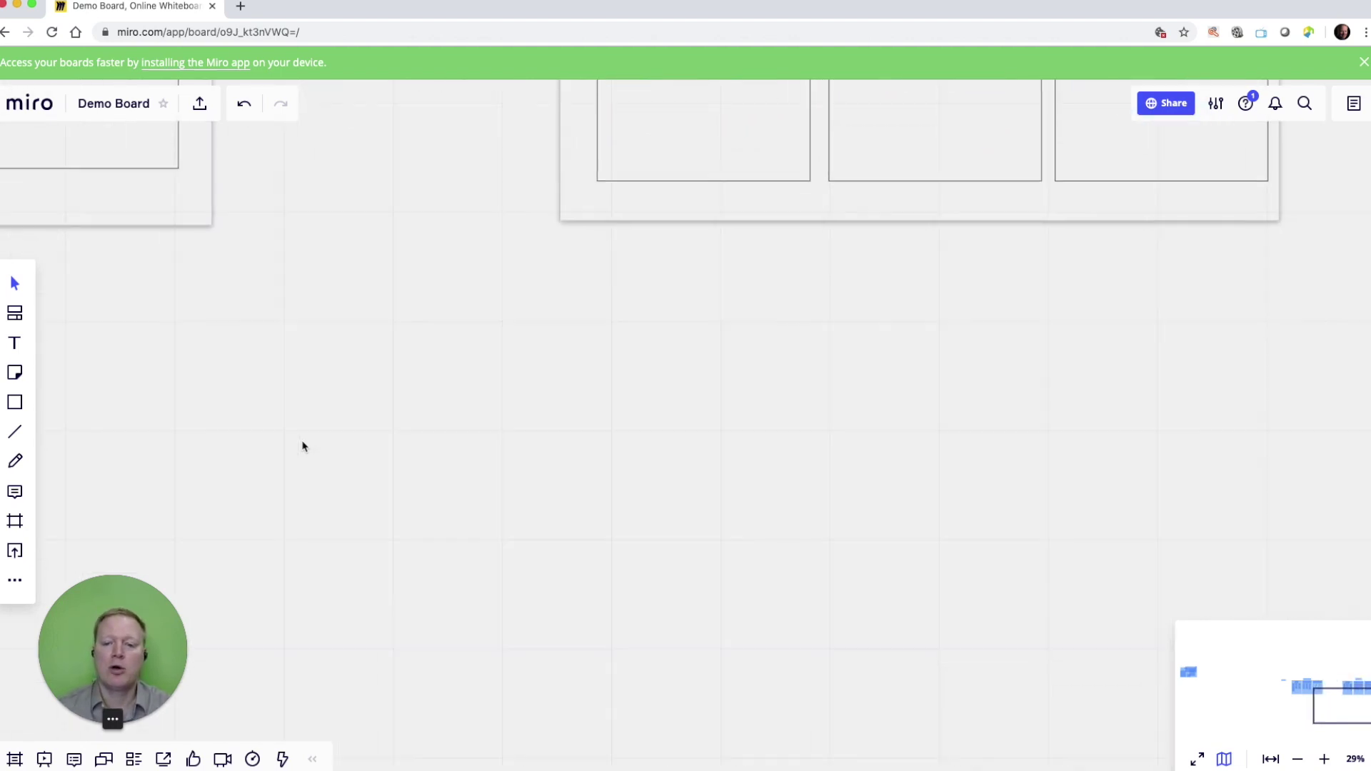
scroll(302, 447, "left", 5)
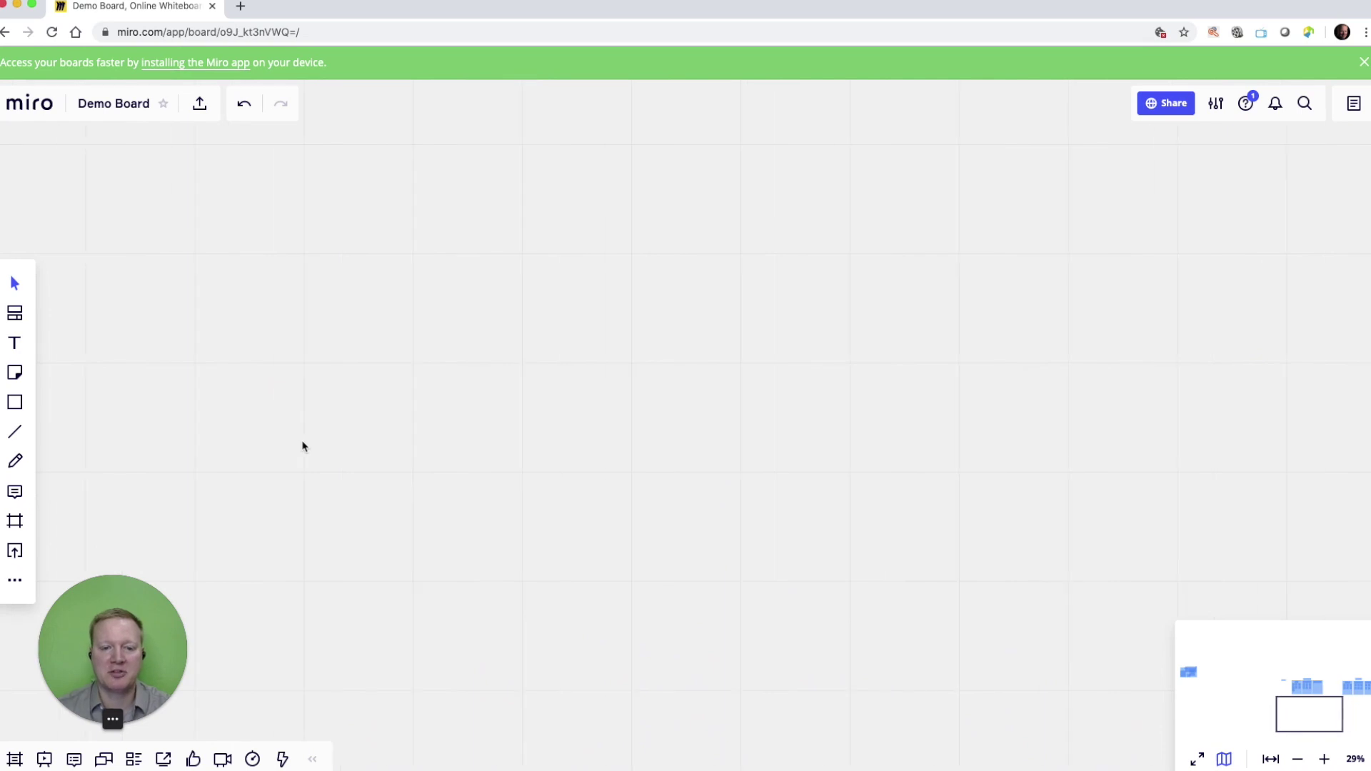
left_click(14, 314)
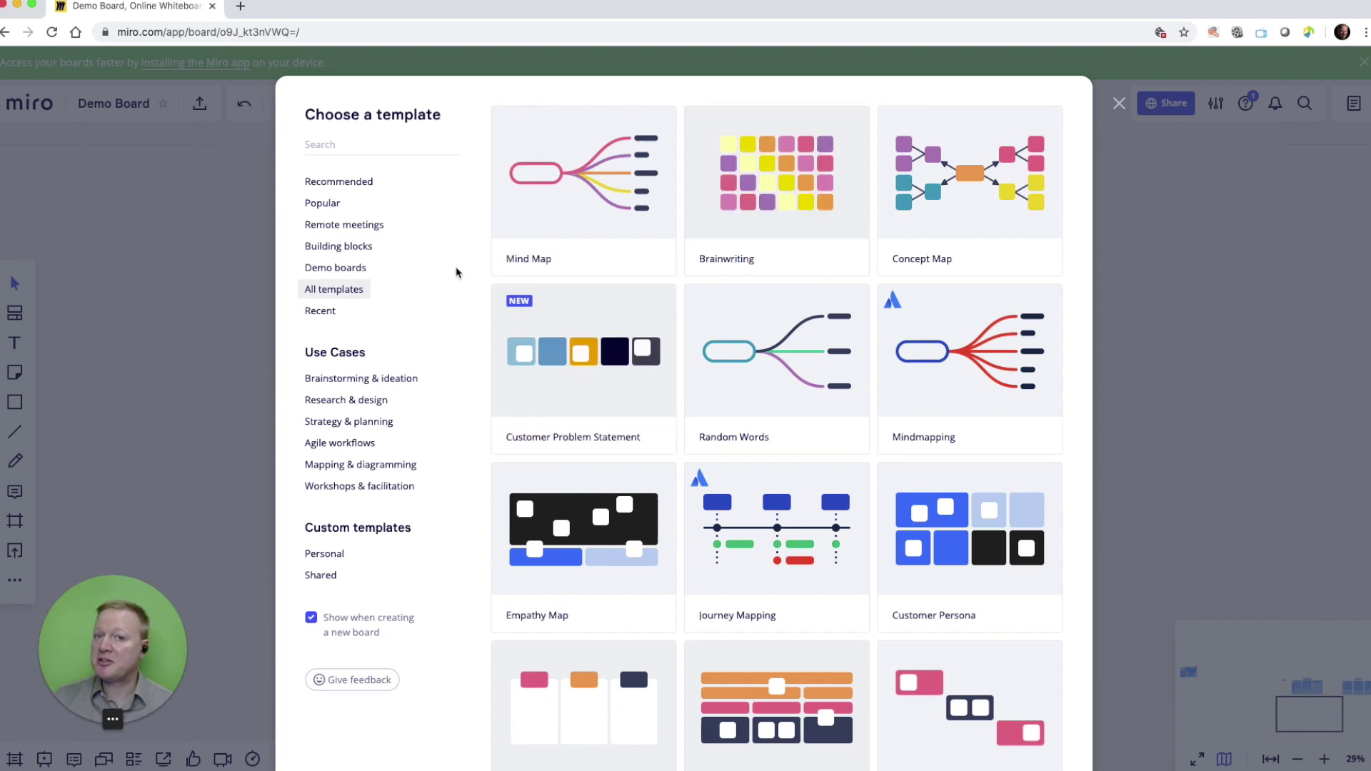
scroll(457, 272, "down", 10)
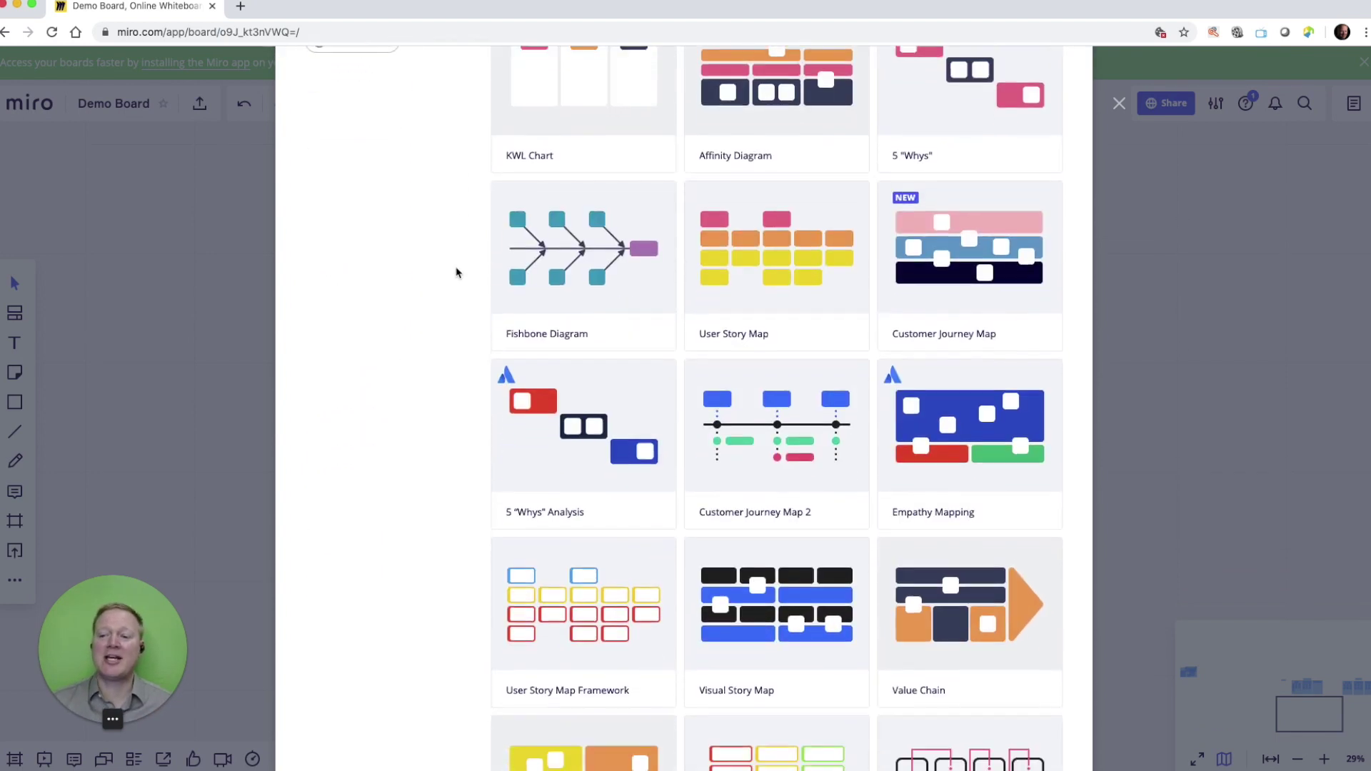
scroll(457, 272, "down", 10)
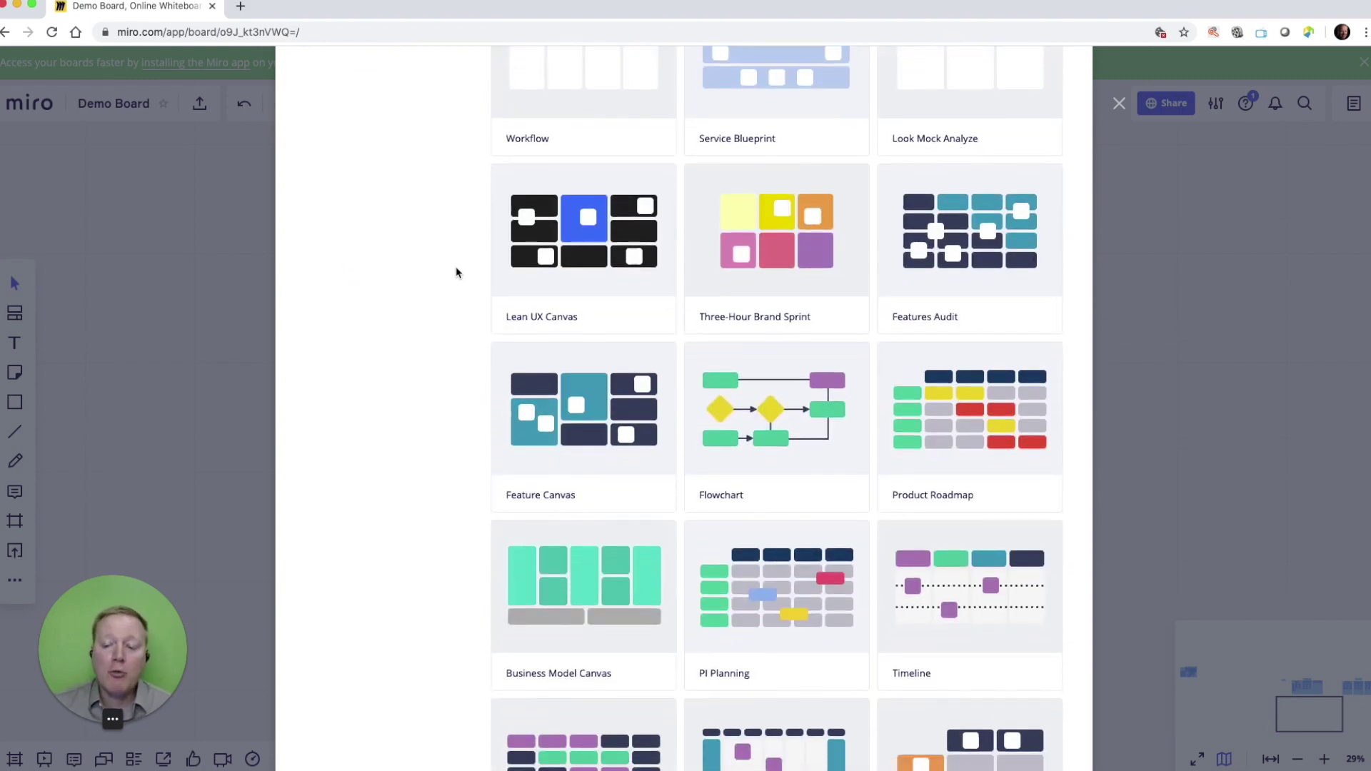
scroll(457, 272, "down", 10)
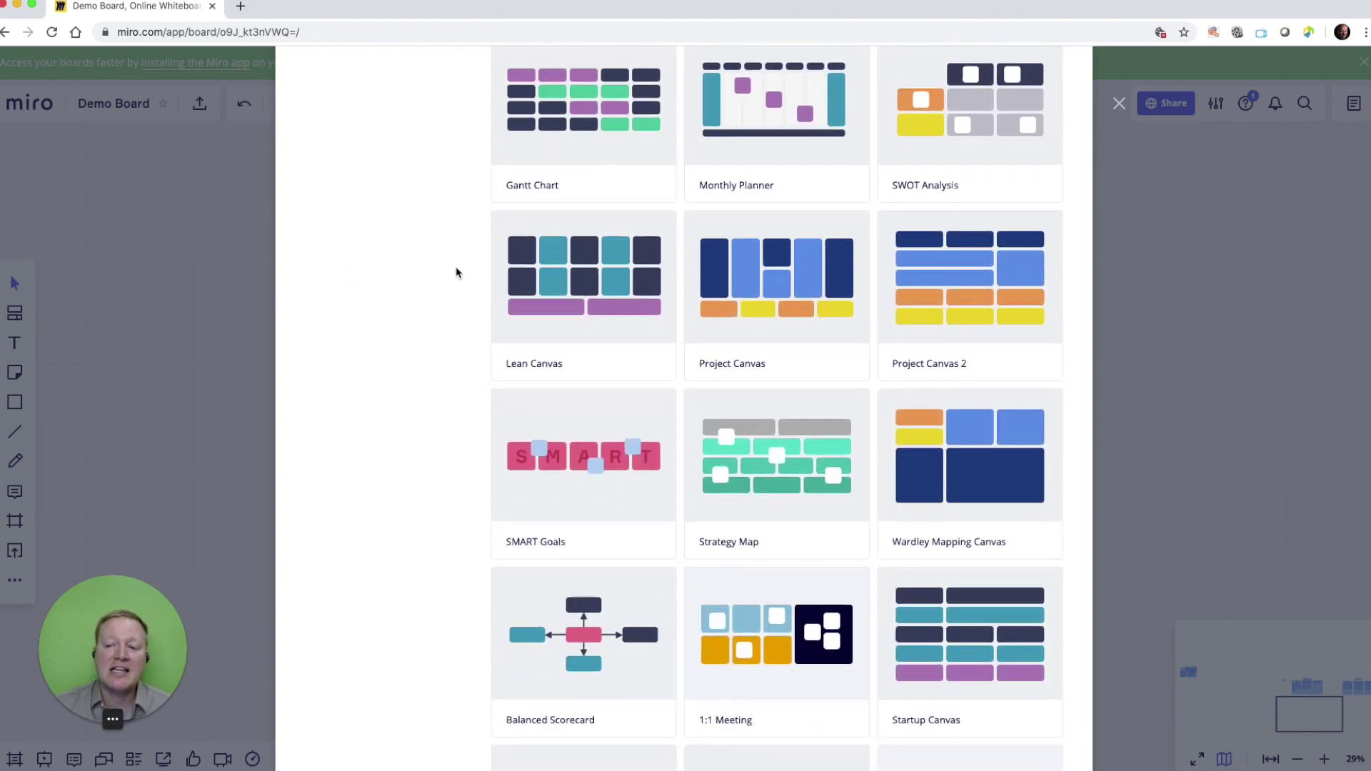
scroll(458, 272, "down", 5)
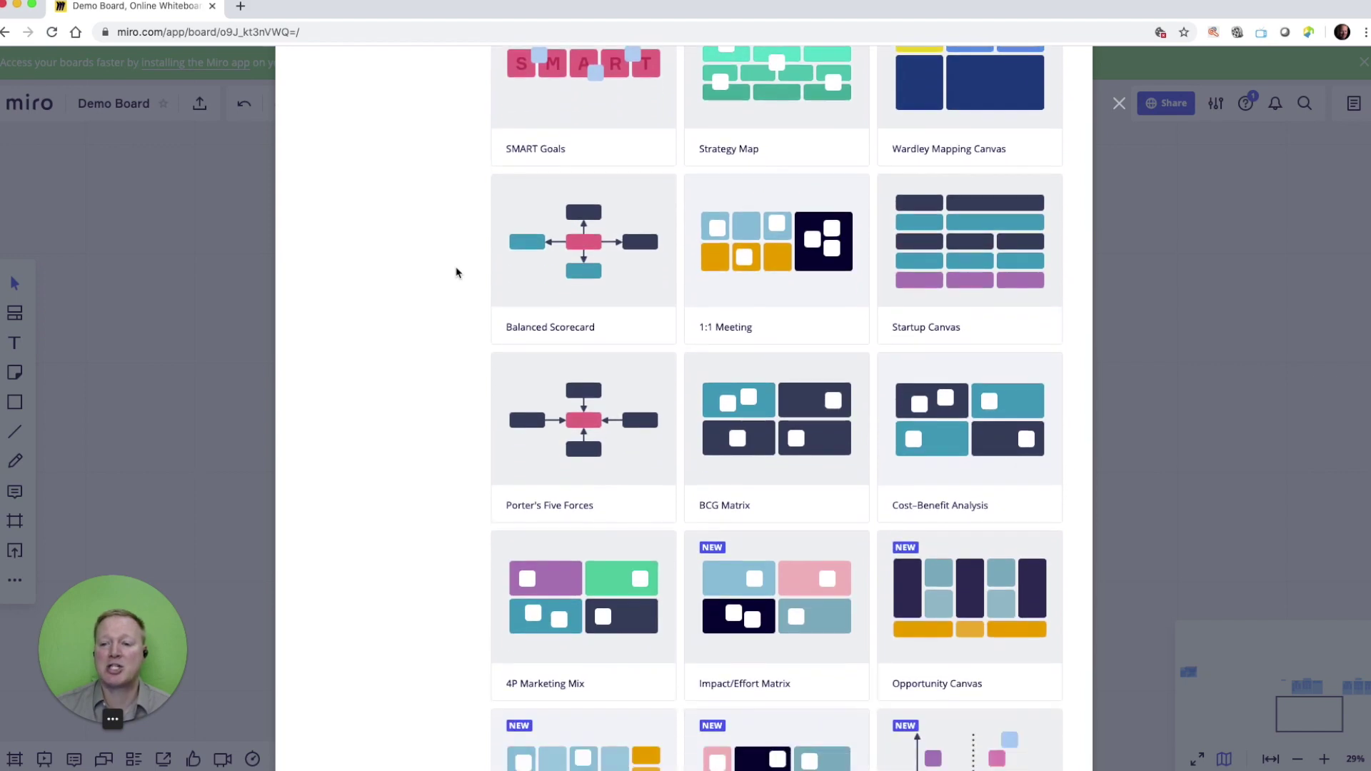
scroll(457, 272, "up", 3)
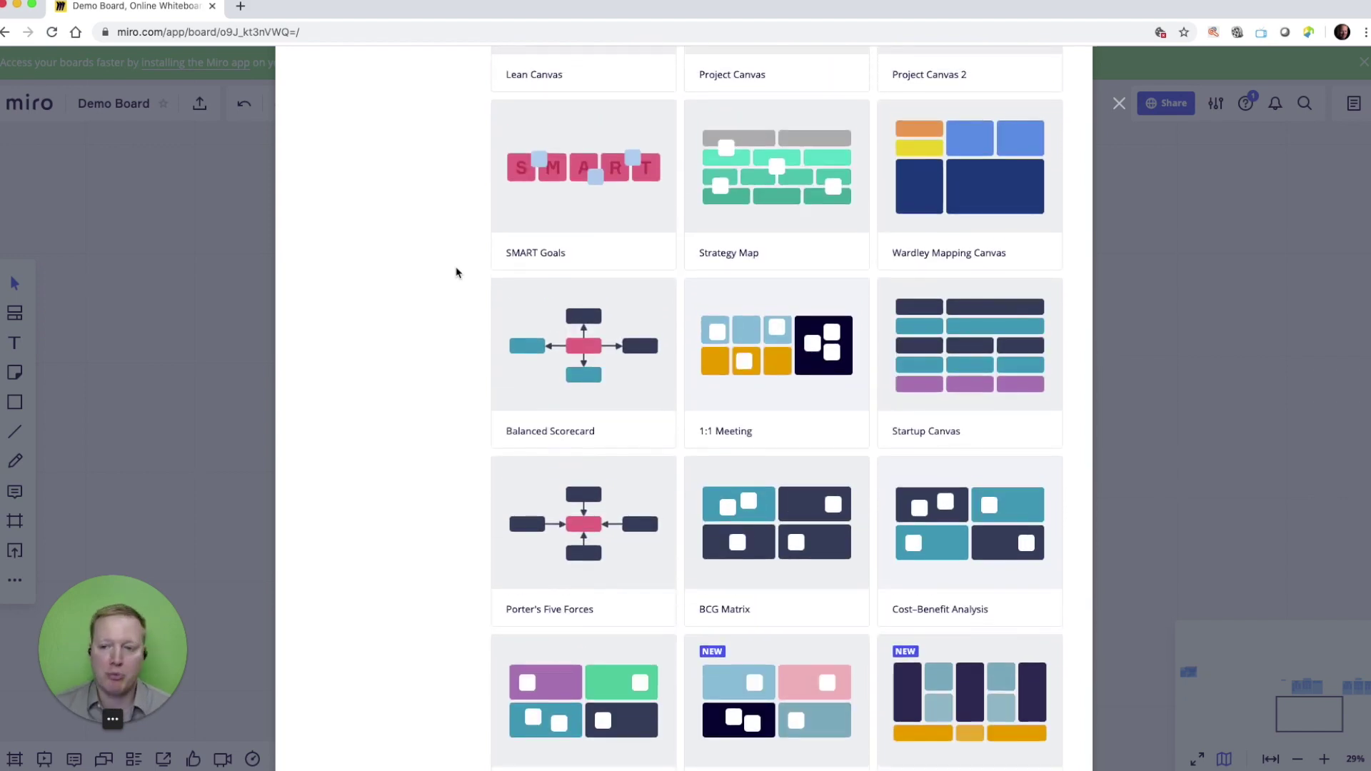
scroll(457, 273, "up", 20)
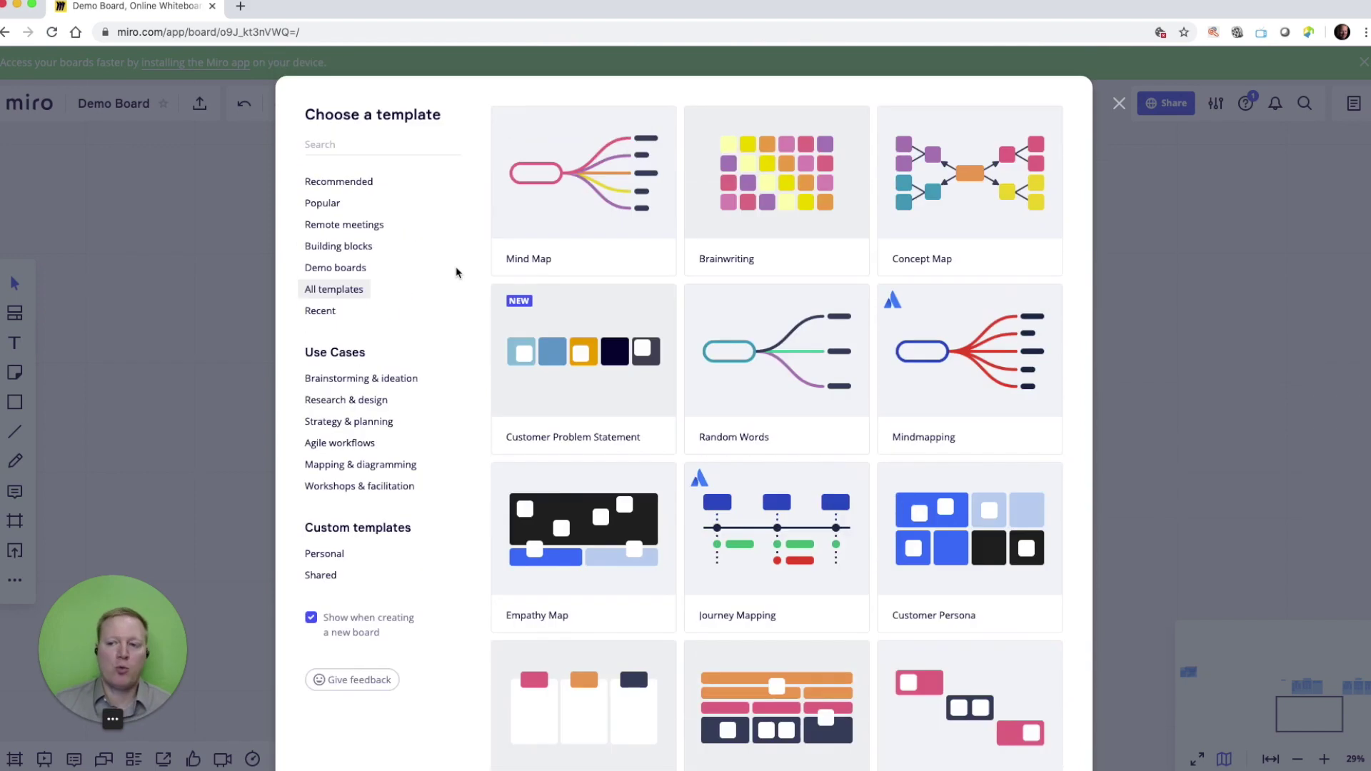
mouse_move(762, 172)
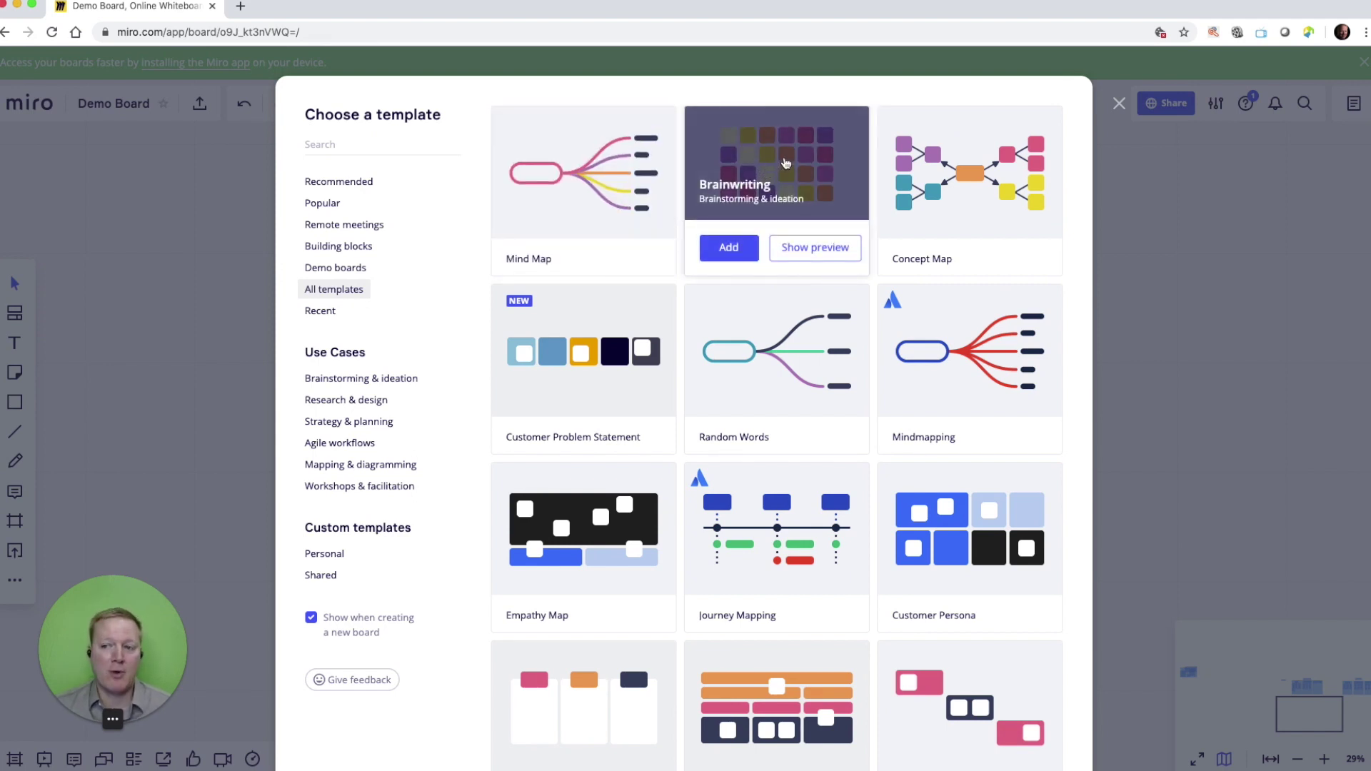
Step: Add the Brainwriting template and shift its sticky-note grid further left
left_click(743, 244)
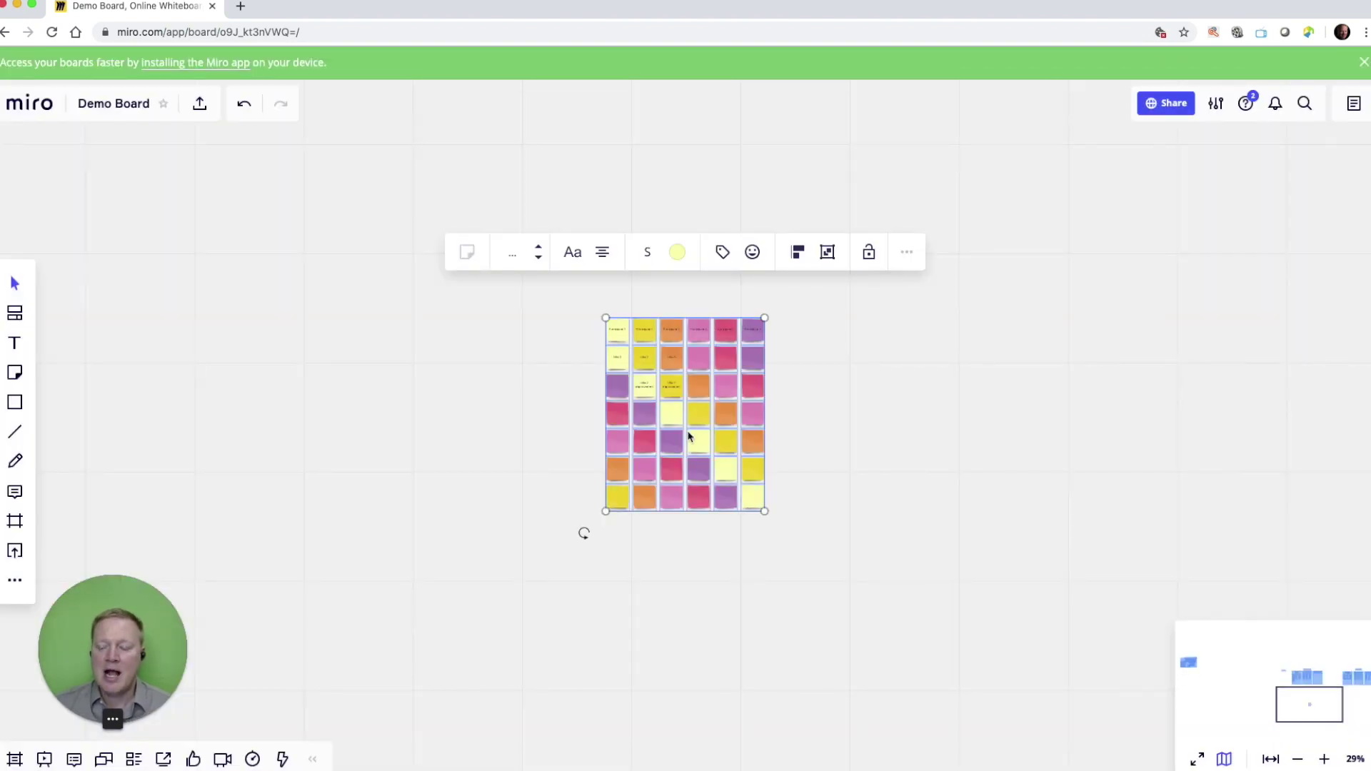
scroll(688, 436, "up", 5)
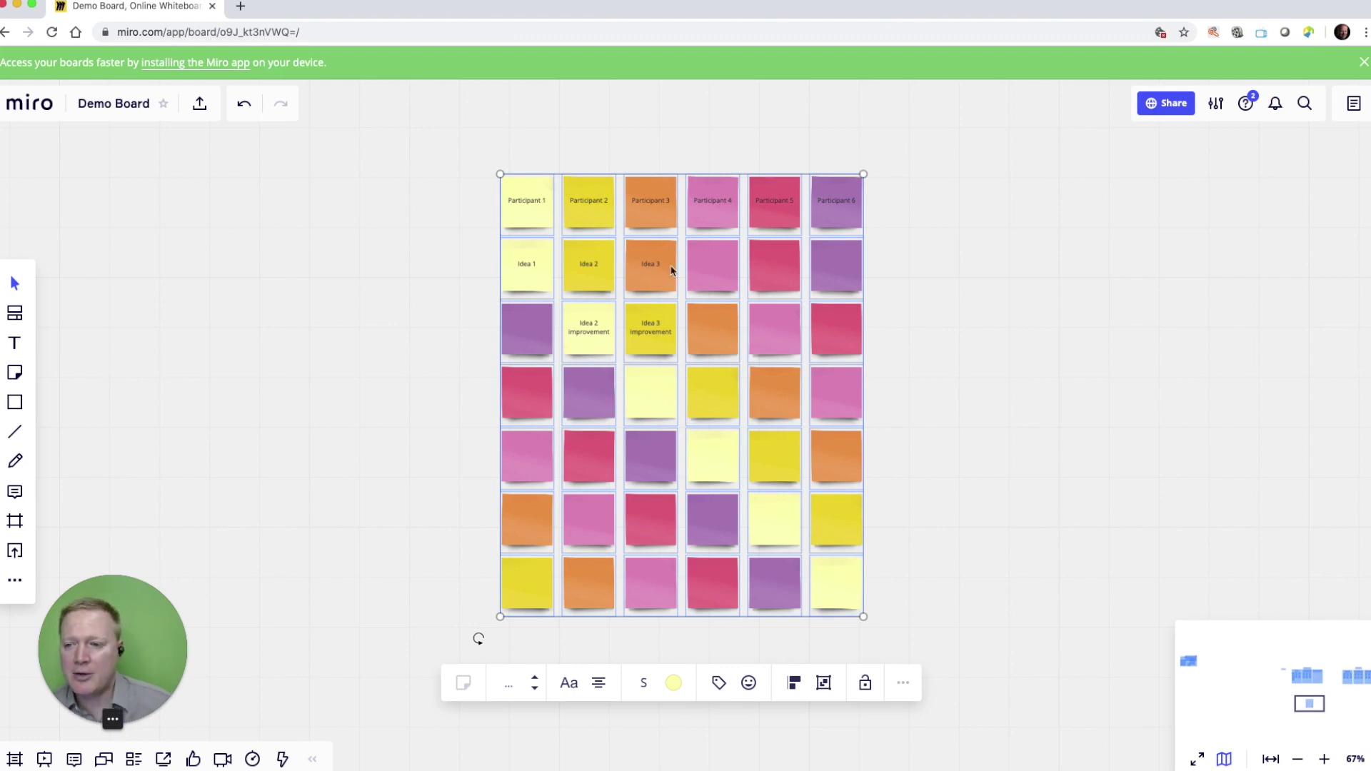
scroll(542, 214, "up", 2)
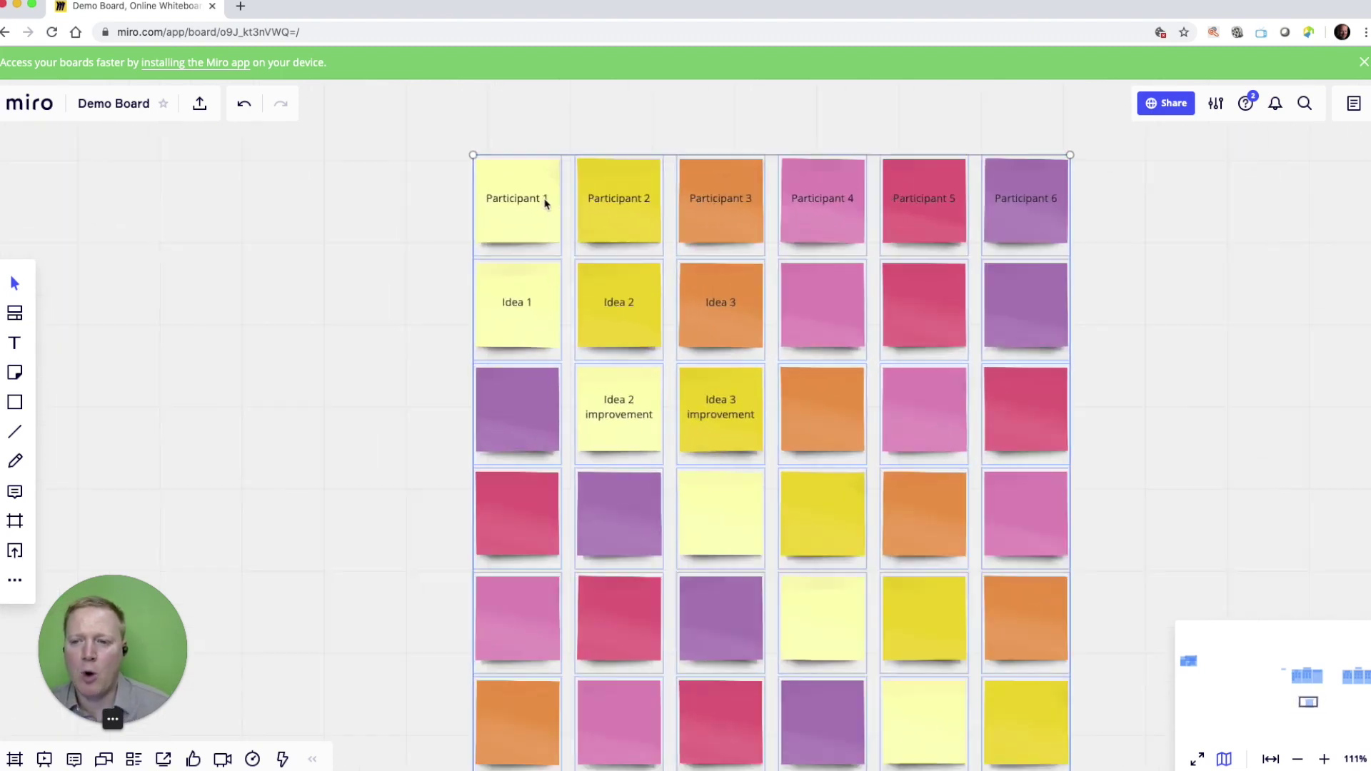
scroll(544, 203, "up", 2)
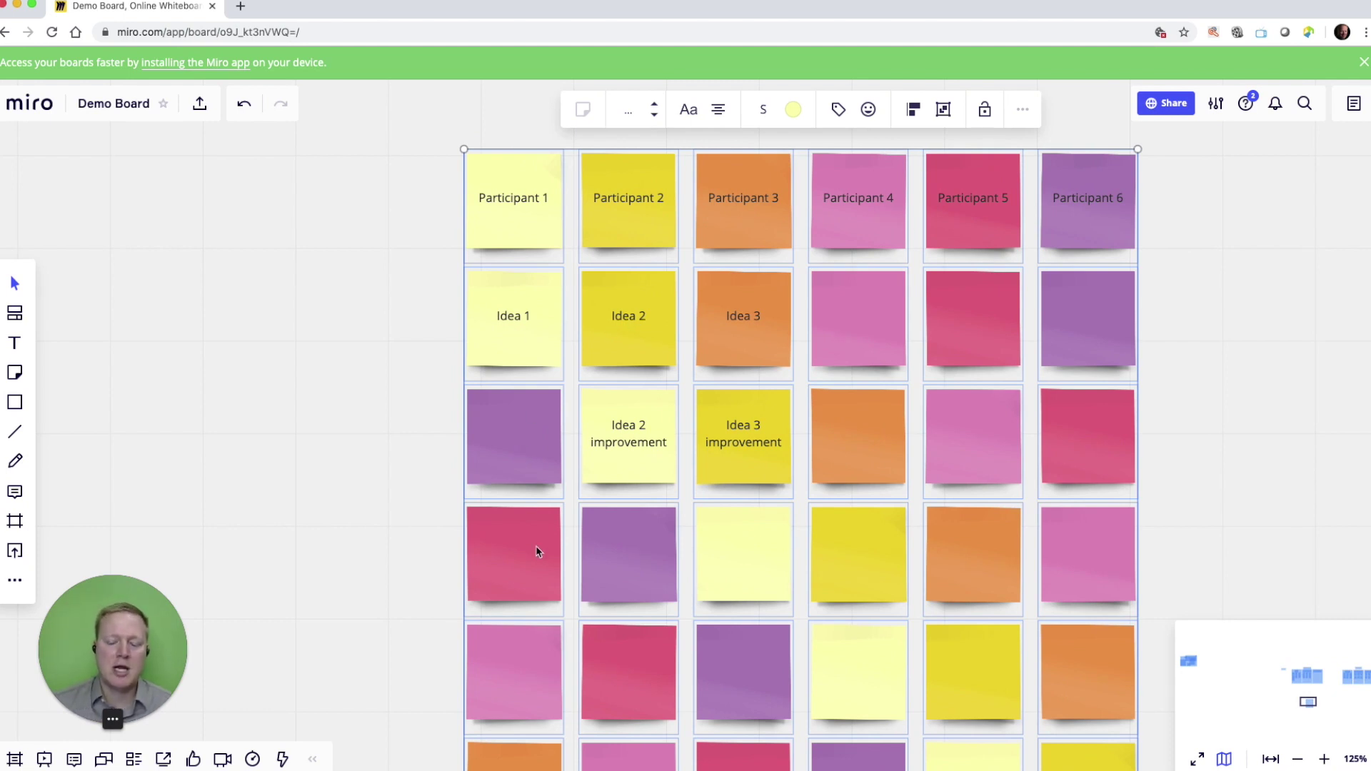
left_click_drag(536, 546, 405, 535)
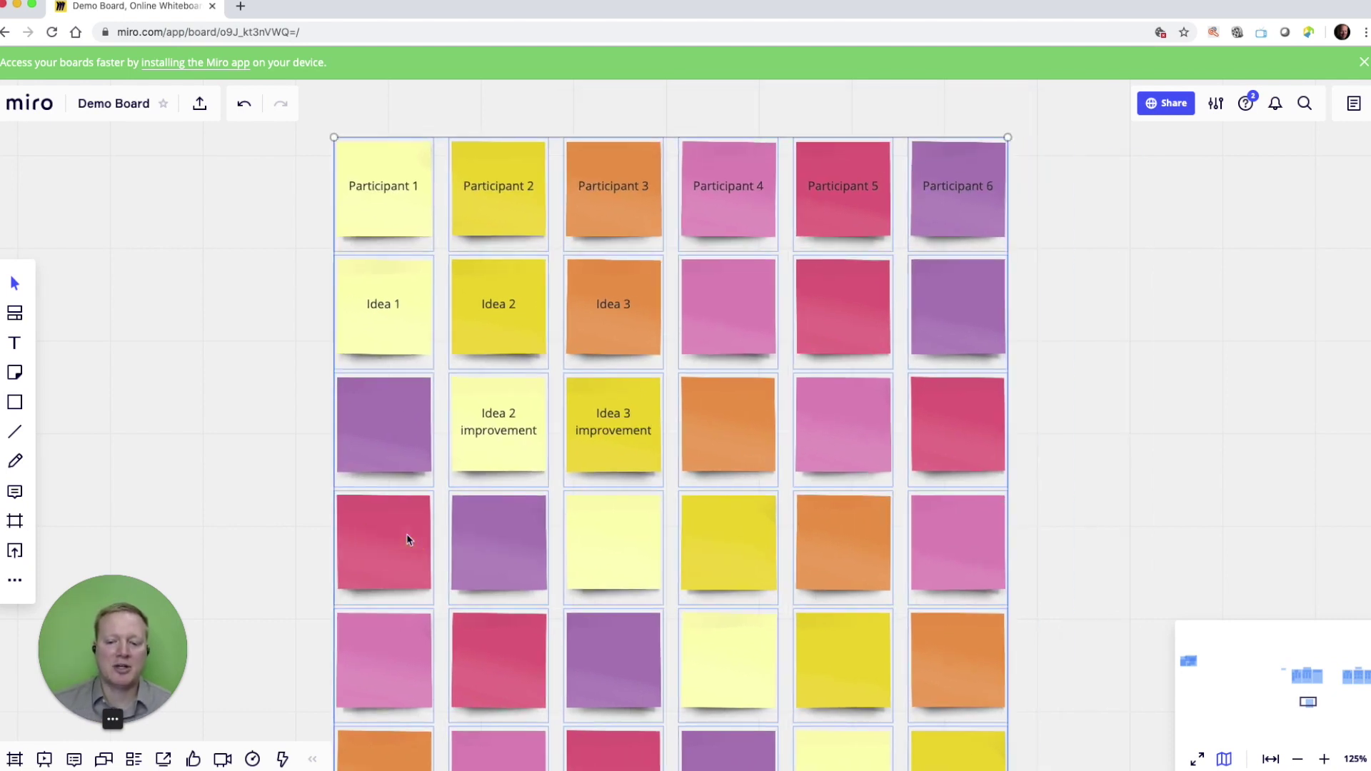
left_click(293, 529)
mouse_move(397, 532)
left_mouse_down()
mouse_move(264, 526)
mouse_move(398, 569)
mouse_move(390, 554)
mouse_move(258, 544)
mouse_move(399, 549)
left_mouse_up()
left_click(398, 570)
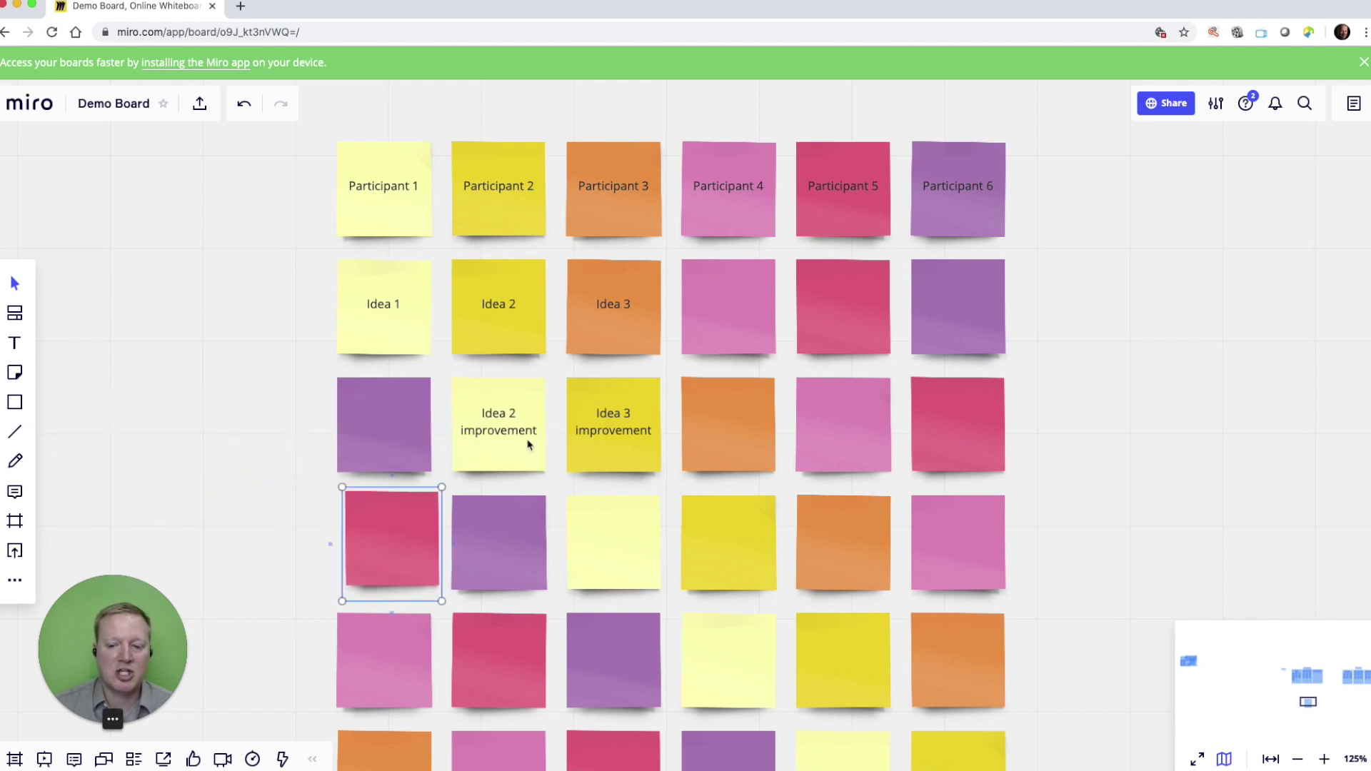
Step: Shorten the Idea 2 sticky note's text to just 2
left_click(500, 306)
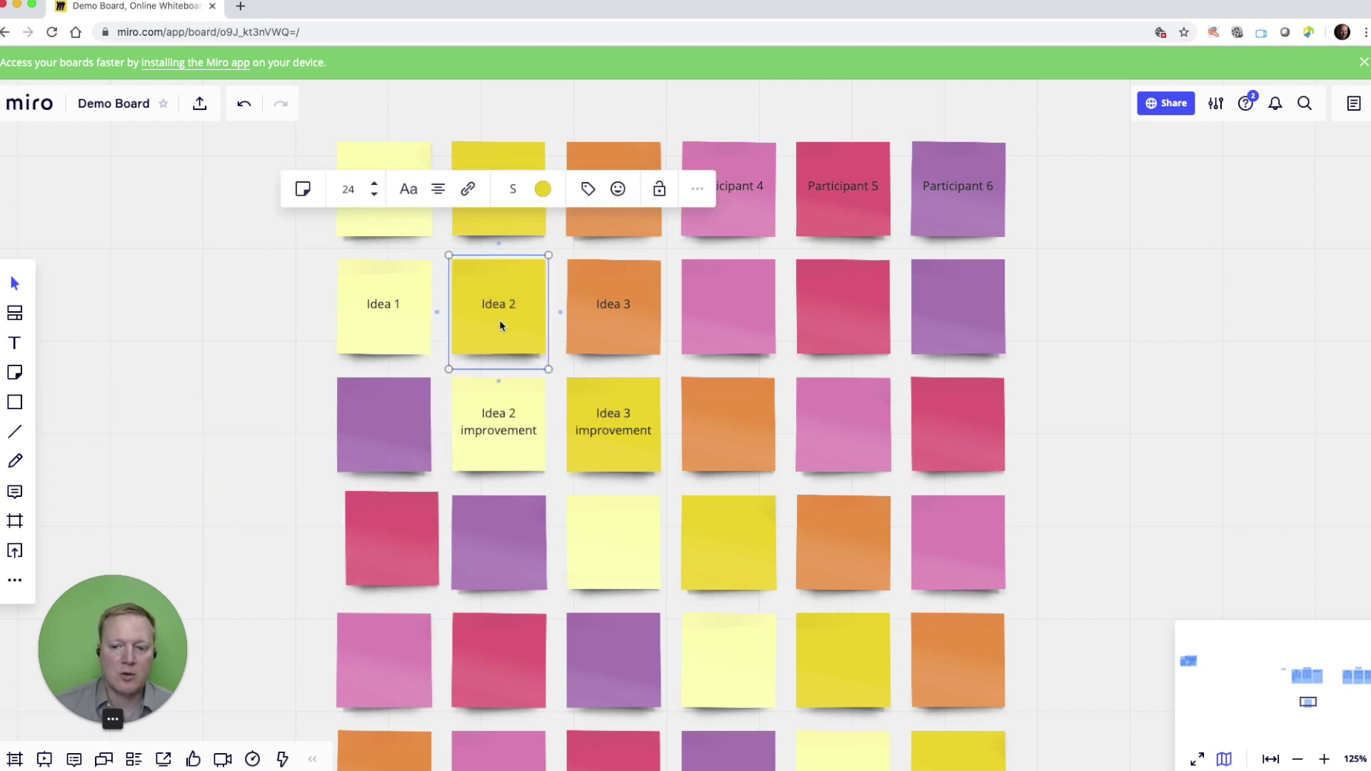
double_click(499, 312)
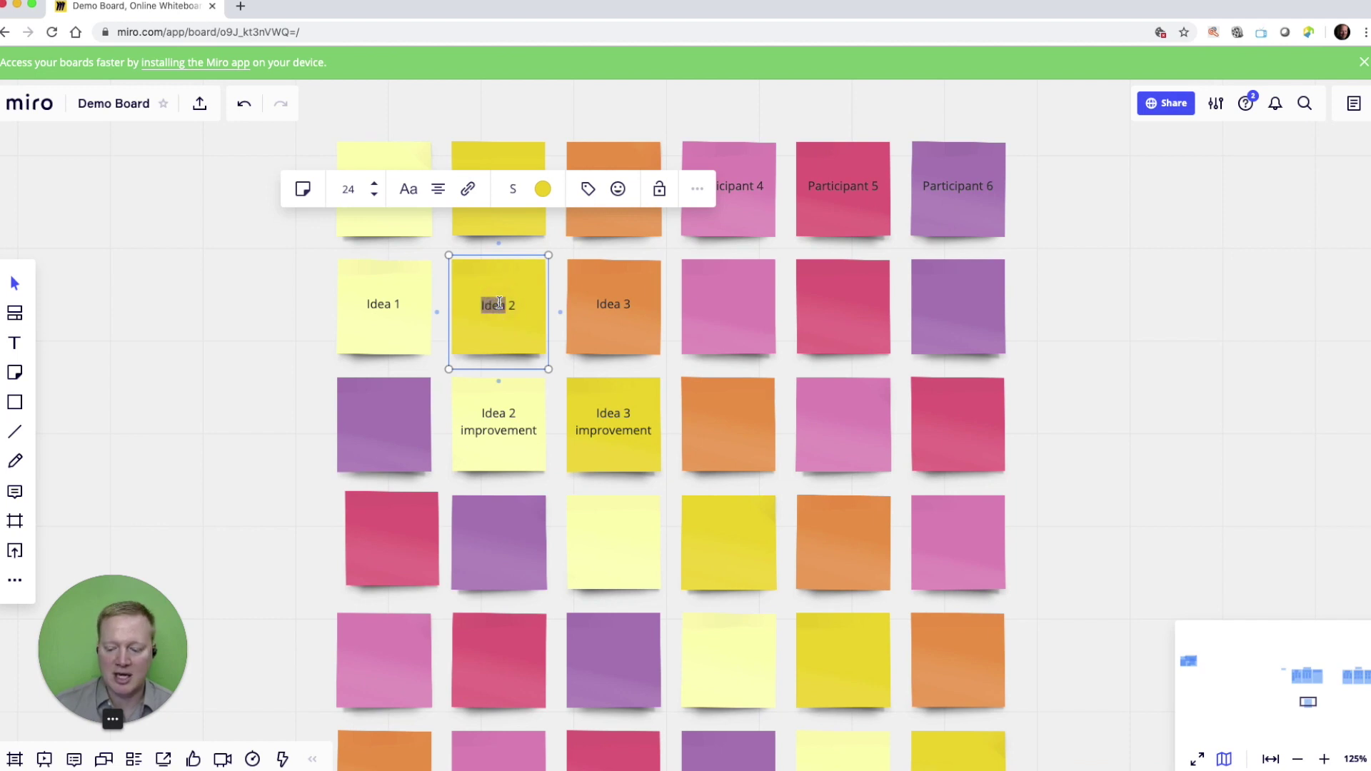
key("BackSpace")
left_click(259, 399)
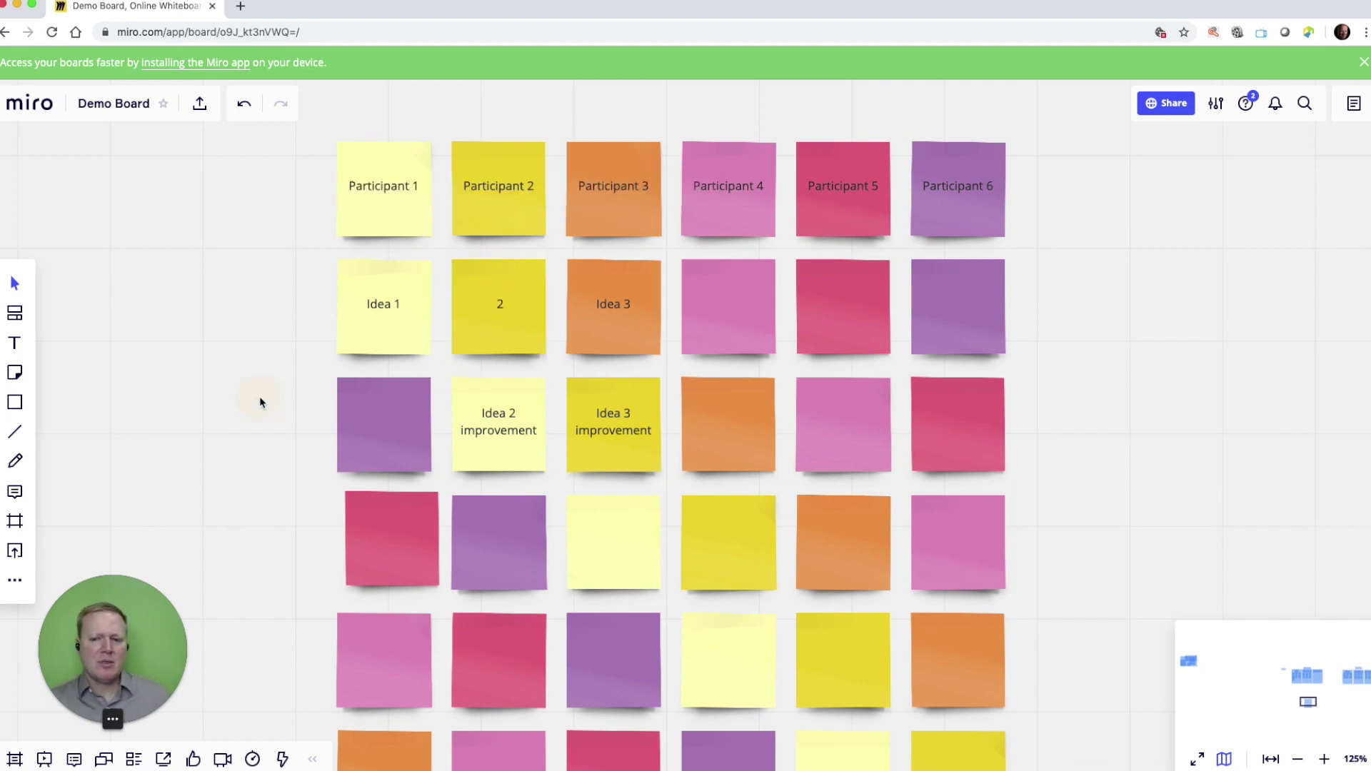
Step: Delete the grid's bottom rows of sticky notes, including the leftover purple note
scroll(259, 402, "down", 1)
scroll(259, 402, "up", 3)
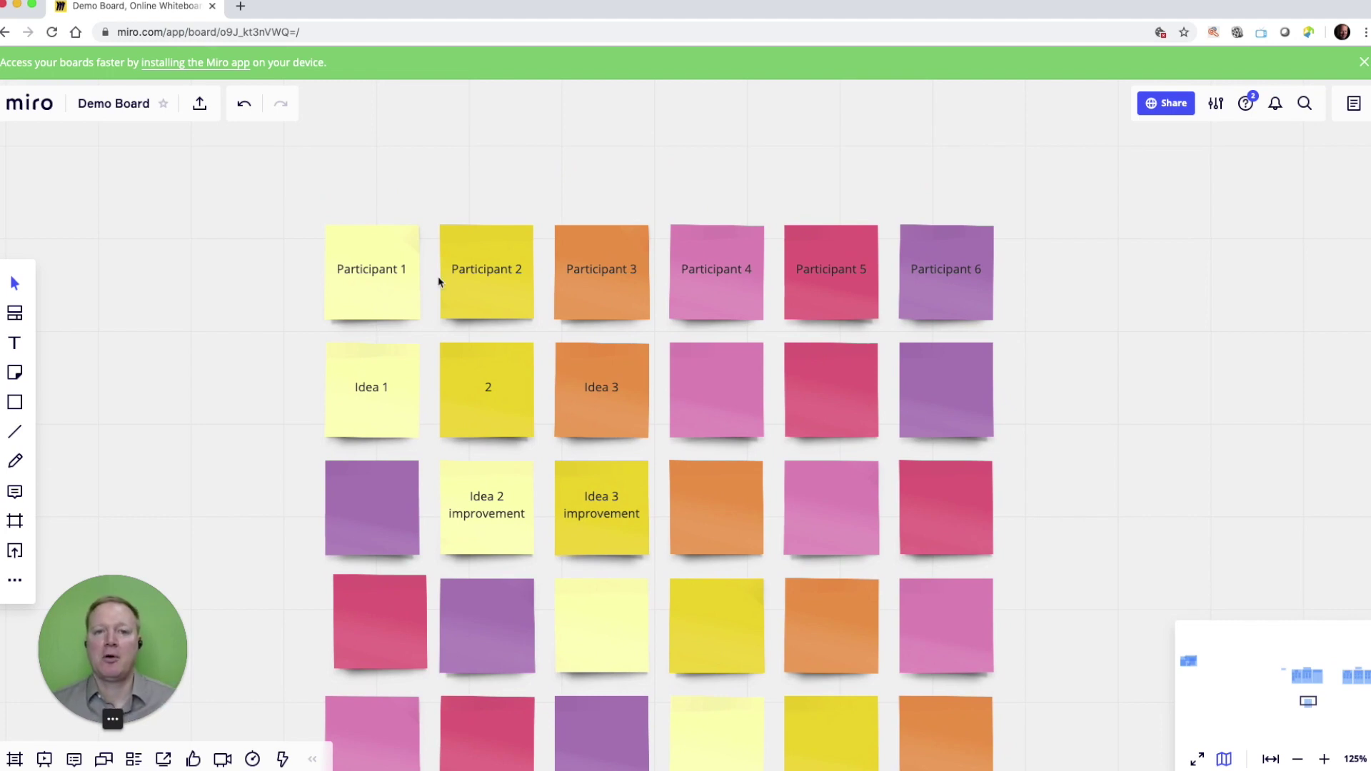
scroll(644, 325, "down", 8)
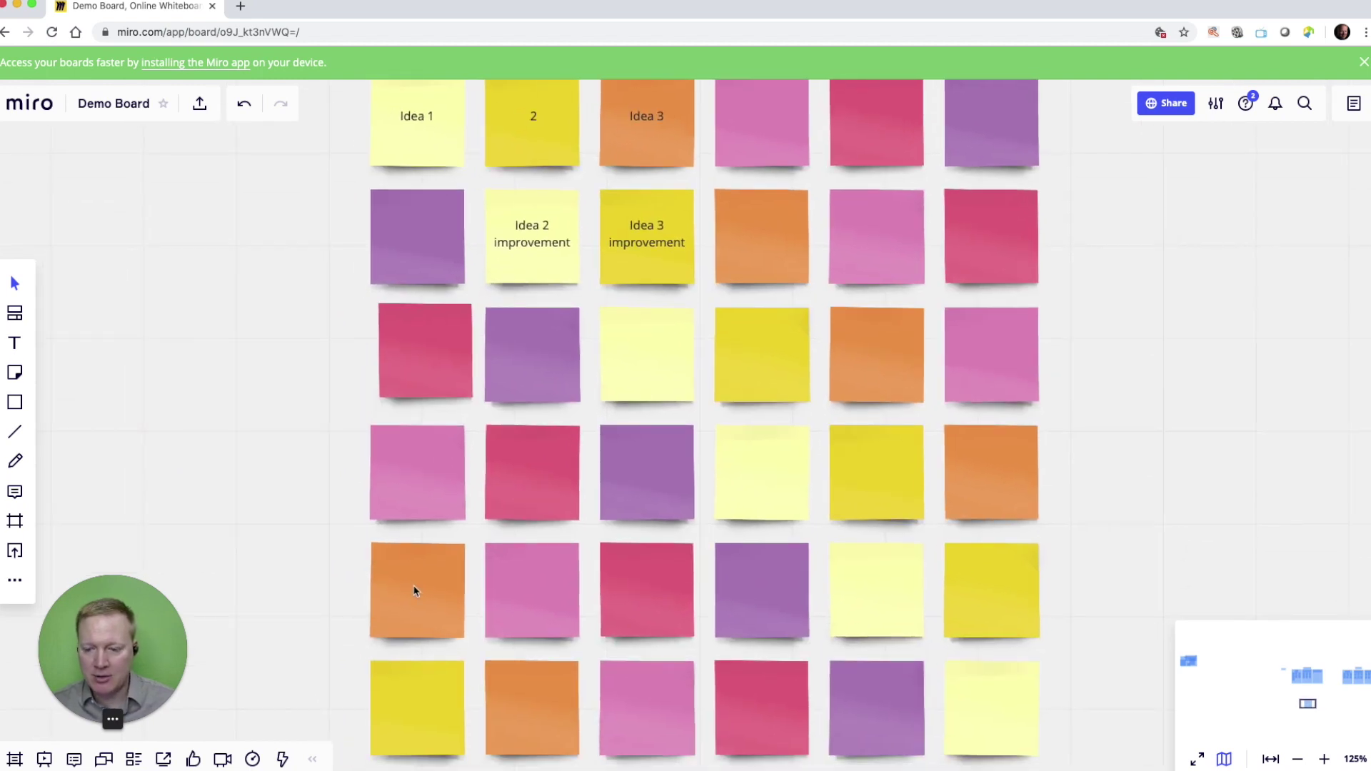
left_click_drag(415, 591, 967, 613)
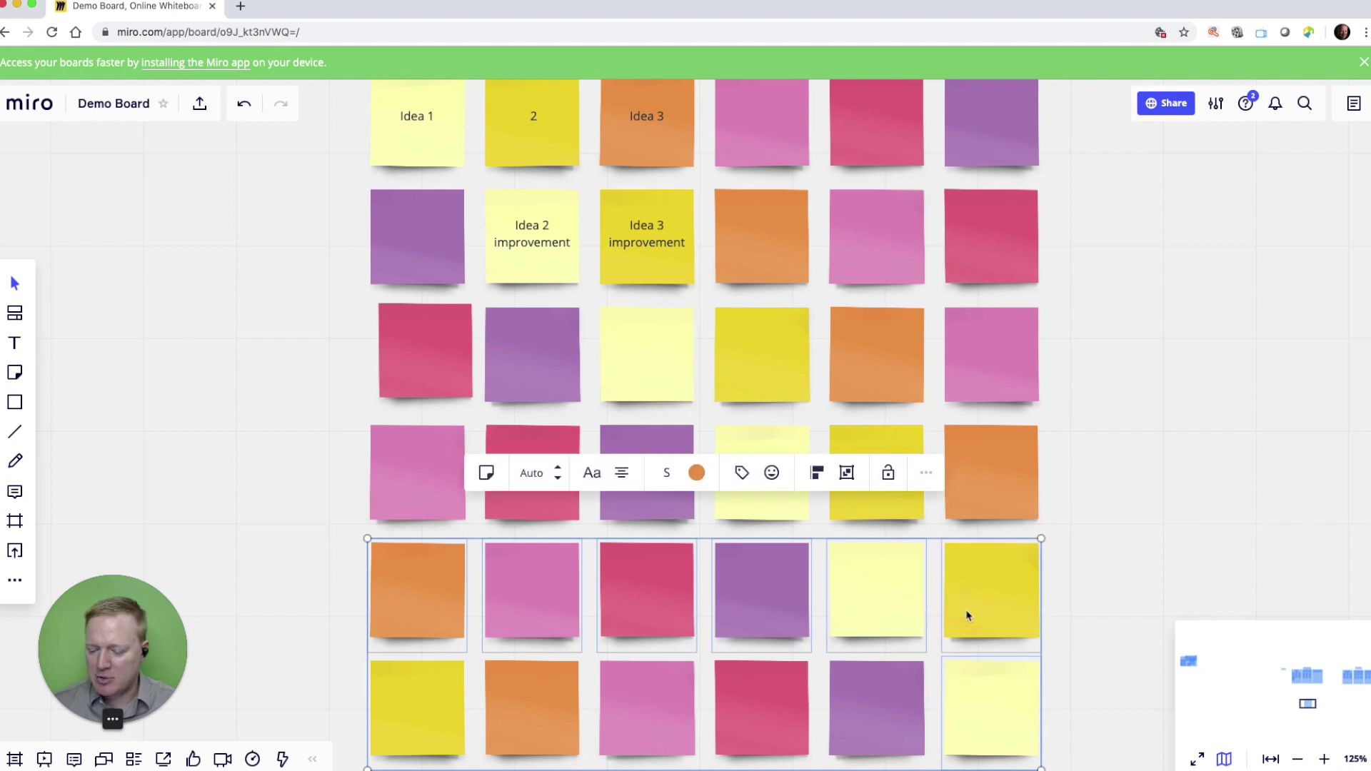
key("Delete")
left_click(894, 707)
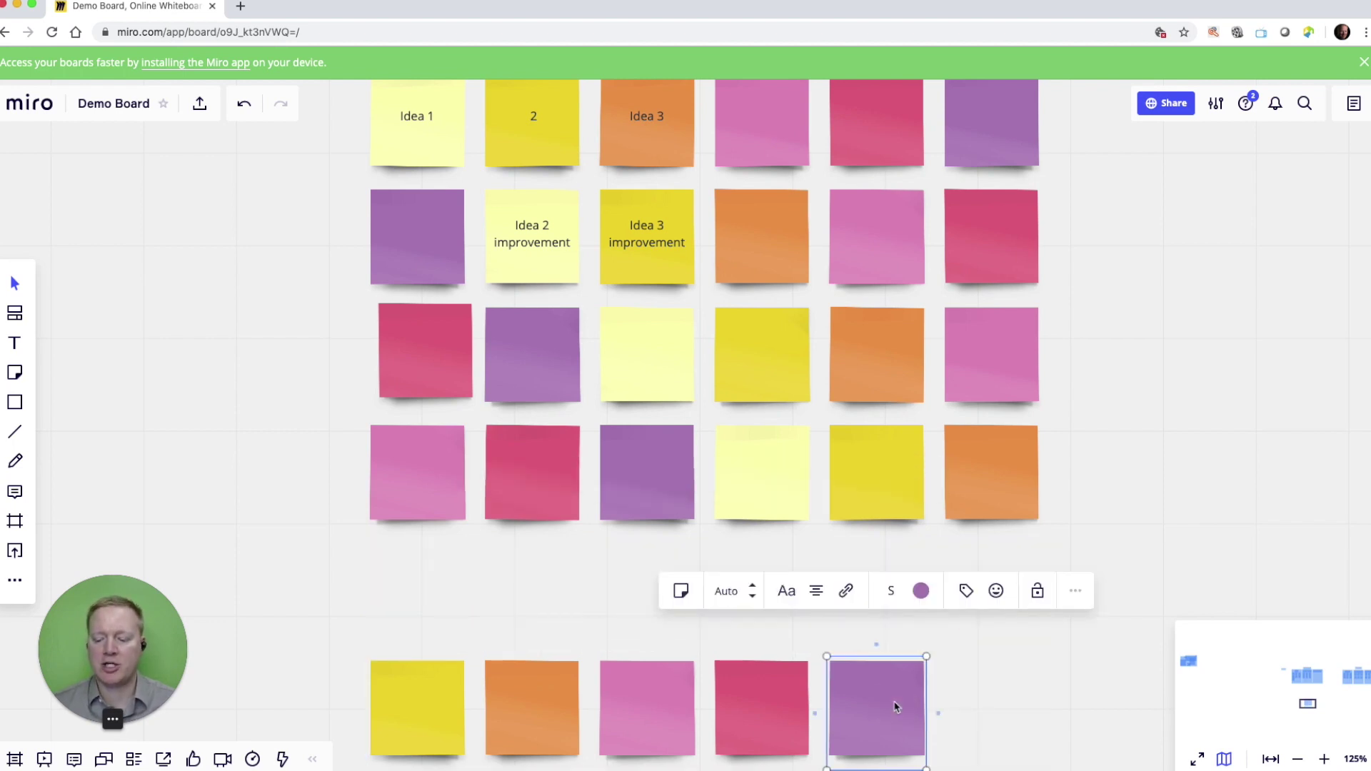
key("Delete")
scroll(895, 707, "up", 3)
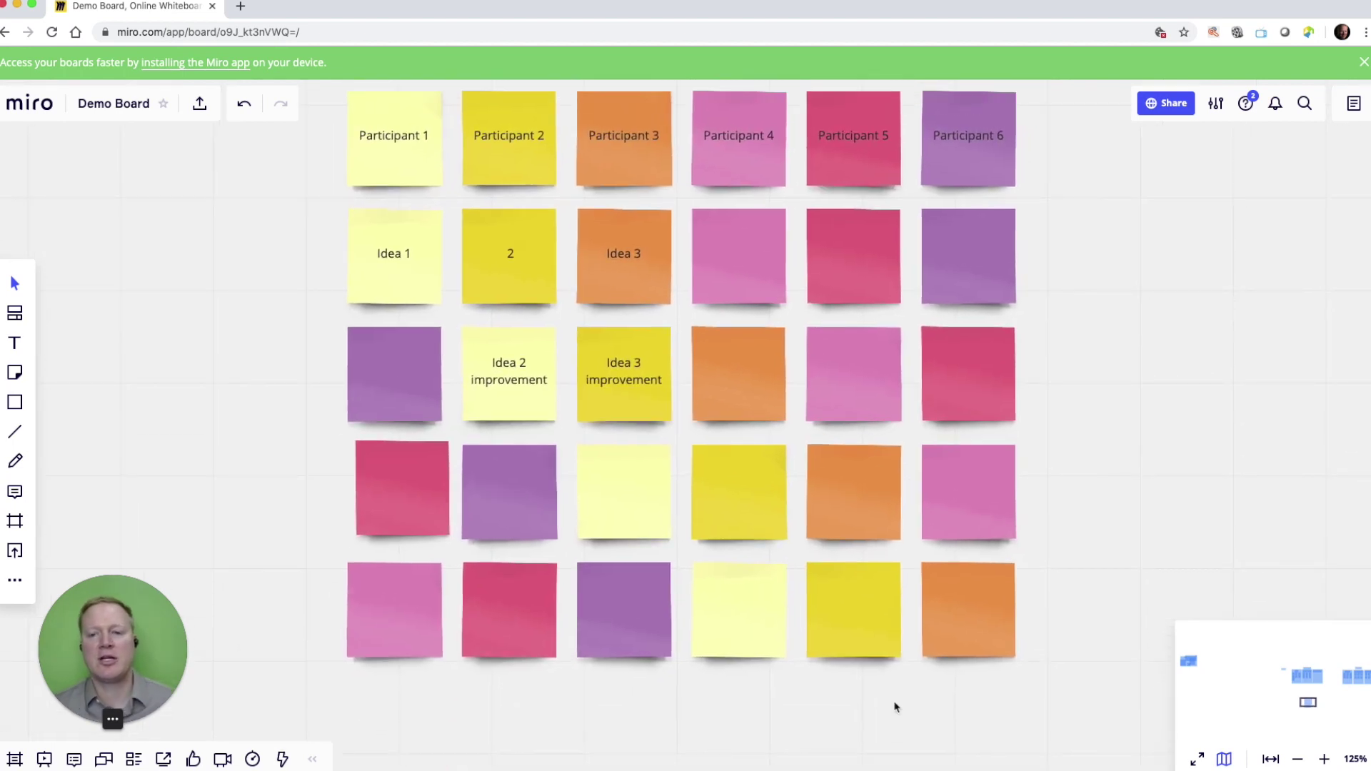
scroll(895, 707, "right", 15)
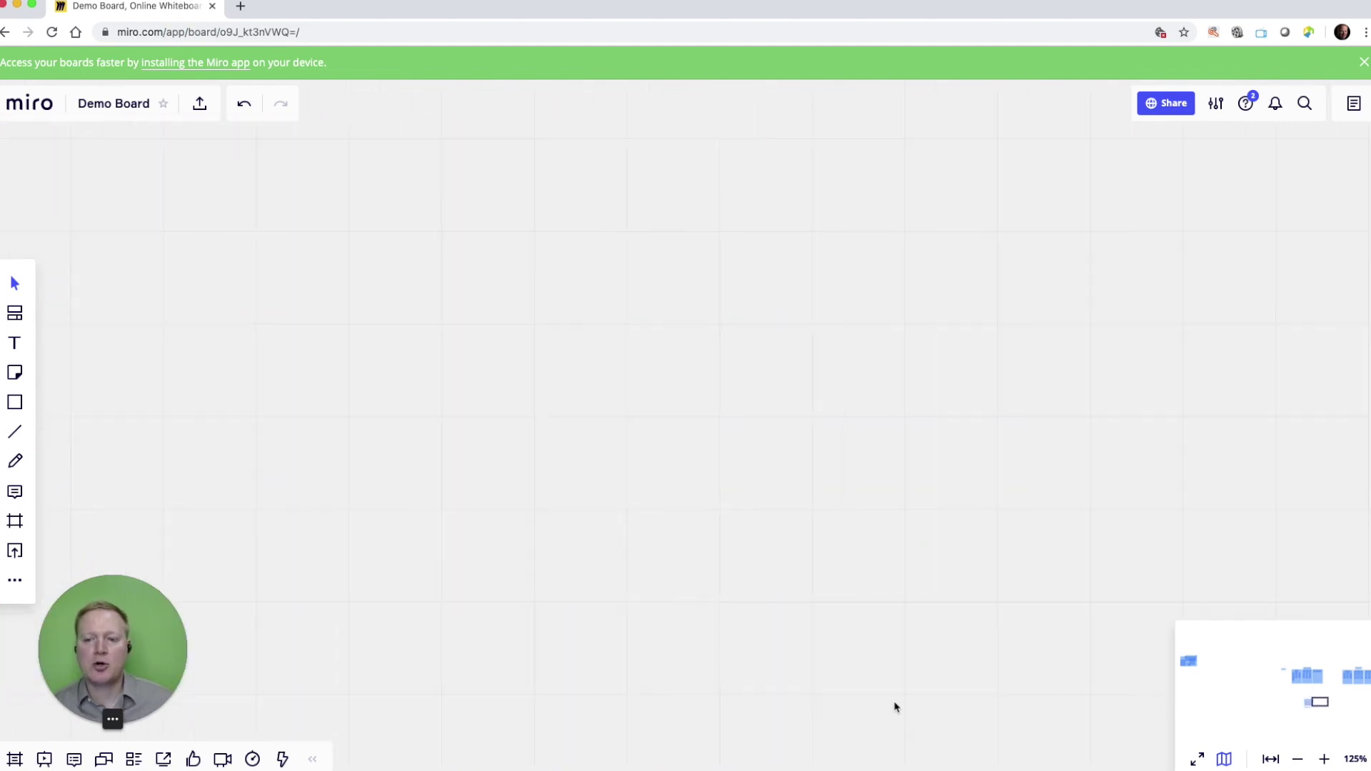
Step: Add the Mind Map template and rename its central node to 'Large topic: Food'
left_click(15, 313)
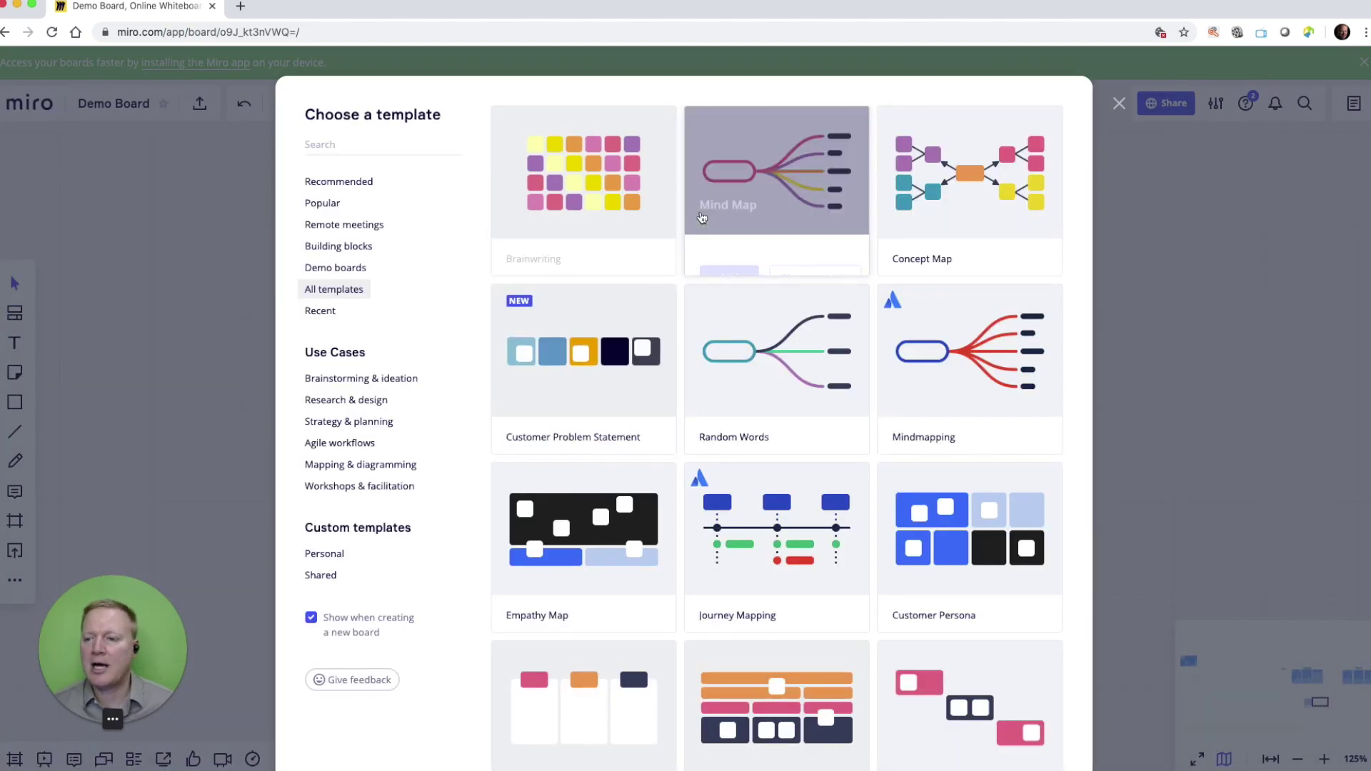
mouse_move(745, 230)
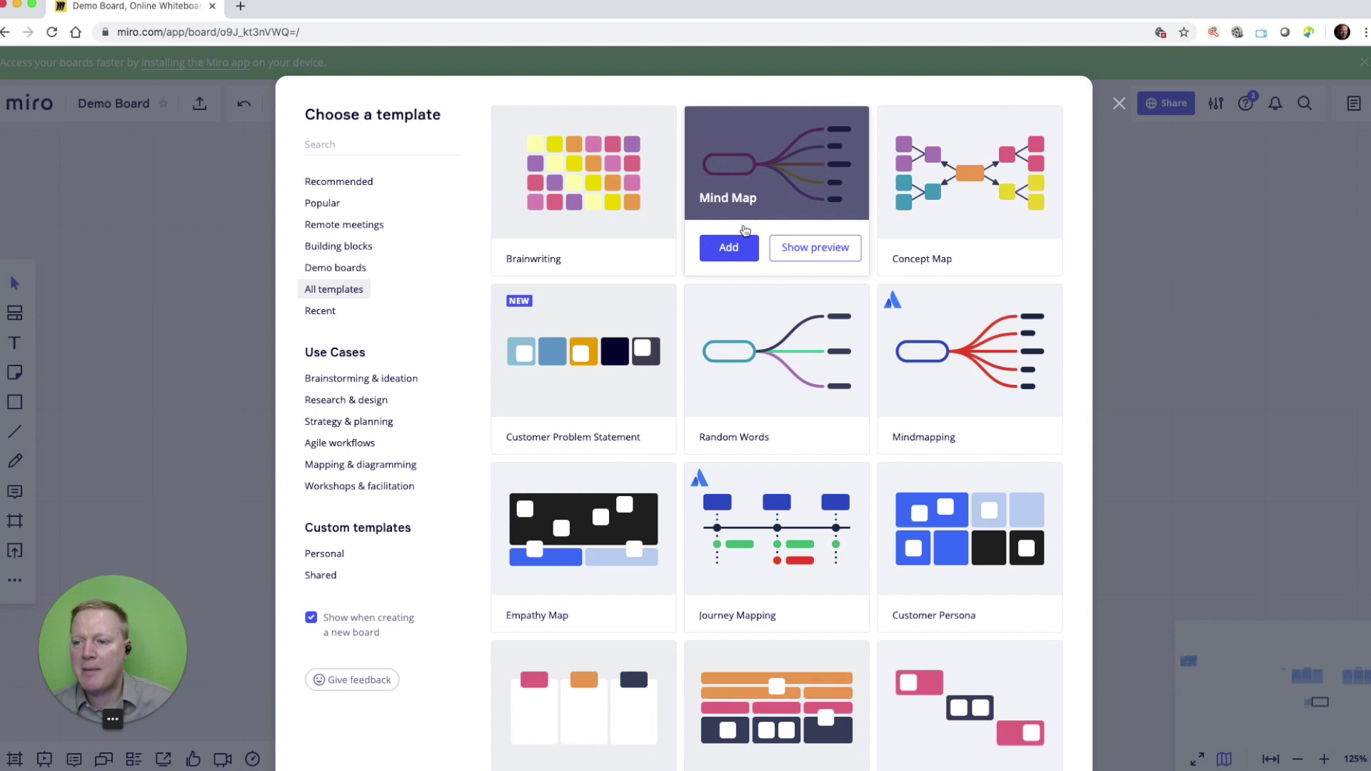
left_click(729, 247)
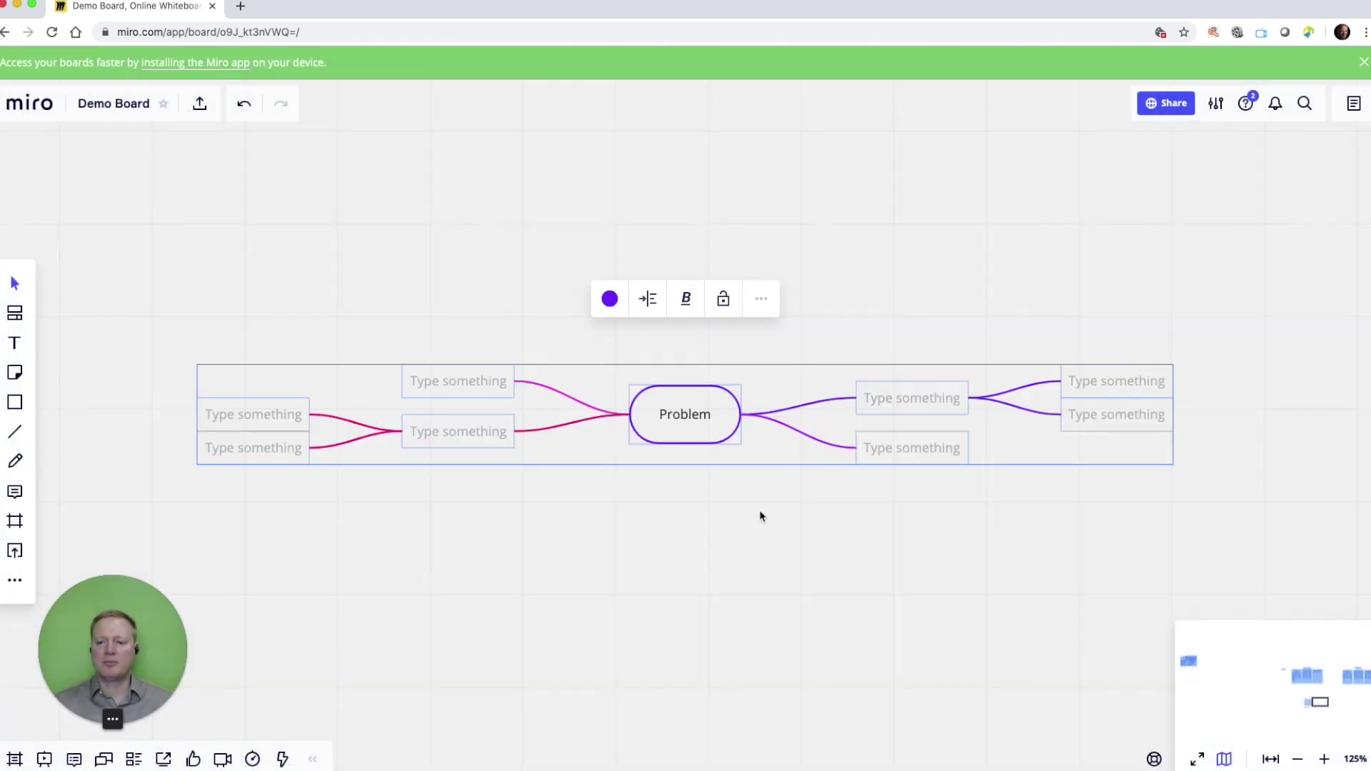
left_click(692, 425)
double_click(691, 421)
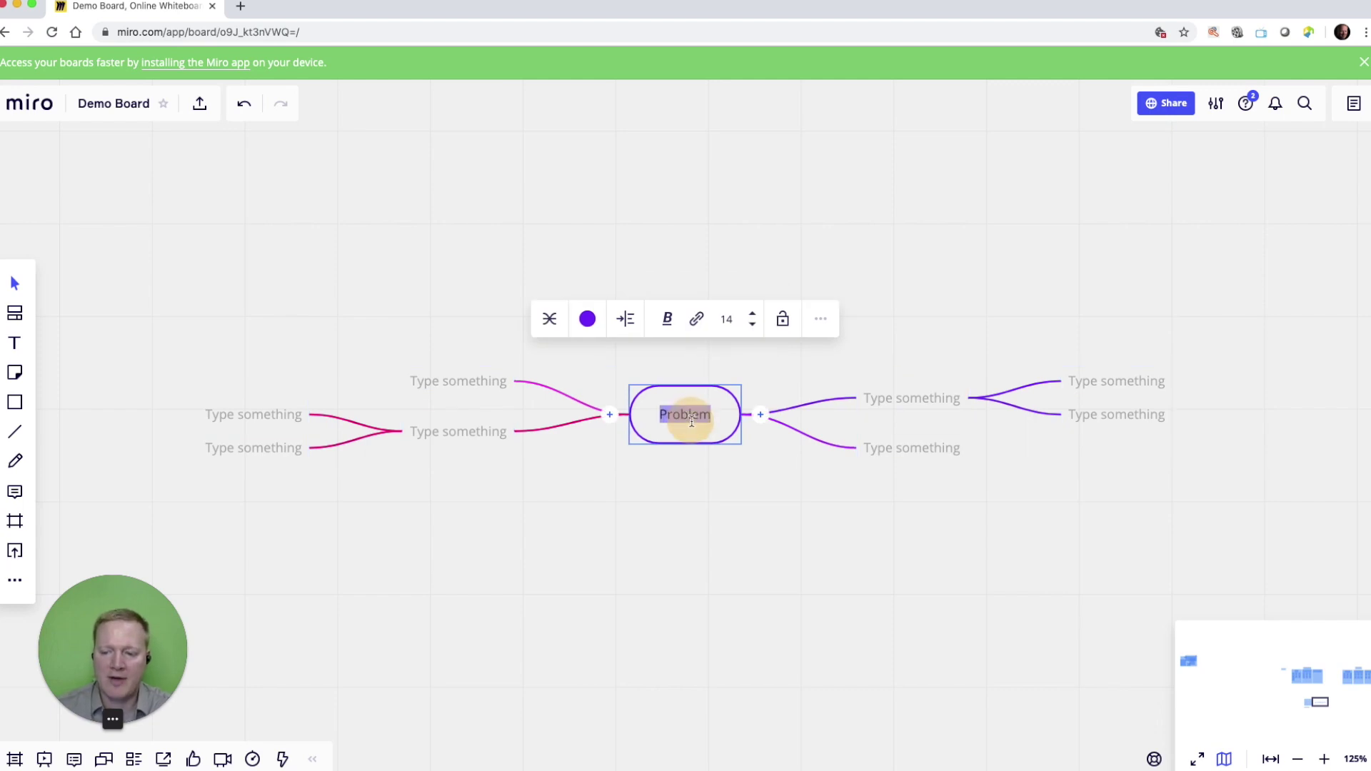
type("Large to")
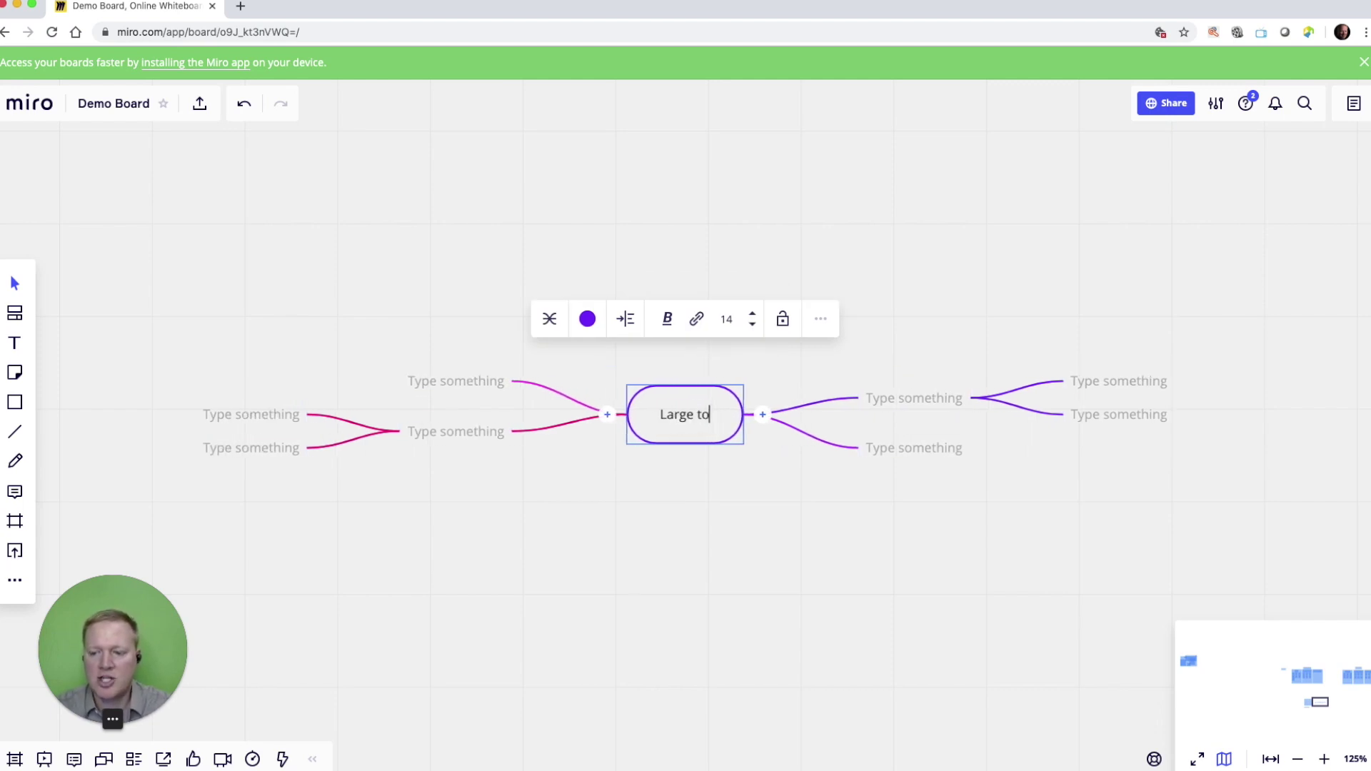
type("pic:  Food")
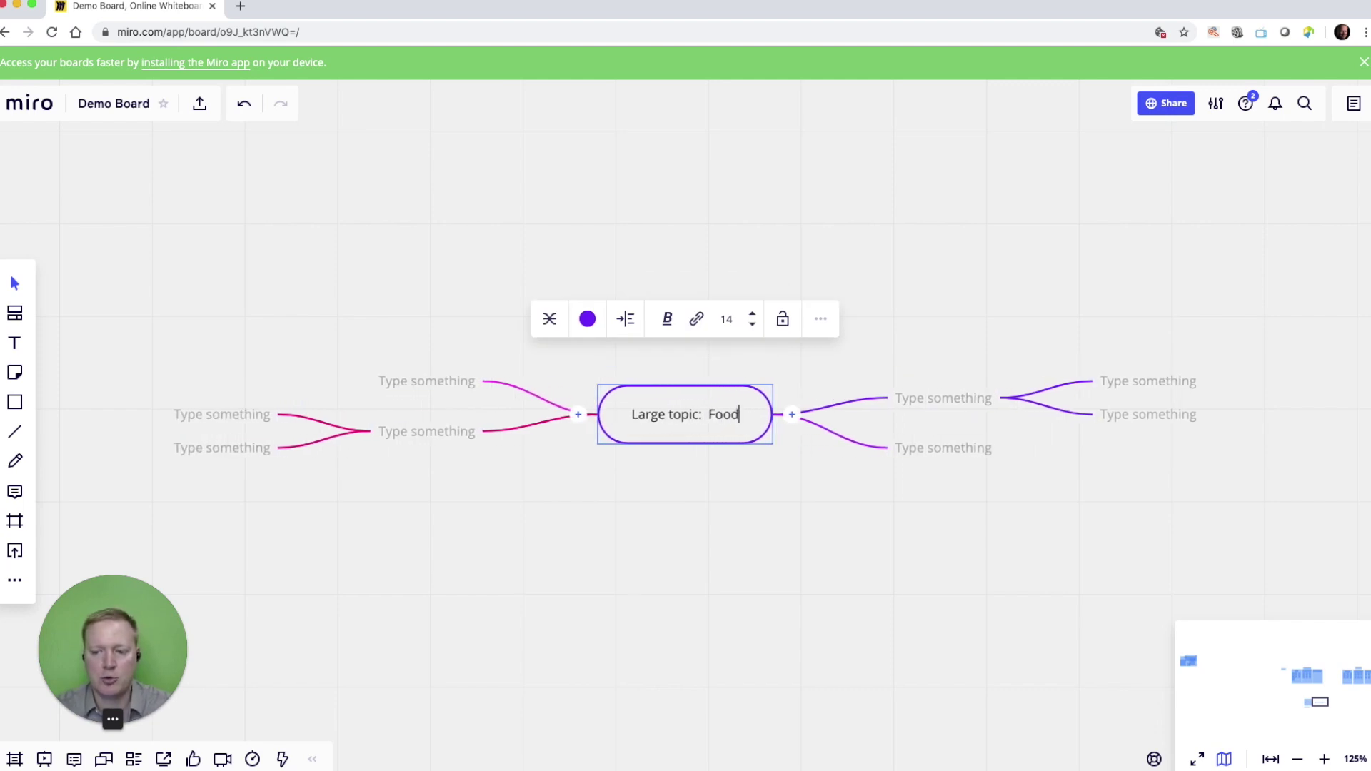
Step: Name the two left branch nodes Fast Food and Healthy Food
left_click(477, 433)
left_click(466, 433)
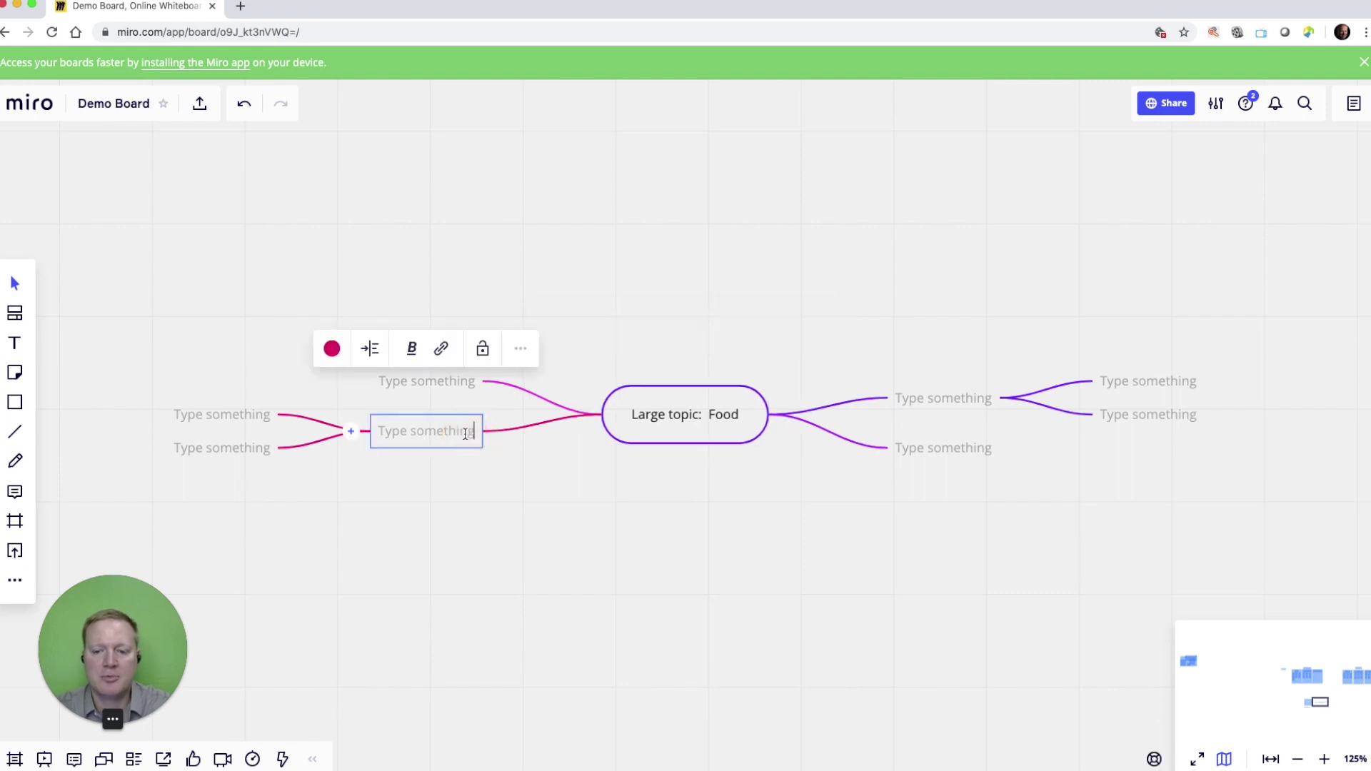
type("Fast Food")
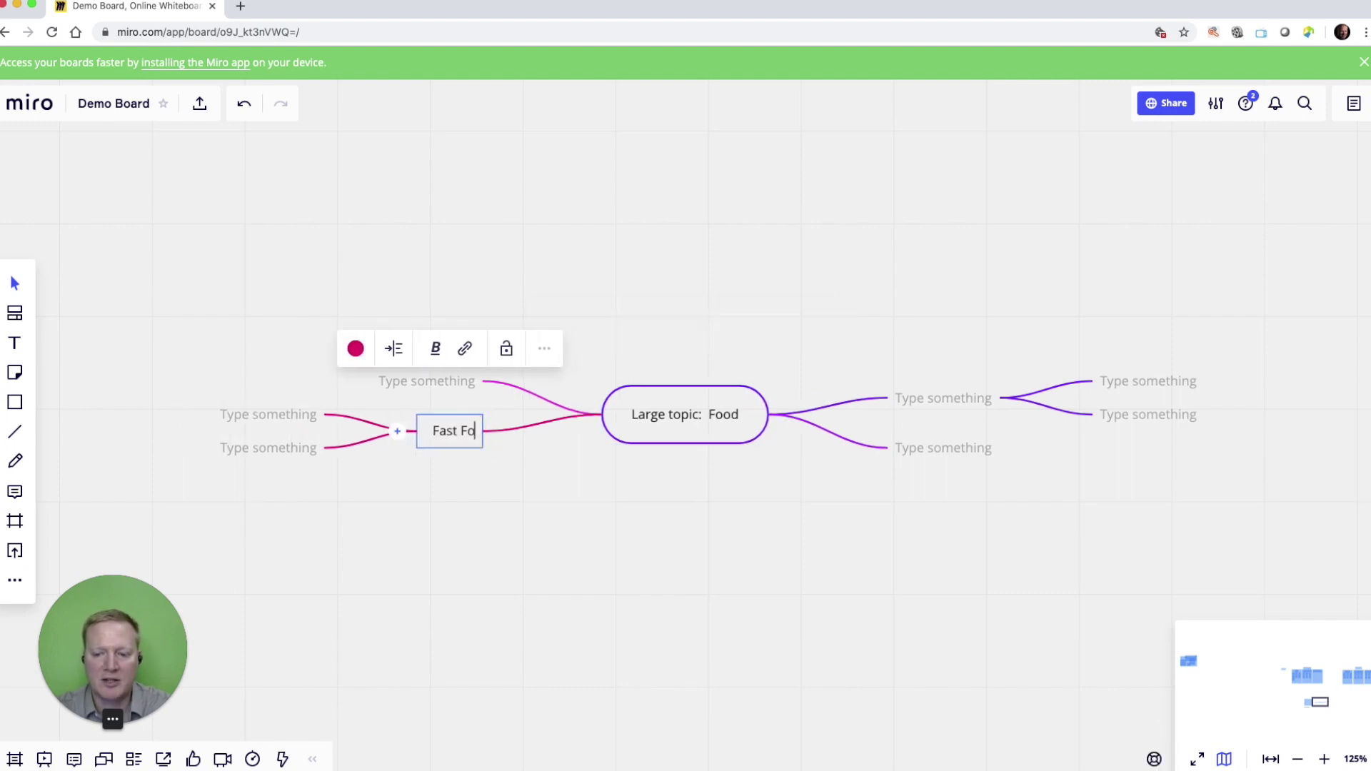
left_click(423, 381)
type("H")
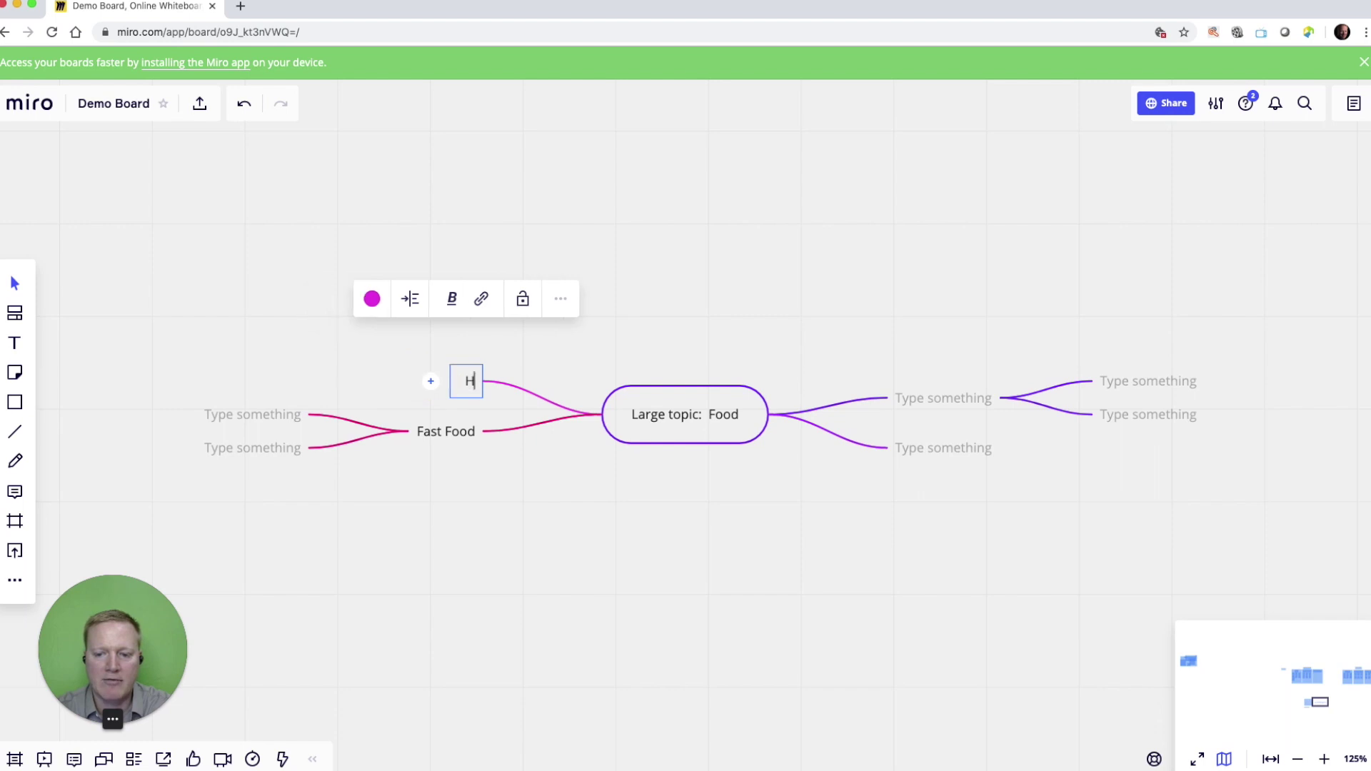
type("ealthy Food")
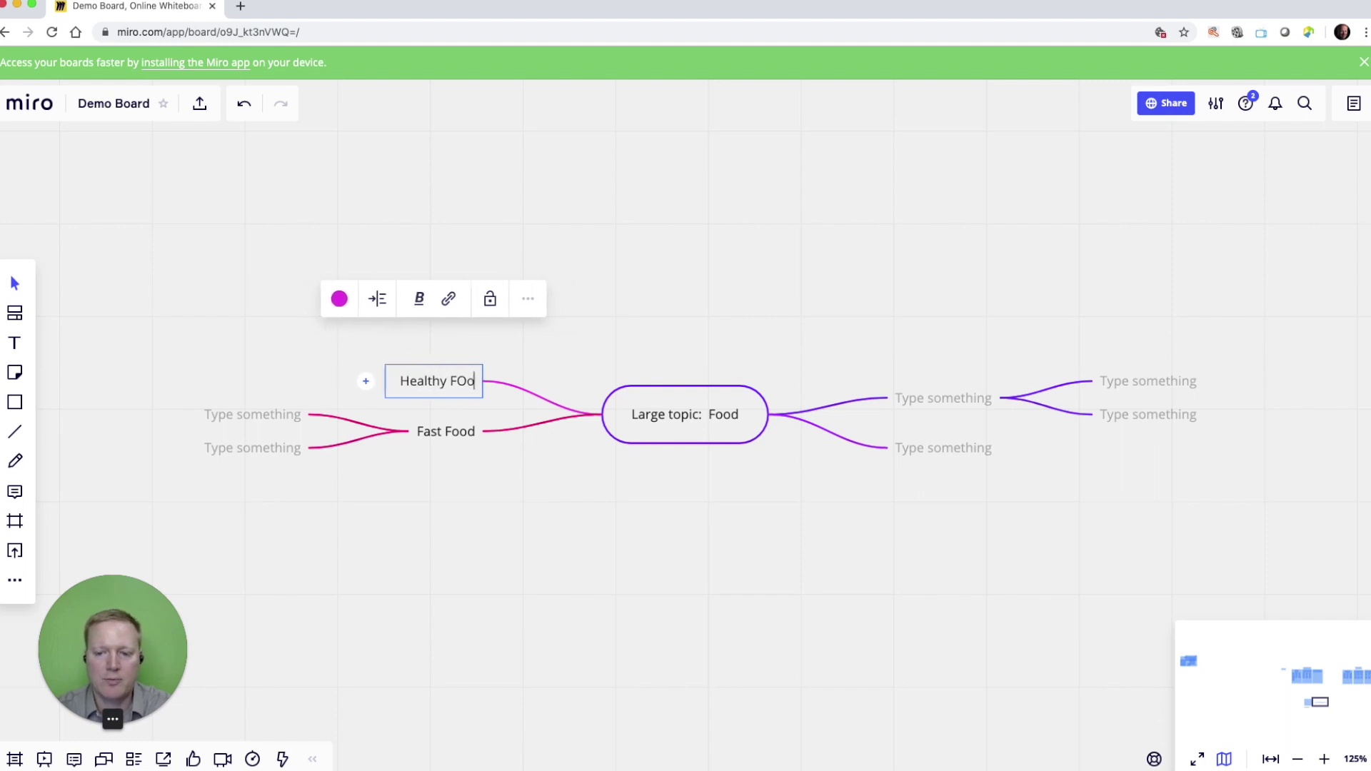
key("BackSpace")
type("od")
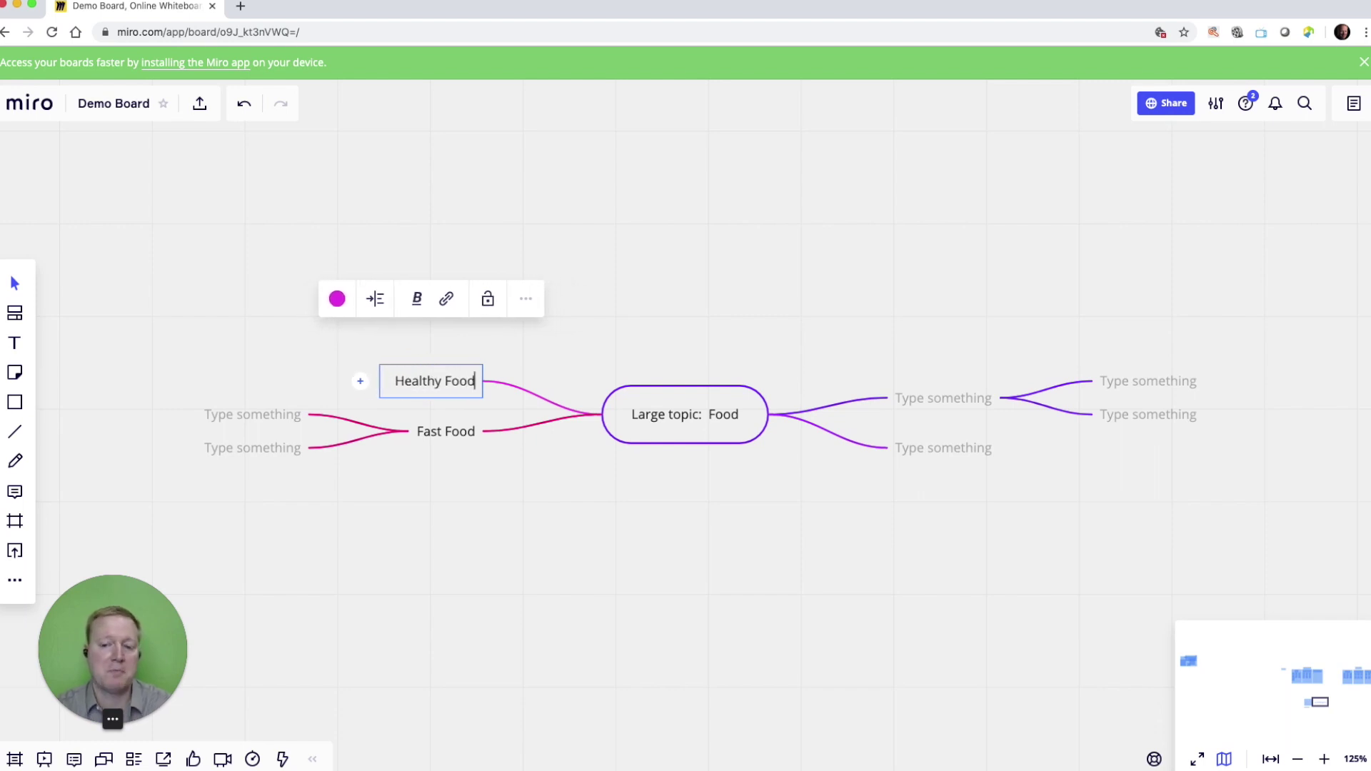
Step: Add an Expensive Food sibling node below Healthy Food
left_click(1155, 760)
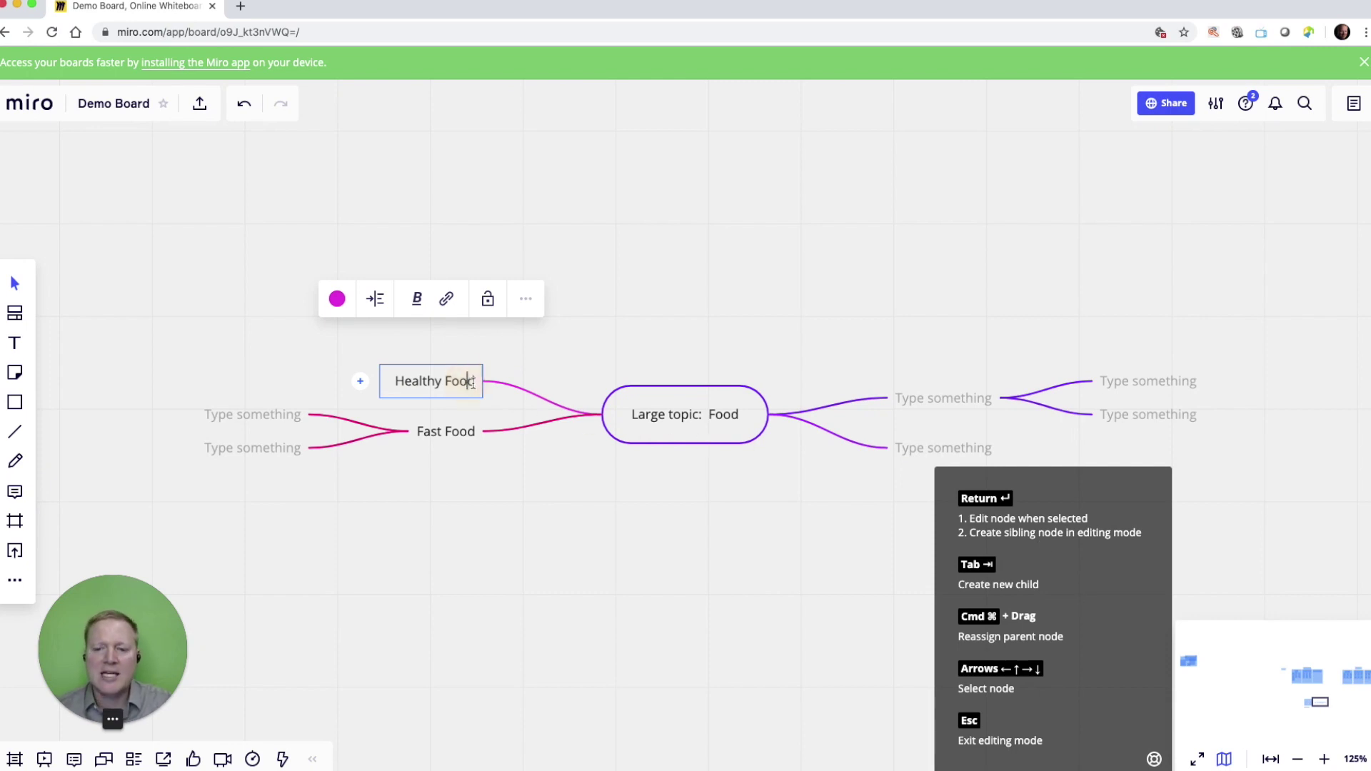
key("Return")
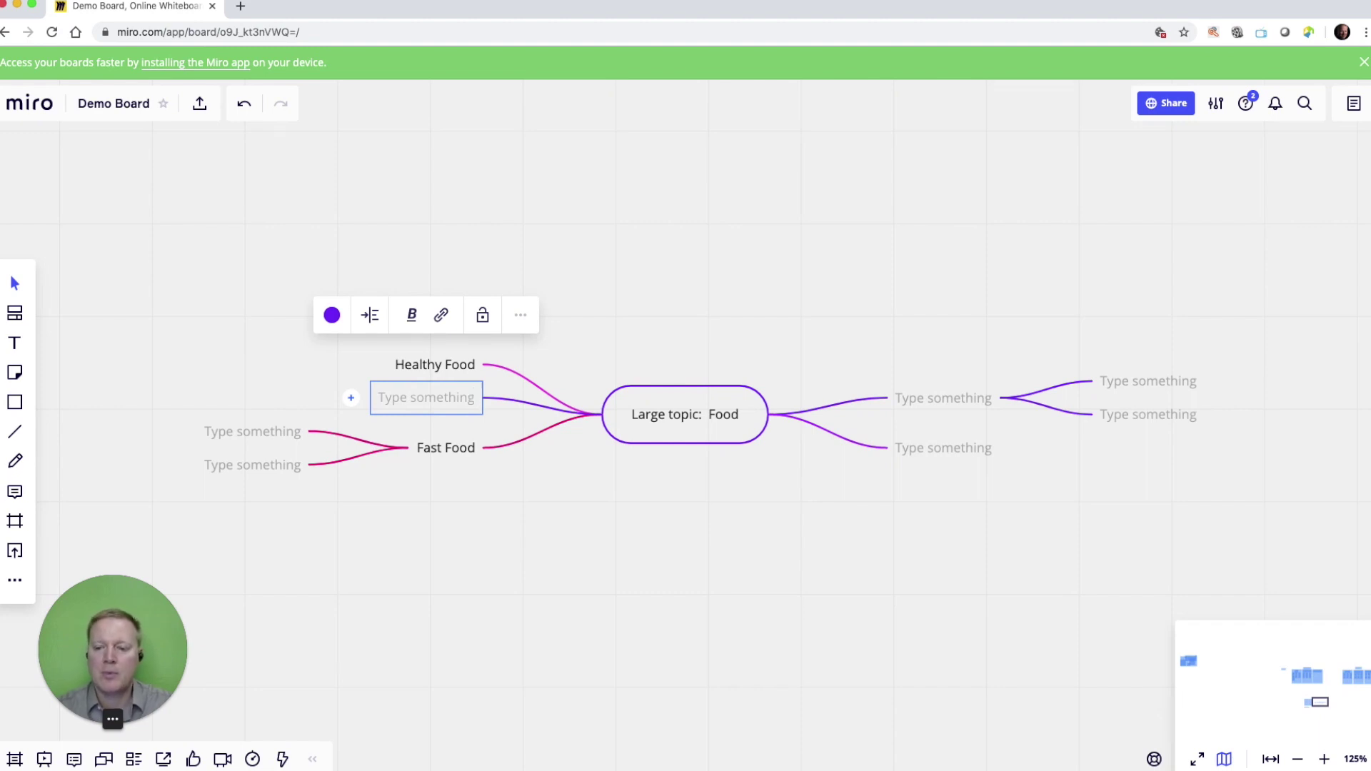
type("Experns")
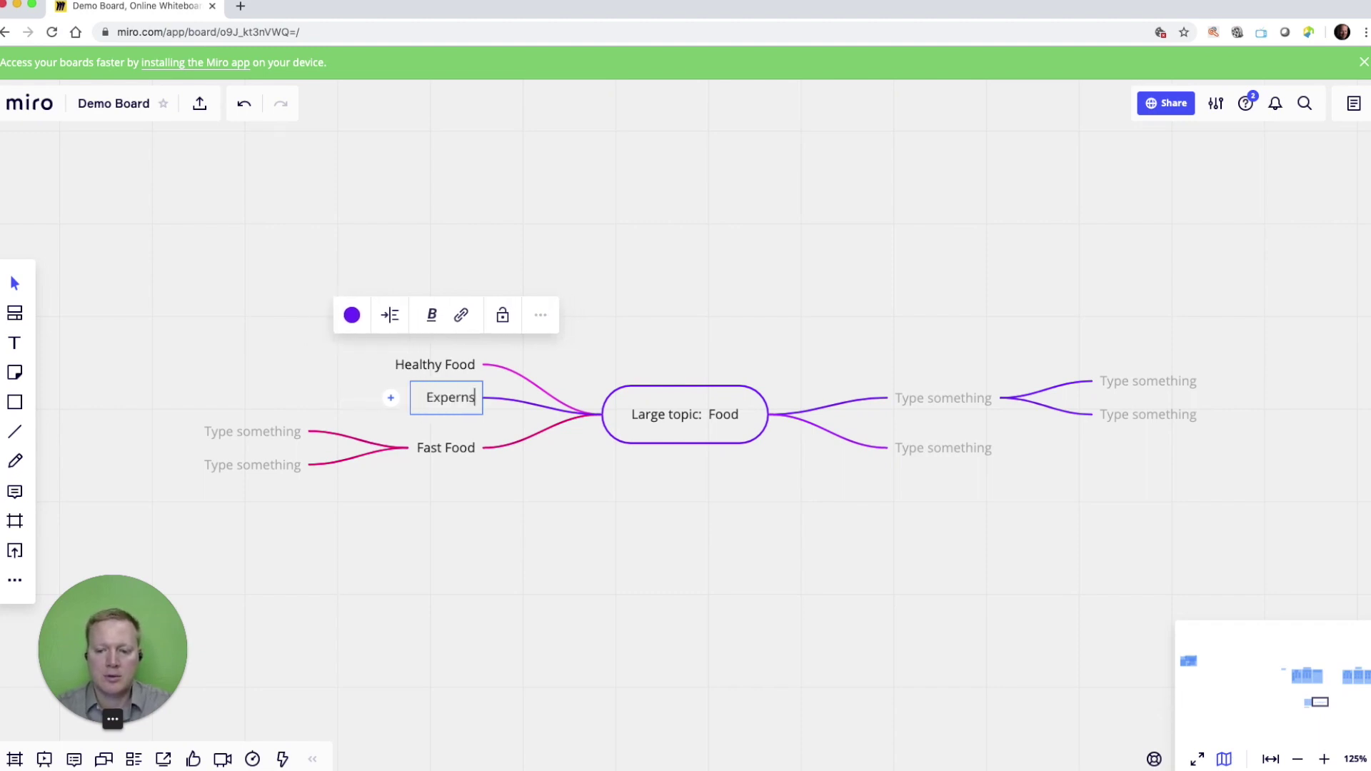
key("BackSpace")
key("BackSpace")
key("BackSpace")
type("nsive Food")
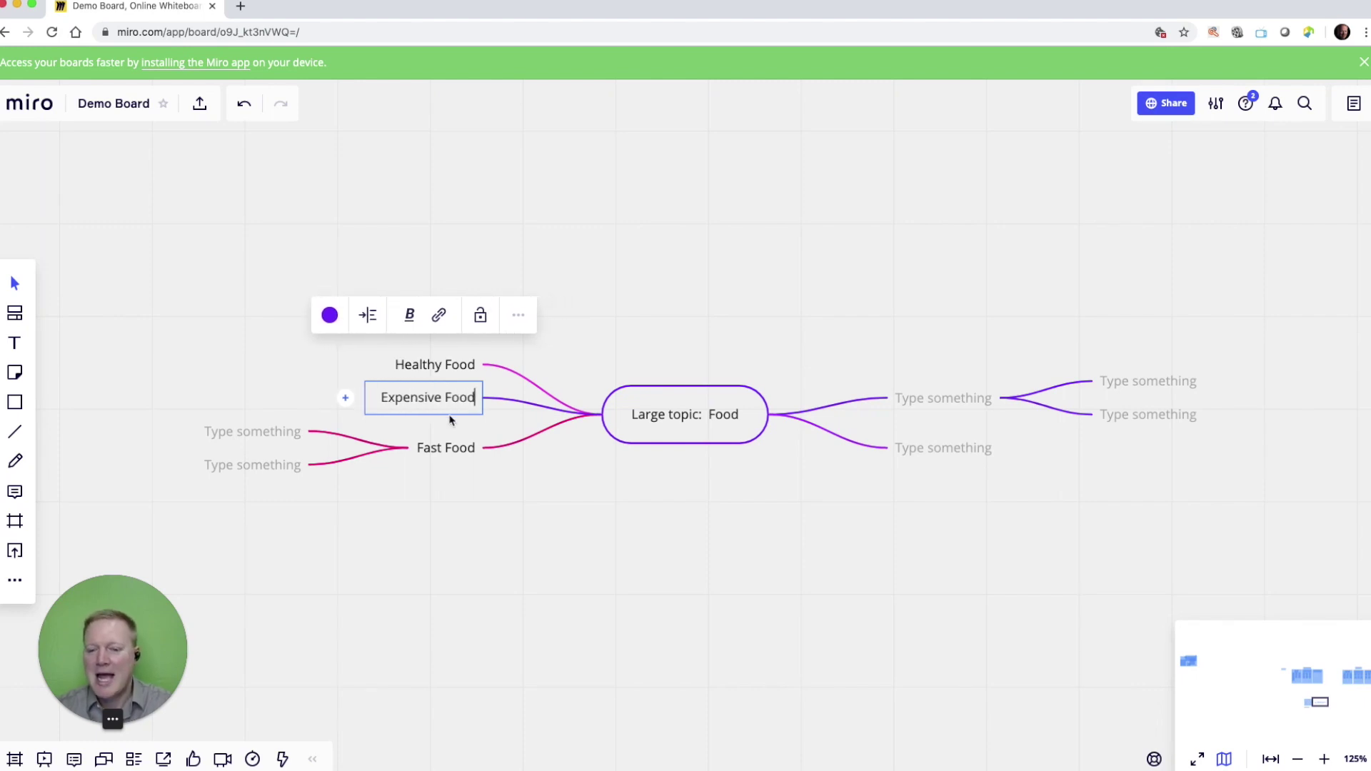
left_click(1154, 758)
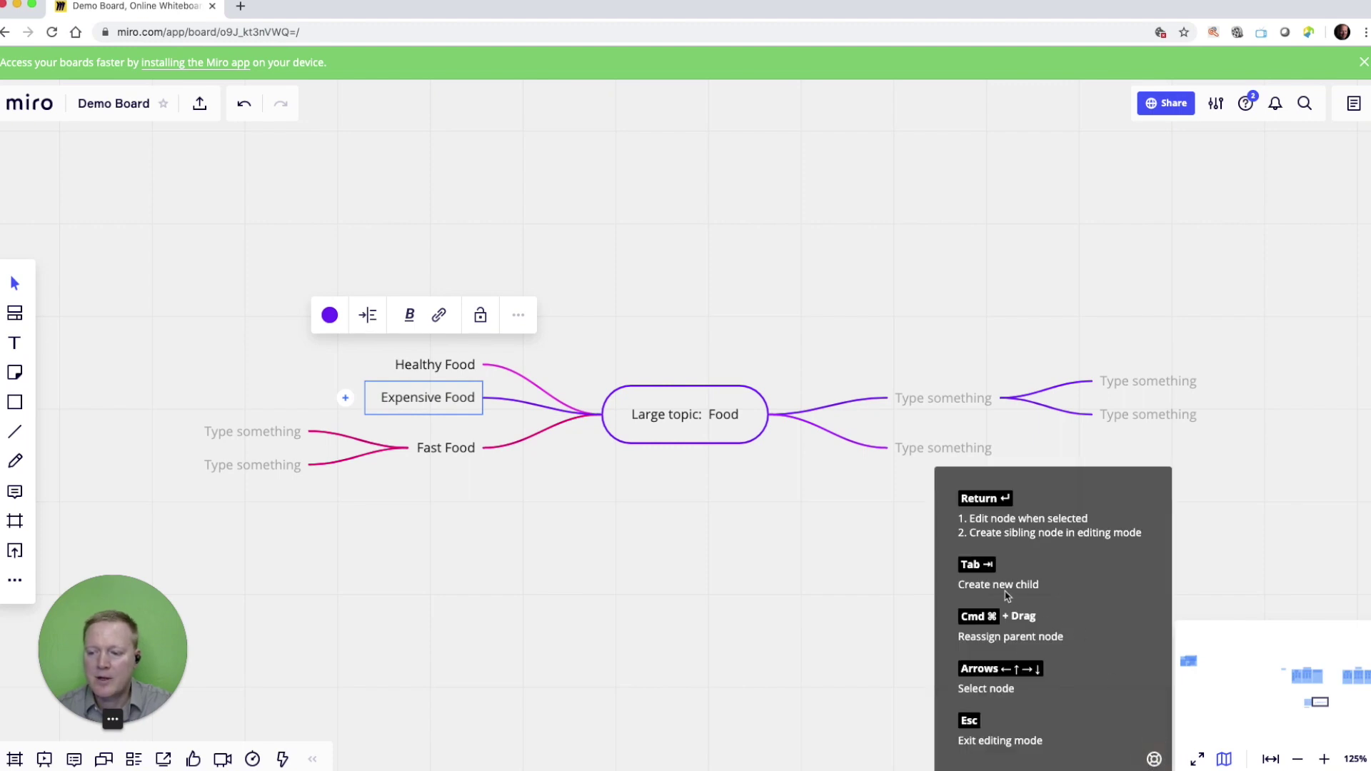
Step: Add Veggies and Fruit as child nodes under Healthy Food
left_click(468, 365)
left_click(474, 370)
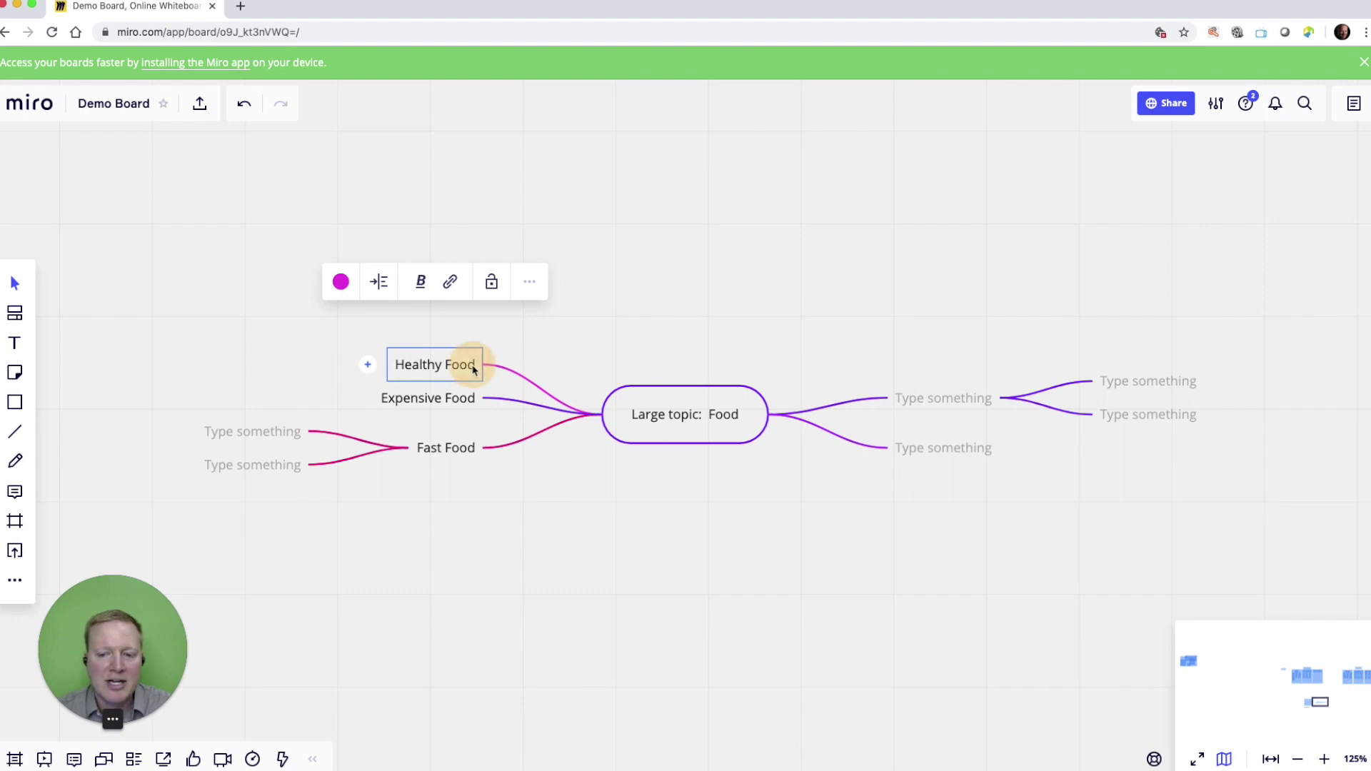
left_click(474, 370)
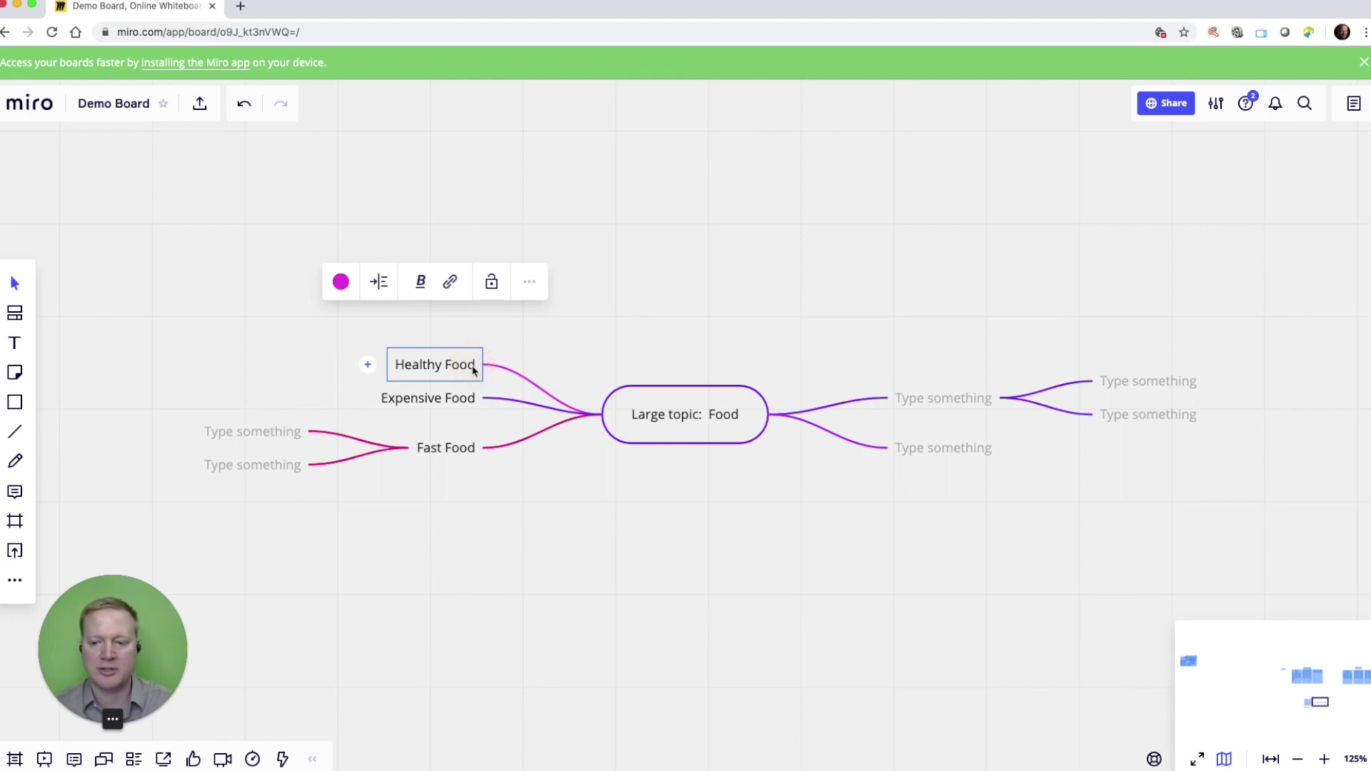
key("Tab")
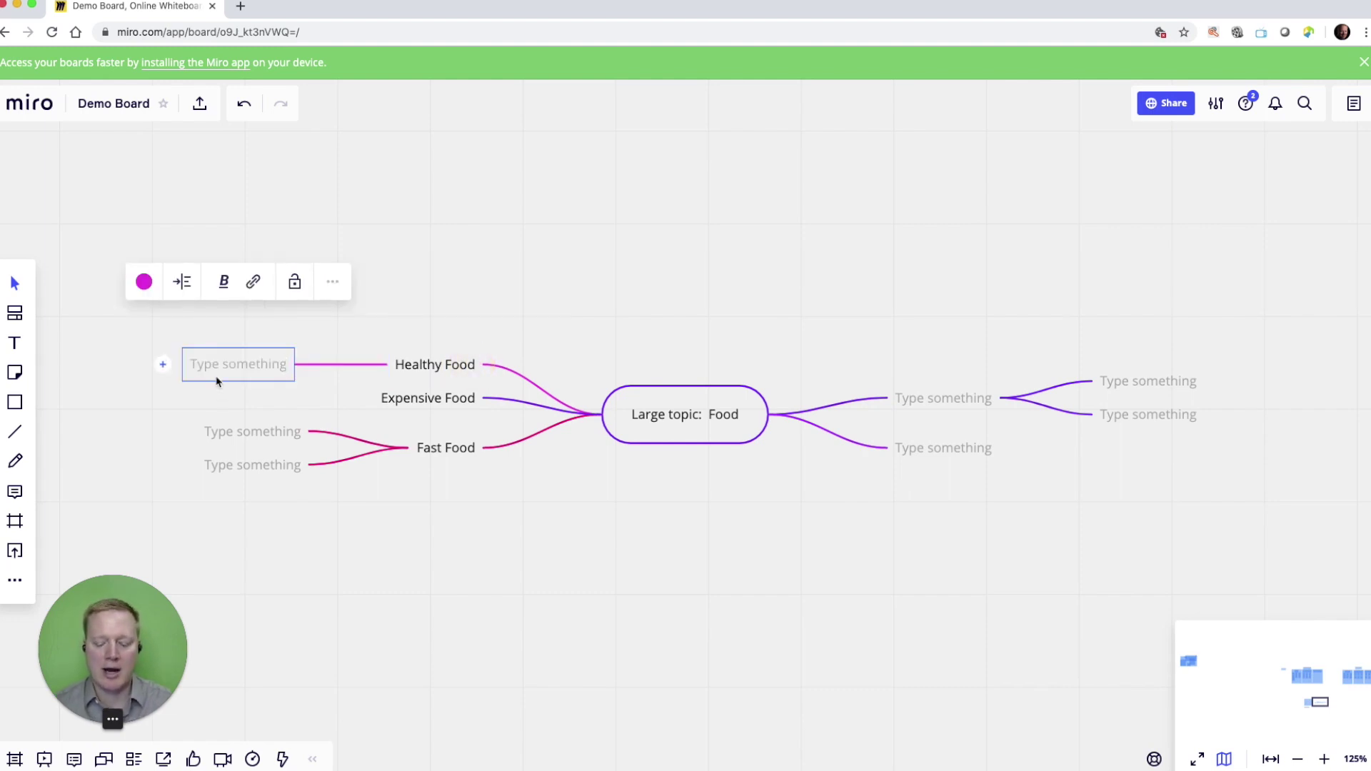
type("Veggies")
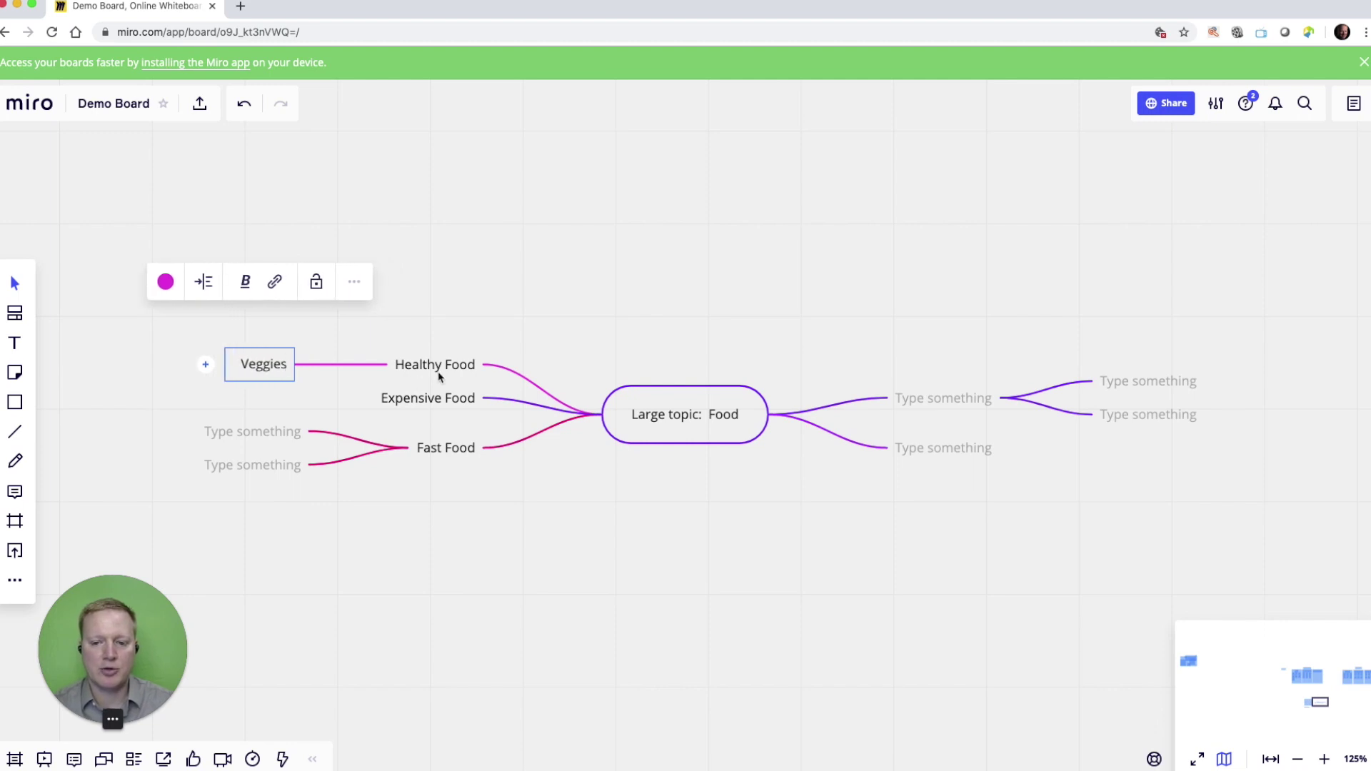
left_click(440, 377)
key("Tab")
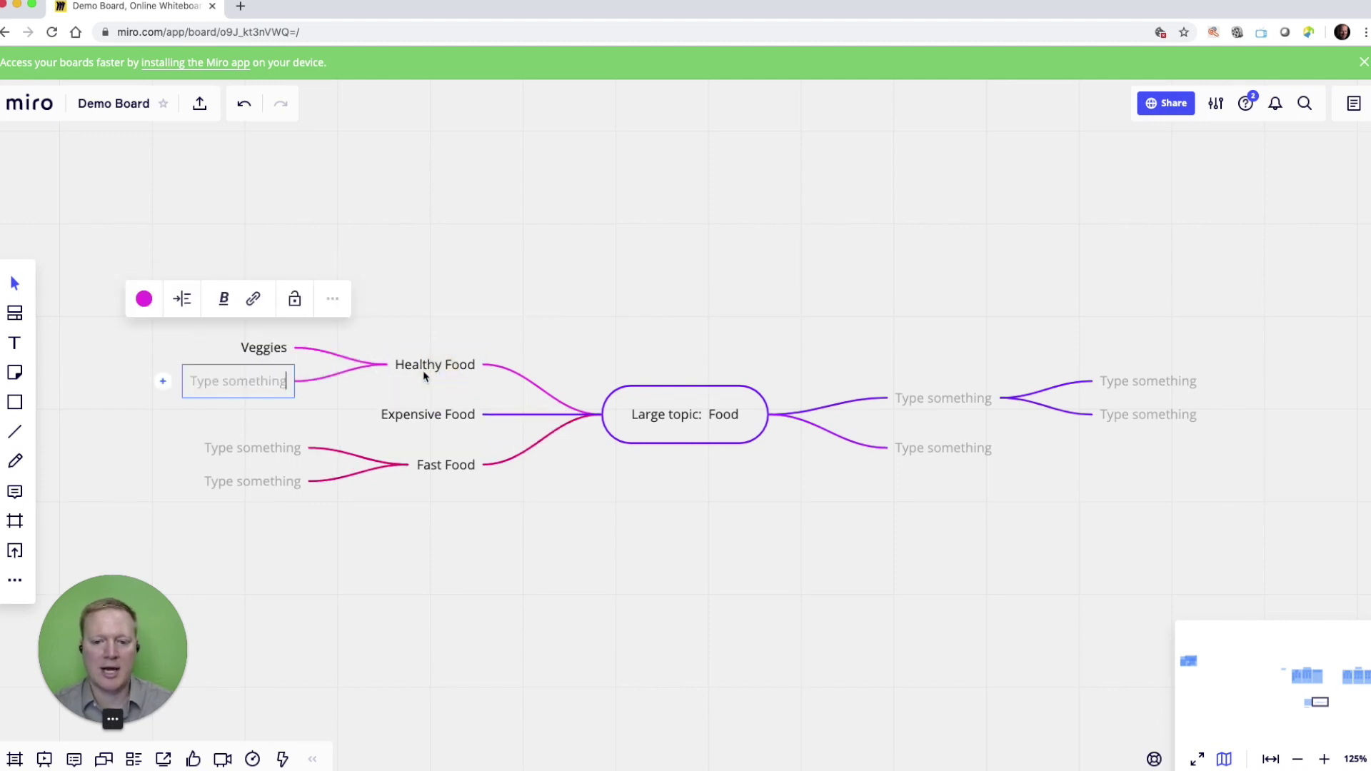
type("Fruit")
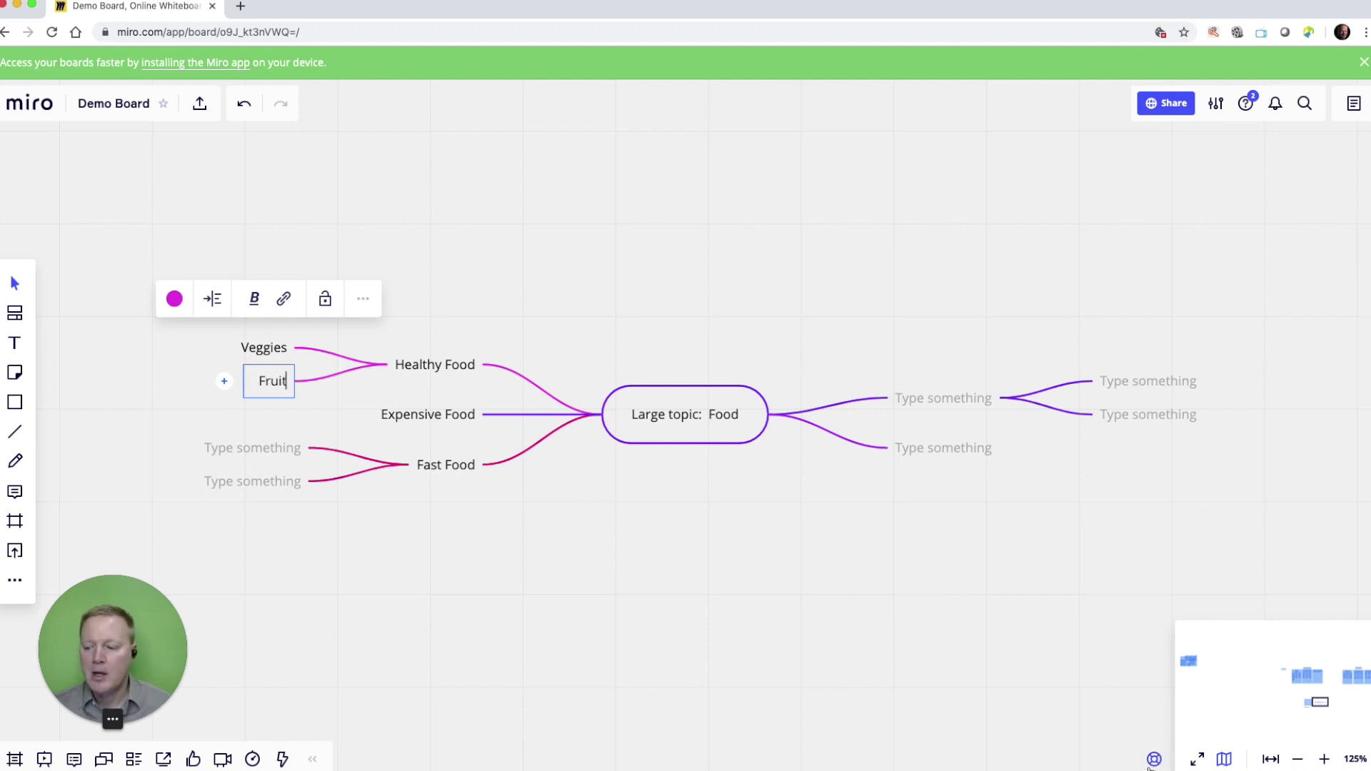
mouse_move(1152, 761)
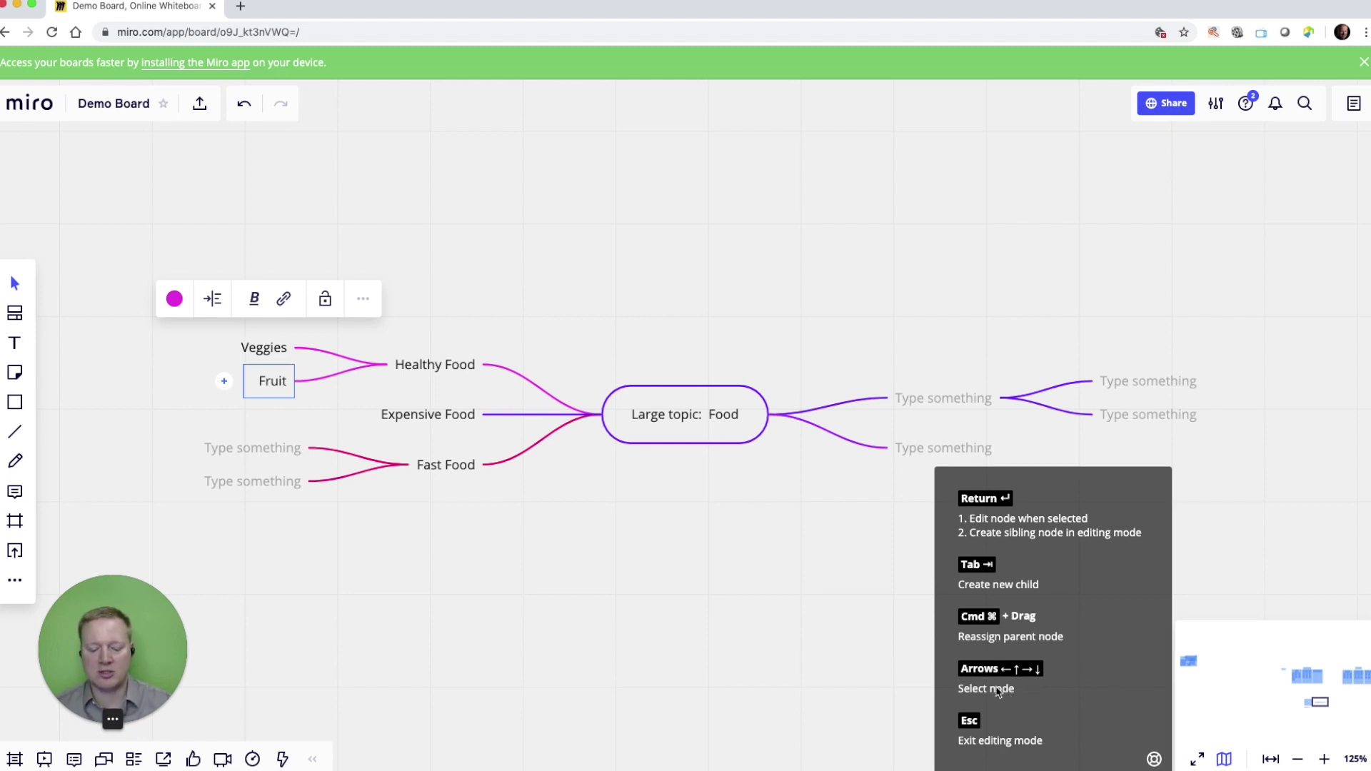
key("Escape")
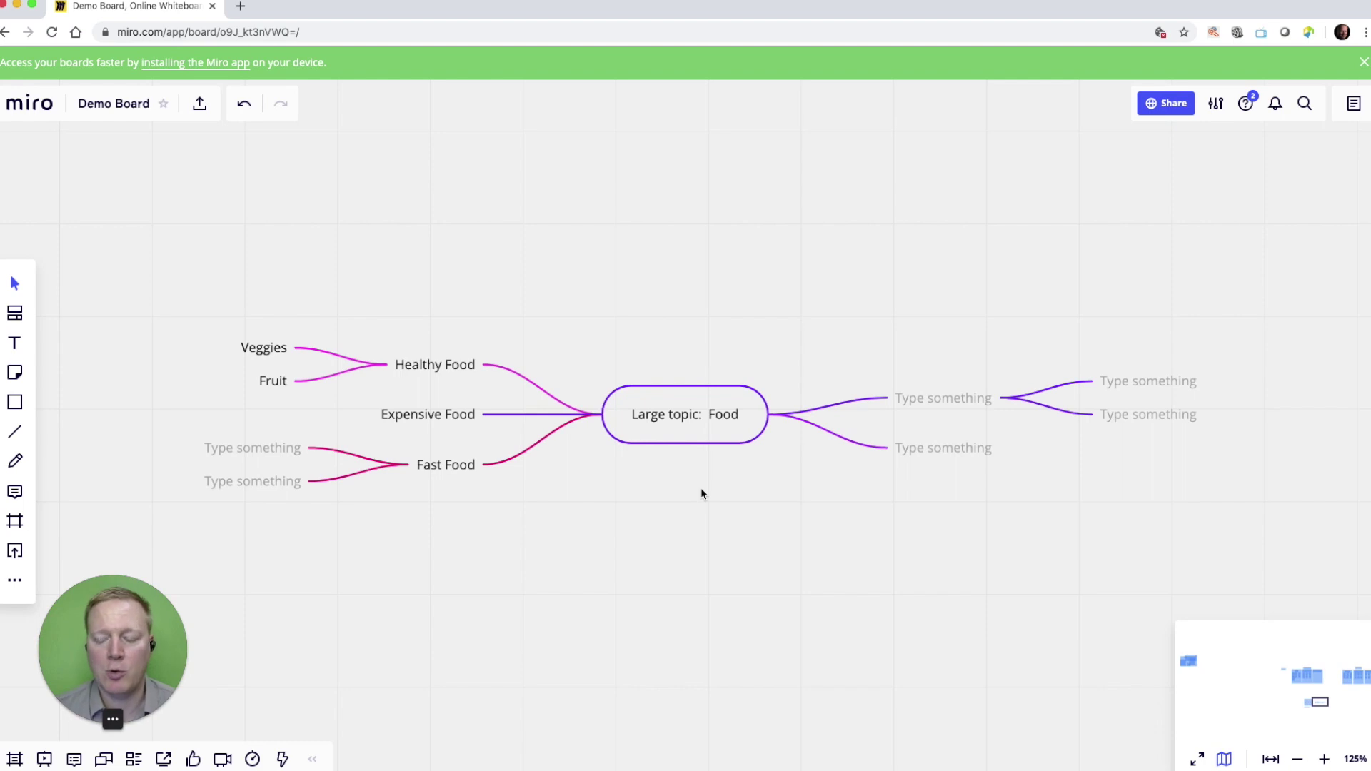
scroll(702, 494, "up", 2)
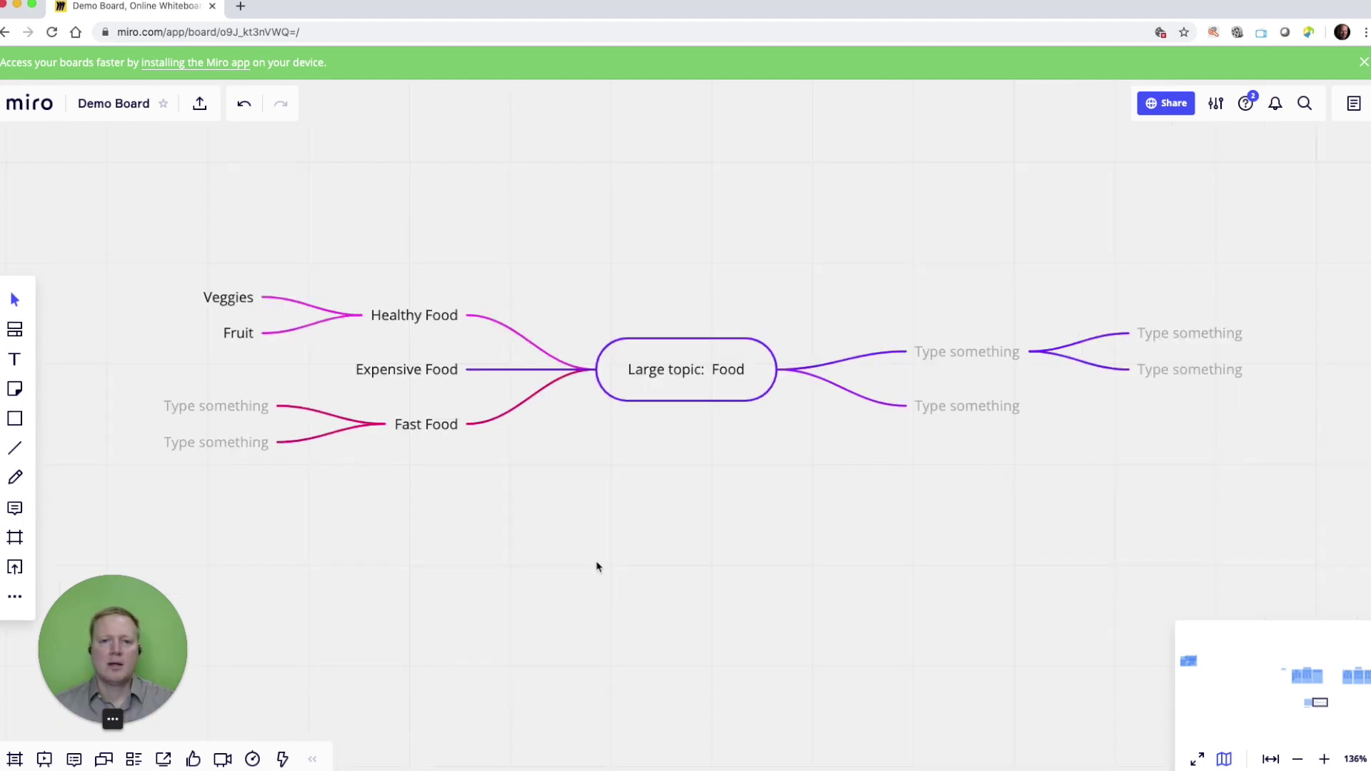
left_click(17, 765)
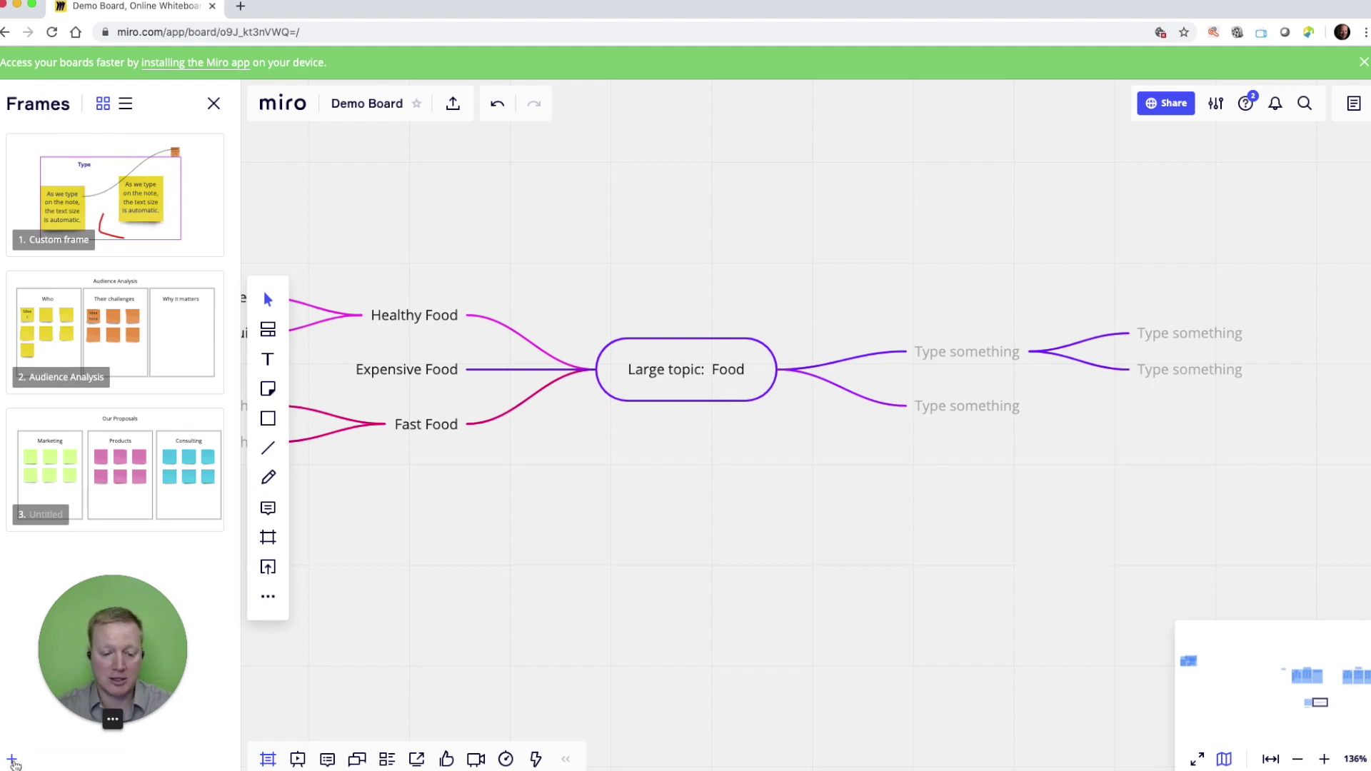
Step: Add a new frame around the Food mind map and stretch it over the left and right branches
left_click(13, 761)
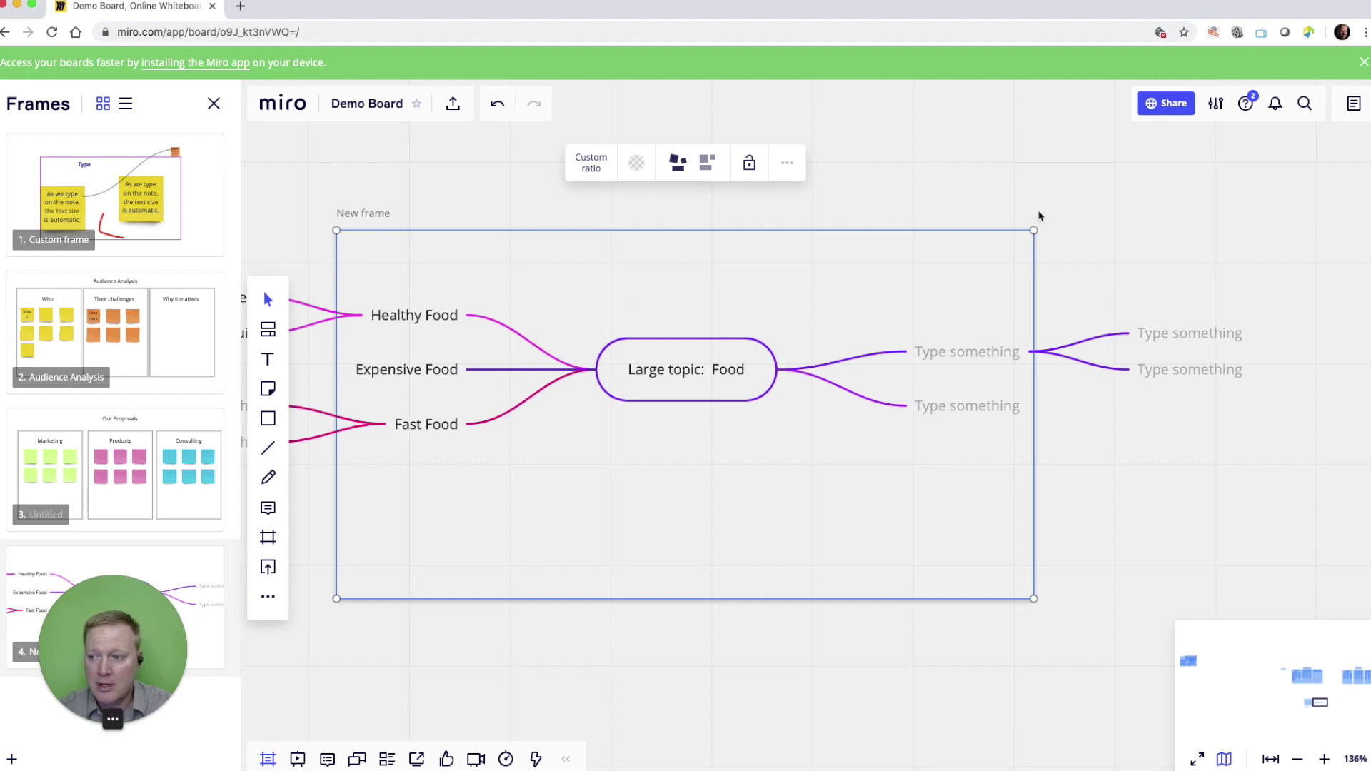
left_click_drag(1032, 232, 1264, 250)
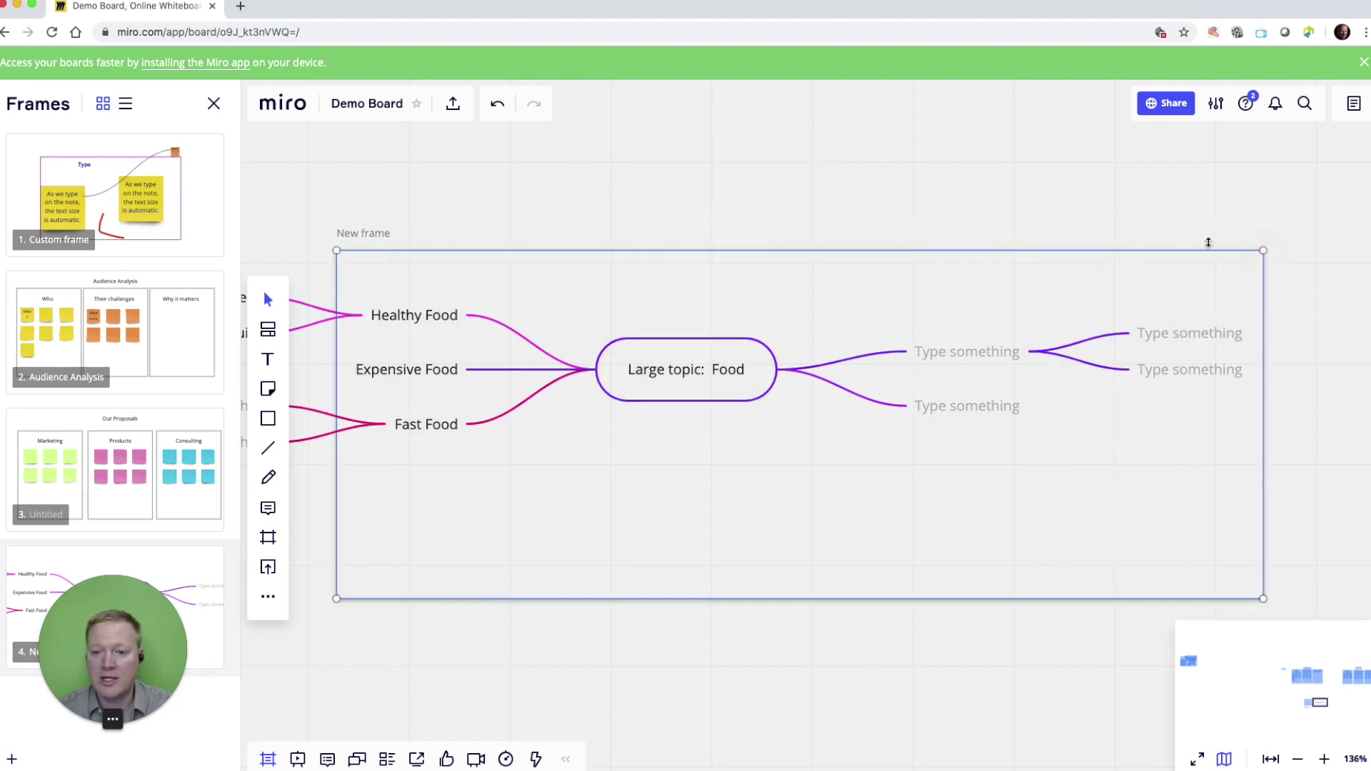
left_click_drag(337, 250, 315, 238)
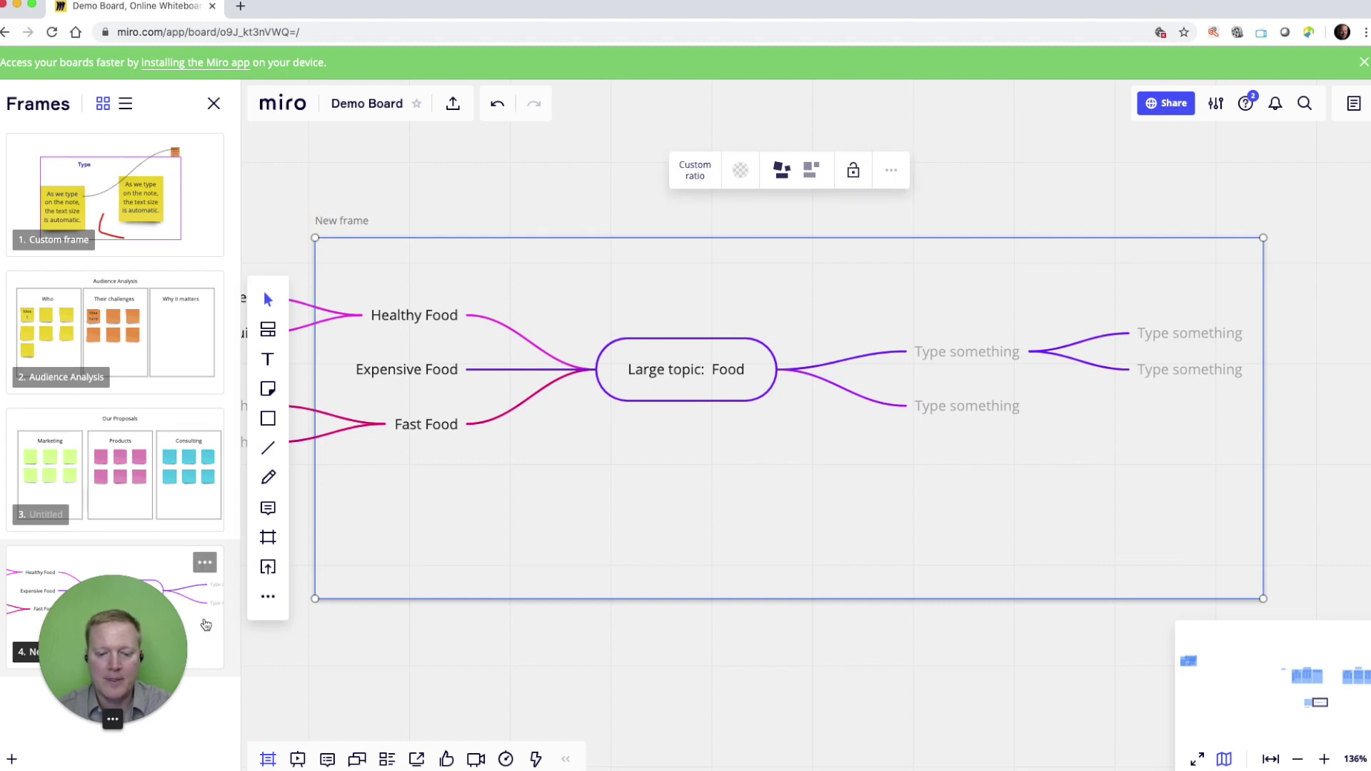
left_click(213, 105)
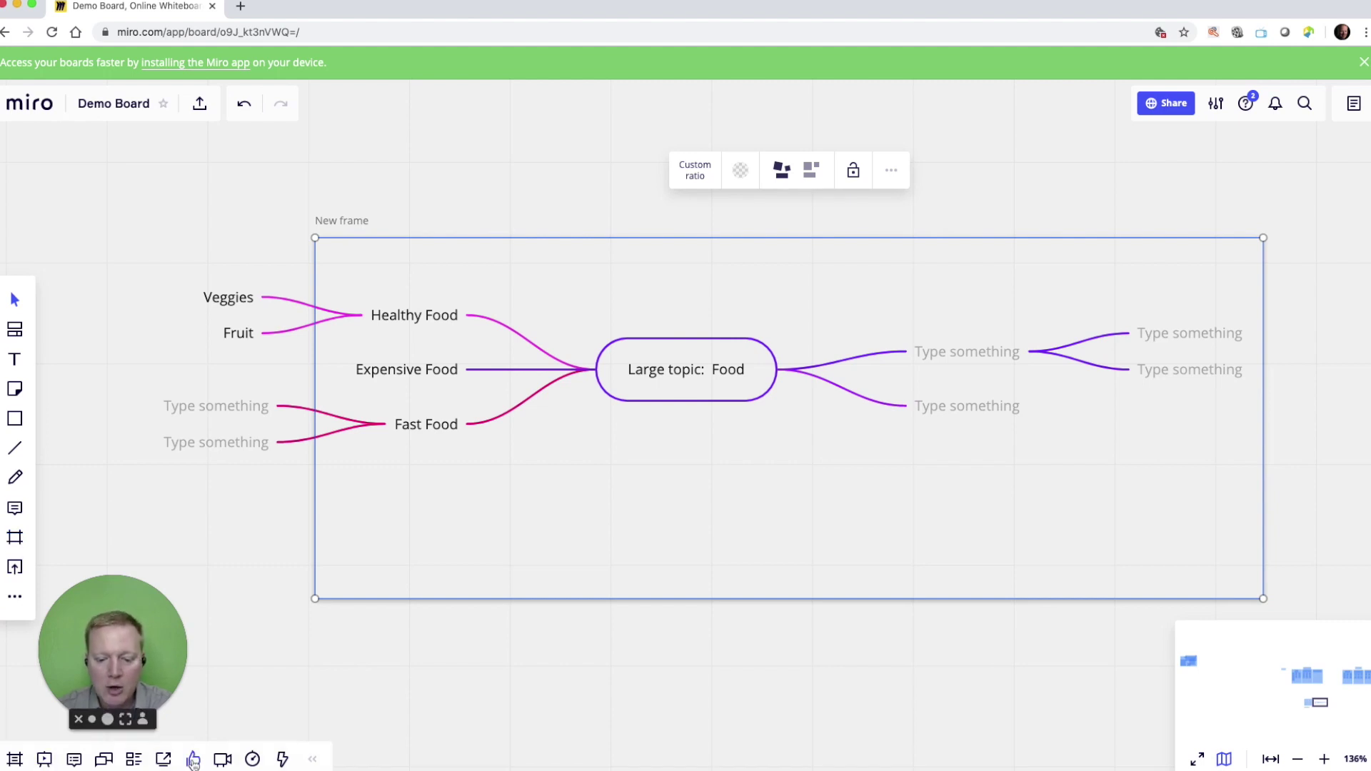
key("Delete")
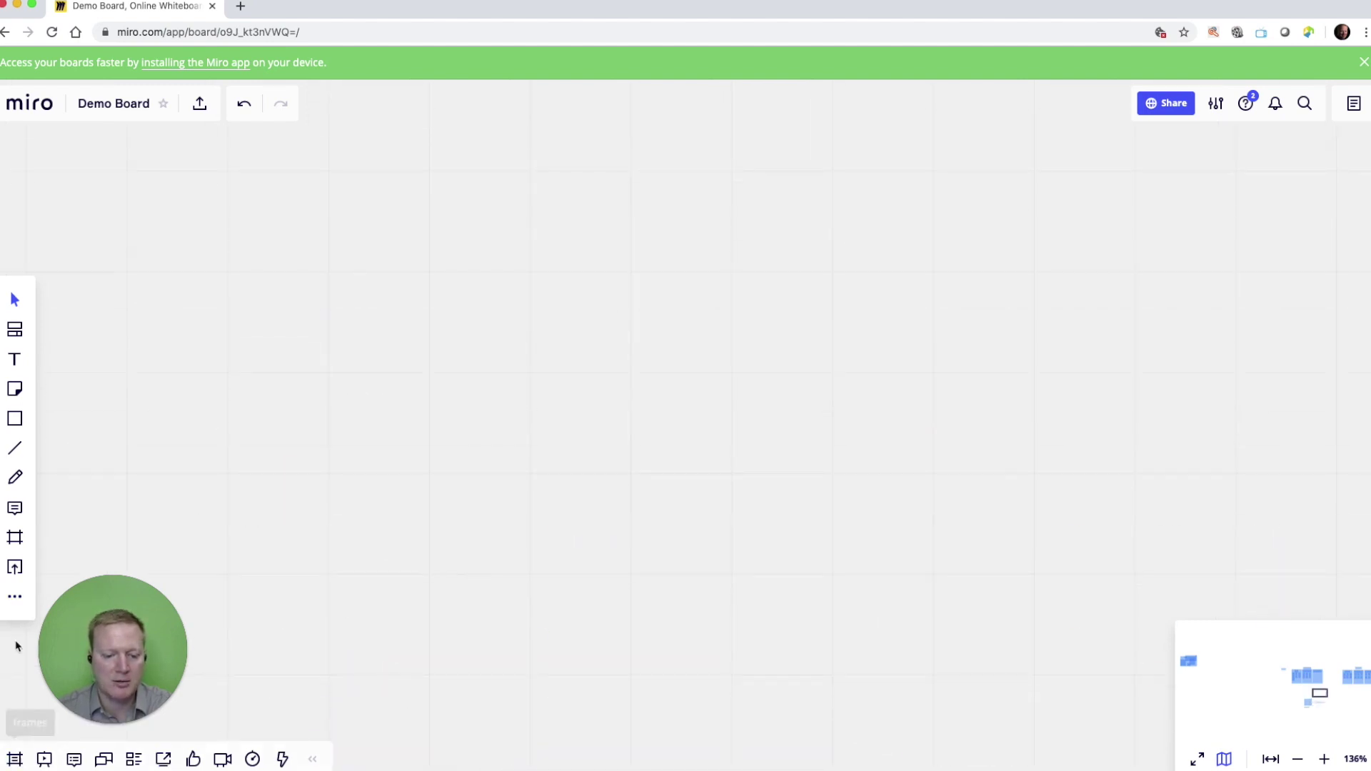
Step: Present from the Custom frame and advance to Audience Analysis, frame 2 of 4
left_click(14, 759)
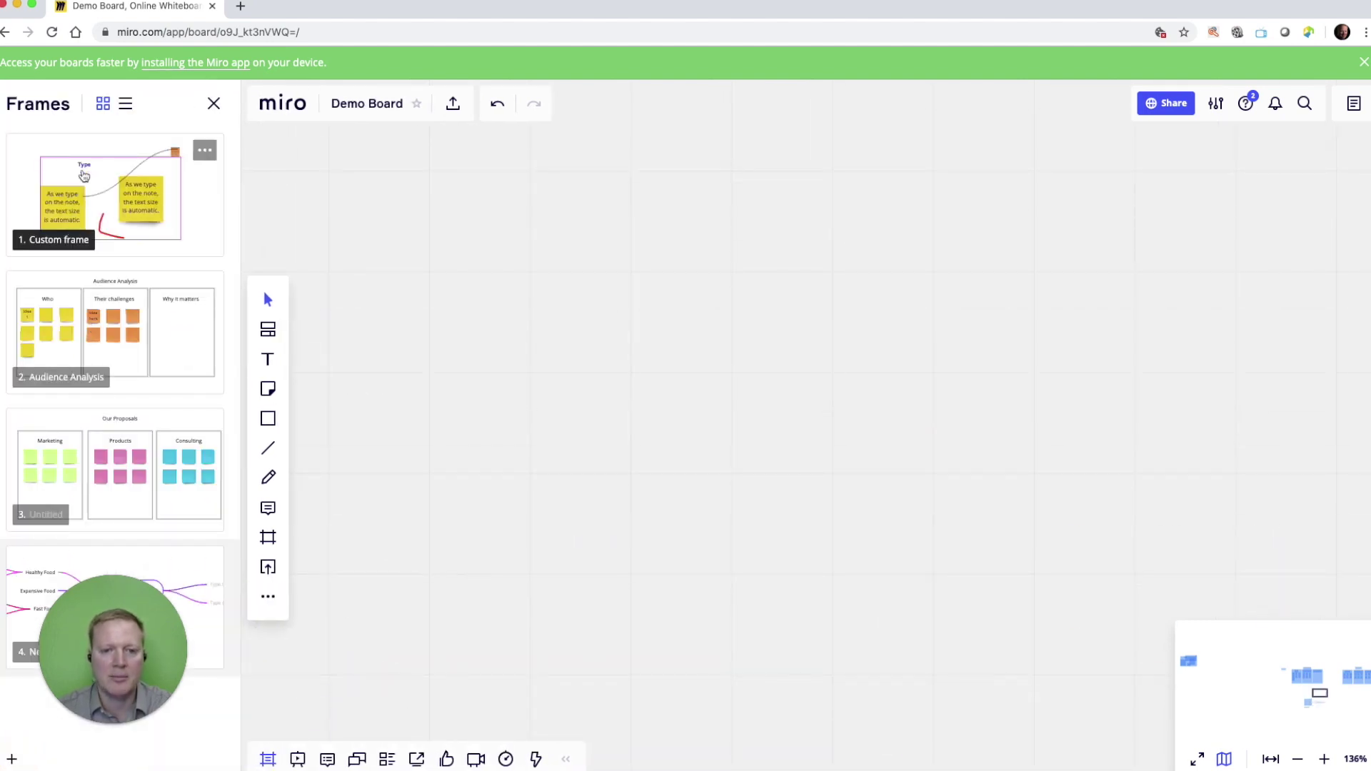
left_click(84, 168)
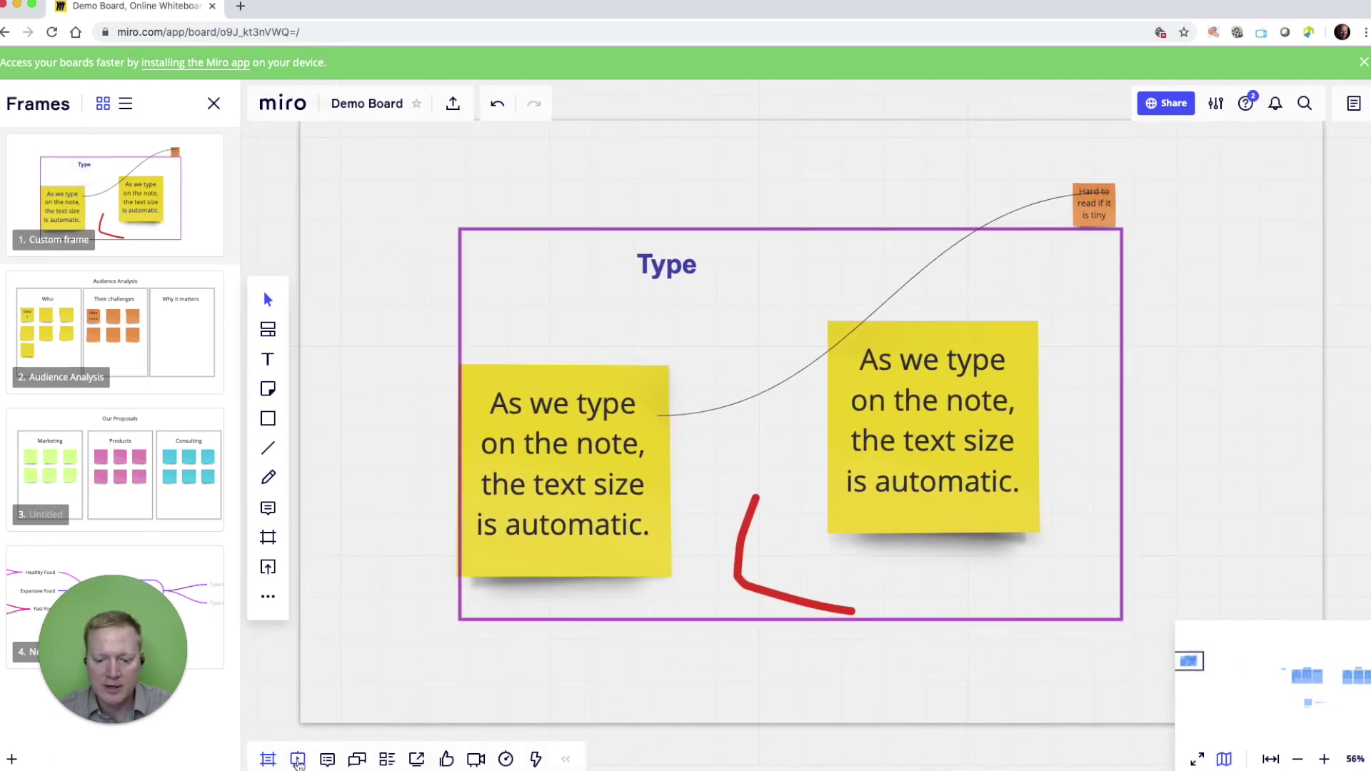
left_click(297, 760)
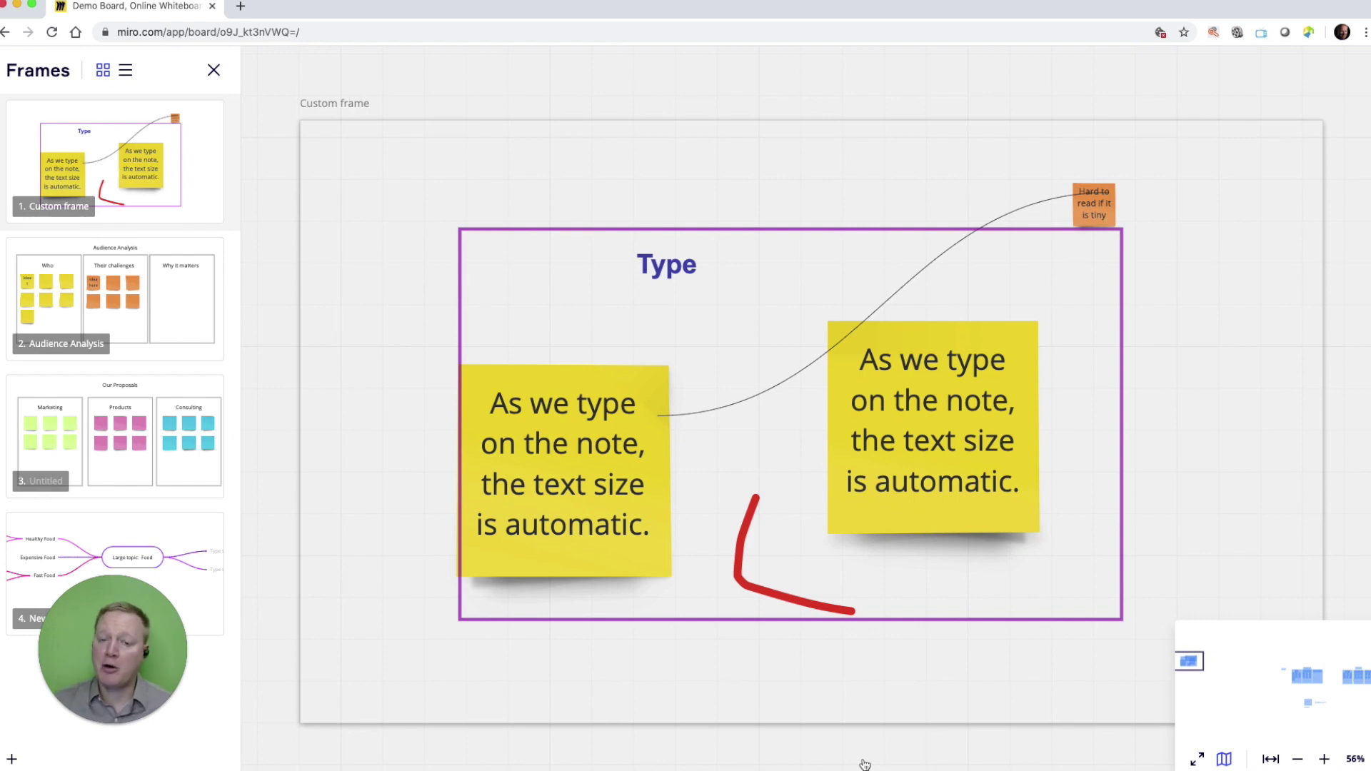
mouse_move(864, 759)
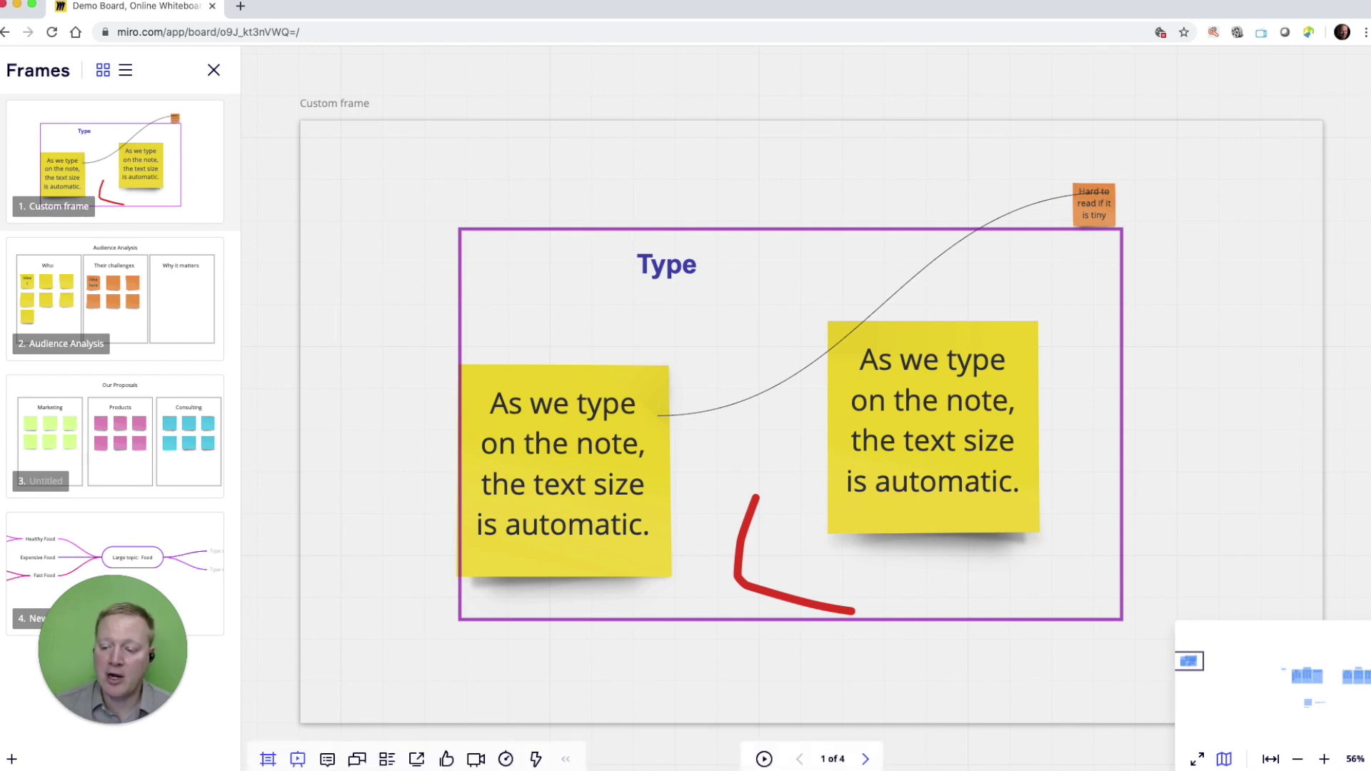
left_click(867, 760)
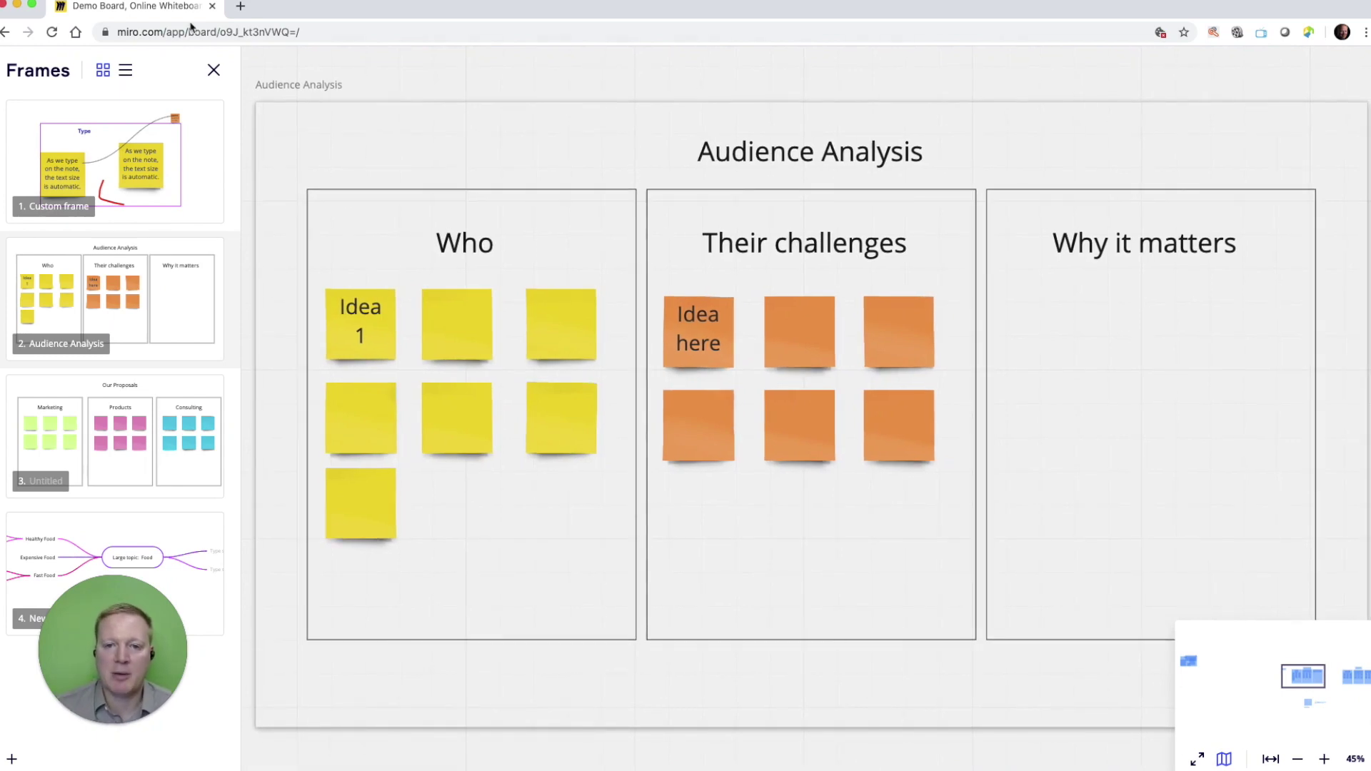
left_click(214, 69)
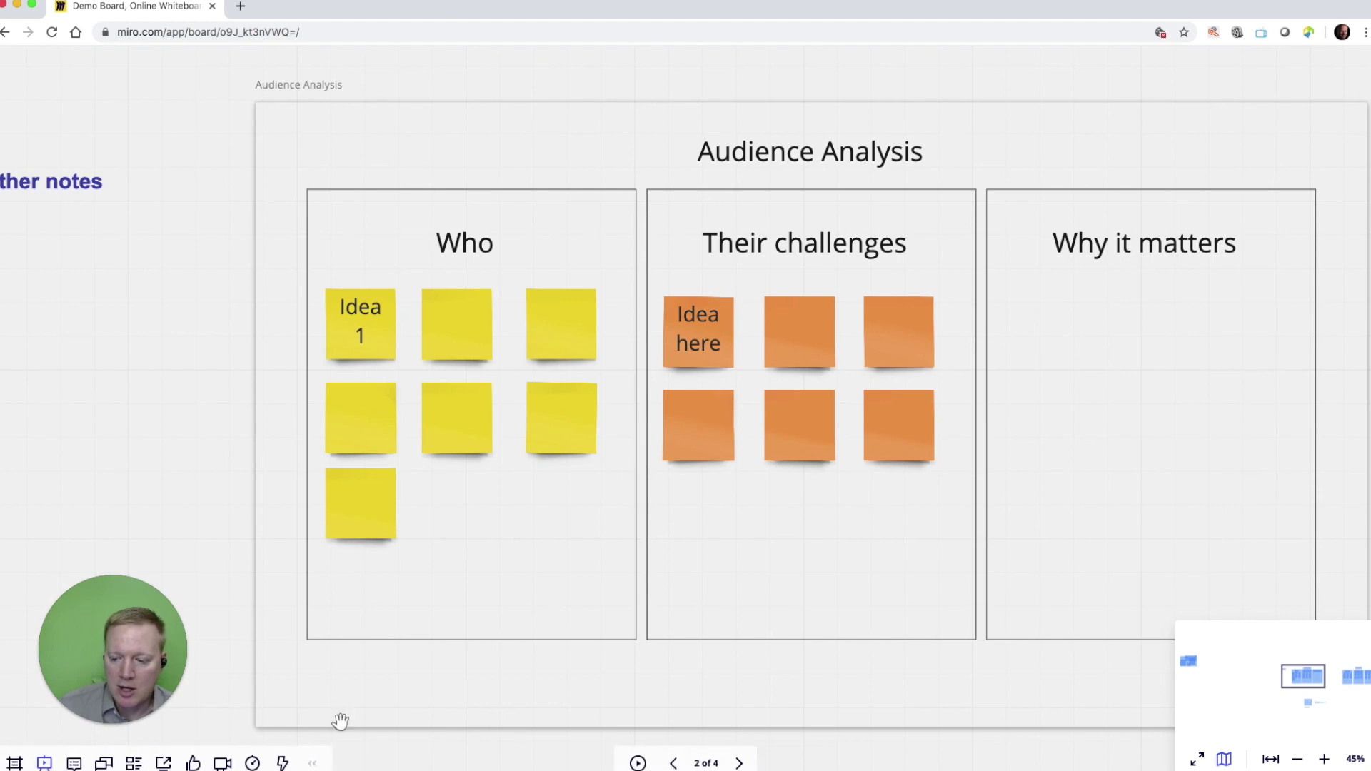
Step: Exit presentation and create a vote named 'Choose the best proposal' lasting 00:03
left_click(45, 761)
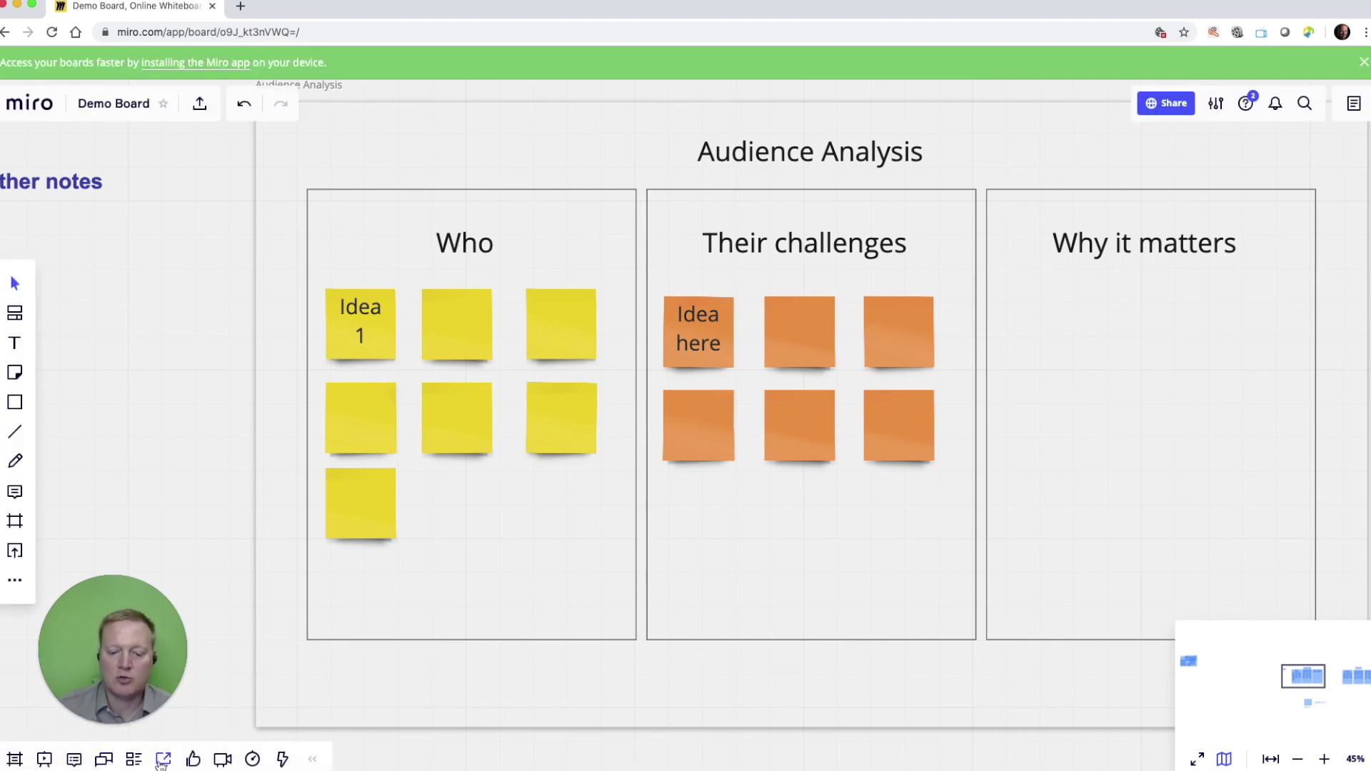
left_click(193, 759)
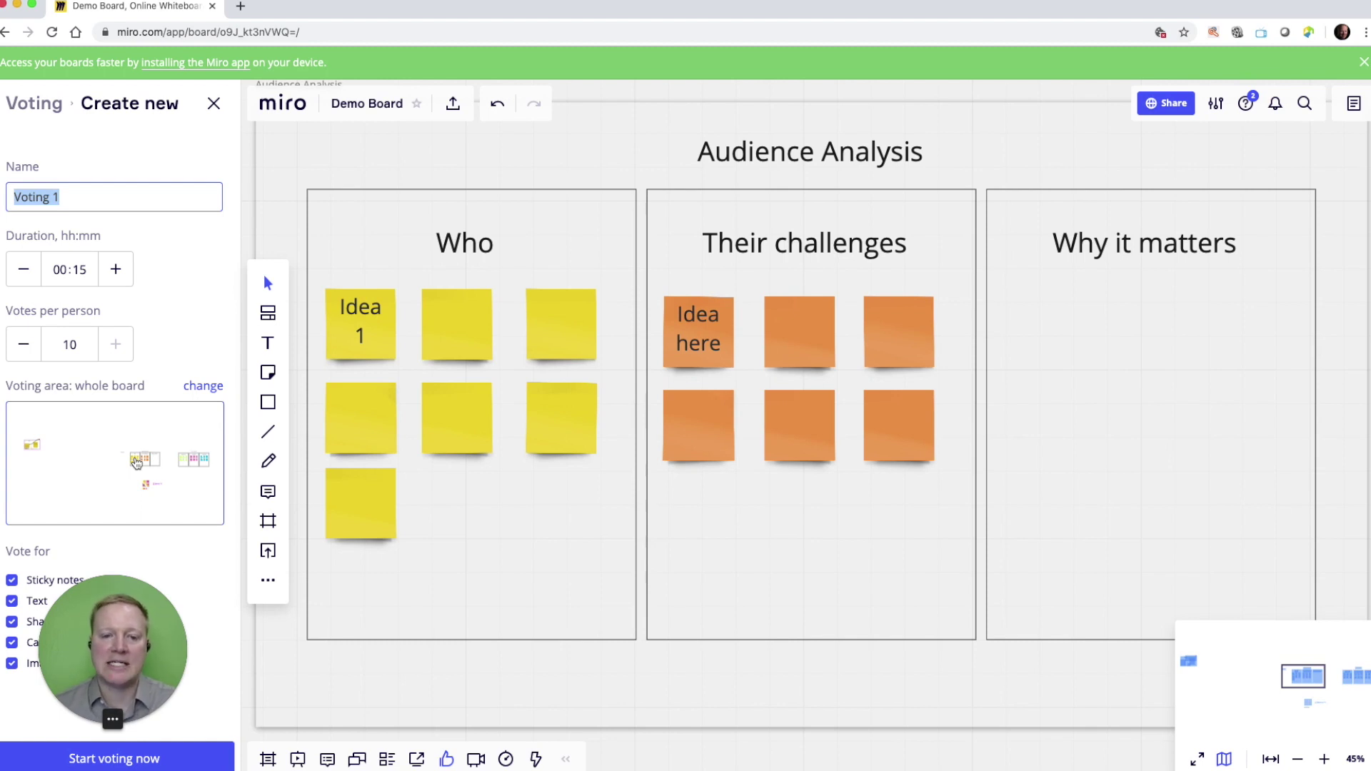
type("Cho")
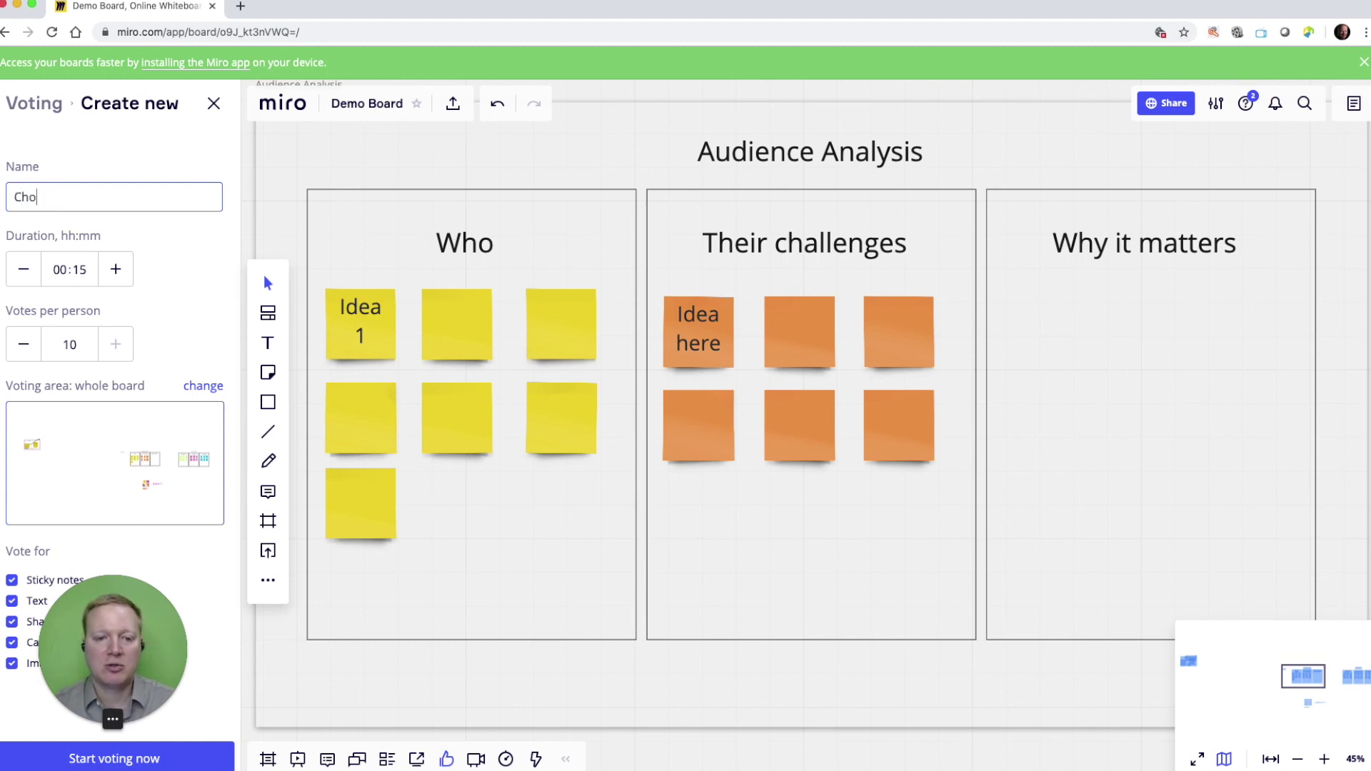
type("ose ")
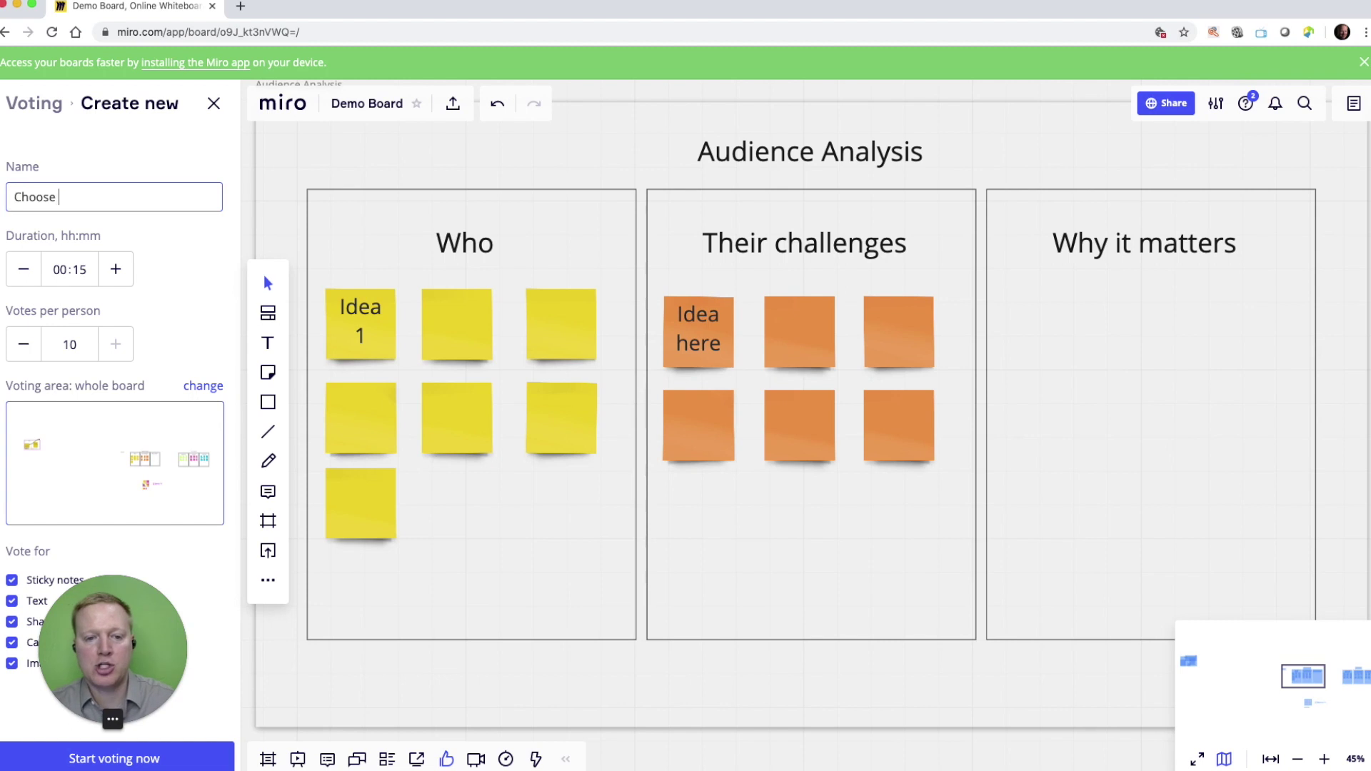
type("the best proposal")
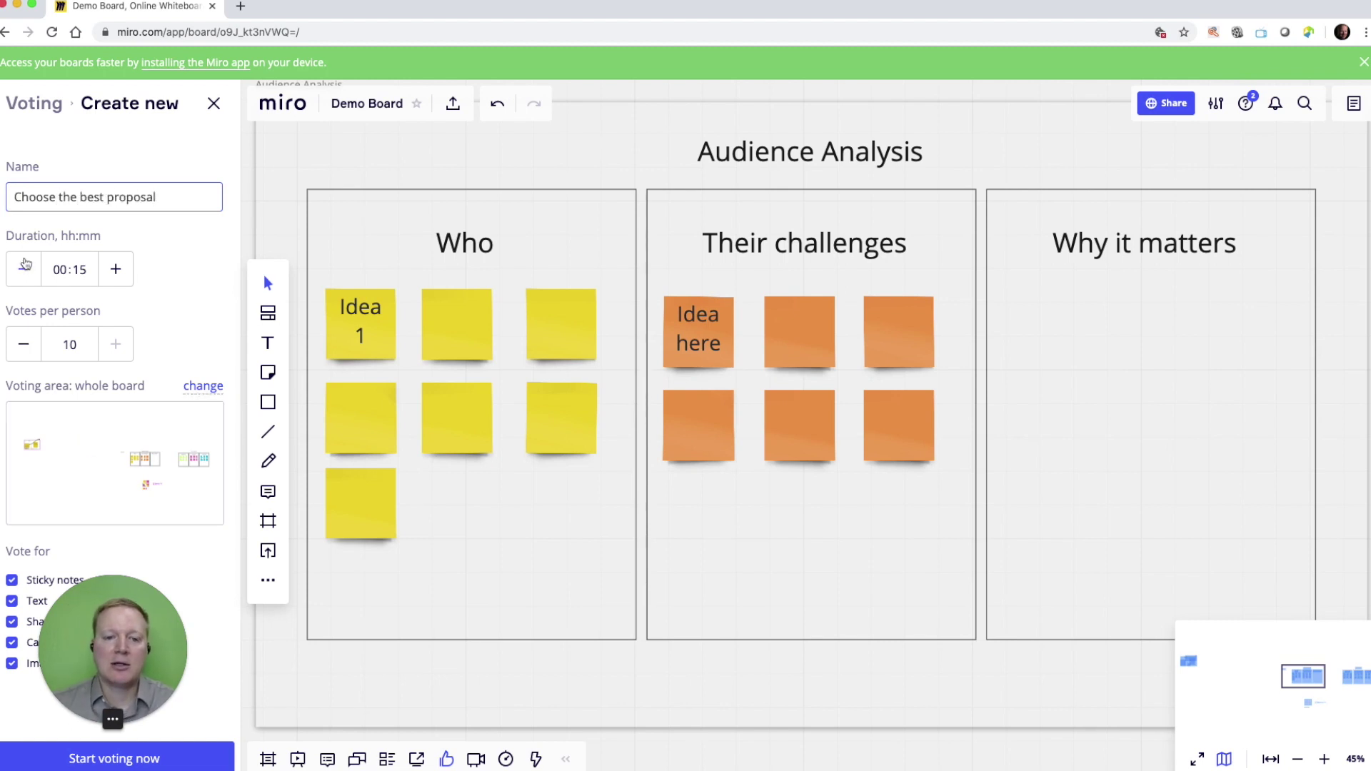
left_click(23, 268)
left_click(23, 269)
left_click(24, 268)
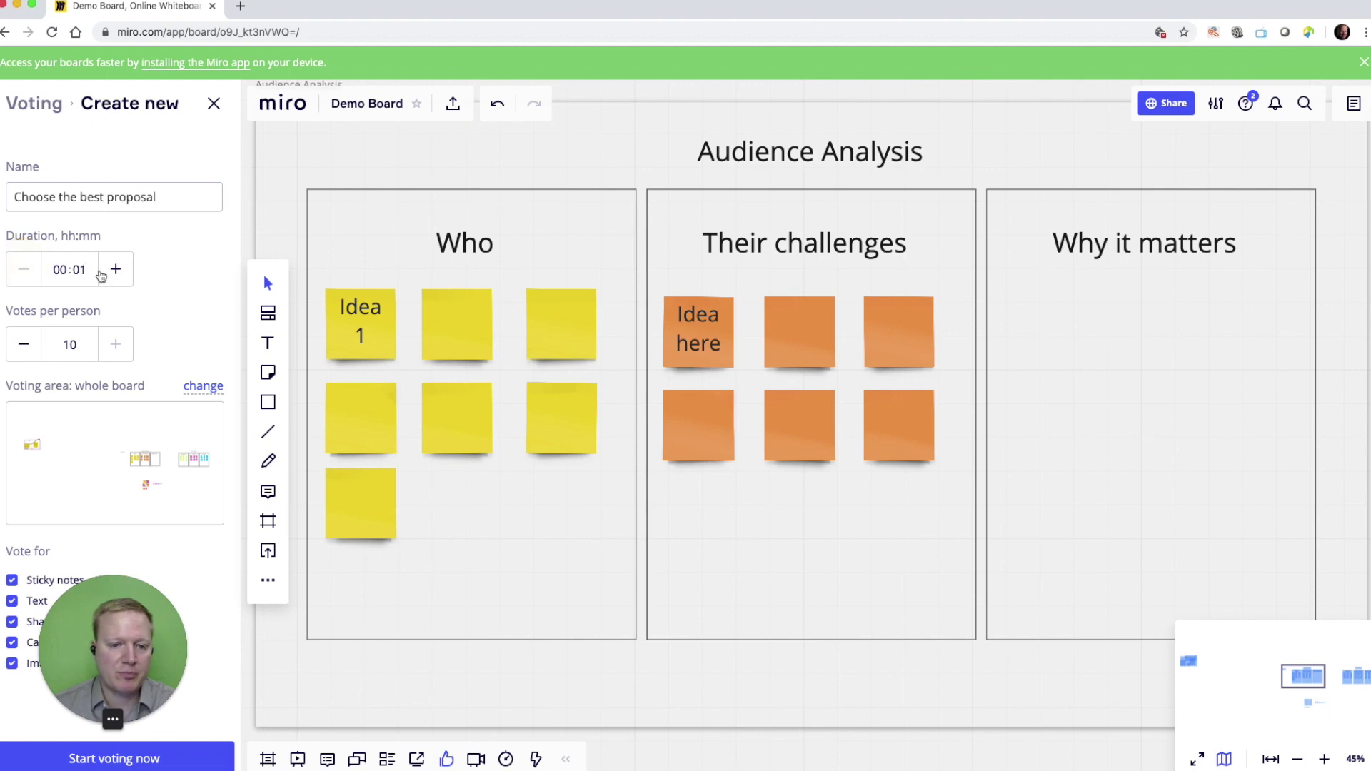
left_click(116, 270)
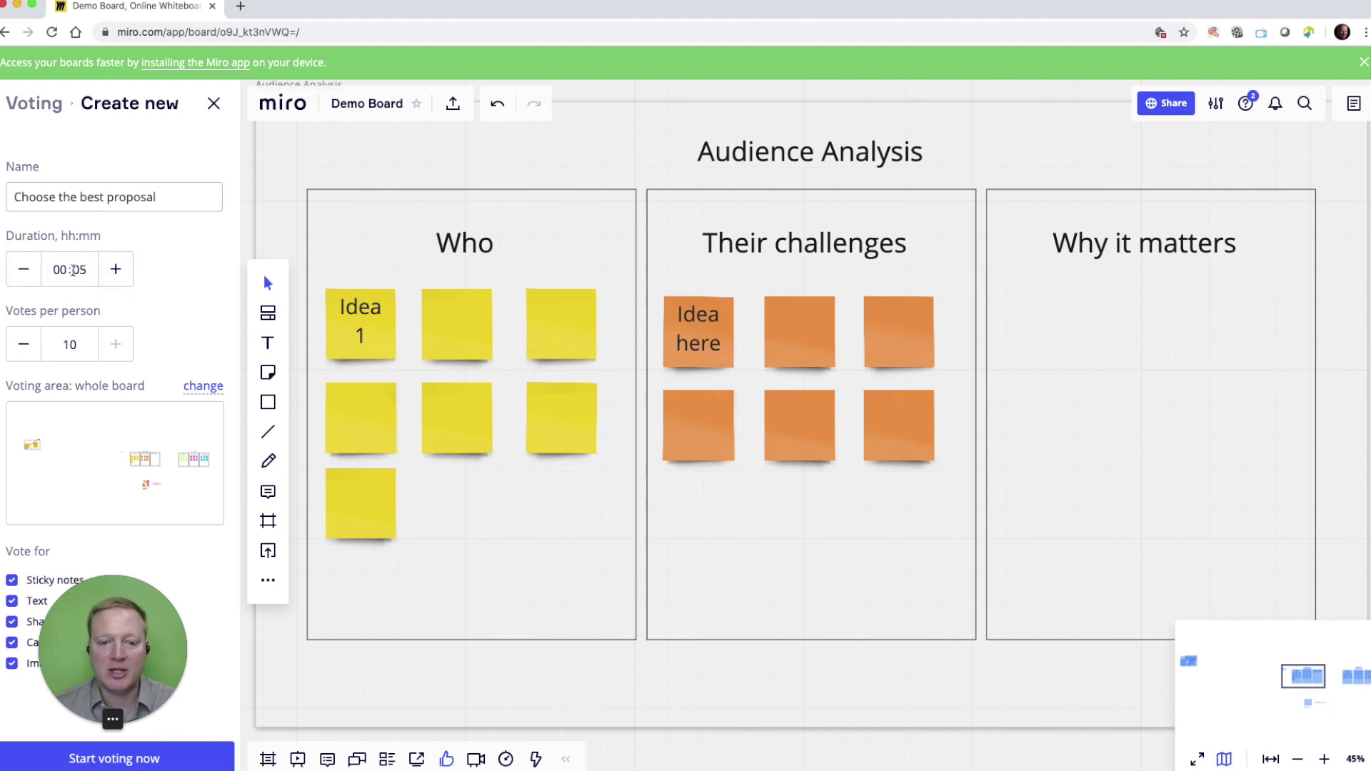
double_click(81, 272)
type("03")
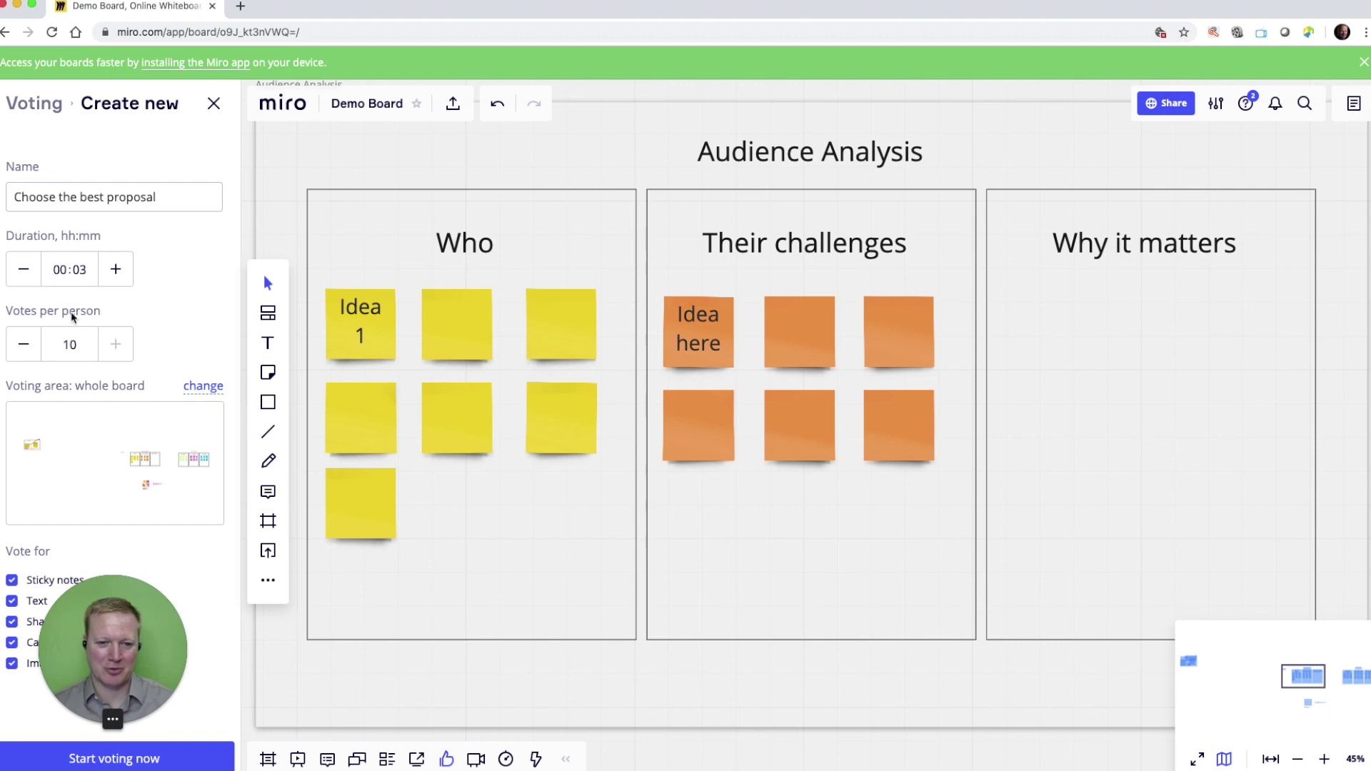
Step: Reduce the vote's votes per person to 3
left_click(25, 346)
left_click(24, 345)
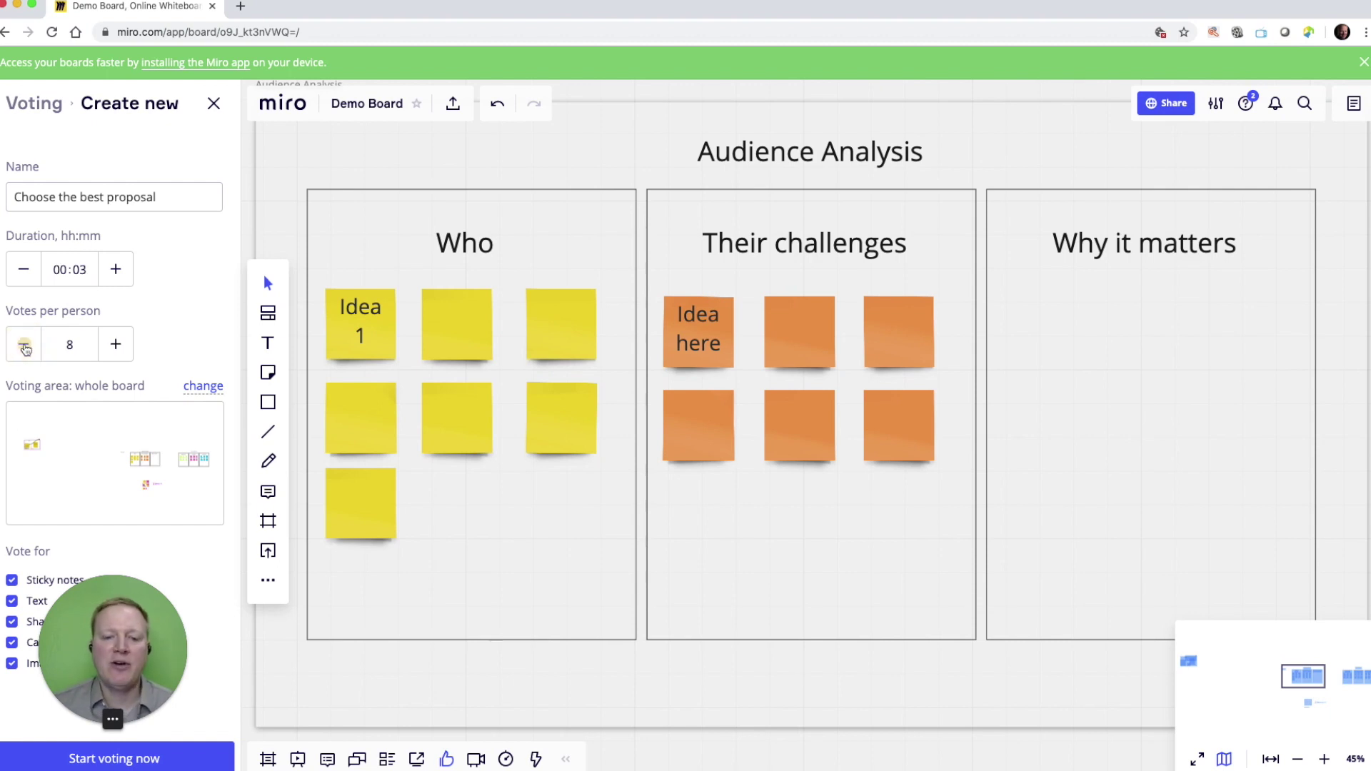
left_click(24, 345)
left_click(24, 346)
left_click(24, 345)
left_click(25, 345)
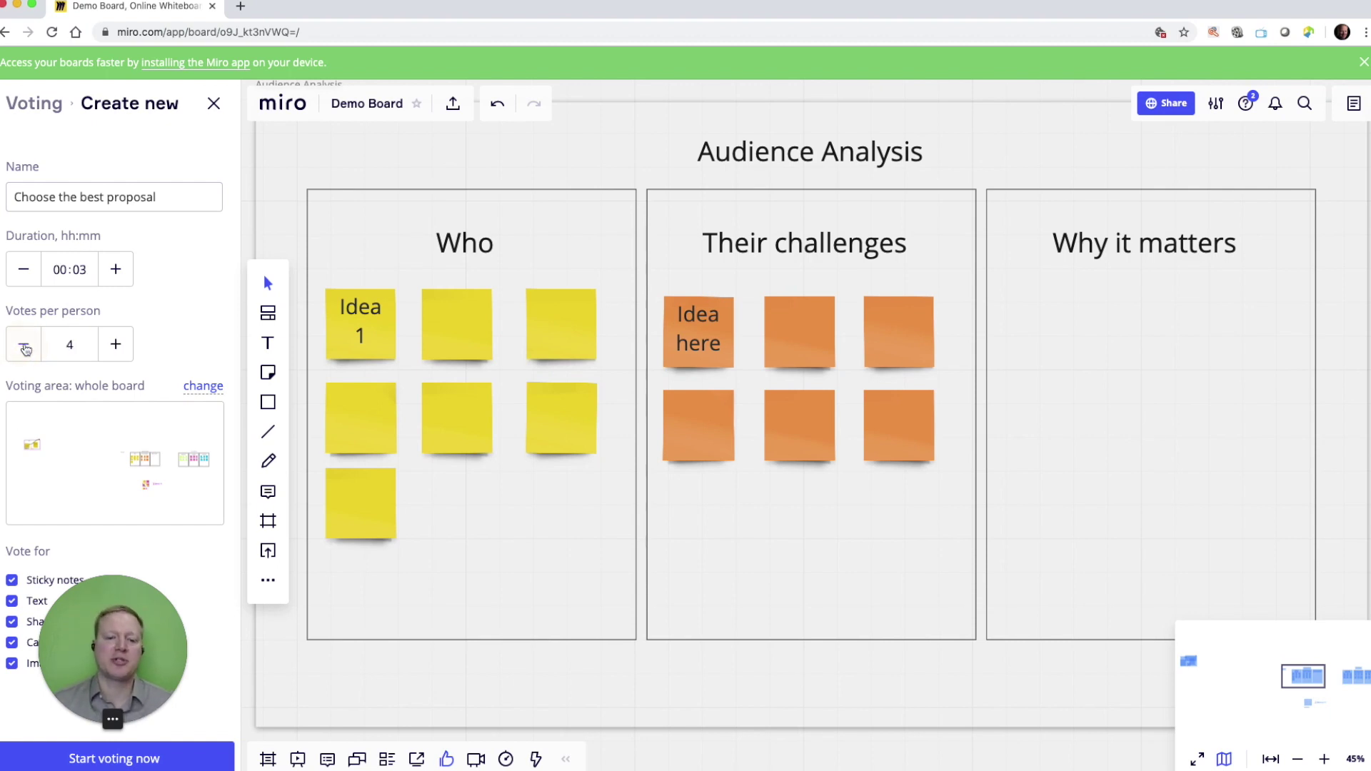
left_click(25, 346)
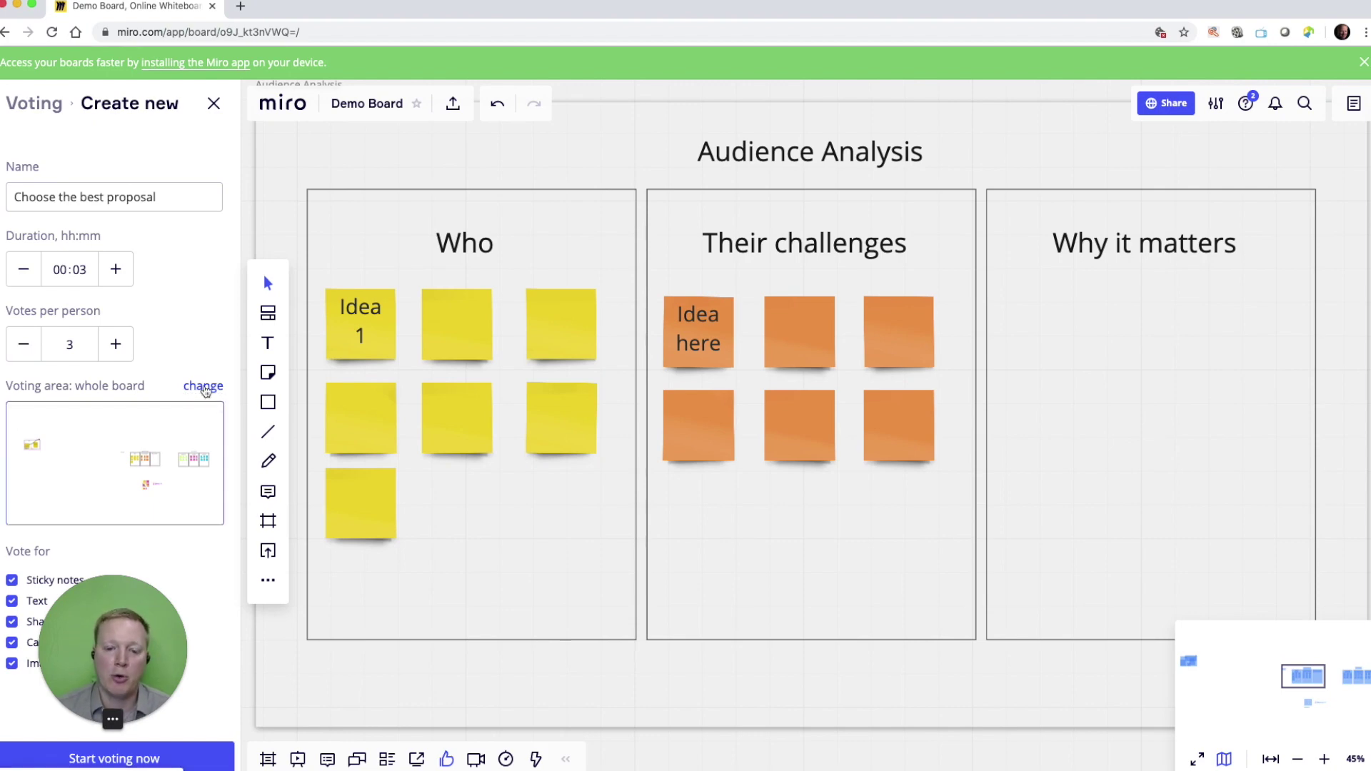
left_click(204, 388)
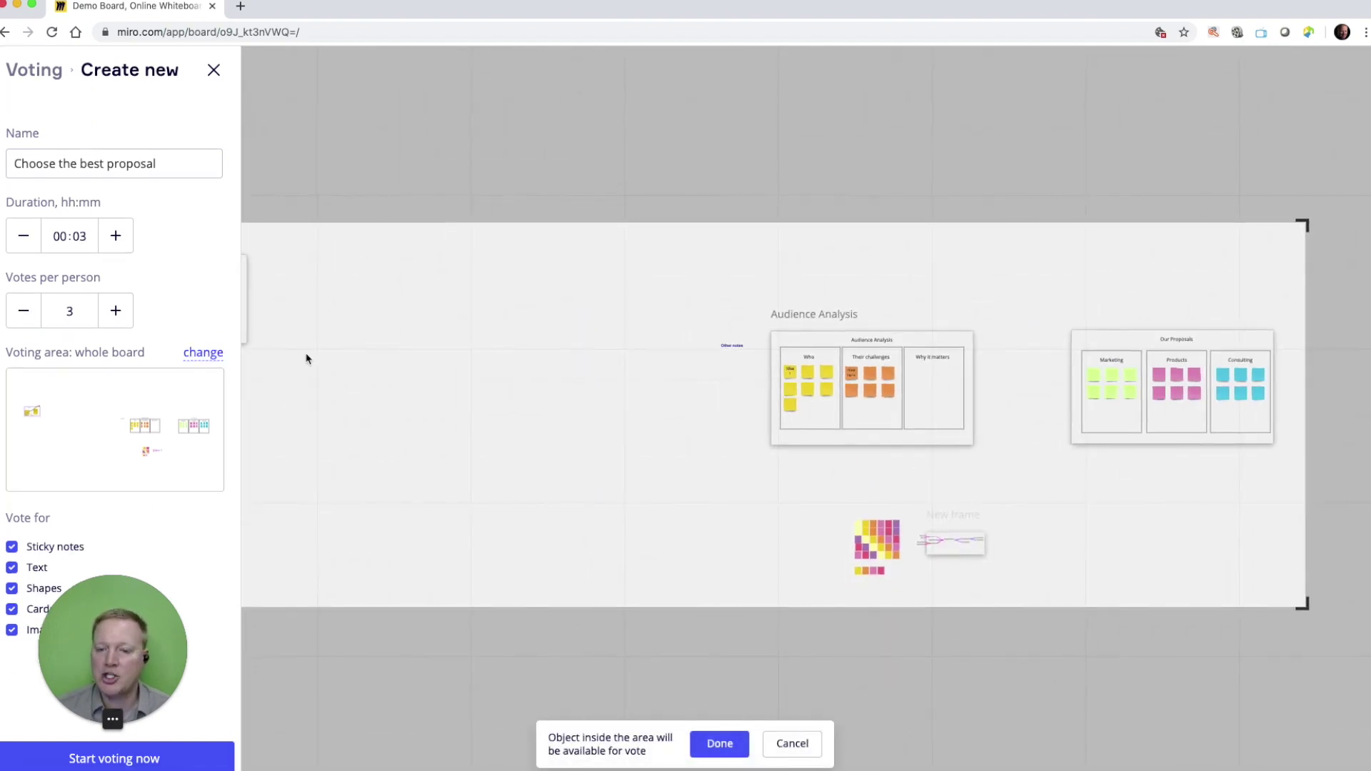
Step: Resize the voting area around the Our Proposals frame
left_click_drag(306, 352, 545, 361)
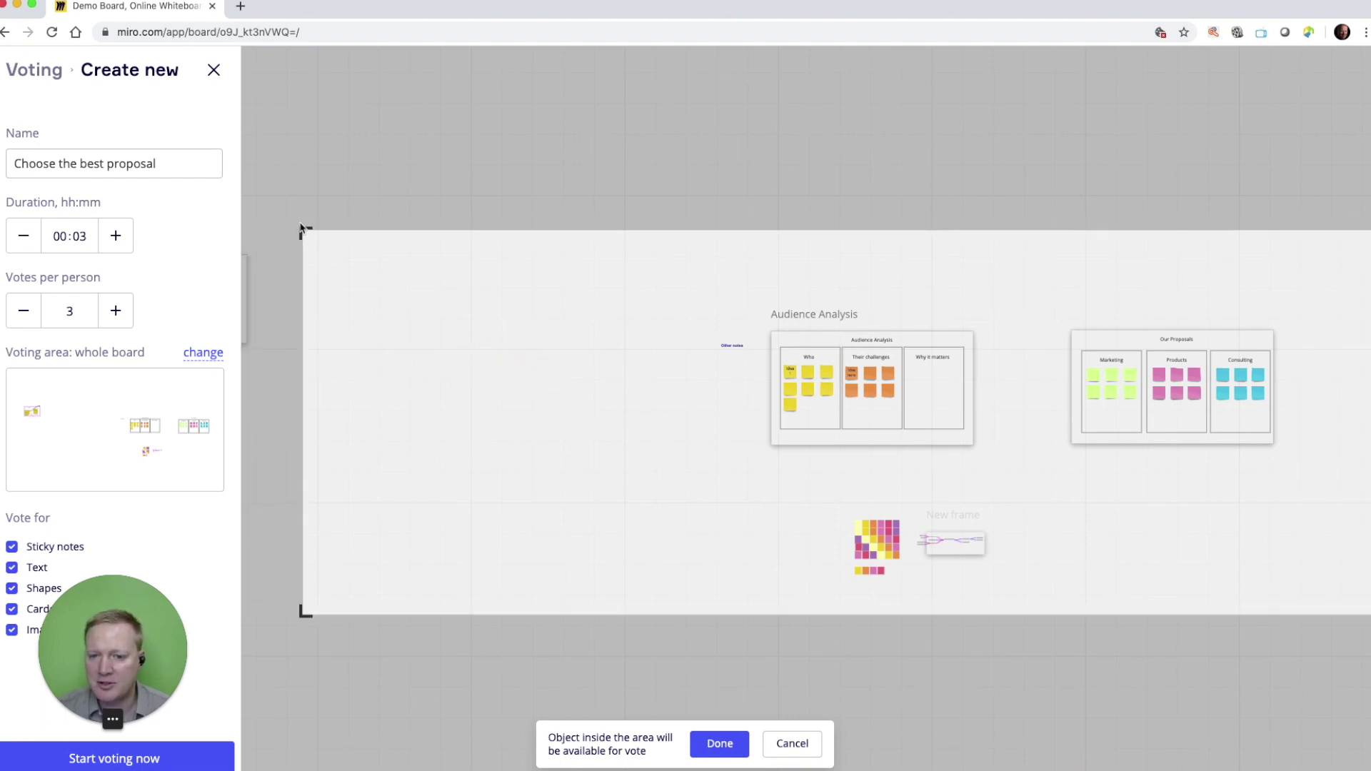
left_click_drag(303, 226, 1052, 318)
scroll(842, 517, "right", 7)
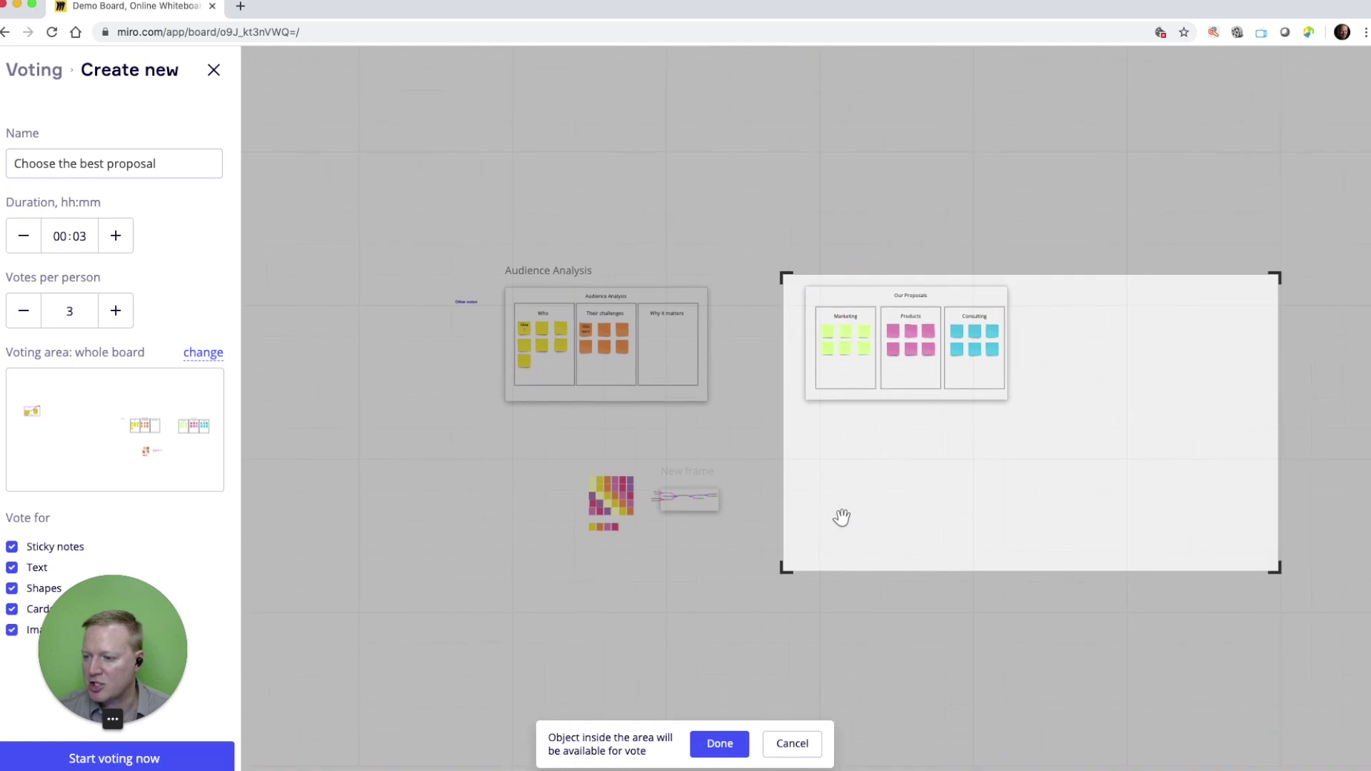
left_click_drag(1280, 575, 1026, 421)
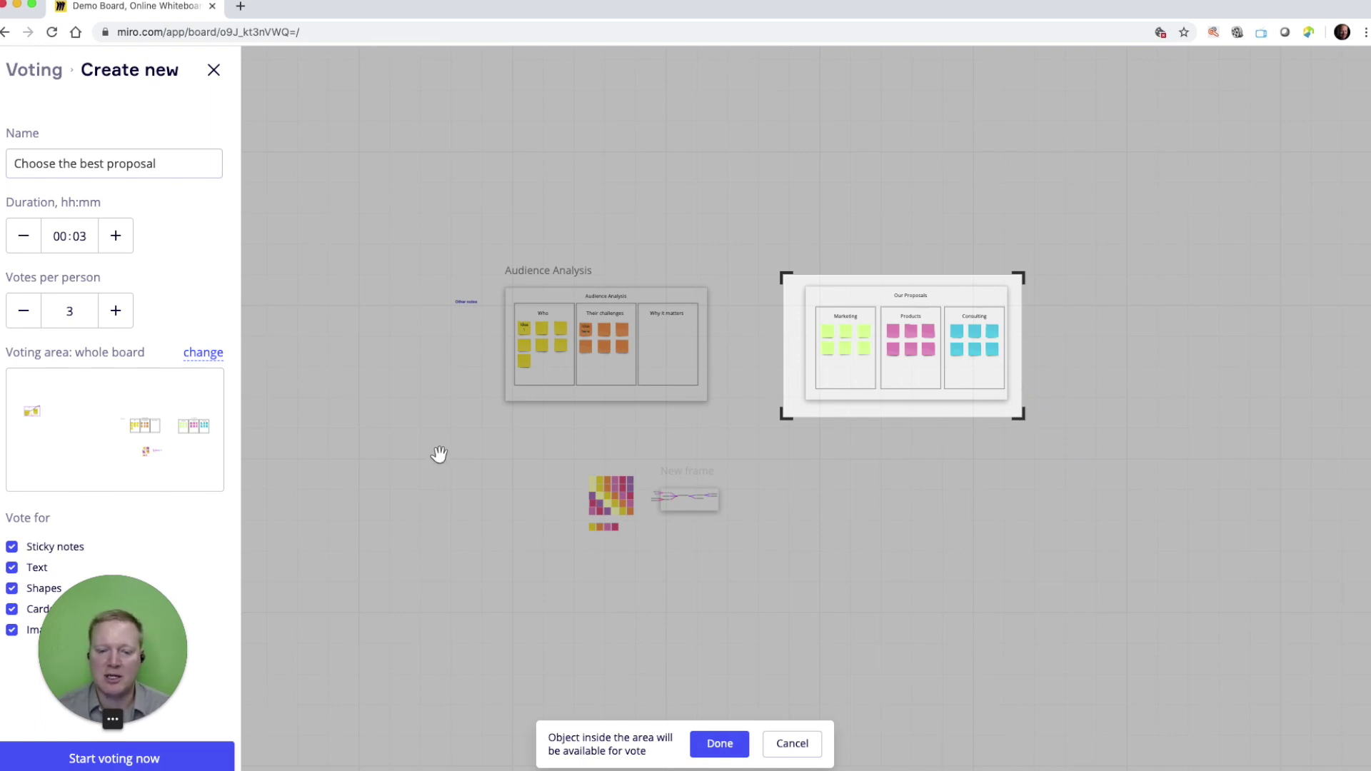
left_click_drag(124, 597, 327, 611)
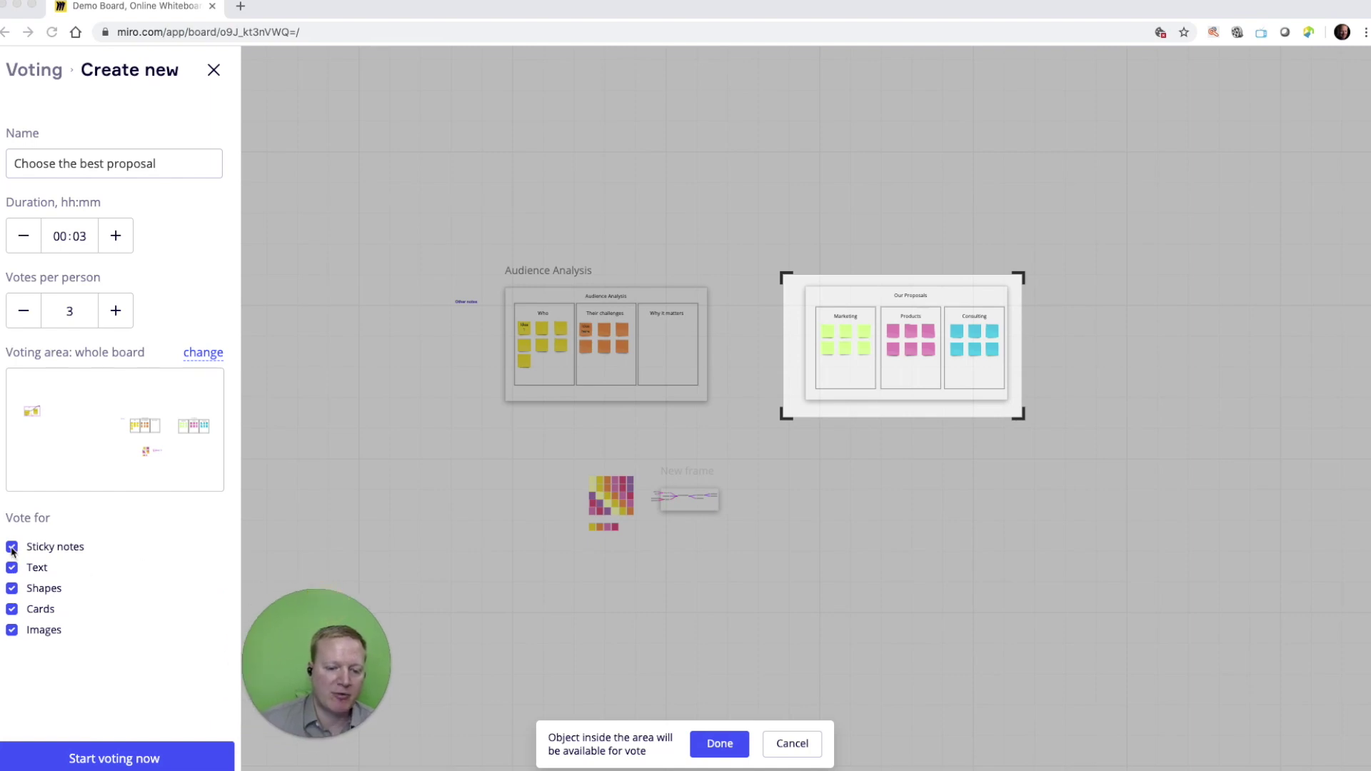
Step: Exclude text, shapes, cards and images so only sticky notes get votes, and start voting
left_click(12, 629)
left_click(12, 610)
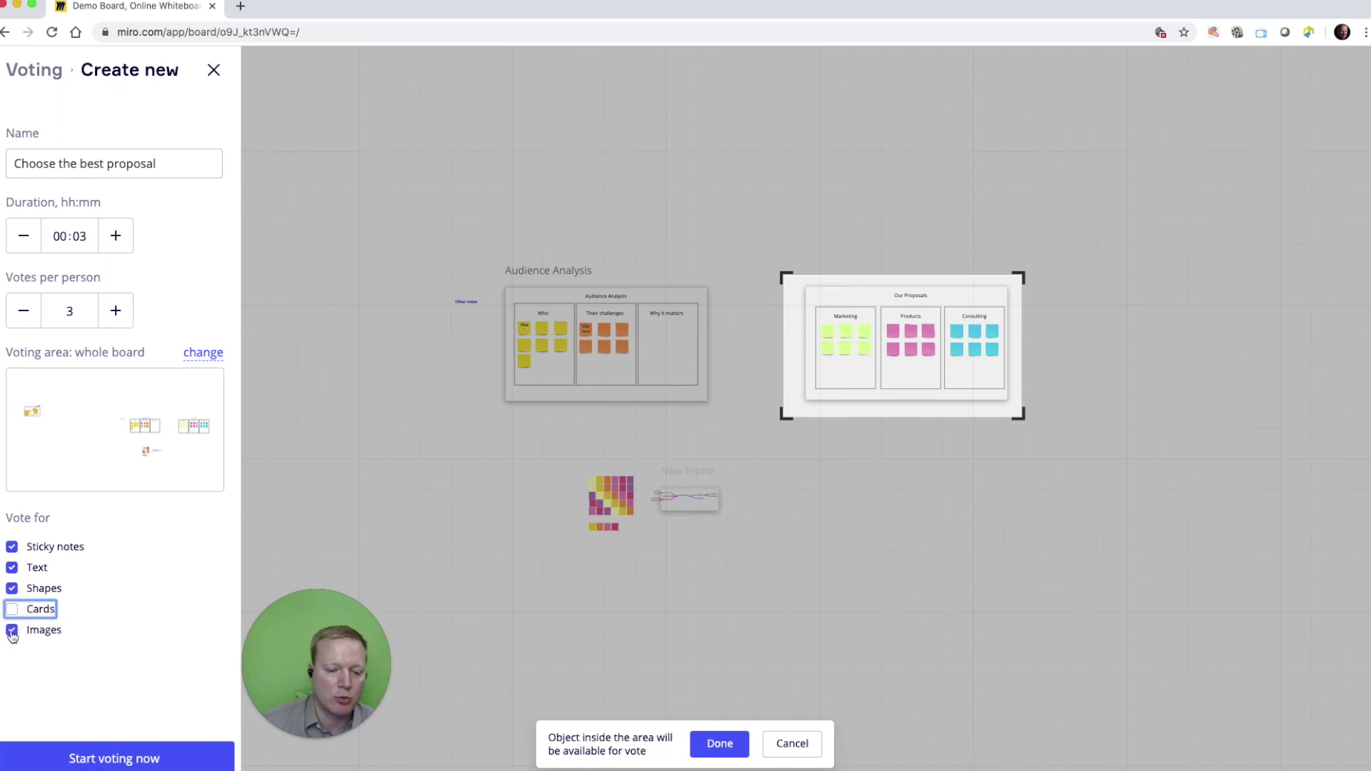
left_click(12, 630)
left_click(13, 589)
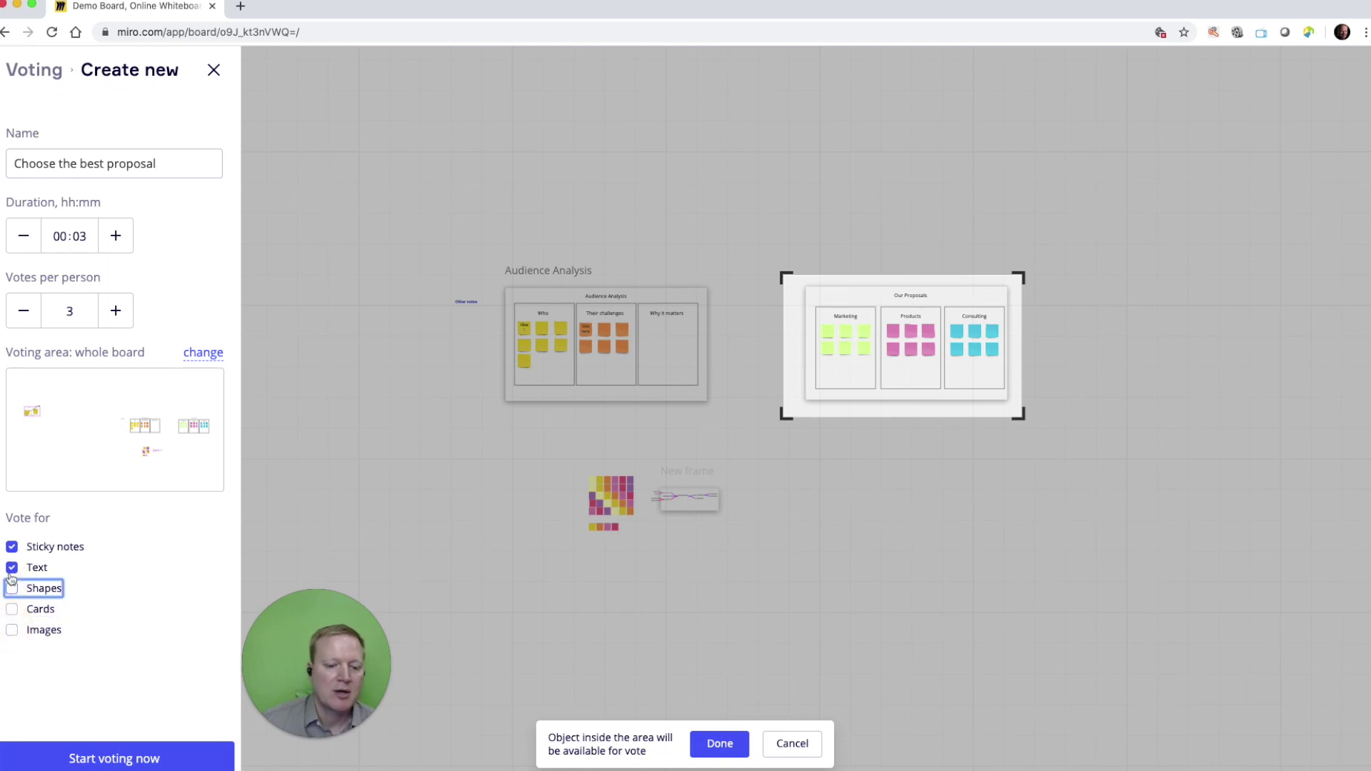
left_click(12, 569)
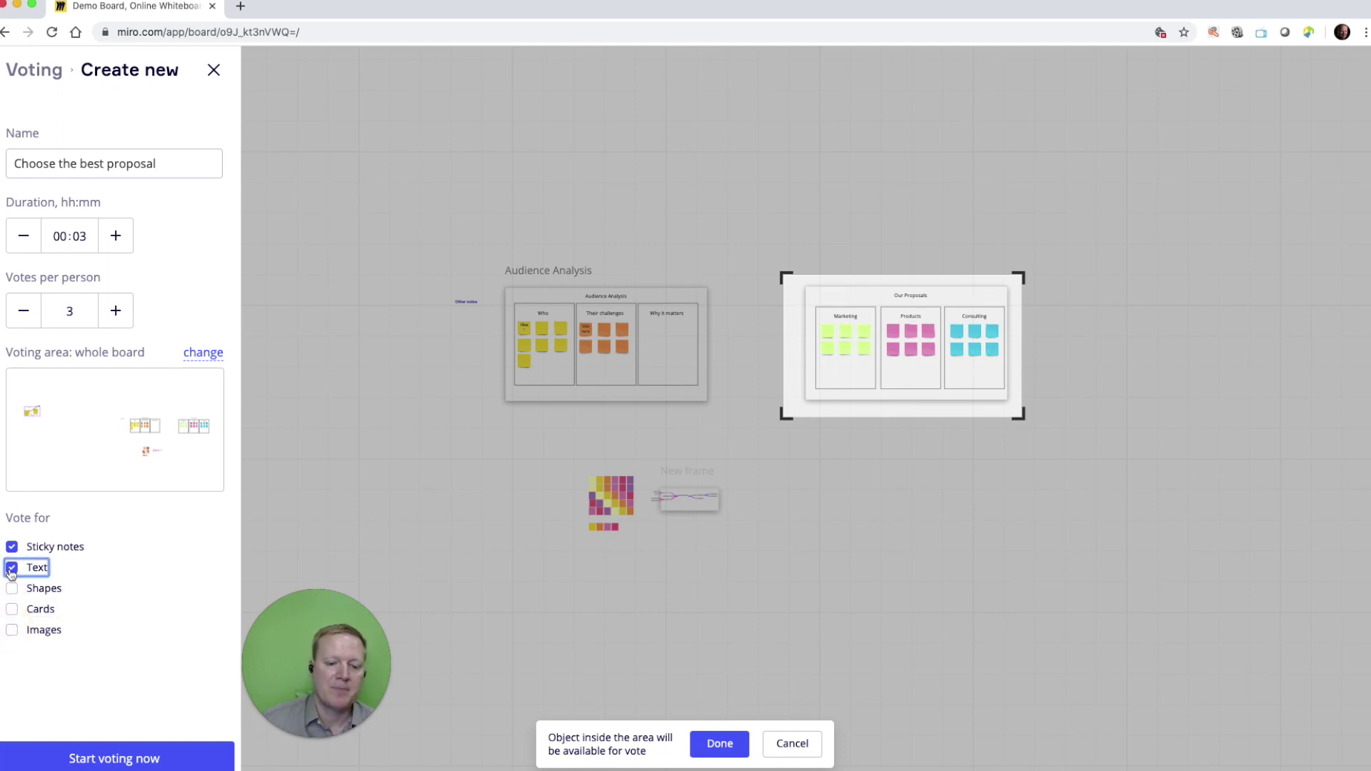
left_click(182, 758)
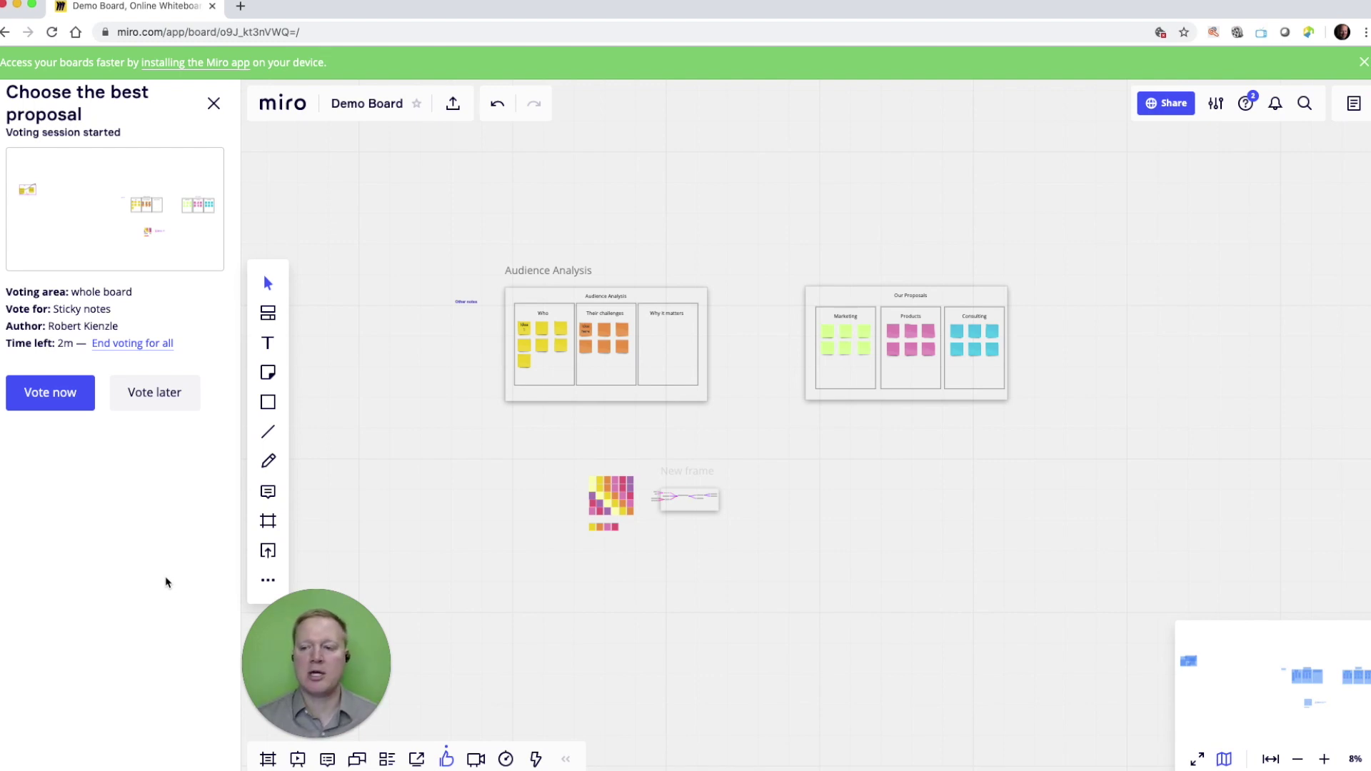
Step: Zoom to the Our Proposals frame and dismiss the voting session panel
scroll(837, 364, "up", 5)
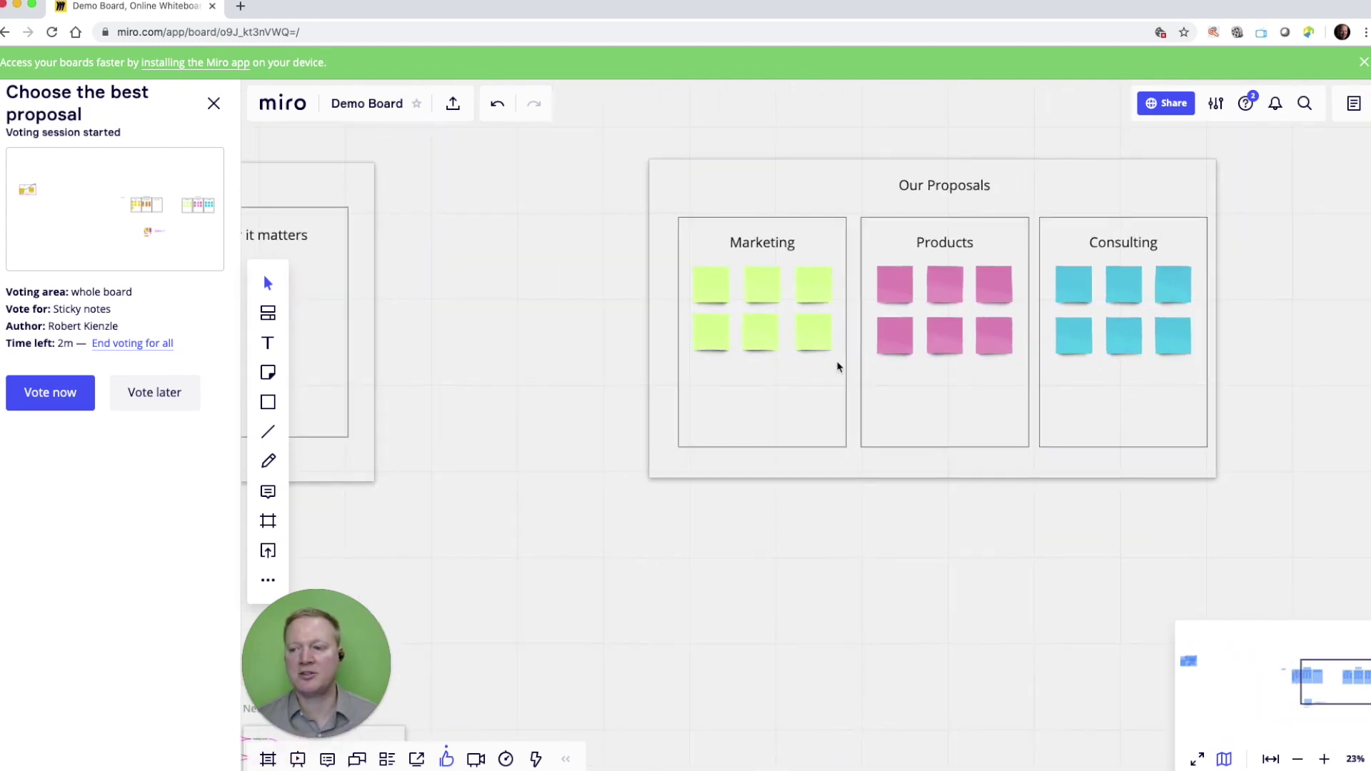
scroll(839, 366, "right", 3)
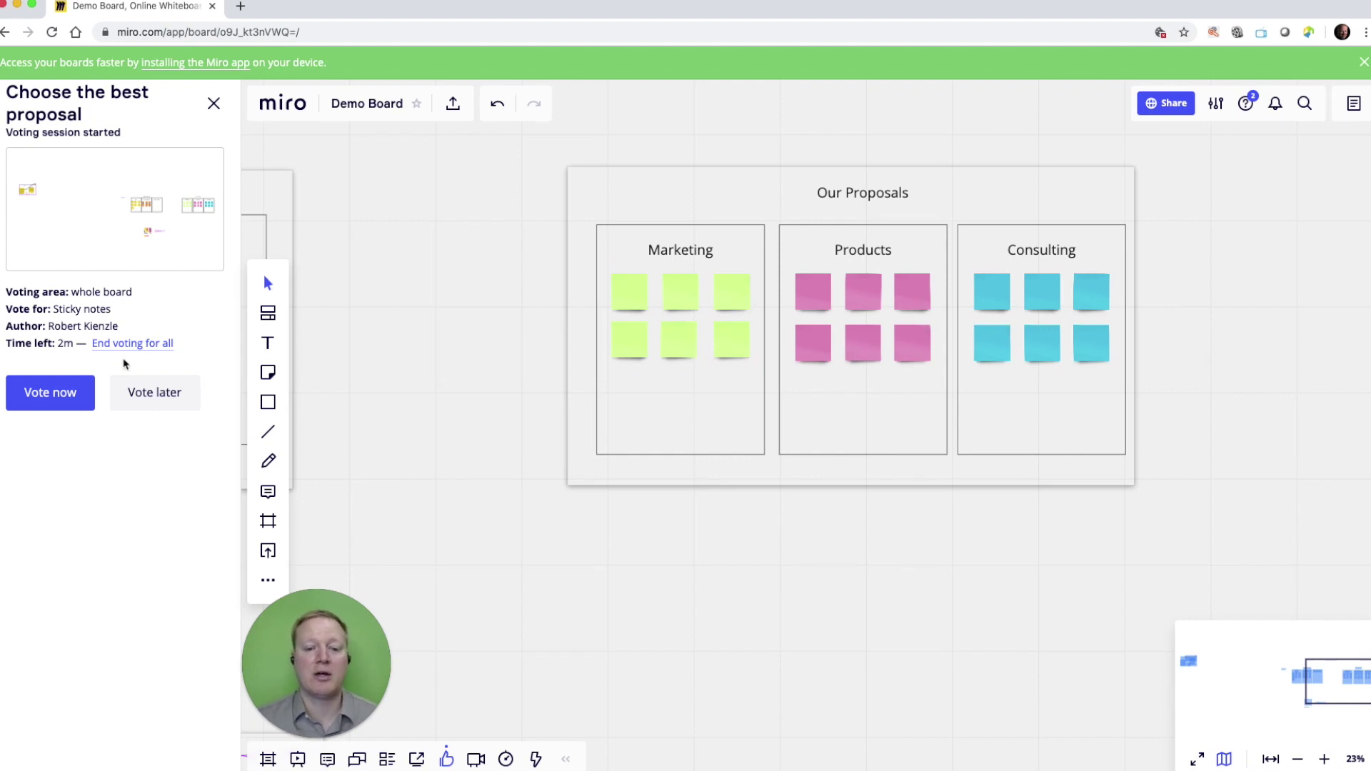
left_click(213, 103)
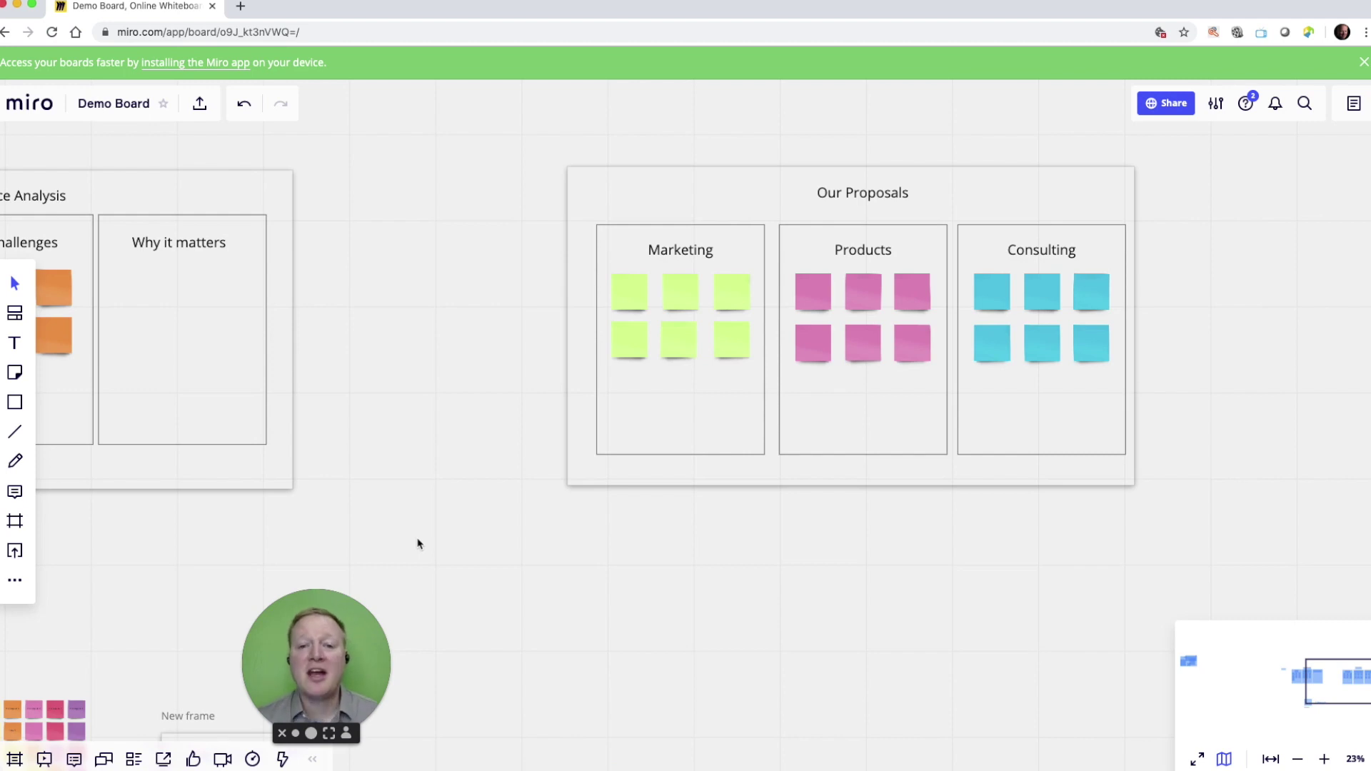
Step: Open the board's export menu offering image, PDF and CSV options
left_click(200, 105)
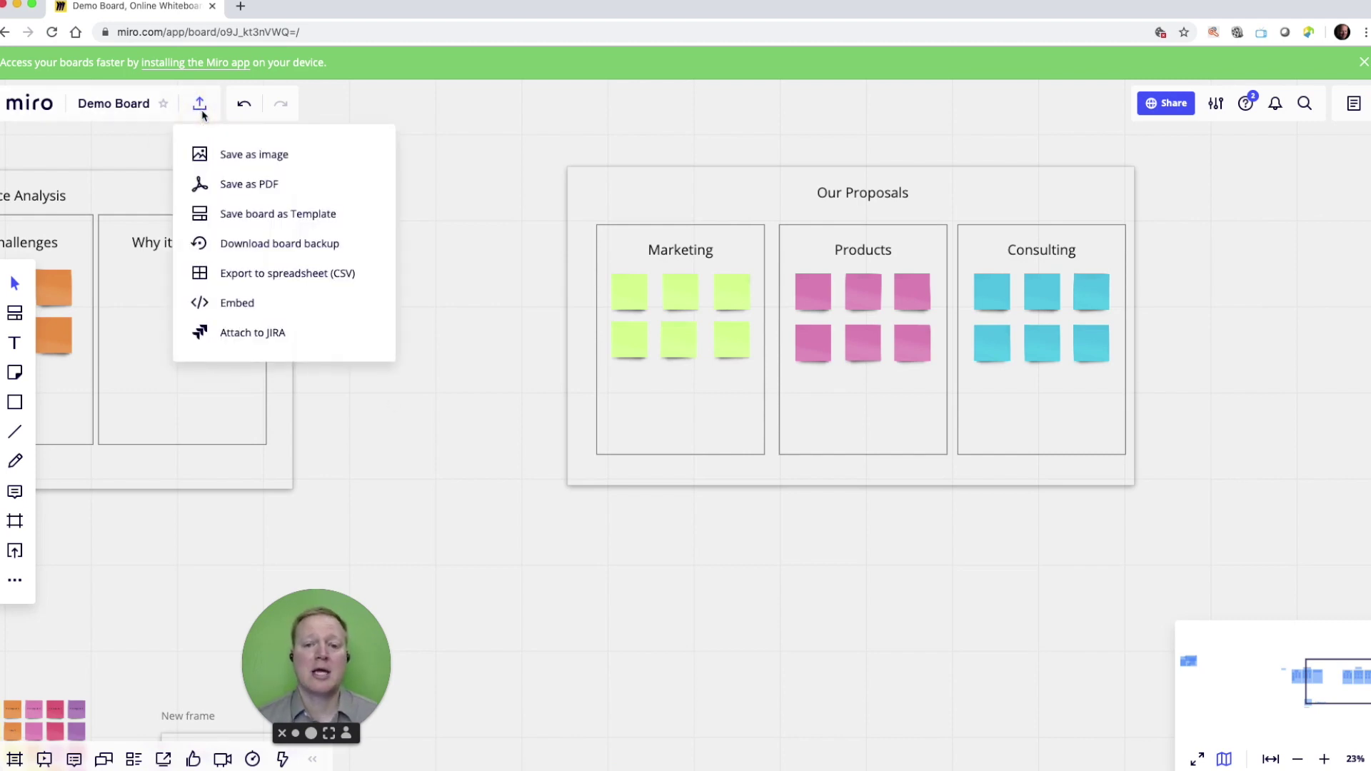